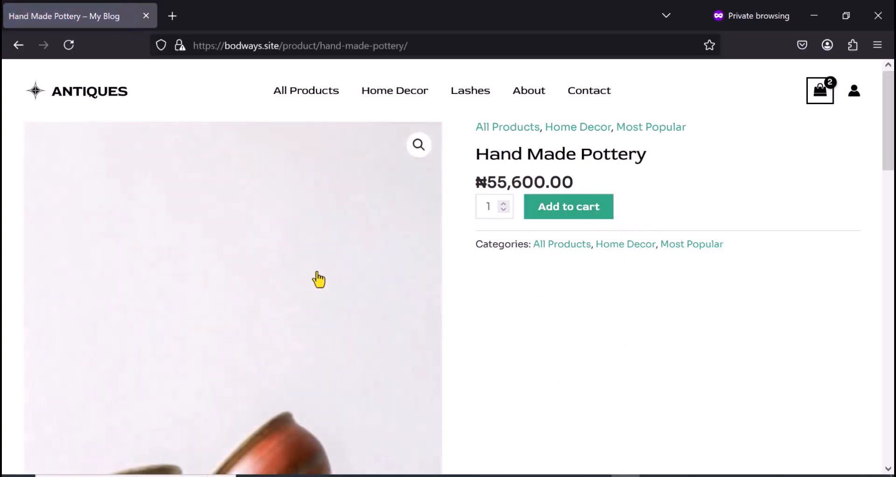
- Set the Hand Made Pottery quantity to 2 and add it to the cart
{"action": "scroll", "coordinate": [261, 293], "scroll_direction": "down", "scroll_amount": 5}
{"action": "scroll", "coordinate": [264, 293], "scroll_direction": "up", "scroll_amount": 3}
{"action": "scroll", "coordinate": [264, 293], "scroll_direction": "up", "scroll_amount": 2}
{"action": "left_click", "coordinate": [564, 215]}
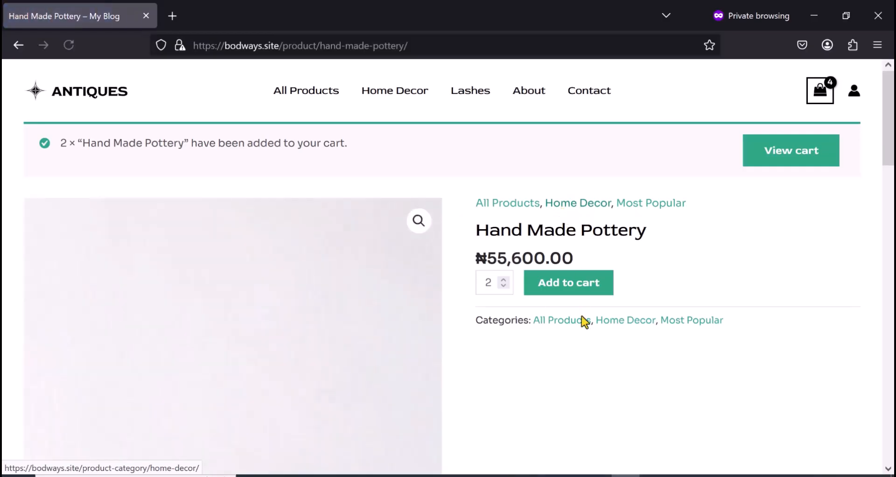
- Open the shopping cart and proceed to checkout with its contents
{"action": "left_click", "coordinate": [801, 154]}
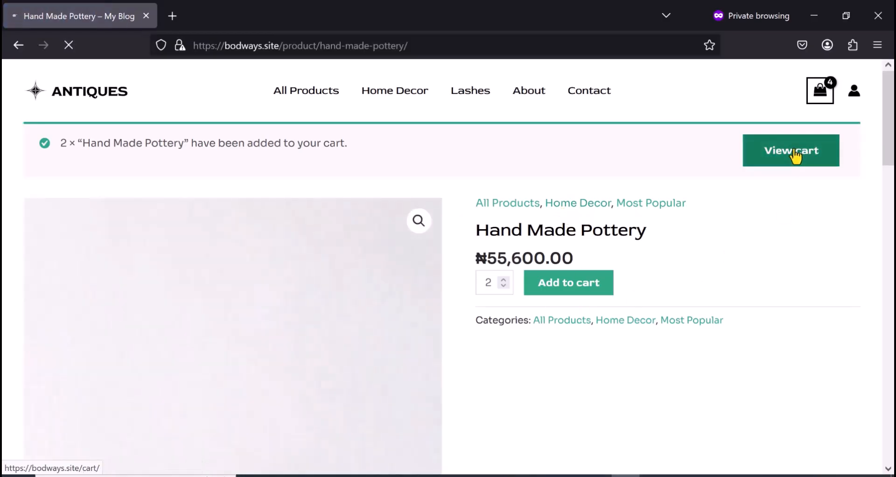
{"action": "scroll", "coordinate": [739, 329], "scroll_direction": "down", "scroll_amount": 4}
{"action": "scroll", "coordinate": [739, 329], "scroll_direction": "down", "scroll_amount": 1}
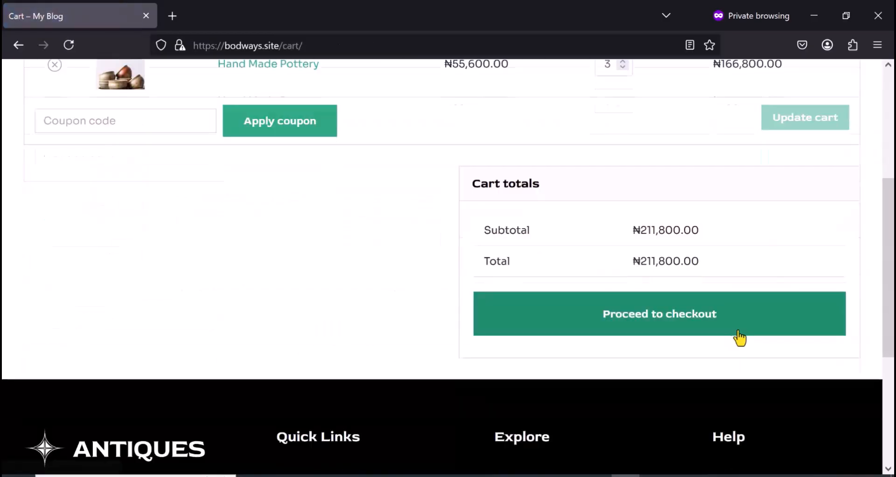
{"action": "left_click", "coordinate": [657, 320]}
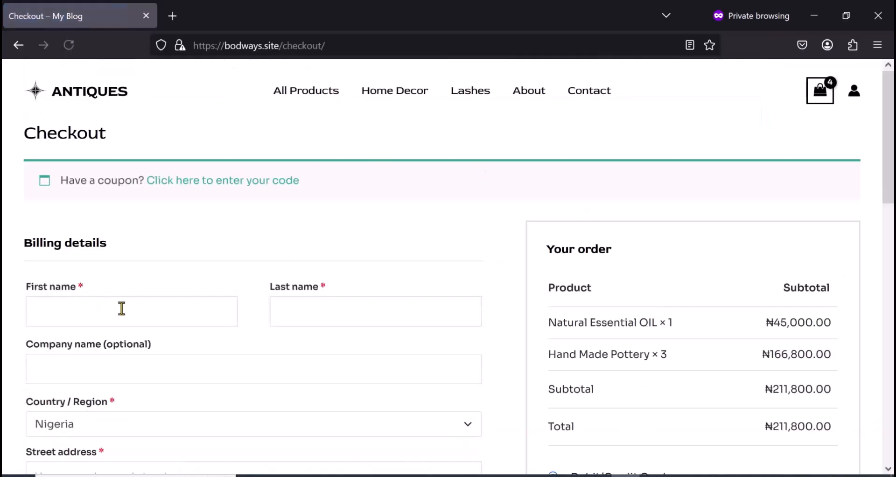
- Enter the customer's first name and last name in the billing details
{"action": "scroll", "coordinate": [122, 308], "scroll_direction": "down", "scroll_amount": 2}
{"action": "left_click", "coordinate": [103, 237]}
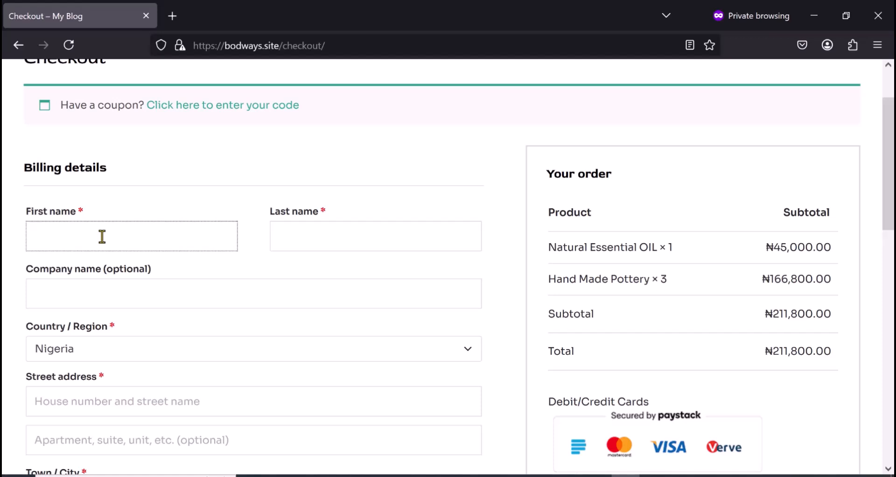
{"action": "type", "text": "Good"}
{"action": "left_click", "coordinate": [345, 243]}
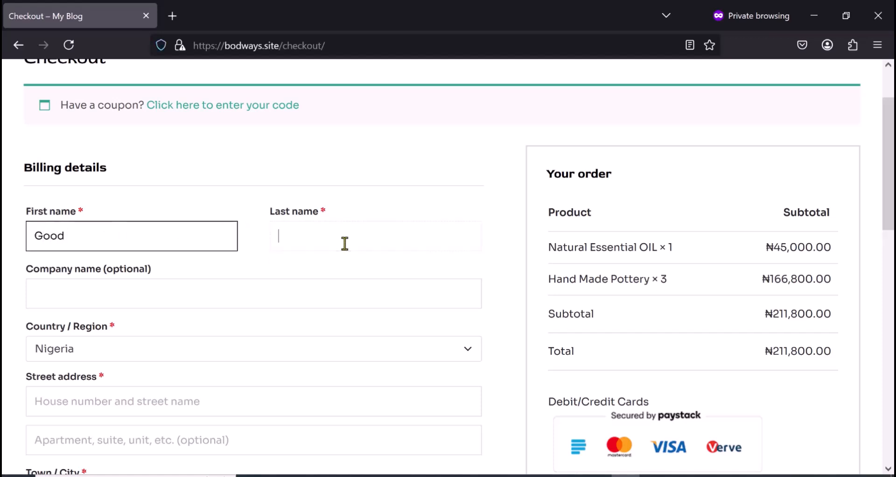
{"action": "type", "text": "nUEL"}
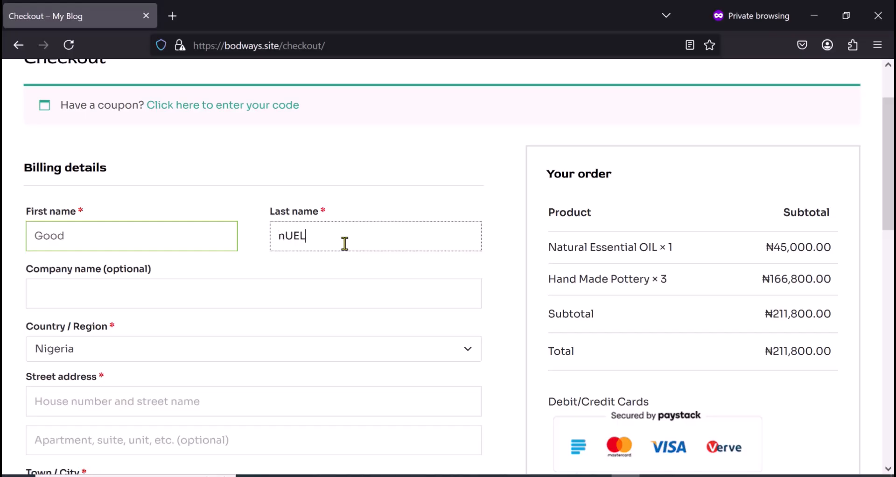
- Fill in the customer's street address and town or city in the billing details
{"action": "scroll", "coordinate": [270, 292], "scroll_direction": "down", "scroll_amount": 1}
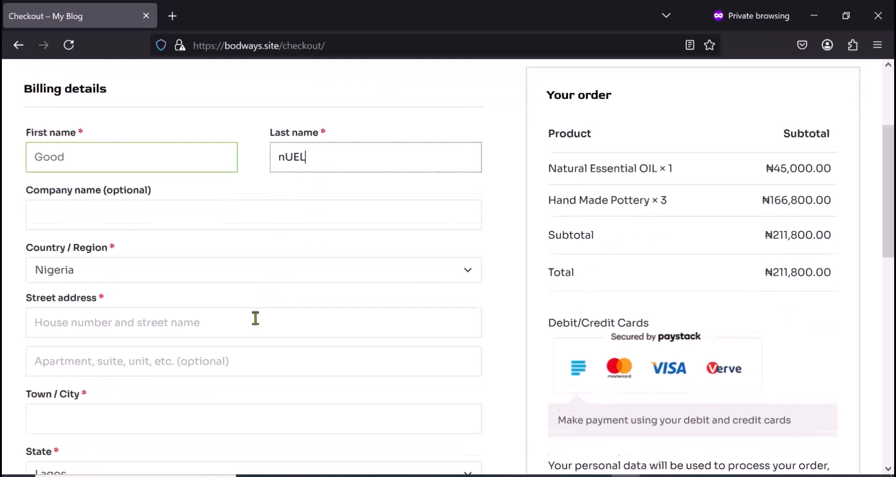
{"action": "scroll", "coordinate": [254, 316], "scroll_direction": "down", "scroll_amount": 1}
{"action": "left_click", "coordinate": [221, 263]}
{"action": "type", "text": "123"}
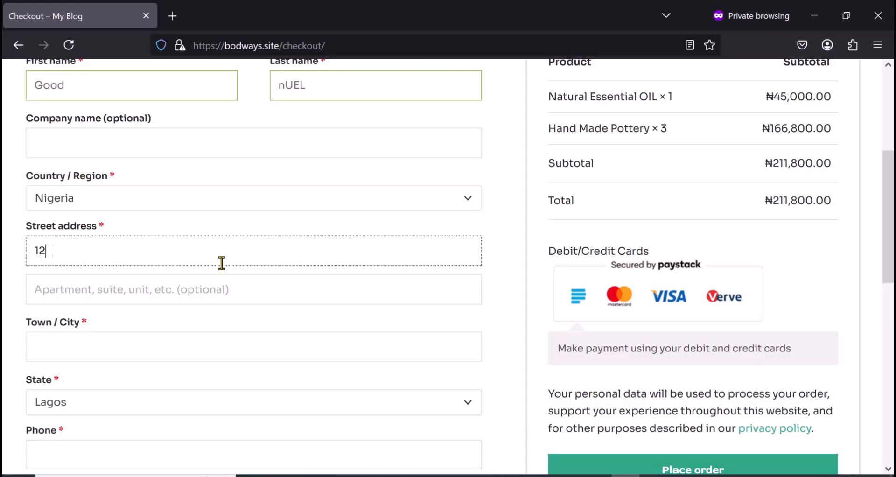
{"action": "left_click", "coordinate": [118, 354]}
{"action": "type", "text": "LAGOS"}
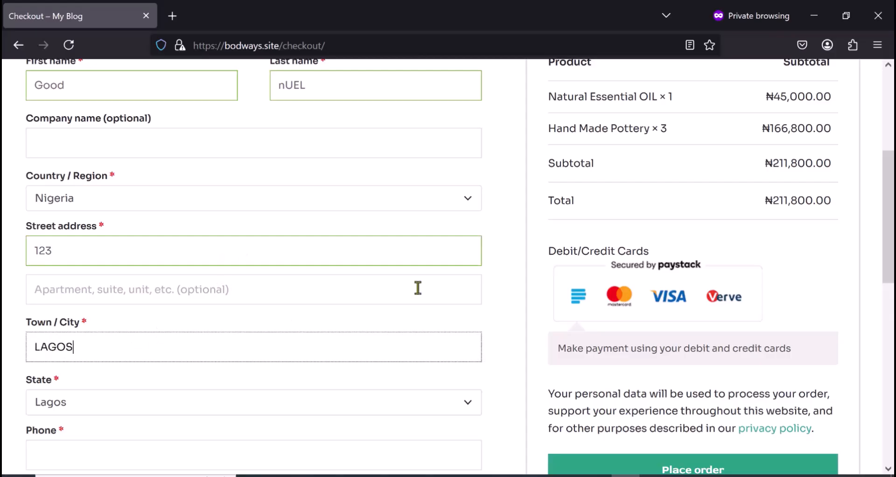
- Enter the customer's phone number and email address in the billing details and place the order
{"action": "scroll", "coordinate": [177, 325], "scroll_direction": "down", "scroll_amount": 1}
{"action": "scroll", "coordinate": [177, 325], "scroll_direction": "down", "scroll_amount": 3}
{"action": "left_click", "coordinate": [110, 311]}
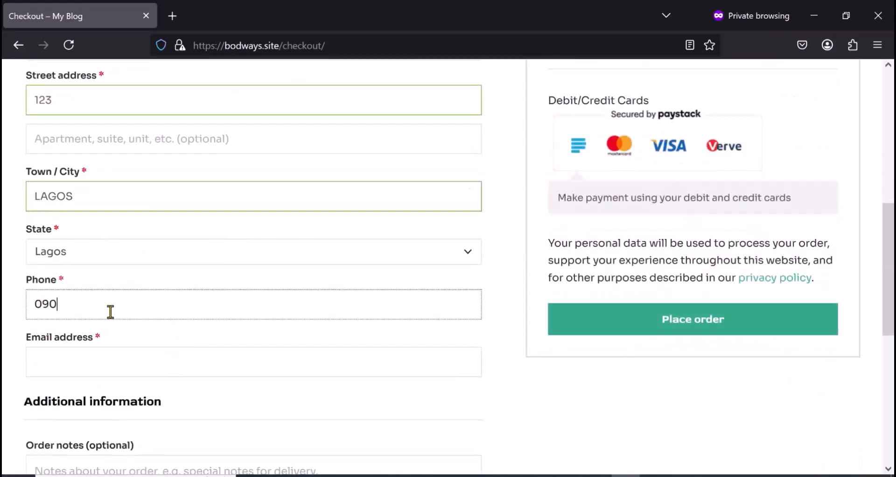
{"action": "left_click", "coordinate": [107, 356]}
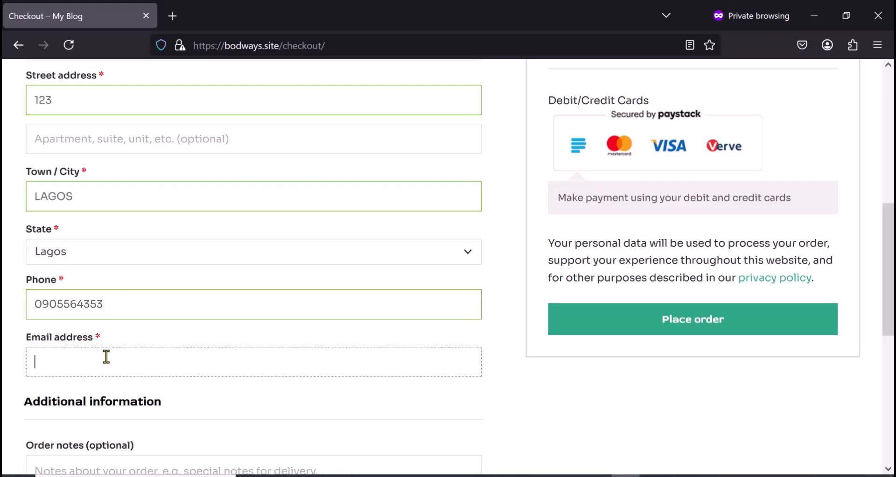
{"action": "left_click", "coordinate": [669, 335]}
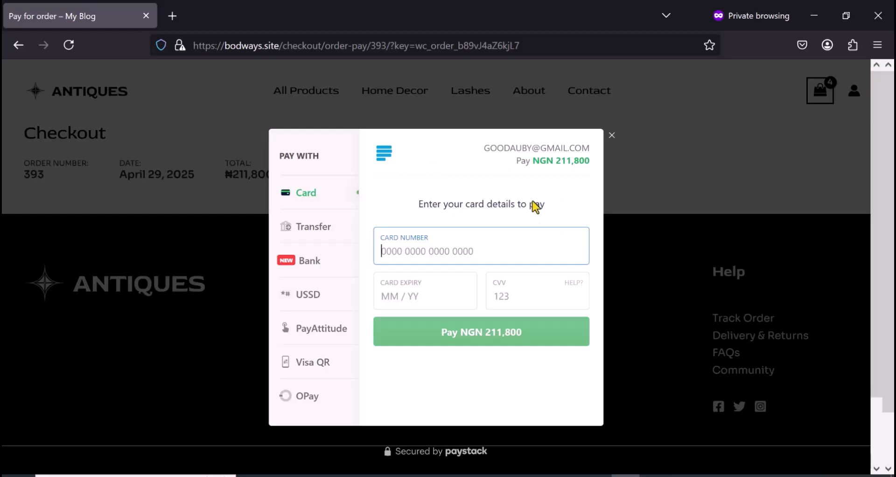
- Look at the Transfer, Bank, USSD, PayAttitude, Visa QR and OPay payment methods in the Paystack checkout
{"action": "left_click", "coordinate": [312, 230]}
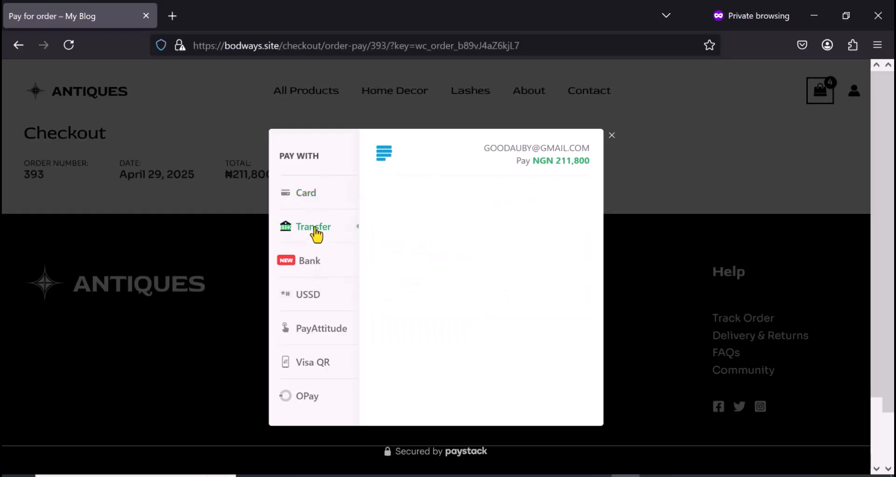
{"action": "left_click", "coordinate": [303, 268]}
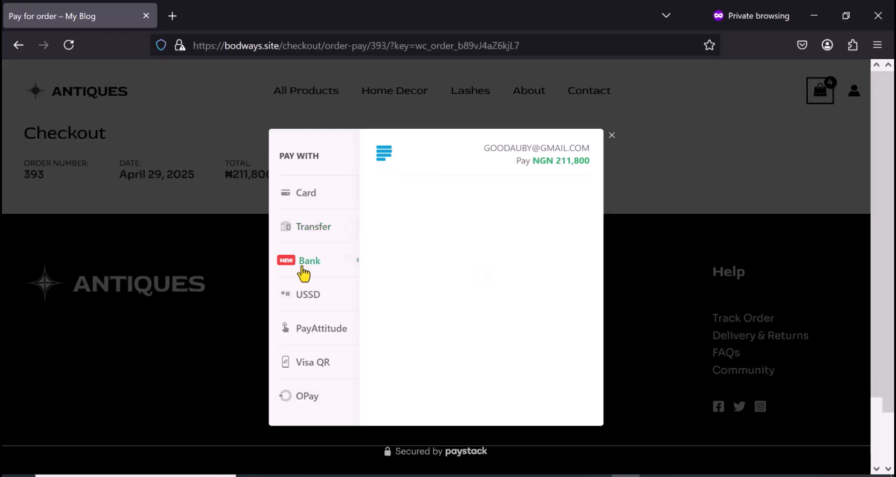
{"action": "left_click", "coordinate": [303, 300]}
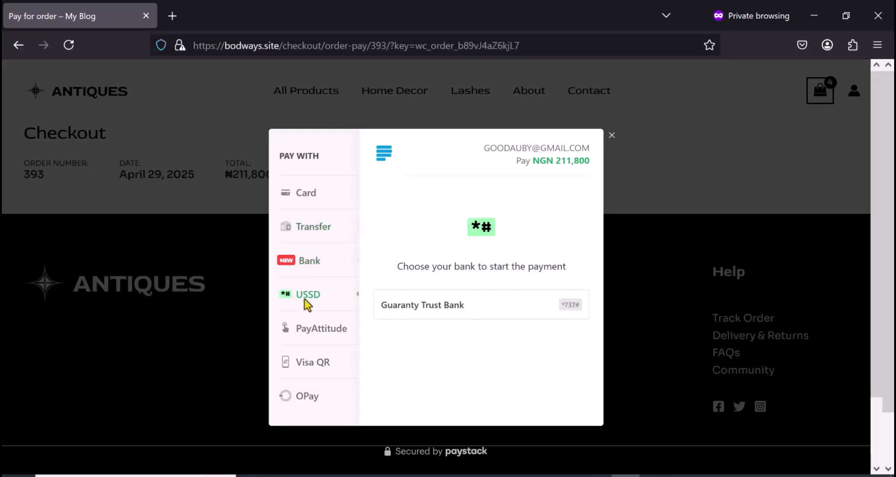
{"action": "left_click", "coordinate": [315, 337]}
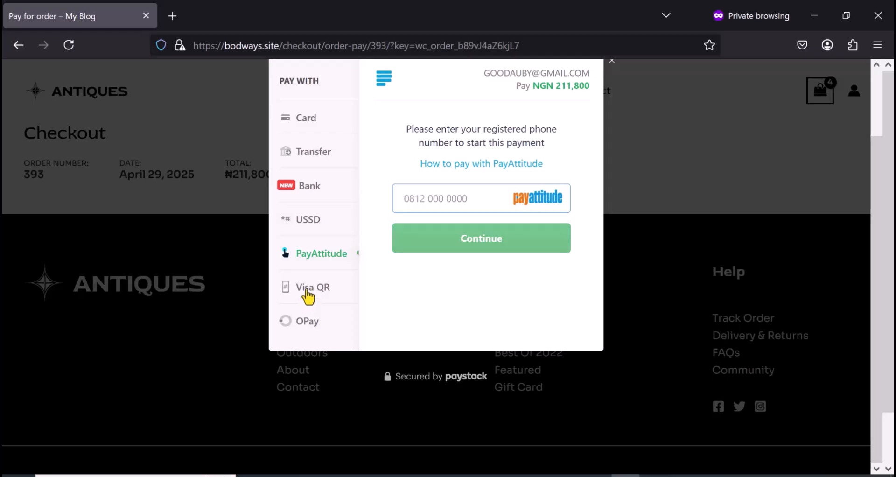
{"action": "left_click", "coordinate": [308, 293]}
{"action": "left_click", "coordinate": [305, 322]}
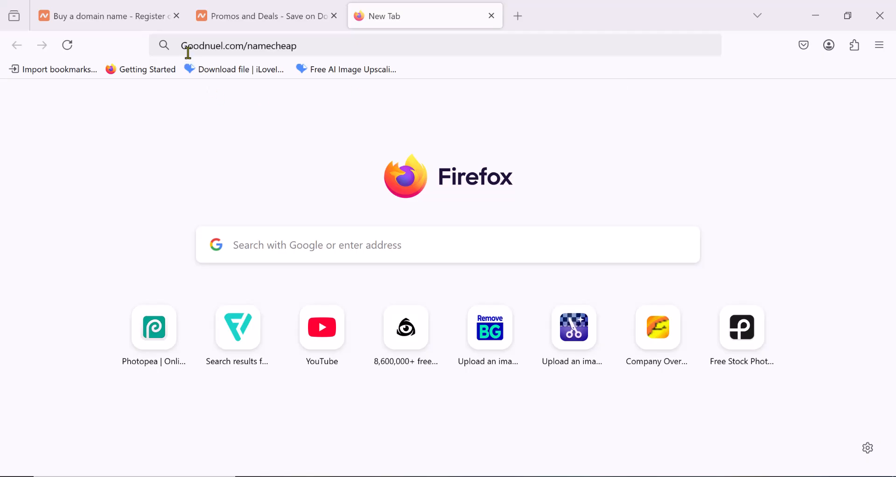
- Load goodnuel.com/namecheap in the new browser tab
{"action": "mouse_move", "coordinate": [182, 46]}
{"action": "left_mouse_down"}
{"action": "mouse_move", "coordinate": [226, 46]}
{"action": "mouse_move", "coordinate": [180, 47]}
{"action": "left_mouse_up"}
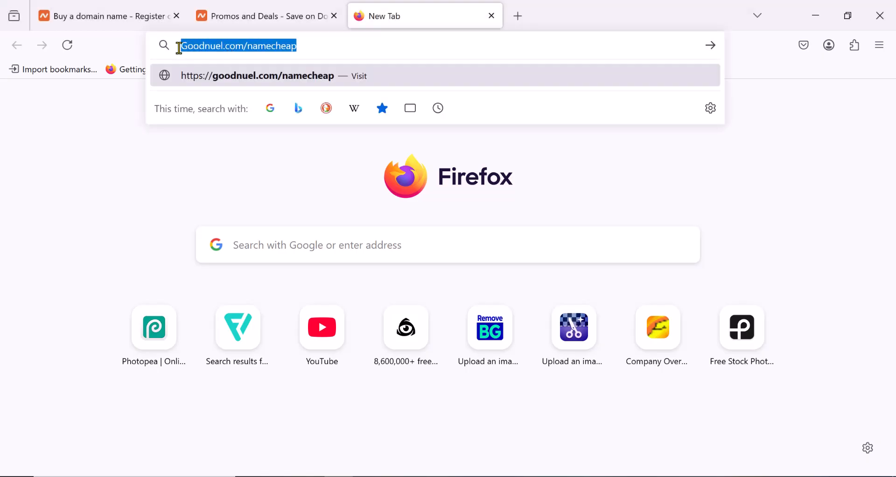
{"action": "left_click", "coordinate": [317, 52]}
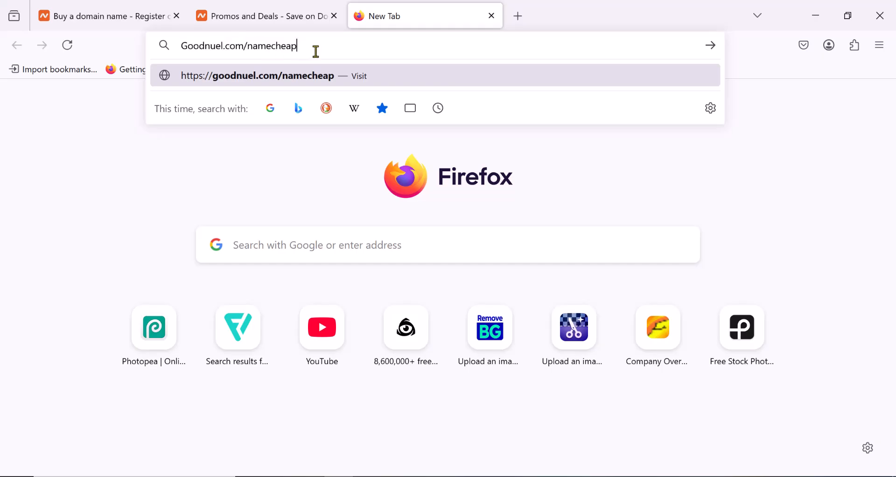
{"action": "key", "text": "Return"}
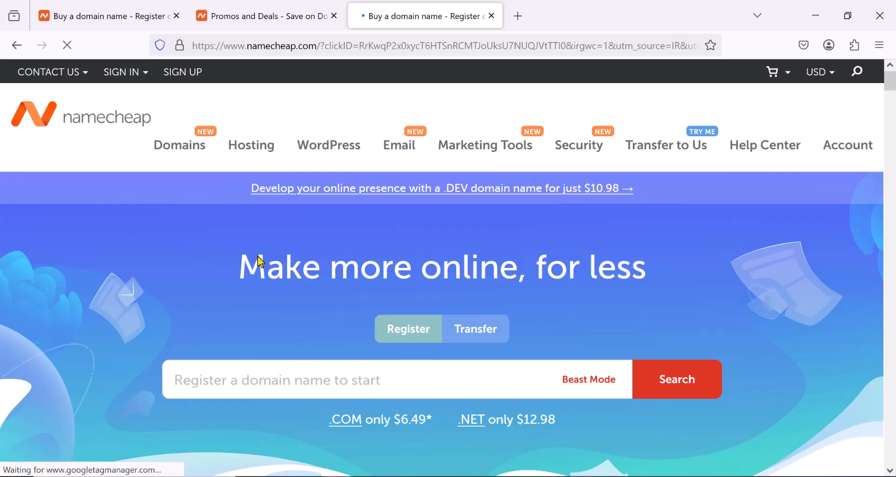
- Look through the current top deals on the Namecheap homepage and open the Shared Hosting page
{"action": "scroll", "coordinate": [258, 258], "scroll_direction": "down", "scroll_amount": 2}
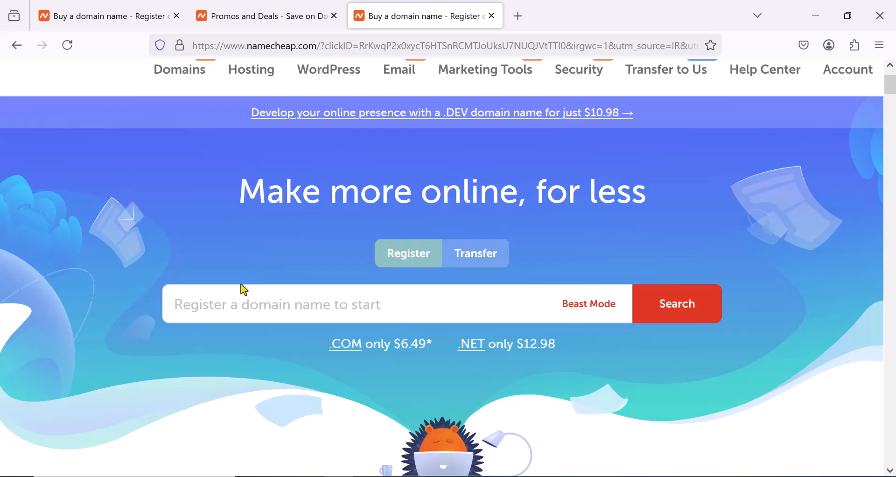
{"action": "scroll", "coordinate": [242, 286], "scroll_direction": "up", "scroll_amount": 3}
{"action": "scroll", "coordinate": [242, 286], "scroll_direction": "down", "scroll_amount": 12}
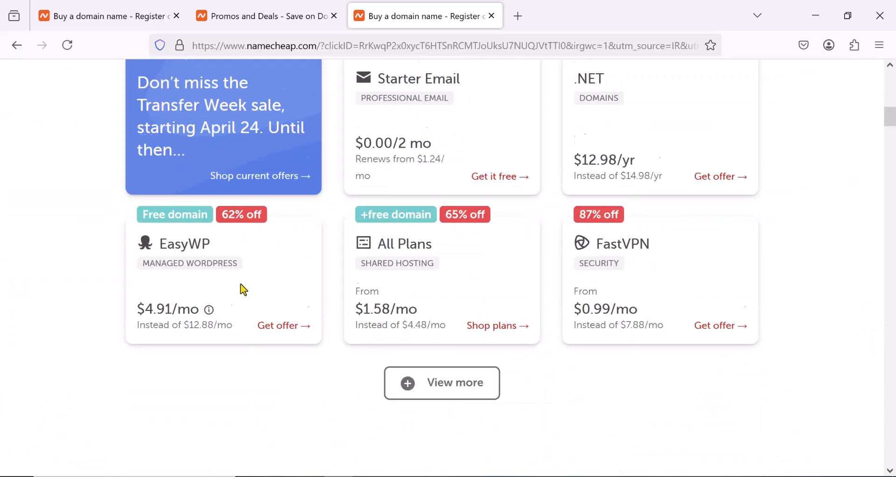
{"action": "scroll", "coordinate": [242, 287], "scroll_direction": "down", "scroll_amount": 6}
{"action": "scroll", "coordinate": [241, 287], "scroll_direction": "up", "scroll_amount": 8}
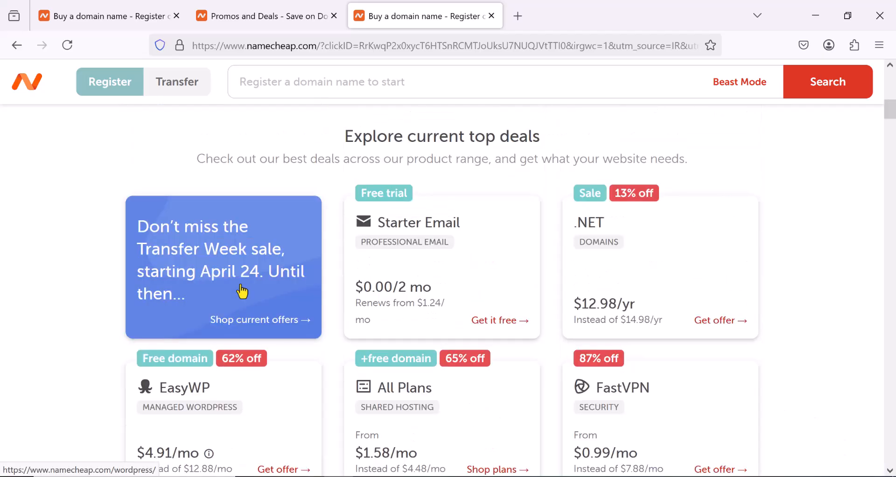
{"action": "scroll", "coordinate": [242, 290], "scroll_direction": "up", "scroll_amount": 2}
{"action": "scroll", "coordinate": [242, 289], "scroll_direction": "up", "scroll_amount": 6}
{"action": "scroll", "coordinate": [239, 284], "scroll_direction": "up", "scroll_amount": 2}
{"action": "mouse_move", "coordinate": [250, 154]}
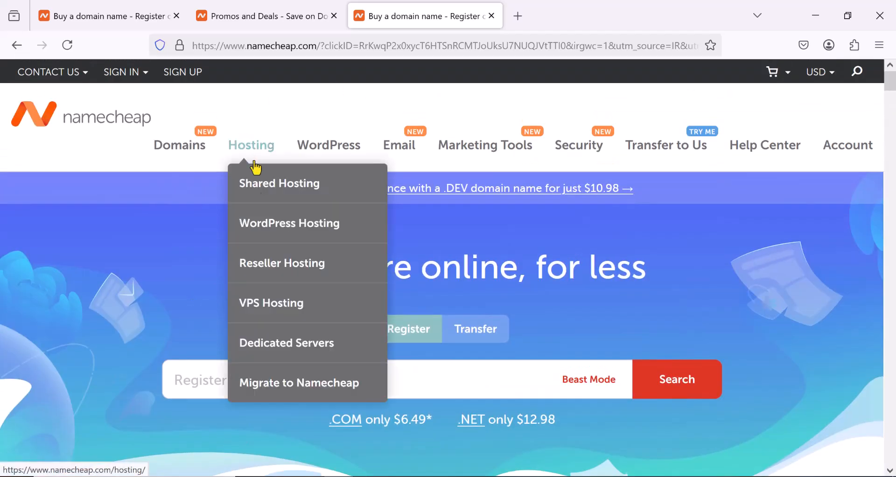
{"action": "left_click", "coordinate": [270, 193]}
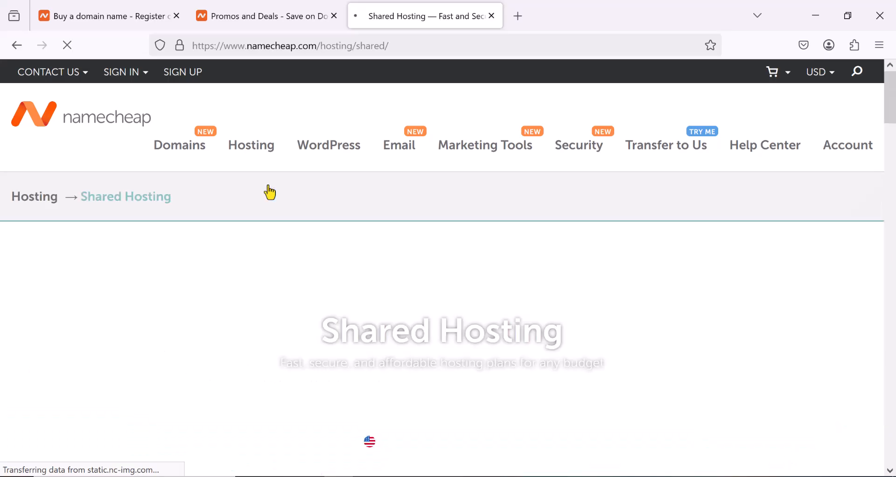
- Compare the prices and features of the Stellar, Stellar Plus and Stellar Business hosting plans
{"action": "scroll", "coordinate": [268, 186], "scroll_direction": "down", "scroll_amount": 7}
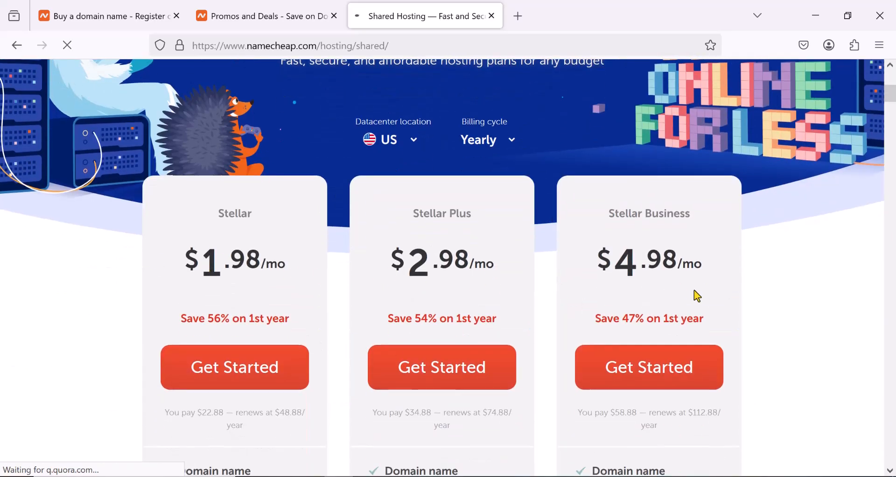
{"action": "scroll", "coordinate": [541, 264], "scroll_direction": "down", "scroll_amount": 2}
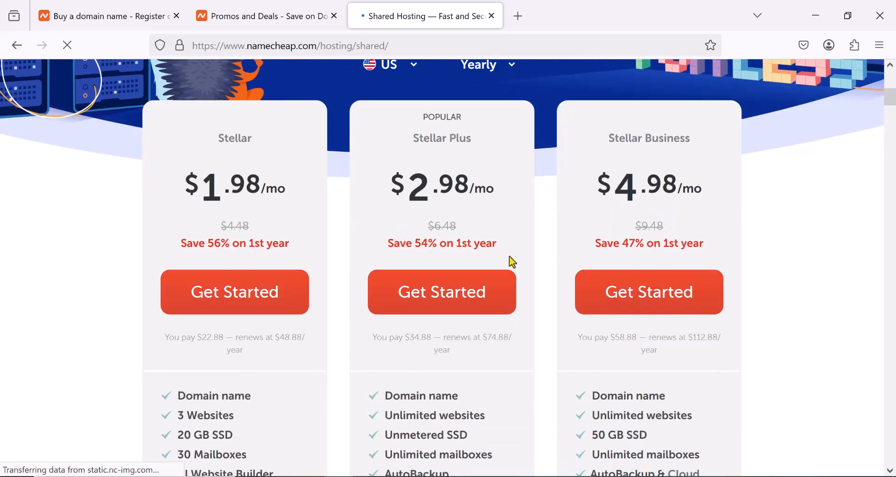
{"action": "scroll", "coordinate": [267, 334], "scroll_direction": "down", "scroll_amount": 3}
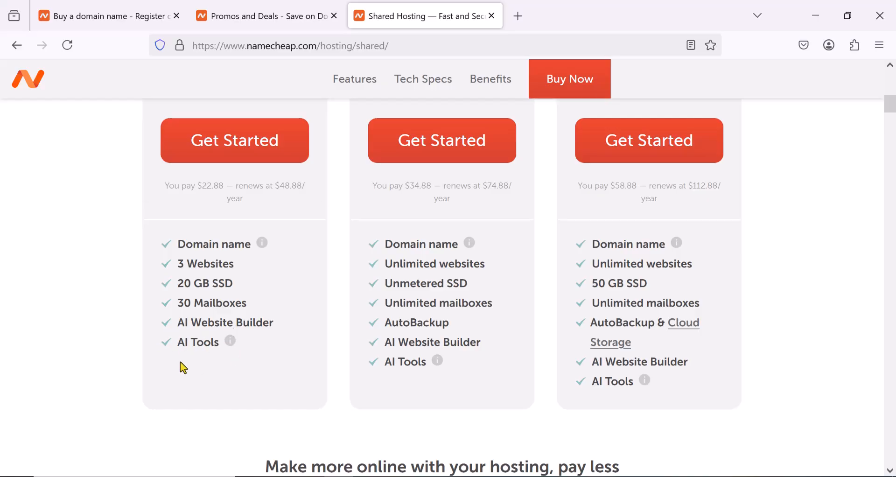
{"action": "scroll", "coordinate": [484, 340], "scroll_direction": "up", "scroll_amount": 2}
{"action": "scroll", "coordinate": [483, 338], "scroll_direction": "up", "scroll_amount": 2}
{"action": "scroll", "coordinate": [446, 317], "scroll_direction": "down", "scroll_amount": 3}
{"action": "scroll", "coordinate": [654, 312], "scroll_direction": "up", "scroll_amount": 2}
{"action": "scroll", "coordinate": [648, 200], "scroll_direction": "up", "scroll_amount": 1}
{"action": "scroll", "coordinate": [649, 354], "scroll_direction": "down", "scroll_amount": 3}
{"action": "scroll", "coordinate": [649, 354], "scroll_direction": "up", "scroll_amount": 3}
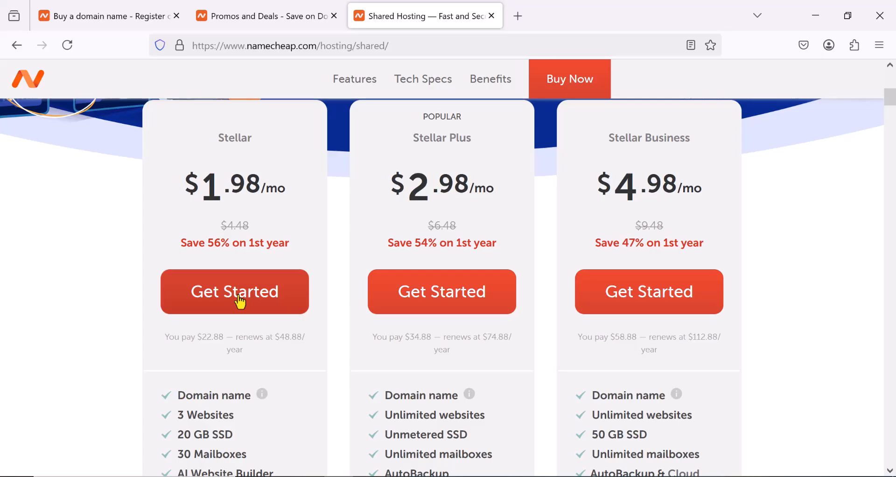
- Start purchasing the yearly Stellar hosting plan and review its domain name connection options
{"action": "left_click", "coordinate": [241, 303]}
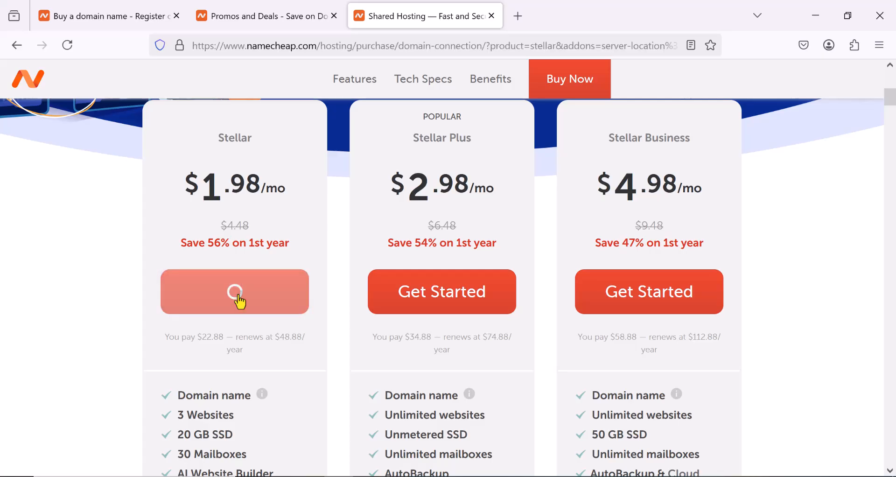
{"action": "scroll", "coordinate": [240, 302], "scroll_direction": "down", "scroll_amount": 3}
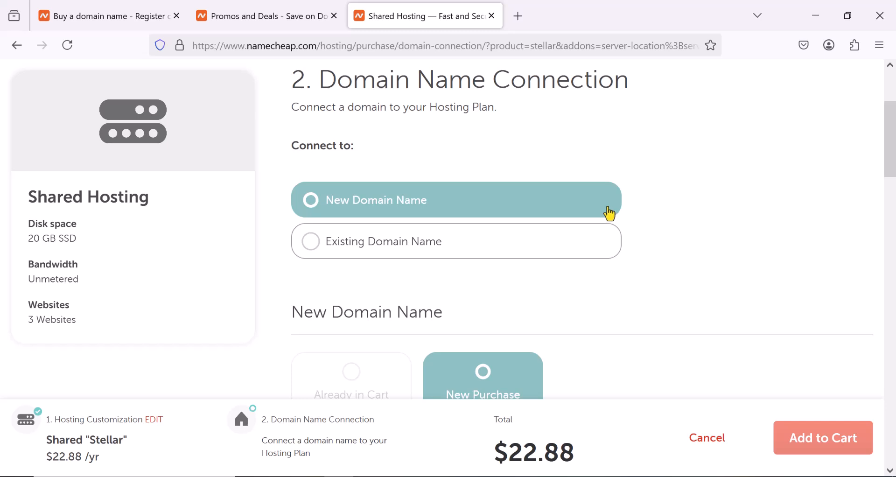
{"action": "scroll", "coordinate": [425, 236], "scroll_direction": "down", "scroll_amount": 2}
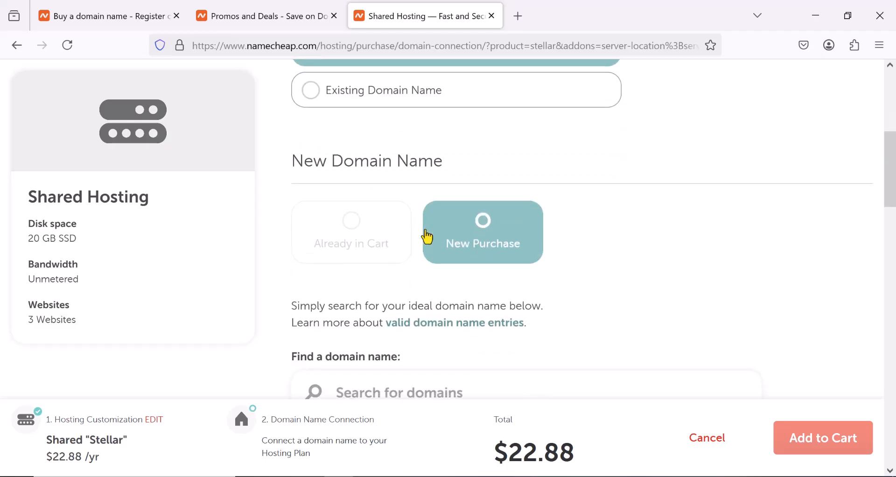
{"action": "scroll", "coordinate": [427, 236], "scroll_direction": "up", "scroll_amount": 2}
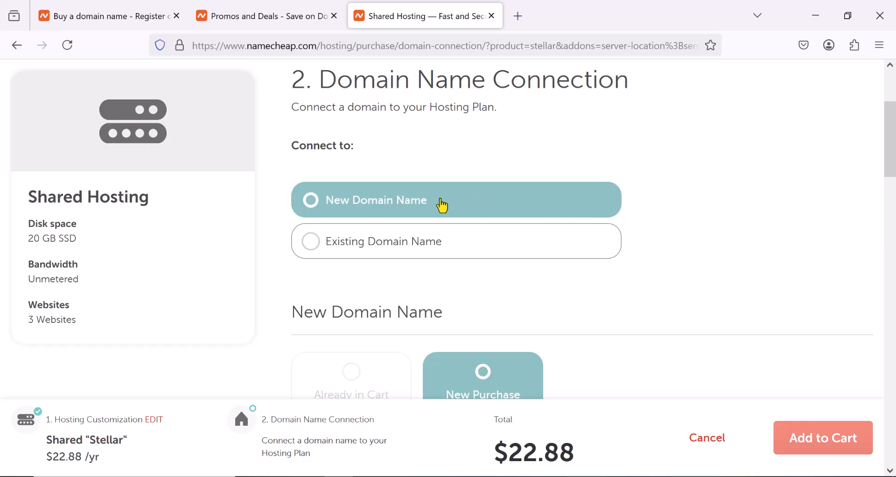
{"action": "scroll", "coordinate": [442, 206], "scroll_direction": "down", "scroll_amount": 3}
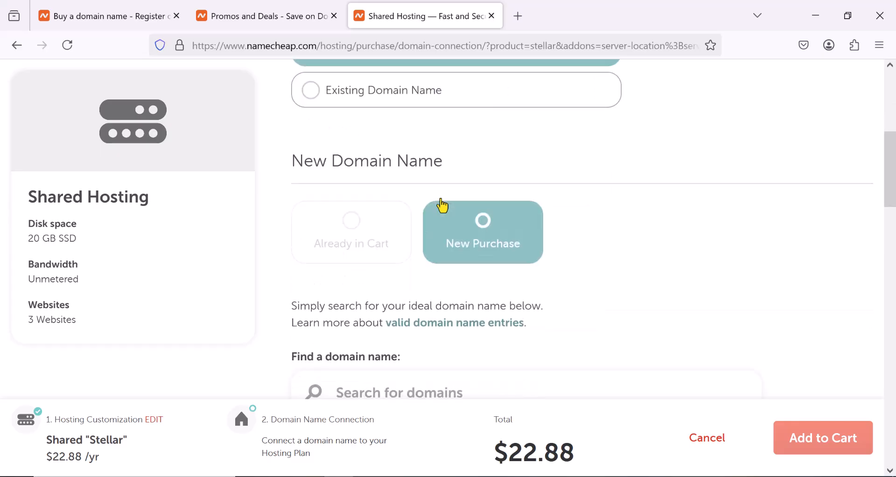
- Search for the new domain name "storesng" to purchase with the hosting plan
{"action": "scroll", "coordinate": [443, 203], "scroll_direction": "down", "scroll_amount": 6}
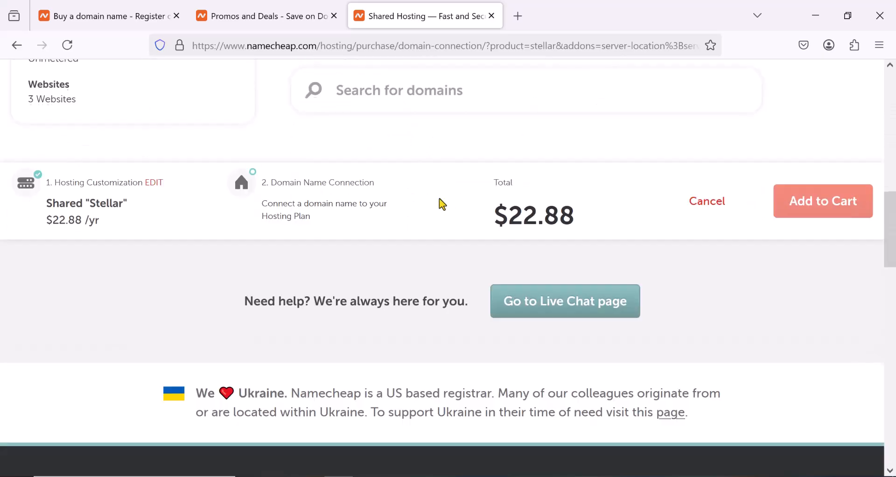
{"action": "scroll", "coordinate": [439, 200], "scroll_direction": "up", "scroll_amount": 3}
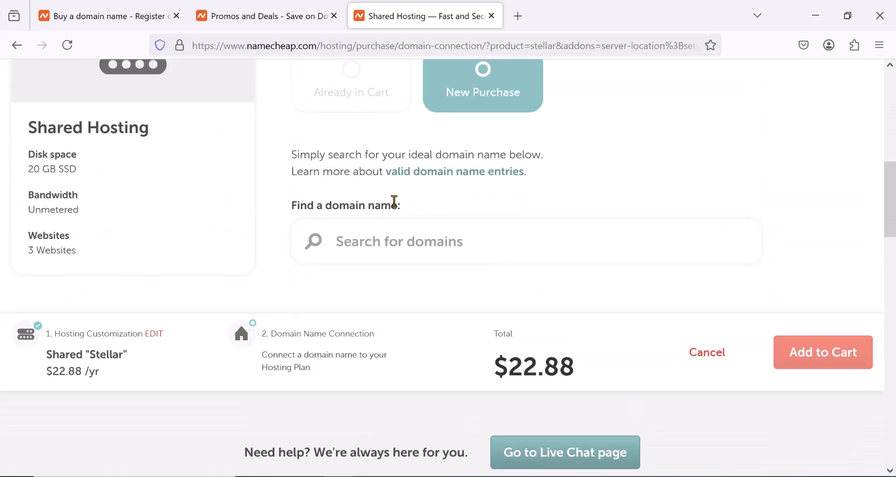
{"action": "left_click", "coordinate": [393, 241]}
{"action": "scroll", "coordinate": [393, 242], "scroll_direction": "up", "scroll_amount": 2}
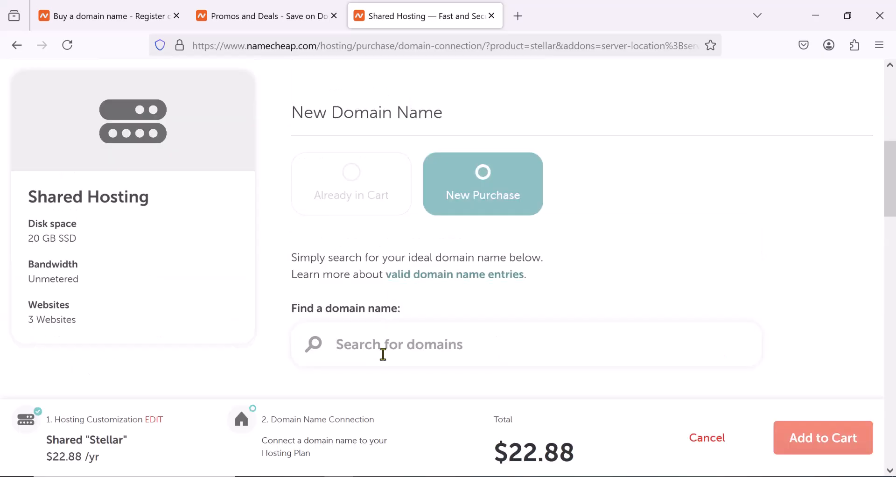
{"action": "type", "text": "s"}
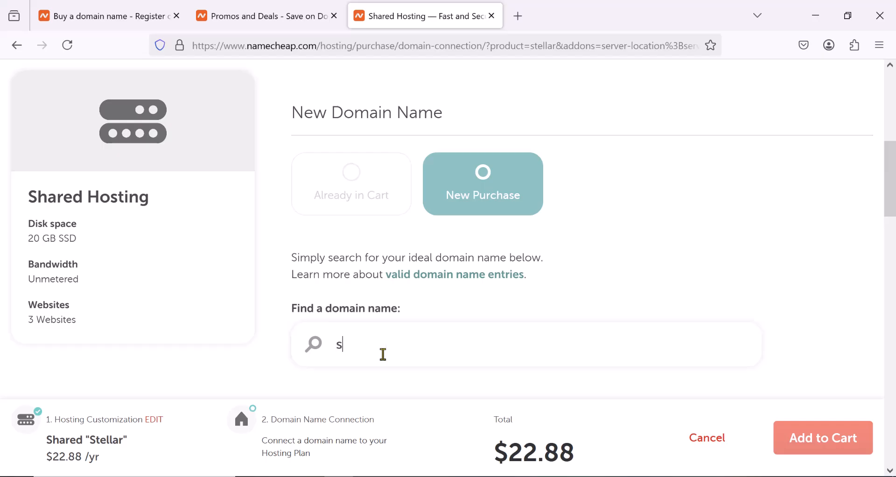
{"action": "type", "text": "tore"}
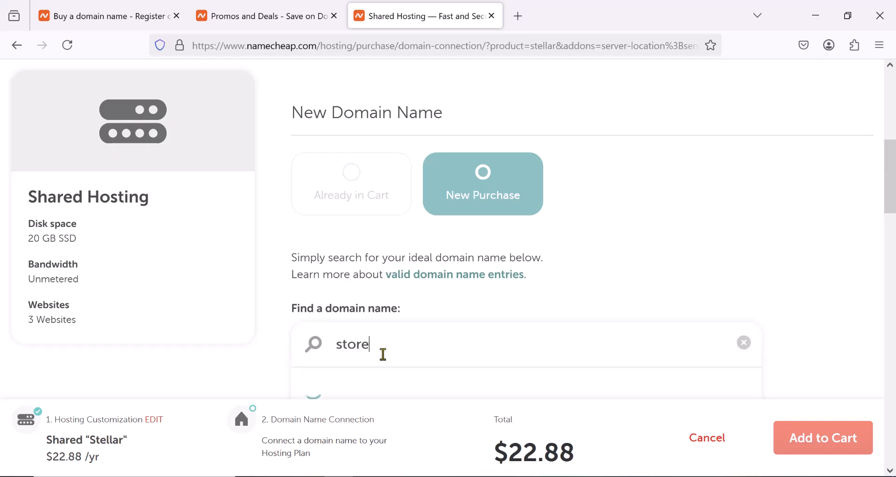
{"action": "type", "text": "sng"}
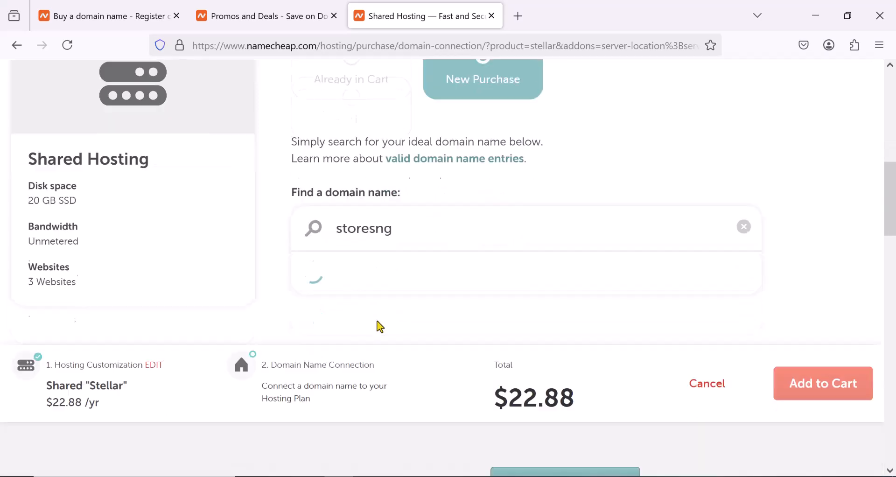
- Look through the available storesng domain extensions and compare their first-year and renewal prices
{"action": "scroll", "coordinate": [506, 360], "scroll_direction": "down", "scroll_amount": 2}
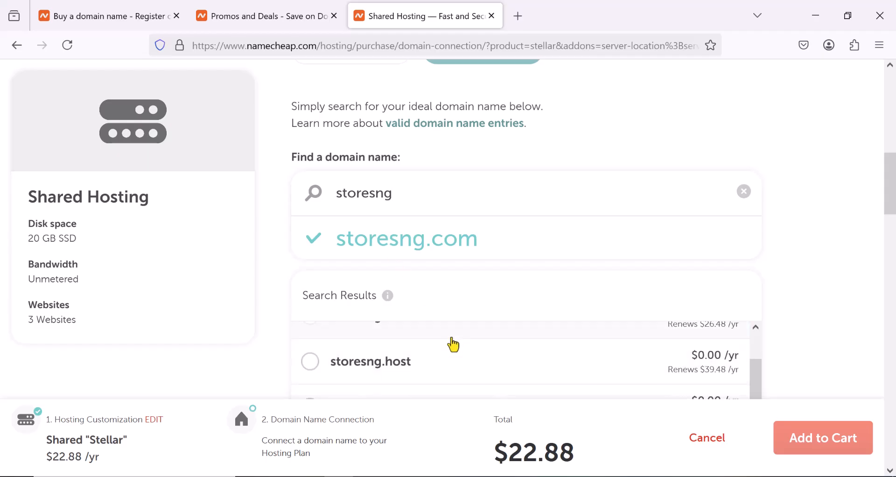
{"action": "scroll", "coordinate": [453, 345], "scroll_direction": "down", "scroll_amount": 4}
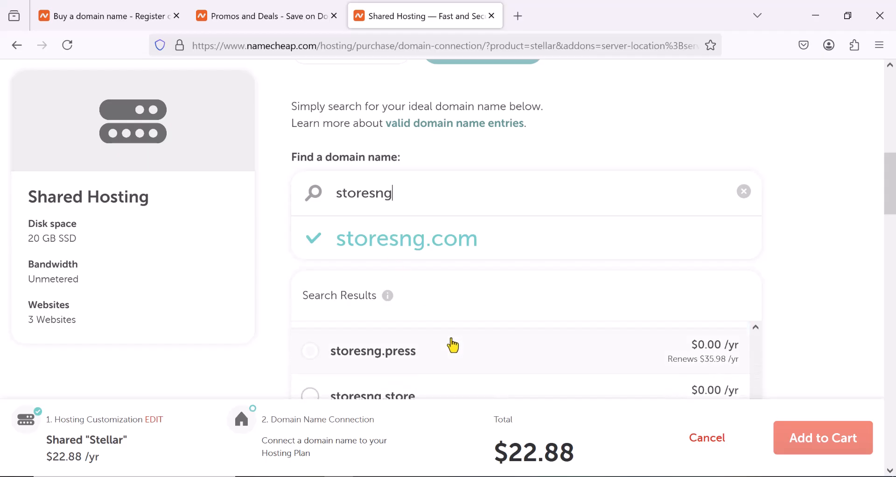
{"action": "scroll", "coordinate": [456, 366], "scroll_direction": "down", "scroll_amount": 1}
{"action": "scroll", "coordinate": [460, 367], "scroll_direction": "down", "scroll_amount": 1}
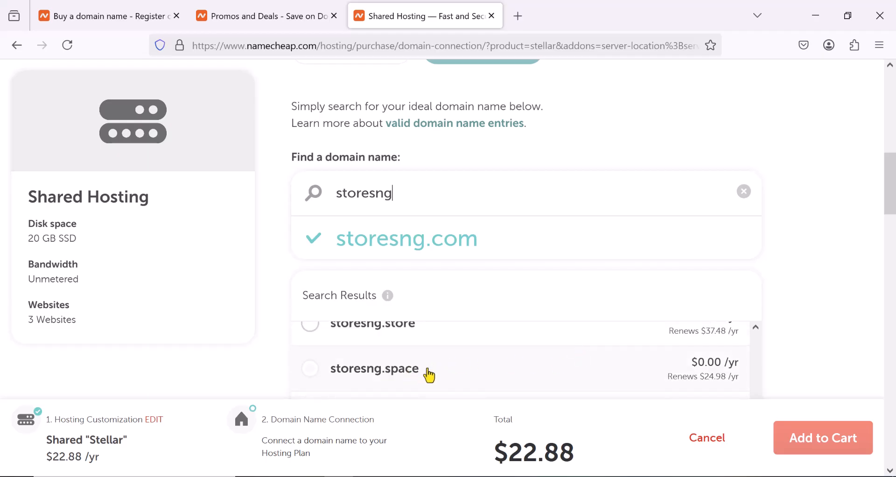
{"action": "scroll", "coordinate": [426, 366], "scroll_direction": "down", "scroll_amount": 2}
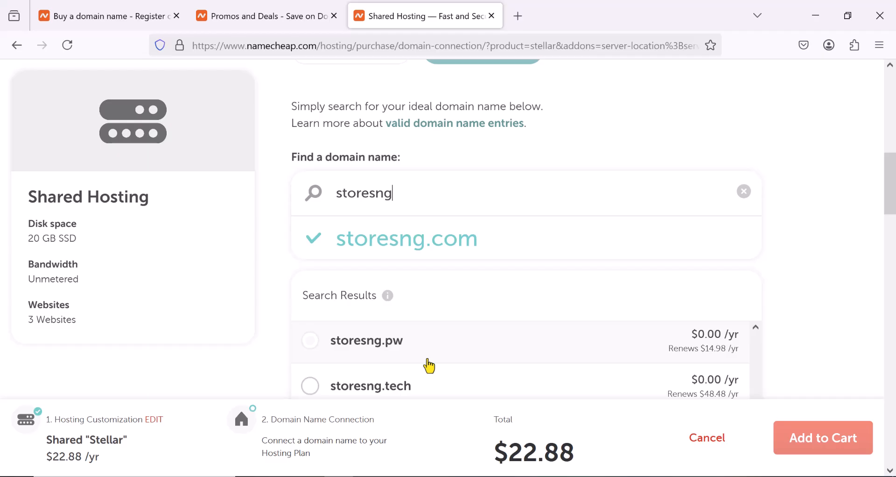
{"action": "scroll", "coordinate": [429, 366], "scroll_direction": "down", "scroll_amount": 1}
{"action": "scroll", "coordinate": [426, 364], "scroll_direction": "down", "scroll_amount": 2}
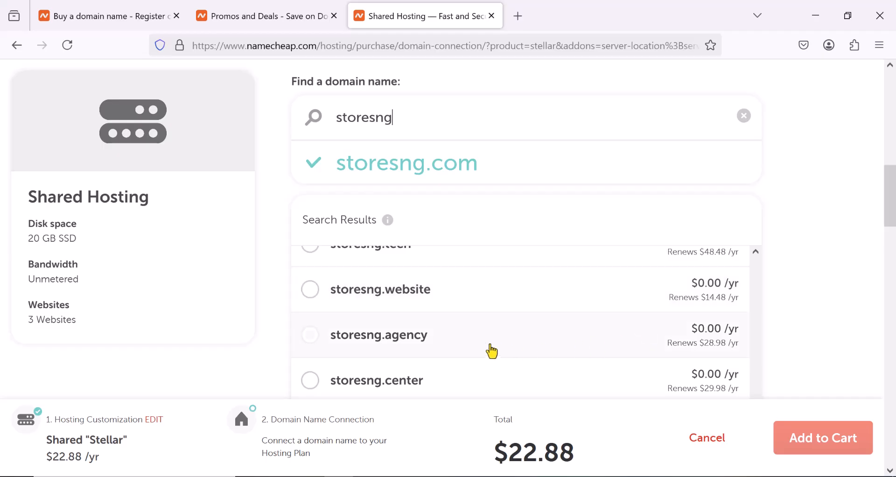
{"action": "scroll", "coordinate": [484, 351], "scroll_direction": "down", "scroll_amount": 2}
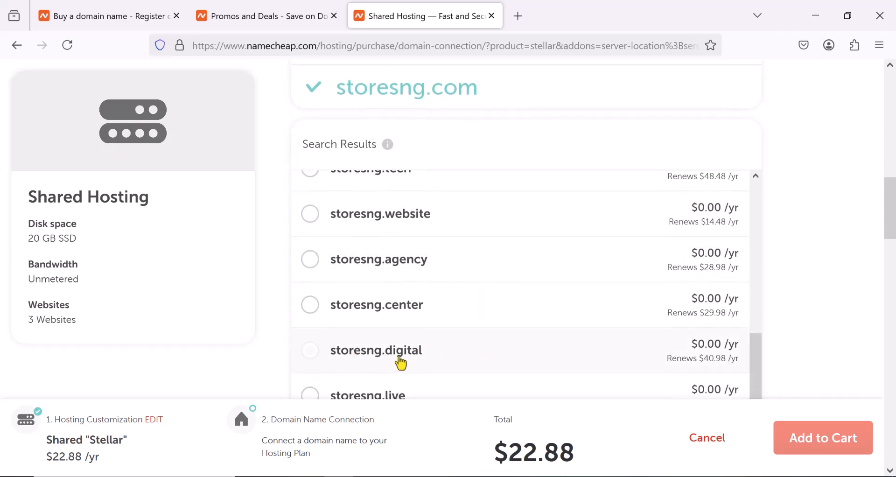
{"action": "scroll", "coordinate": [419, 363], "scroll_direction": "down", "scroll_amount": 2}
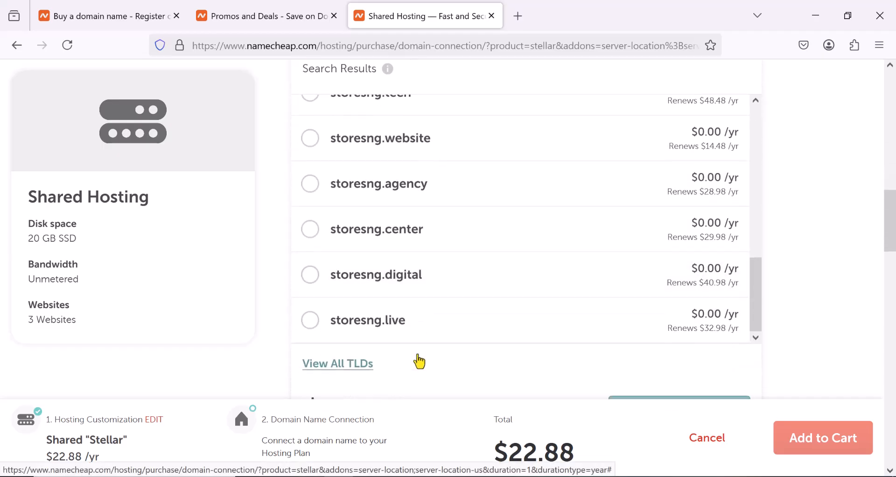
{"action": "scroll", "coordinate": [420, 280], "scroll_direction": "up", "scroll_amount": 10}
{"action": "scroll", "coordinate": [428, 244], "scroll_direction": "up", "scroll_amount": 8}
- Choose storesng.site from the domain search results
{"action": "scroll", "coordinate": [425, 248], "scroll_direction": "down", "scroll_amount": 5}
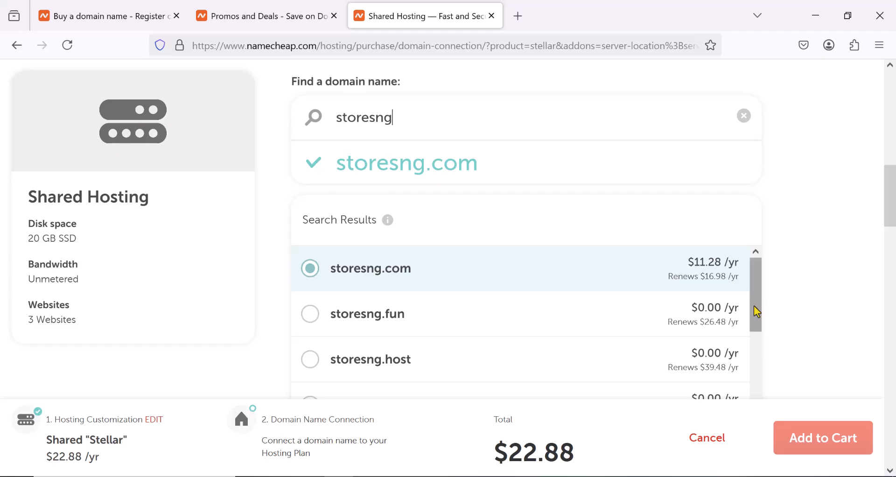
{"action": "scroll", "coordinate": [755, 311], "scroll_direction": "down", "scroll_amount": 1}
{"action": "scroll", "coordinate": [757, 315], "scroll_direction": "down", "scroll_amount": 1}
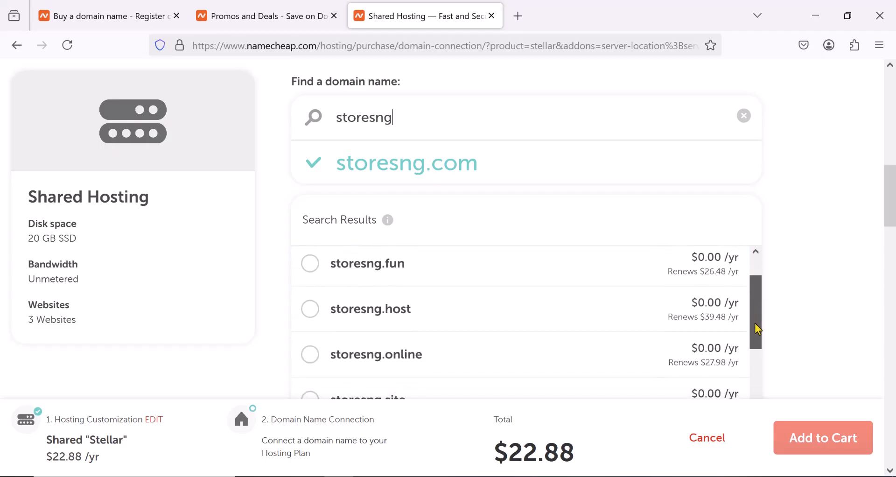
{"action": "mouse_move", "coordinate": [757, 330]}
{"action": "left_mouse_down"}
{"action": "mouse_move", "coordinate": [757, 313]}
{"action": "mouse_move", "coordinate": [752, 344]}
{"action": "left_mouse_up"}
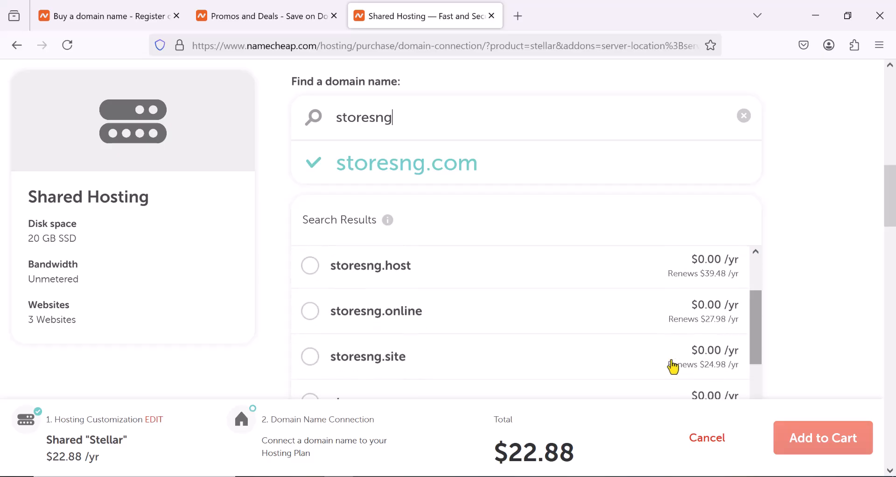
{"action": "left_click", "coordinate": [403, 361]}
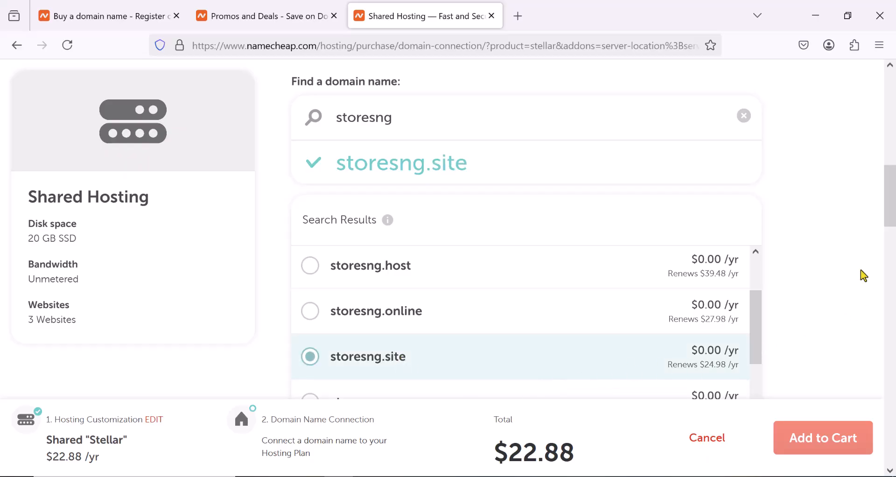
- Connect storesng.site to the Stellar hosting plan and add both to the cart
{"action": "scroll", "coordinate": [859, 246], "scroll_direction": "down", "scroll_amount": 10}
{"action": "scroll", "coordinate": [833, 248], "scroll_direction": "up", "scroll_amount": 5}
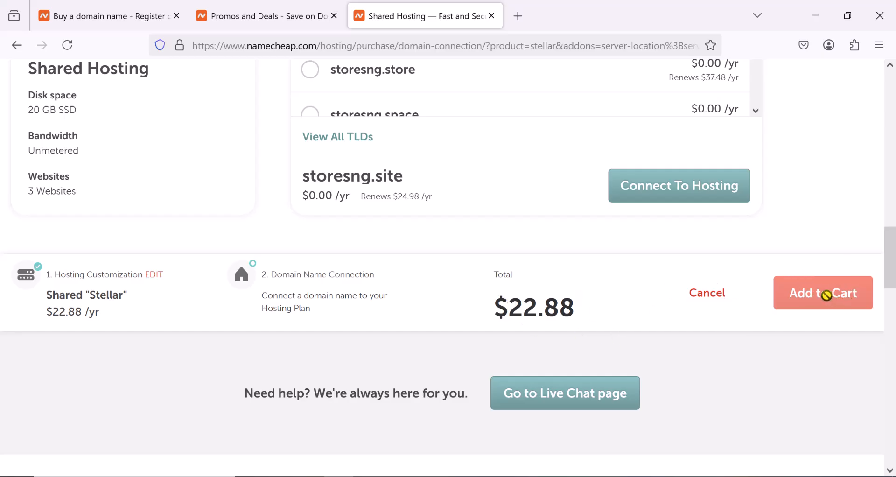
{"action": "scroll", "coordinate": [467, 191], "scroll_direction": "up", "scroll_amount": 3}
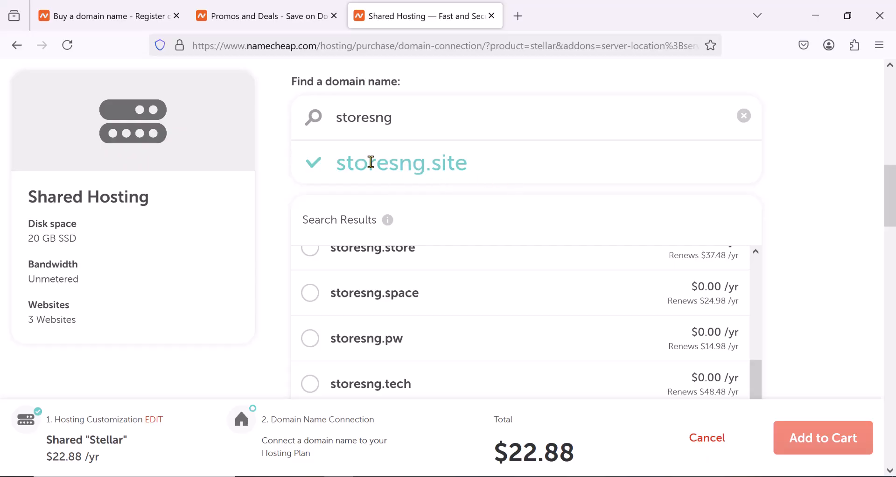
{"action": "scroll", "coordinate": [392, 165], "scroll_direction": "down", "scroll_amount": 3}
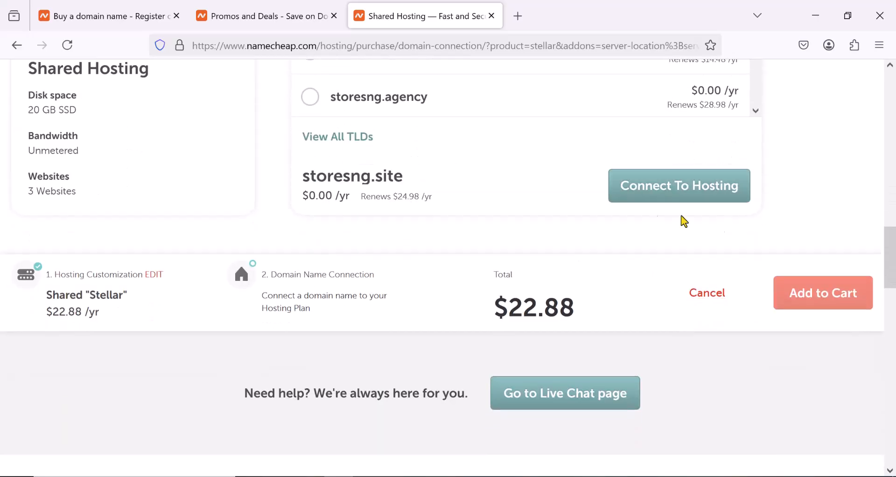
{"action": "left_click", "coordinate": [676, 195]}
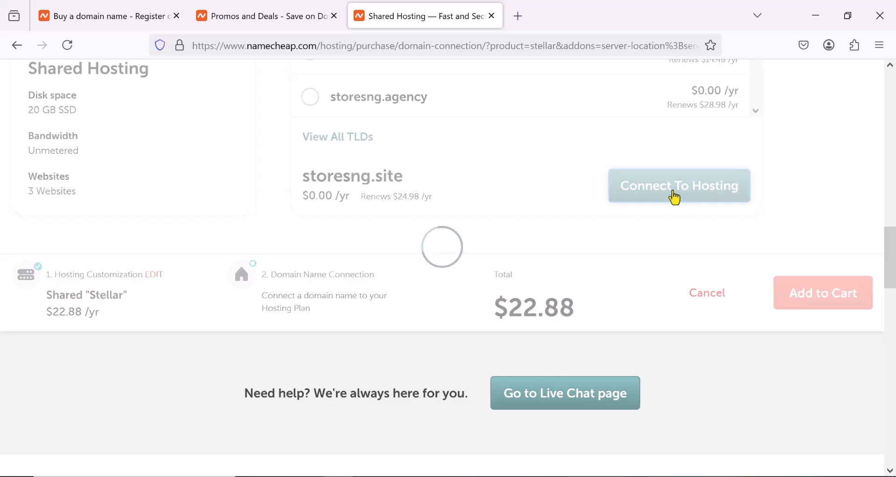
{"action": "scroll", "coordinate": [742, 402], "scroll_direction": "down", "scroll_amount": 4}
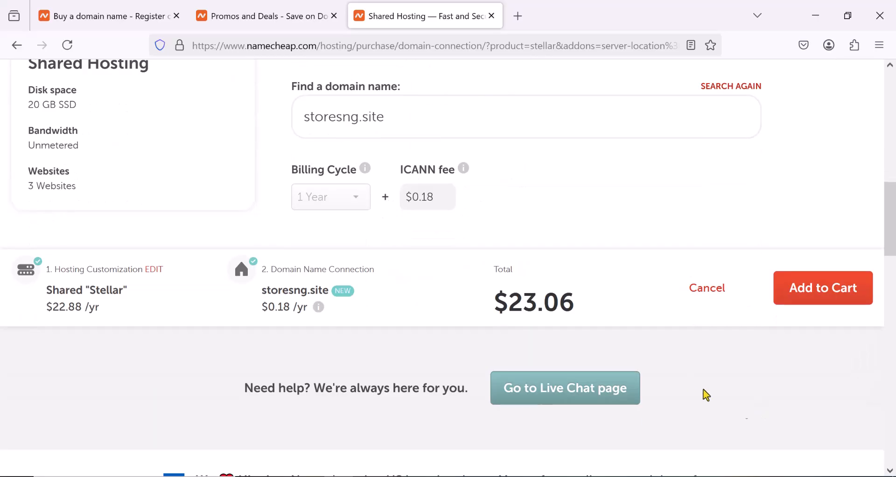
{"action": "left_click", "coordinate": [810, 294]}
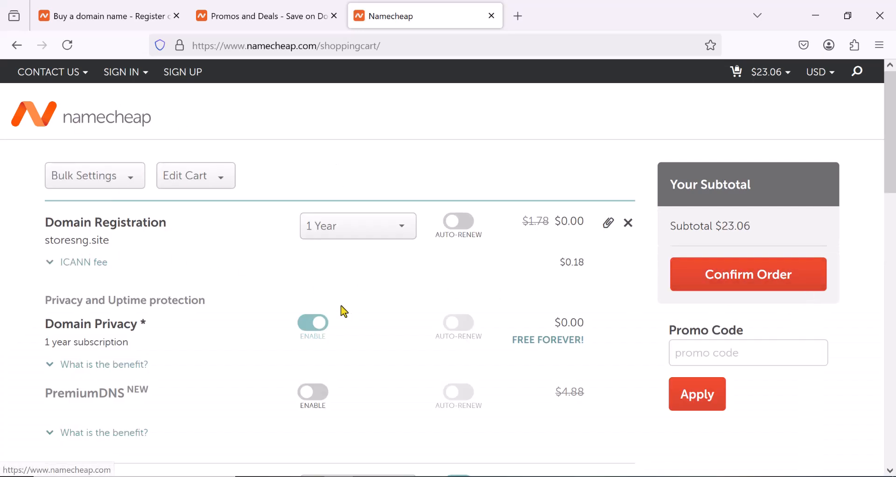
- Review the cart's domain registration, Domain Privacy, PremiumDNS and Stellar hosting entries and the suggested site add-ons
{"action": "scroll", "coordinate": [346, 307], "scroll_direction": "down", "scroll_amount": 2}
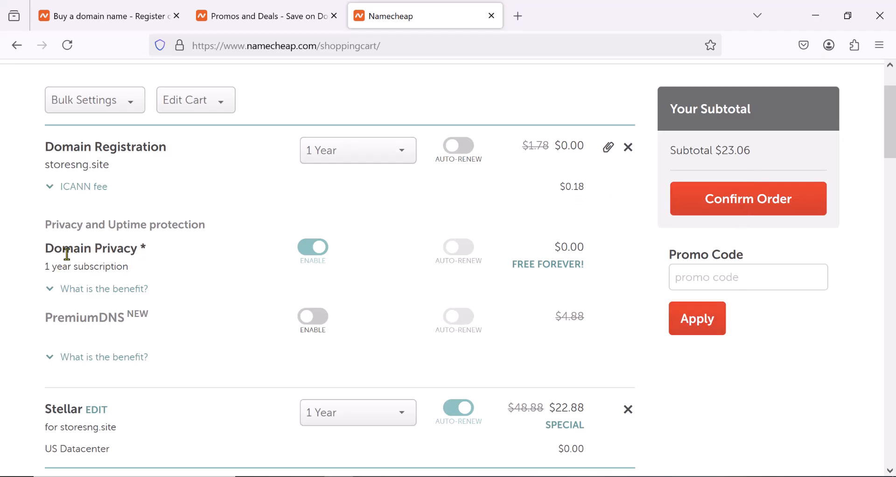
{"action": "scroll", "coordinate": [70, 252], "scroll_direction": "down", "scroll_amount": 3}
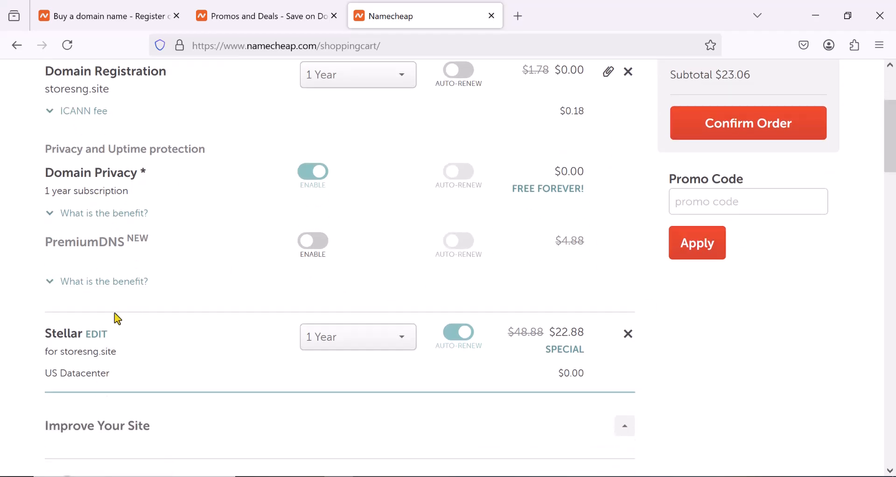
{"action": "scroll", "coordinate": [118, 319], "scroll_direction": "down", "scroll_amount": 3}
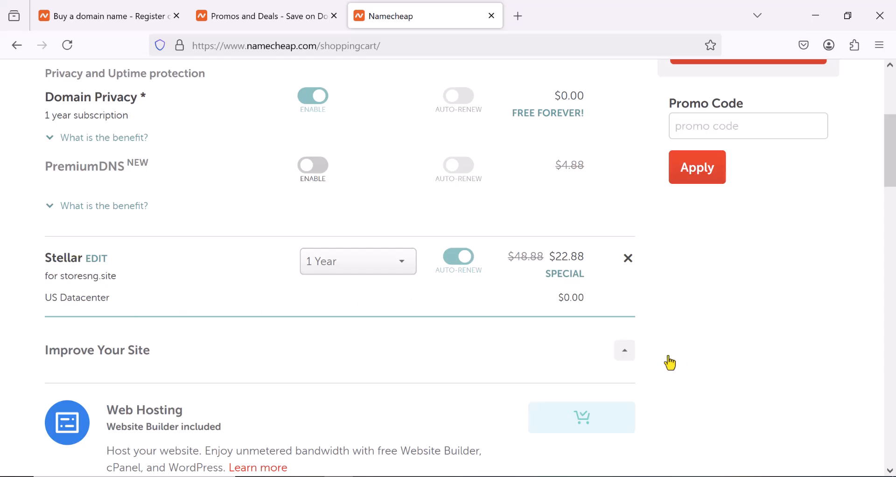
{"action": "scroll", "coordinate": [683, 361], "scroll_direction": "down", "scroll_amount": 3}
{"action": "scroll", "coordinate": [681, 359], "scroll_direction": "down", "scroll_amount": 4}
{"action": "scroll", "coordinate": [682, 359], "scroll_direction": "up", "scroll_amount": 3}
{"action": "scroll", "coordinate": [682, 360], "scroll_direction": "down", "scroll_amount": 2}
{"action": "scroll", "coordinate": [684, 362], "scroll_direction": "down", "scroll_amount": 7}
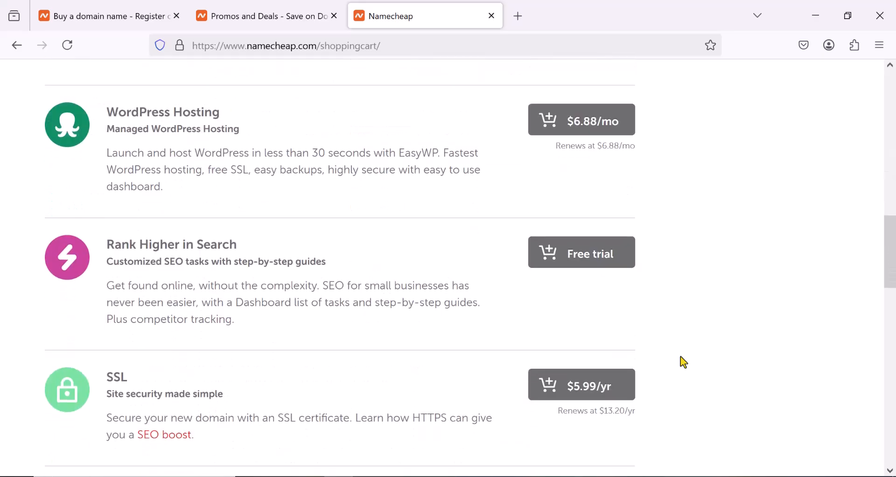
{"action": "scroll", "coordinate": [685, 362], "scroll_direction": "up", "scroll_amount": 2}
{"action": "scroll", "coordinate": [684, 363], "scroll_direction": "up", "scroll_amount": 20}
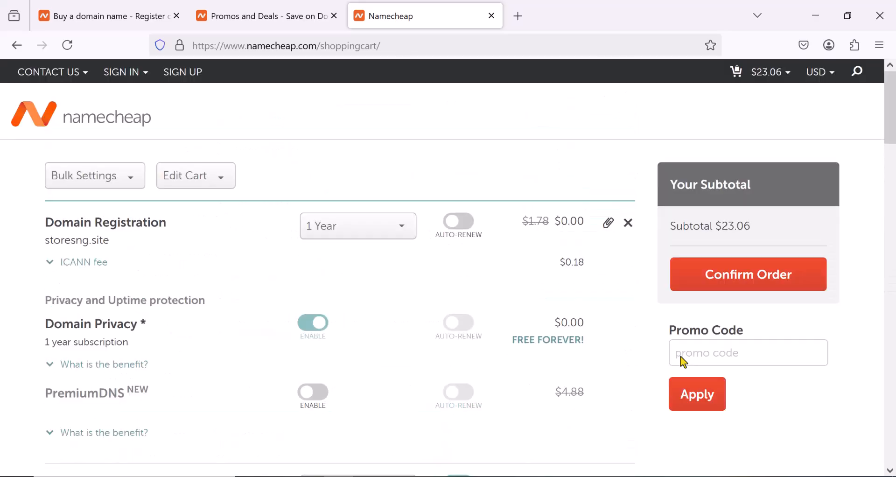
- Confirm the order and submit the Create An Account form to register a new customer account
{"action": "left_click", "coordinate": [766, 283]}
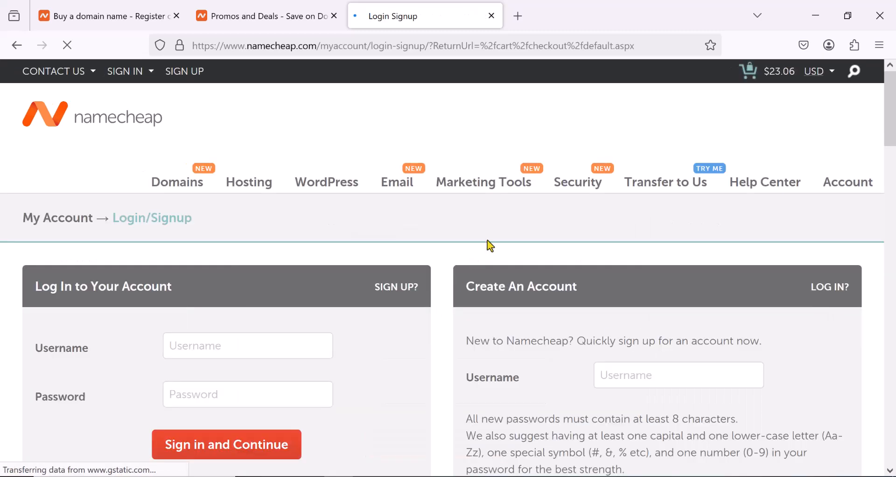
{"action": "scroll", "coordinate": [262, 317], "scroll_direction": "down", "scroll_amount": 2}
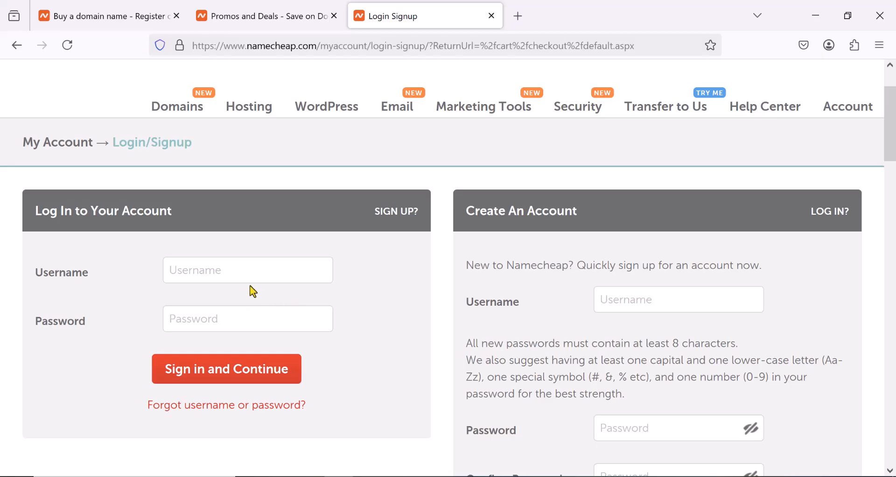
{"action": "scroll", "coordinate": [725, 308], "scroll_direction": "down", "scroll_amount": 3}
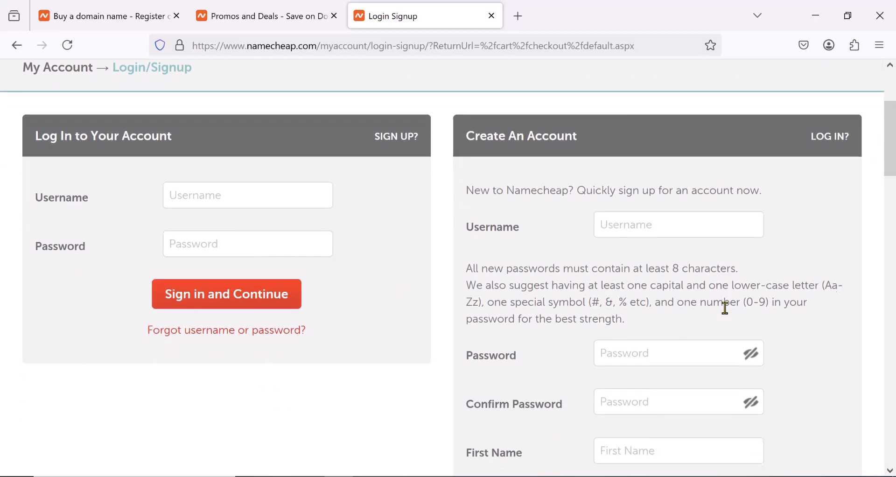
{"action": "scroll", "coordinate": [650, 221], "scroll_direction": "down", "scroll_amount": 1}
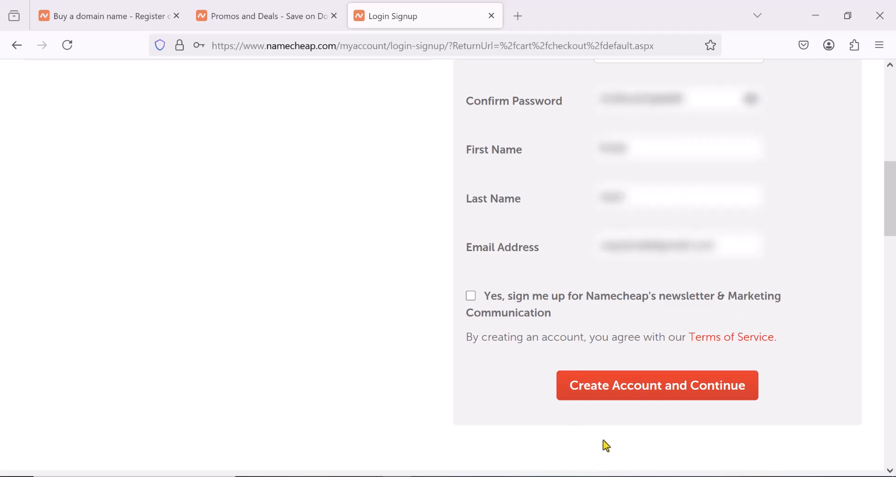
{"action": "left_click", "coordinate": [635, 393]}
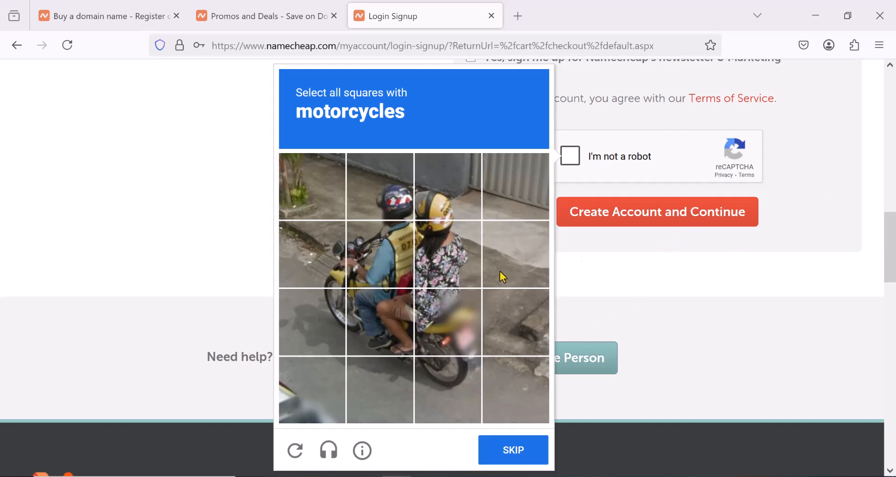
- Complete the reCAPTCHA by selecting the squares with motorcycles and create the account
{"action": "left_click", "coordinate": [367, 345]}
{"action": "left_click", "coordinate": [329, 271]}
{"action": "left_click", "coordinate": [319, 327]}
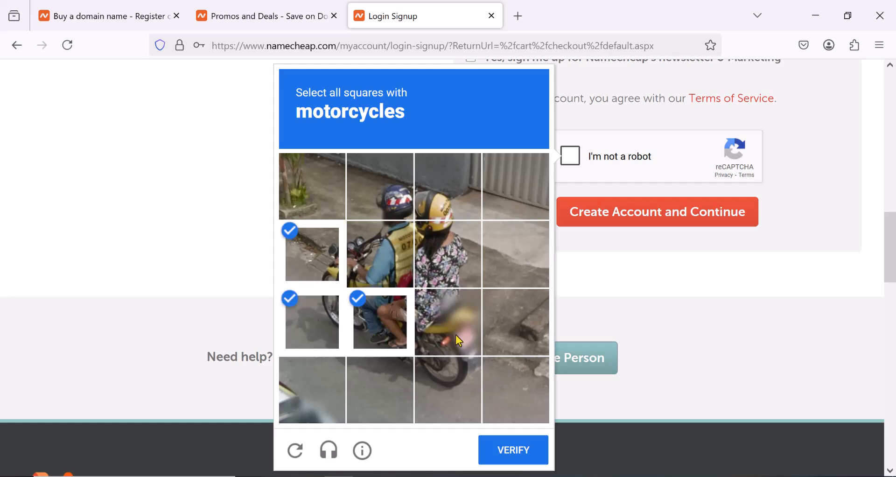
{"action": "left_click", "coordinate": [456, 335]}
{"action": "left_click", "coordinate": [451, 395]}
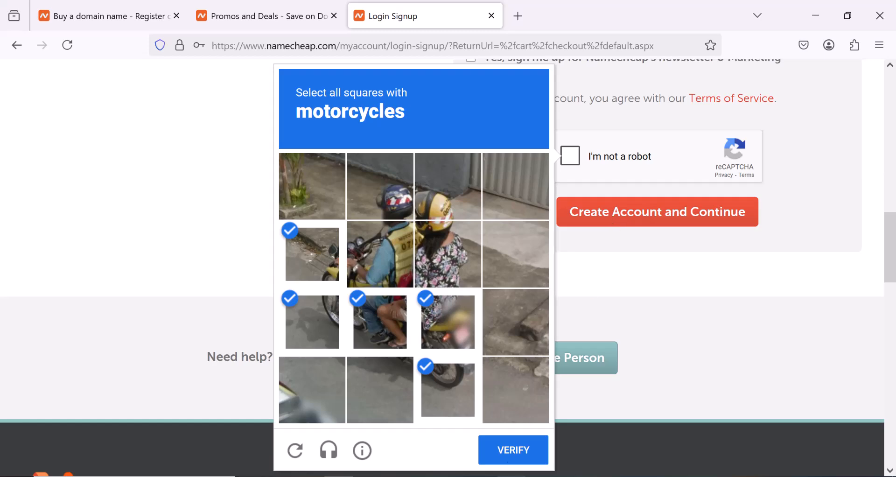
{"action": "left_click", "coordinate": [519, 453]}
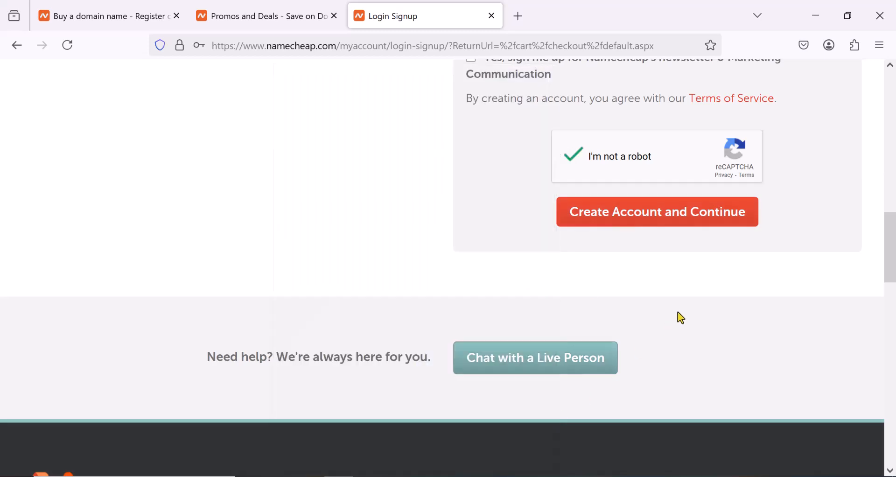
{"action": "left_click", "coordinate": [634, 219]}
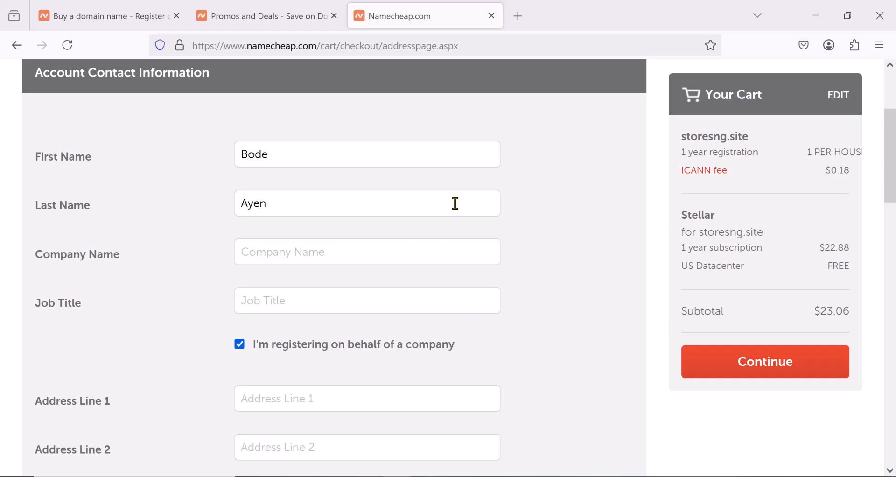
- Turn off registering on behalf of a company, then submit the account contact details and accept the default Whois contacts
{"action": "left_click", "coordinate": [240, 345]}
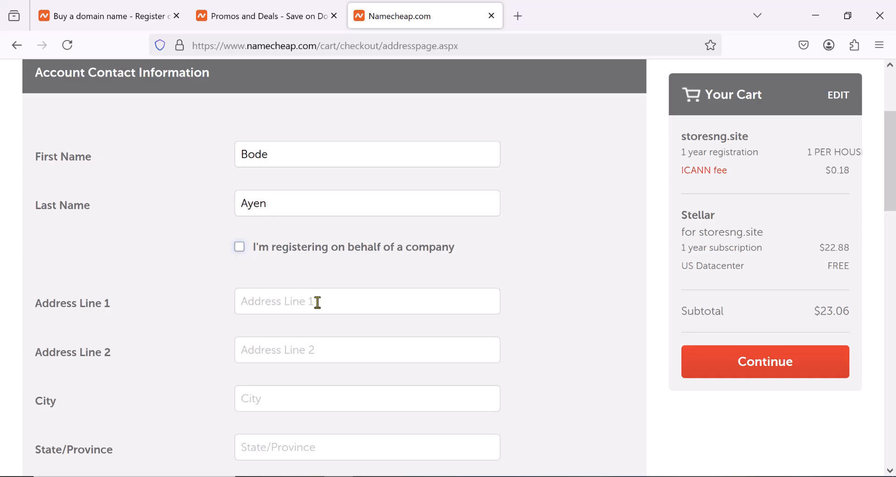
{"action": "scroll", "coordinate": [304, 302], "scroll_direction": "down", "scroll_amount": 10}
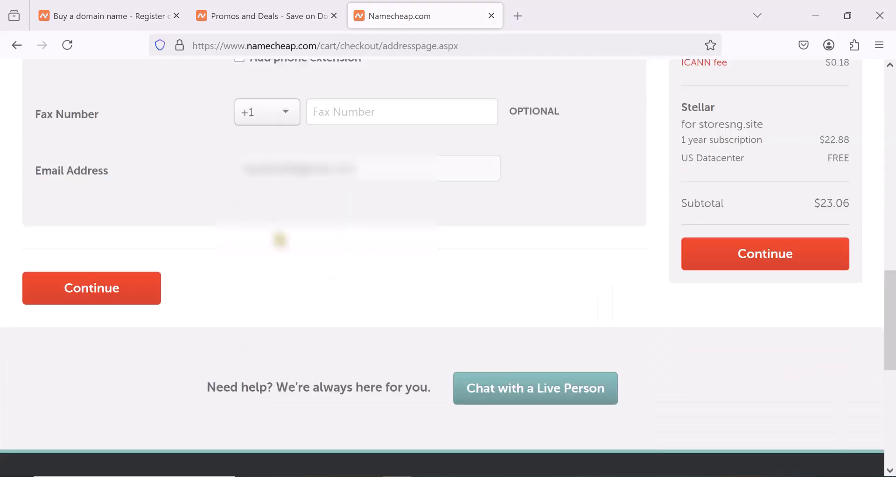
{"action": "left_click", "coordinate": [96, 294]}
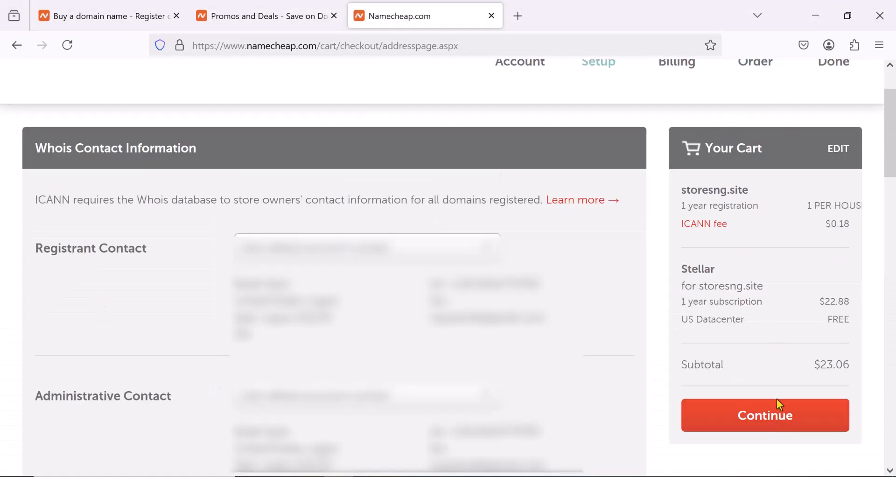
{"action": "left_click", "coordinate": [760, 416]}
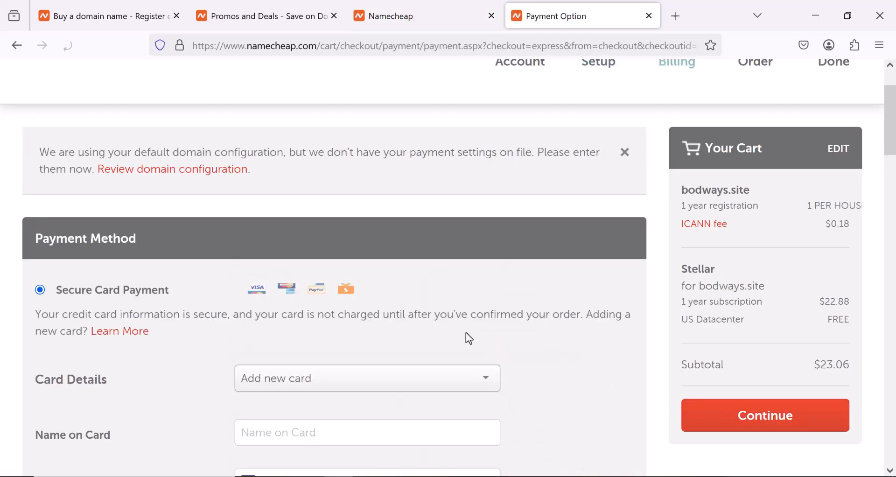
- Add a new payment card with the cardholder's name, card number, expiry date and CVC, and continue to the order review
{"action": "scroll", "coordinate": [438, 363], "scroll_direction": "down", "scroll_amount": 3}
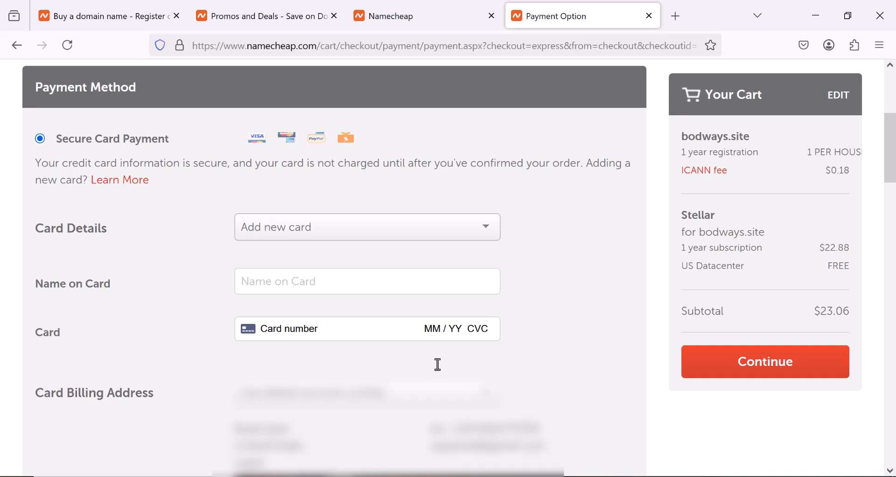
{"action": "scroll", "coordinate": [438, 364], "scroll_direction": "down", "scroll_amount": 6}
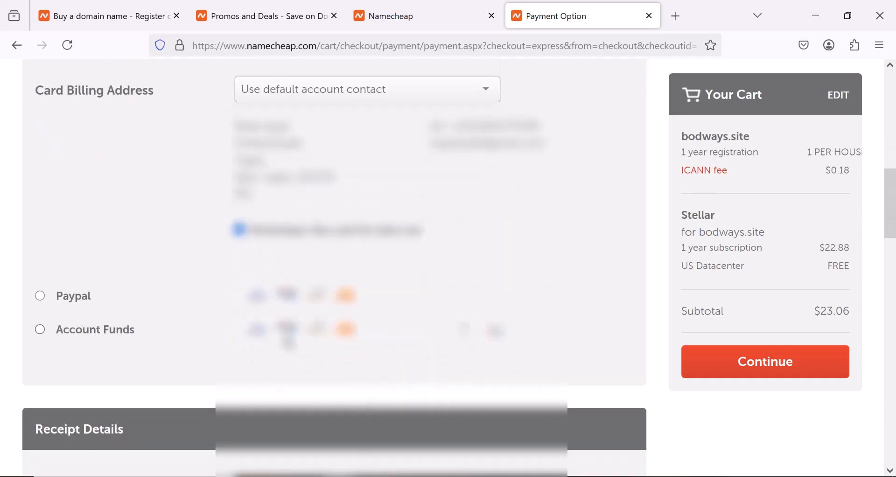
{"action": "scroll", "coordinate": [44, 341], "scroll_direction": "up", "scroll_amount": 6}
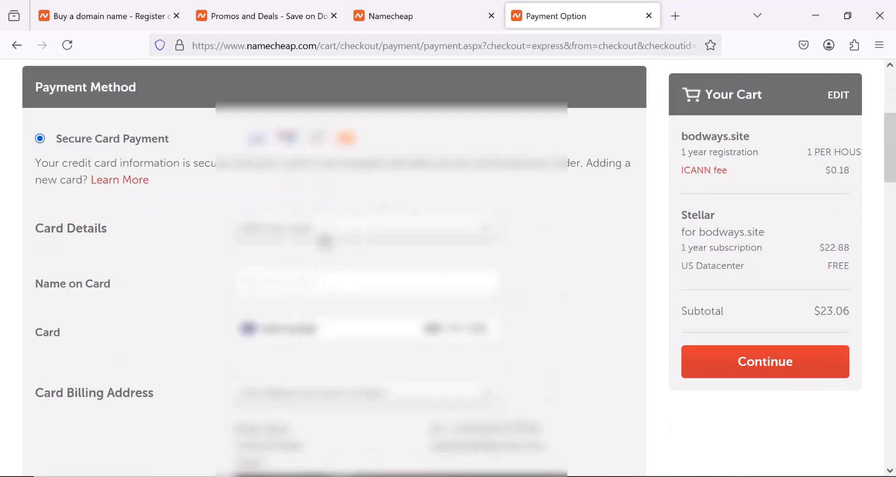
{"action": "left_click", "coordinate": [308, 231]}
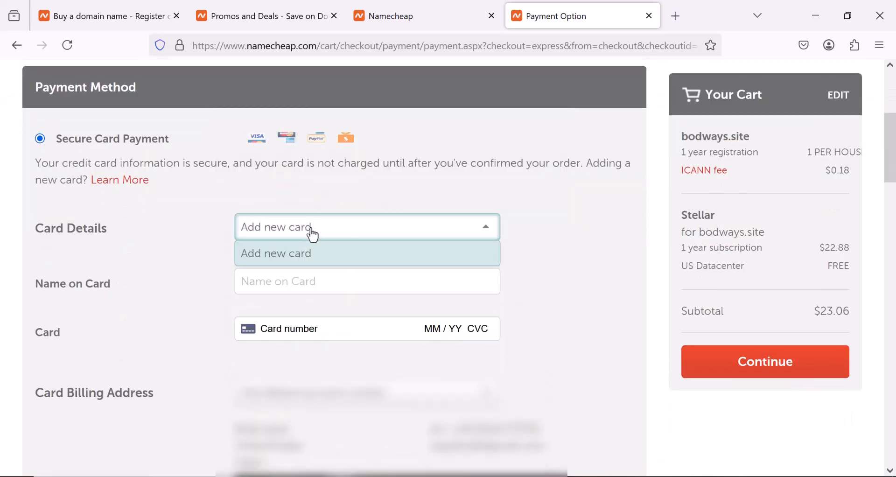
{"action": "left_click", "coordinate": [303, 228]}
{"action": "left_click", "coordinate": [299, 285]}
{"action": "key", "text": "Tab"}
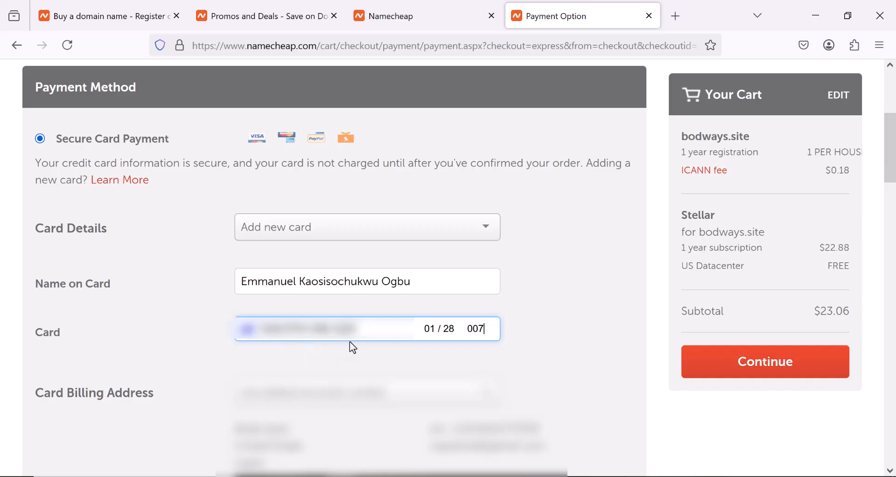
{"action": "left_click", "coordinate": [777, 368]}
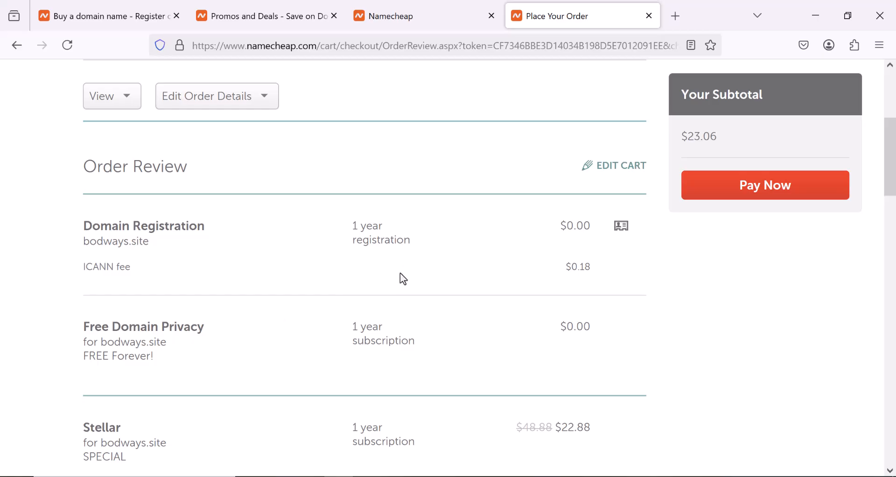
- Agree to all of Namecheap's Terms of Service and agreements and pay for the order
{"action": "left_click", "coordinate": [763, 198]}
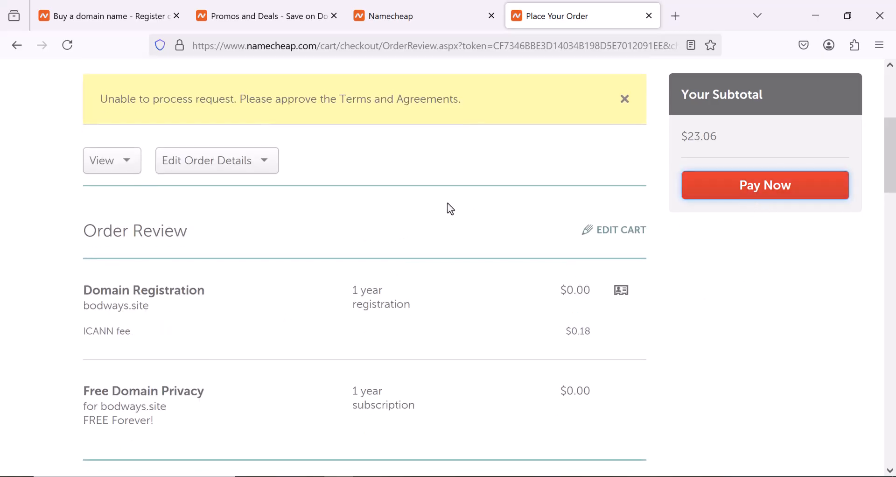
{"action": "scroll", "coordinate": [448, 206], "scroll_direction": "up", "scroll_amount": 5}
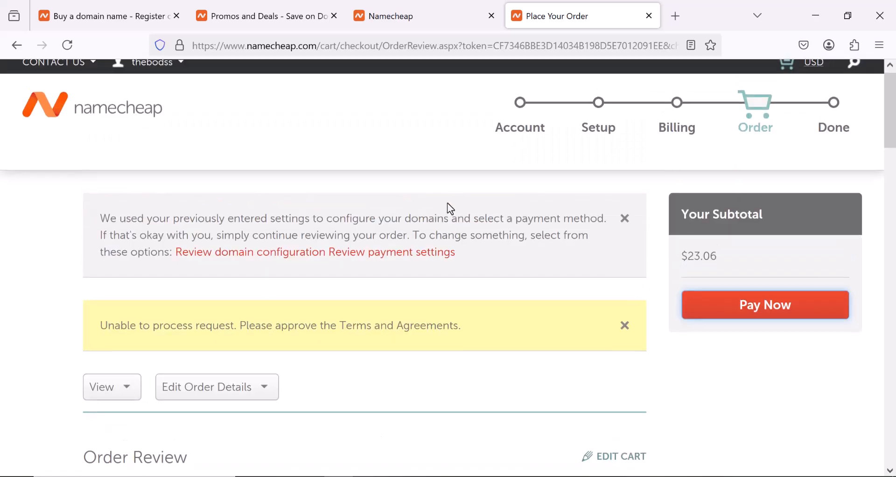
{"action": "scroll", "coordinate": [447, 203], "scroll_direction": "down", "scroll_amount": 18}
{"action": "scroll", "coordinate": [40, 152], "scroll_direction": "down", "scroll_amount": 9}
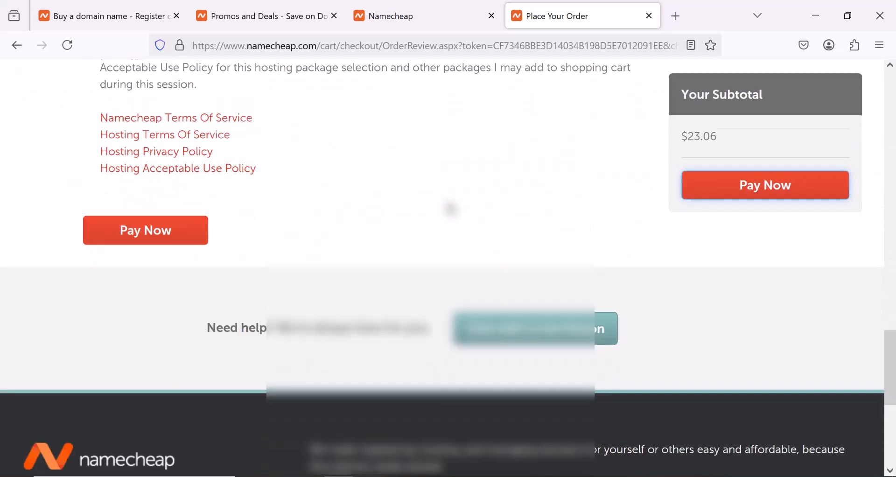
{"action": "scroll", "coordinate": [40, 152], "scroll_direction": "up", "scroll_amount": 3}
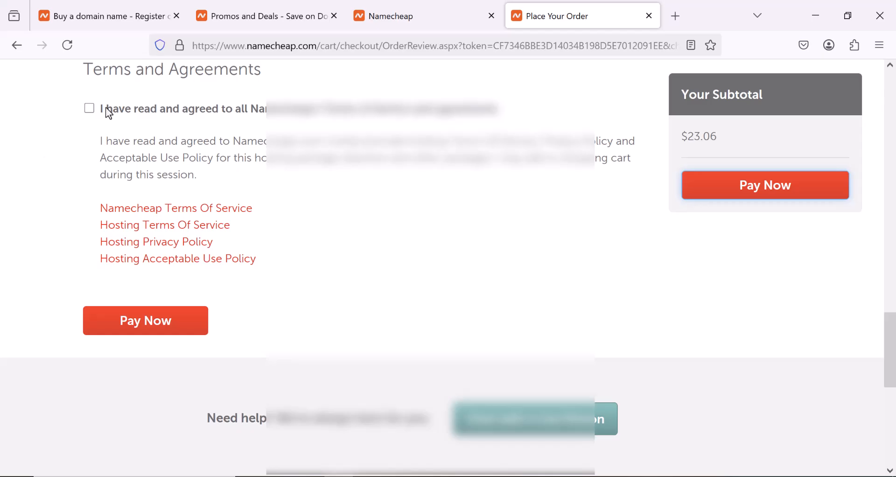
{"action": "left_click", "coordinate": [89, 109]}
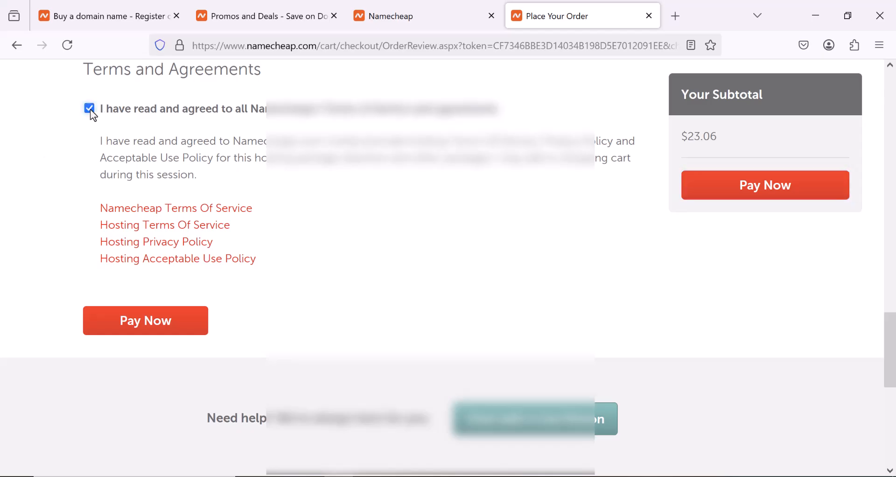
{"action": "left_click", "coordinate": [180, 323]}
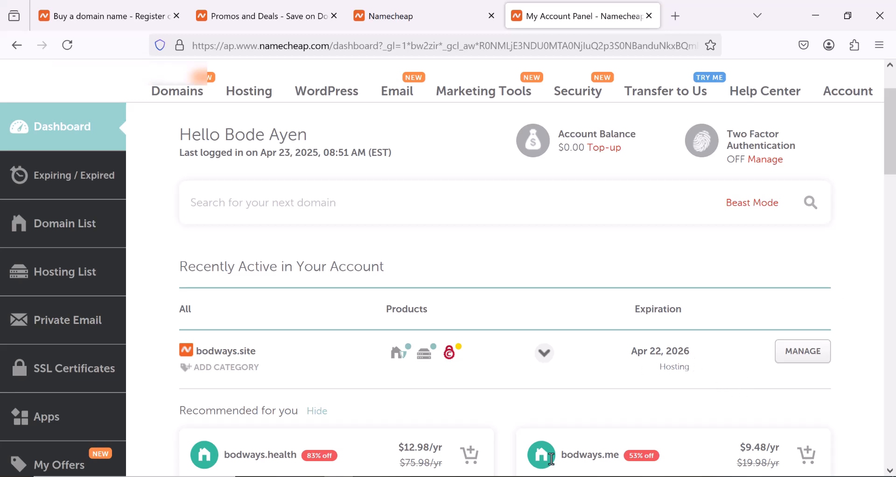
- Open the cPanel of the bodways.site Stellar subscription from the account's hosting list
{"action": "left_click", "coordinate": [68, 276]}
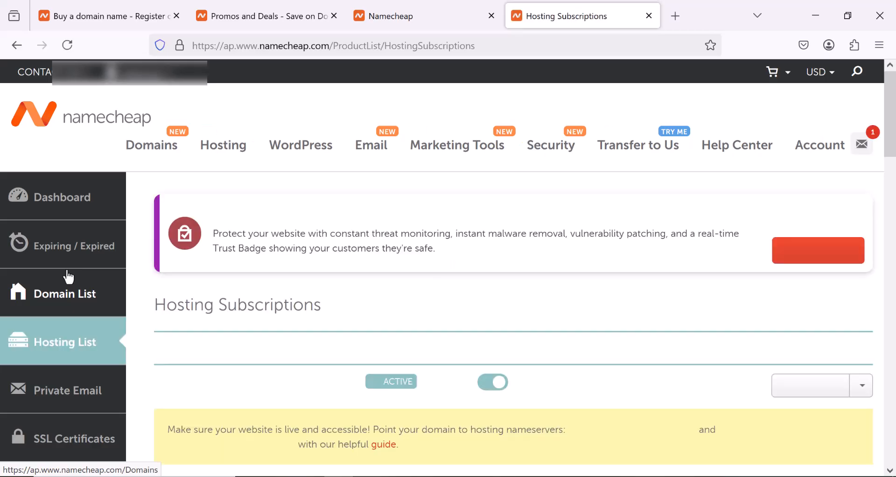
{"action": "scroll", "coordinate": [266, 343], "scroll_direction": "down", "scroll_amount": 2}
{"action": "scroll", "coordinate": [266, 344], "scroll_direction": "down", "scroll_amount": 4}
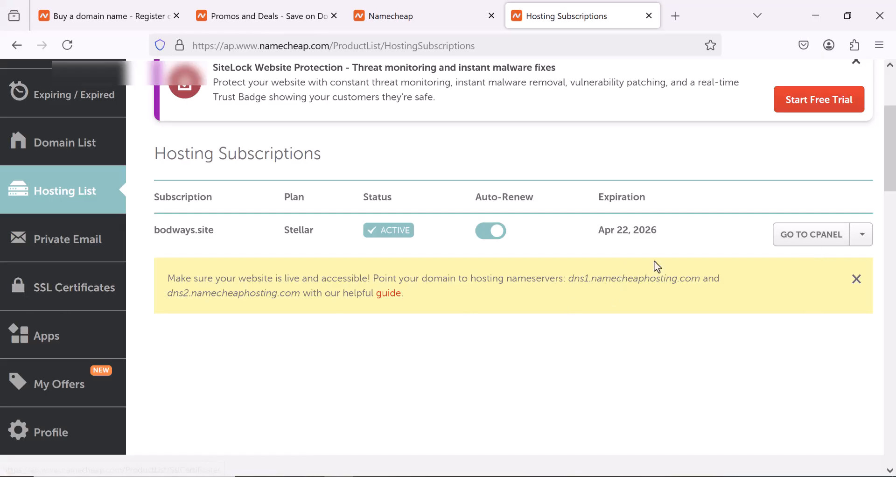
{"action": "left_click", "coordinate": [810, 240]}
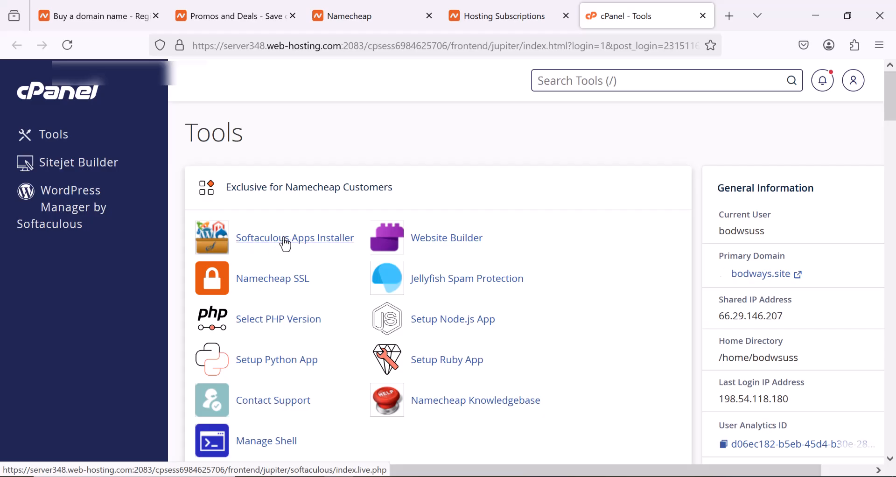
{"action": "left_click", "coordinate": [271, 243]}
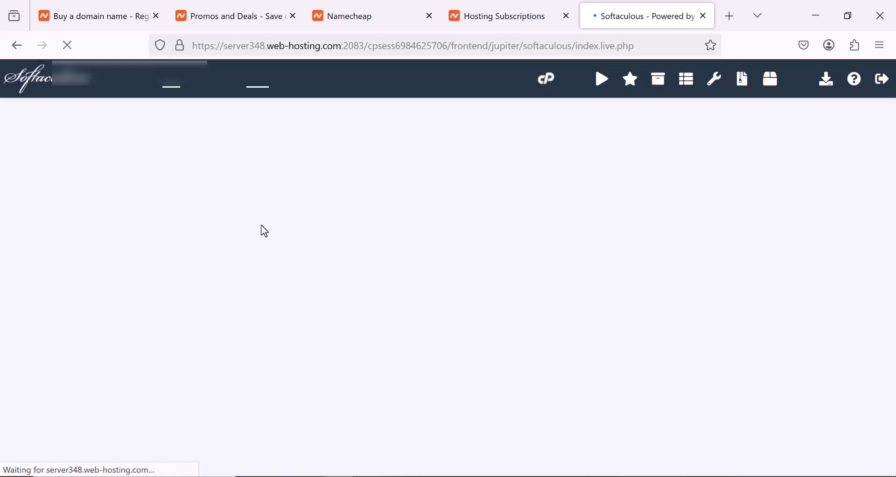
{"action": "scroll", "coordinate": [248, 332], "scroll_direction": "down", "scroll_amount": 2}
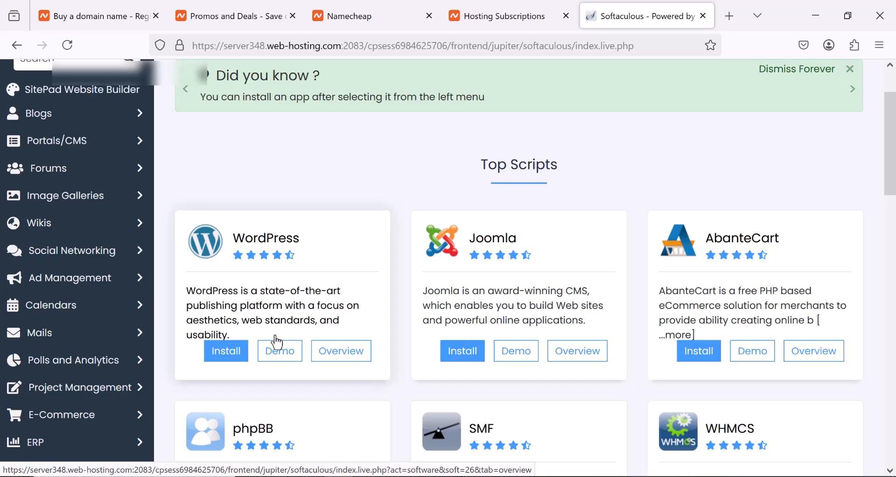
{"action": "left_click", "coordinate": [229, 355]}
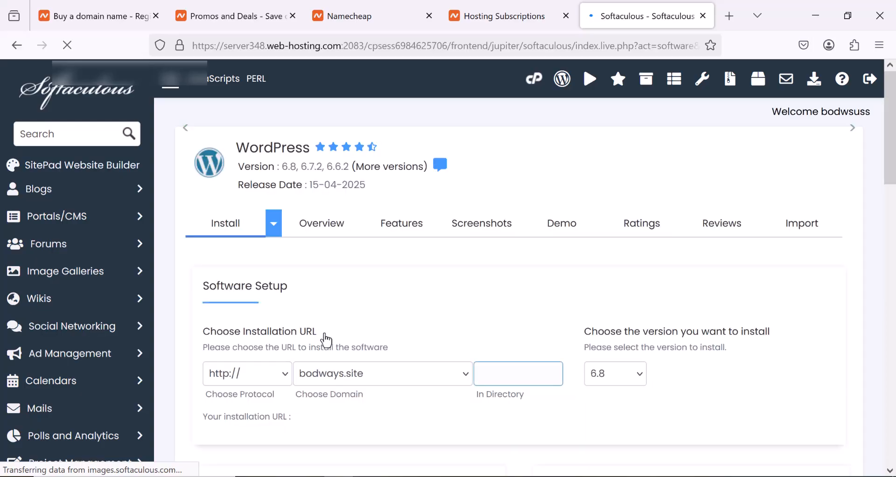
{"action": "scroll", "coordinate": [254, 377], "scroll_direction": "down", "scroll_amount": 2}
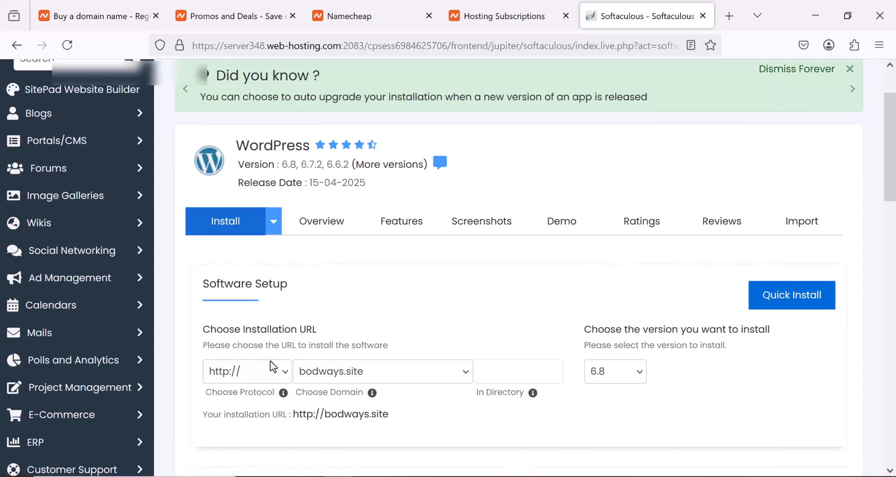
{"action": "left_click", "coordinate": [288, 377]}
{"action": "left_click", "coordinate": [300, 432]}
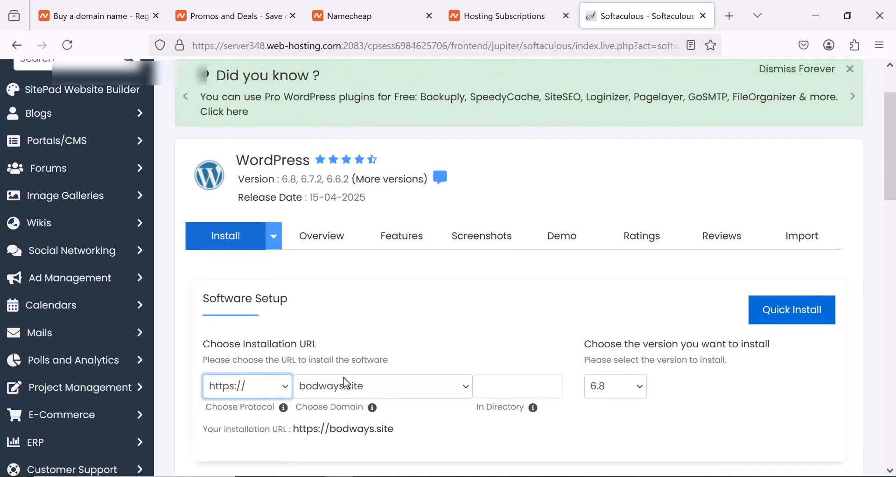
{"action": "scroll", "coordinate": [394, 361], "scroll_direction": "down", "scroll_amount": 3}
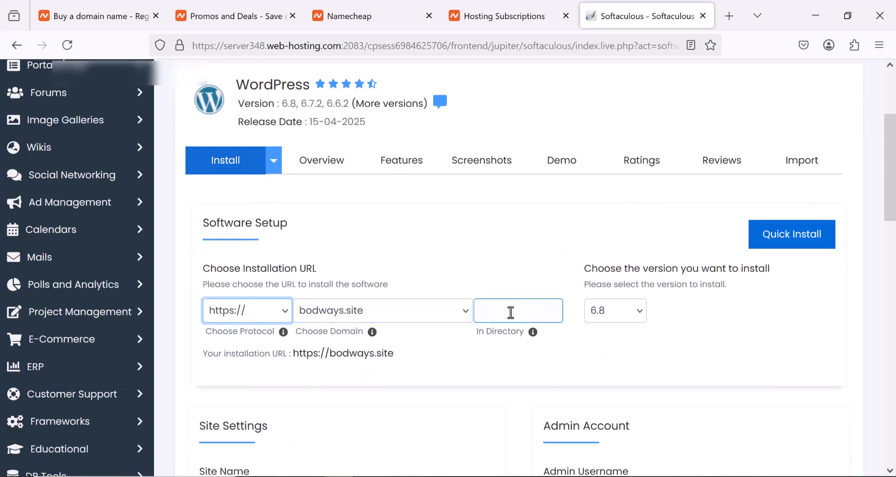
- Deselect the Extendify and Loginizer plugins and start the WordPress installation
{"action": "scroll", "coordinate": [511, 312], "scroll_direction": "down", "scroll_amount": 5}
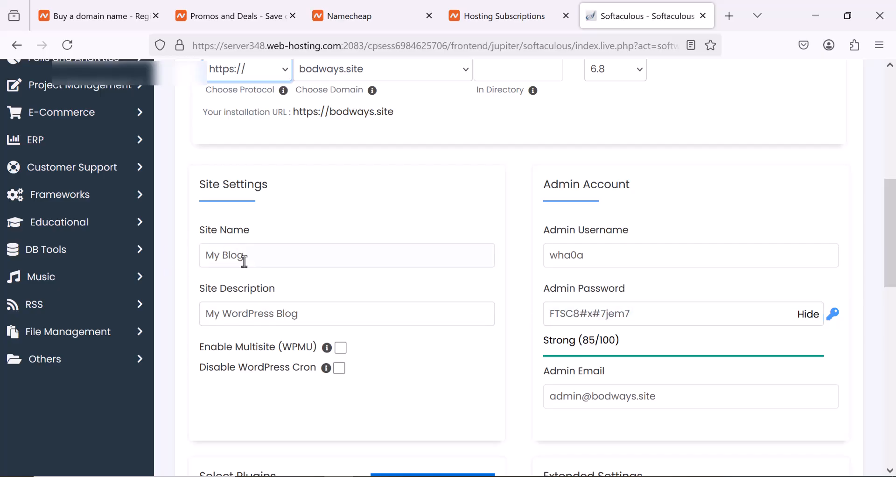
{"action": "scroll", "coordinate": [244, 261], "scroll_direction": "down", "scroll_amount": 3}
{"action": "scroll", "coordinate": [259, 175], "scroll_direction": "down", "scroll_amount": 5}
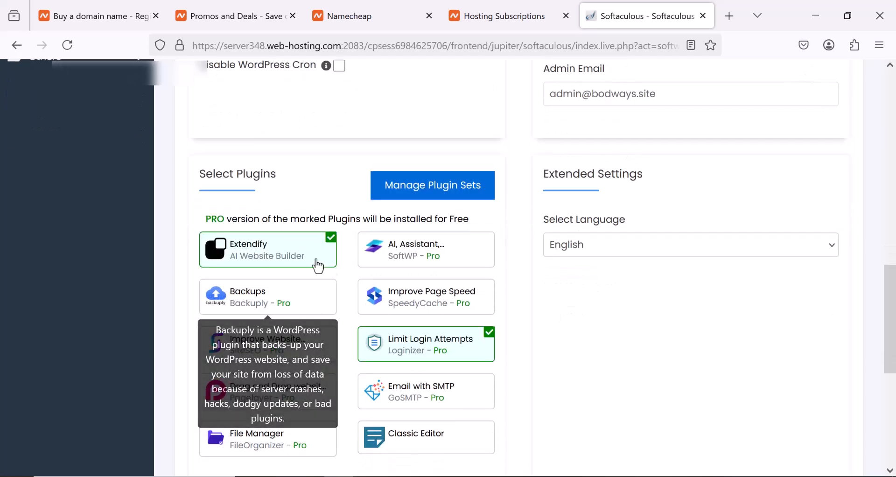
{"action": "left_click", "coordinate": [331, 239]}
{"action": "left_click", "coordinate": [333, 258]}
{"action": "scroll", "coordinate": [311, 254], "scroll_direction": "down", "scroll_amount": 2}
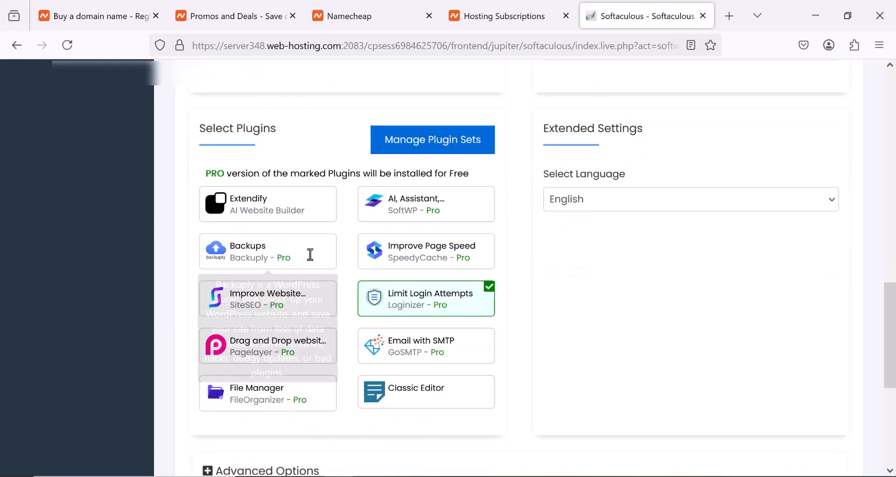
{"action": "scroll", "coordinate": [311, 260], "scroll_direction": "down", "scroll_amount": 4}
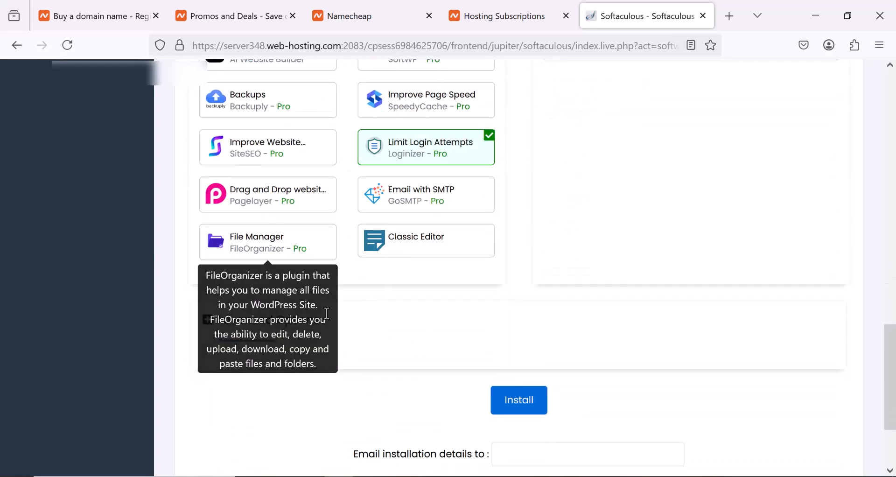
{"action": "left_click", "coordinate": [491, 137]}
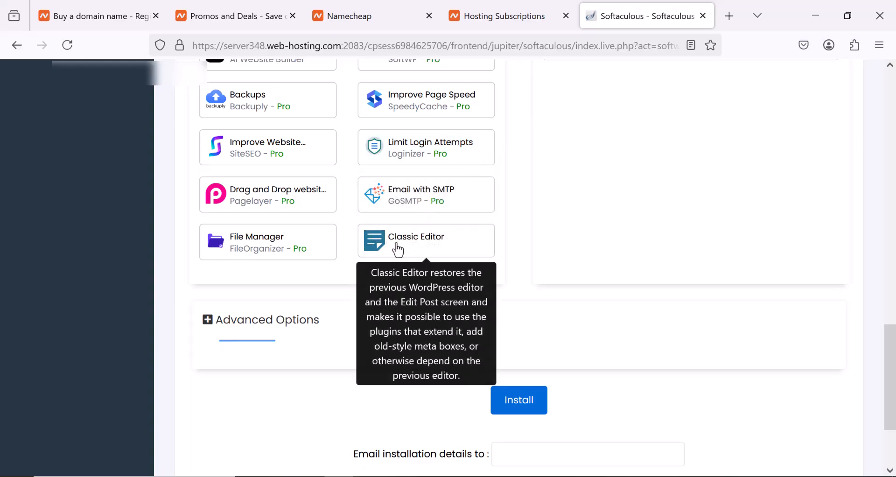
{"action": "left_click", "coordinate": [528, 408]}
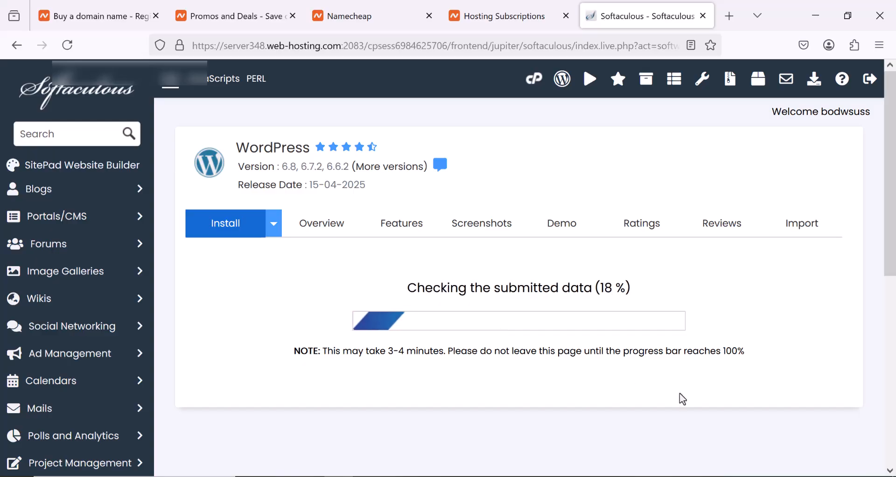
{"action": "scroll", "coordinate": [507, 310], "scroll_direction": "down", "scroll_amount": 1}
{"action": "scroll", "coordinate": [507, 309], "scroll_direction": "down", "scroll_amount": 3}
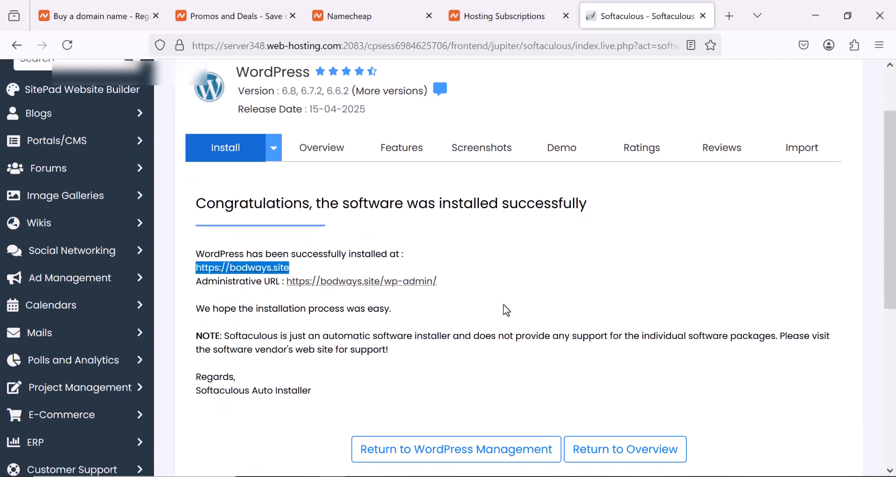
{"action": "scroll", "coordinate": [506, 309], "scroll_direction": "up", "scroll_amount": 4}
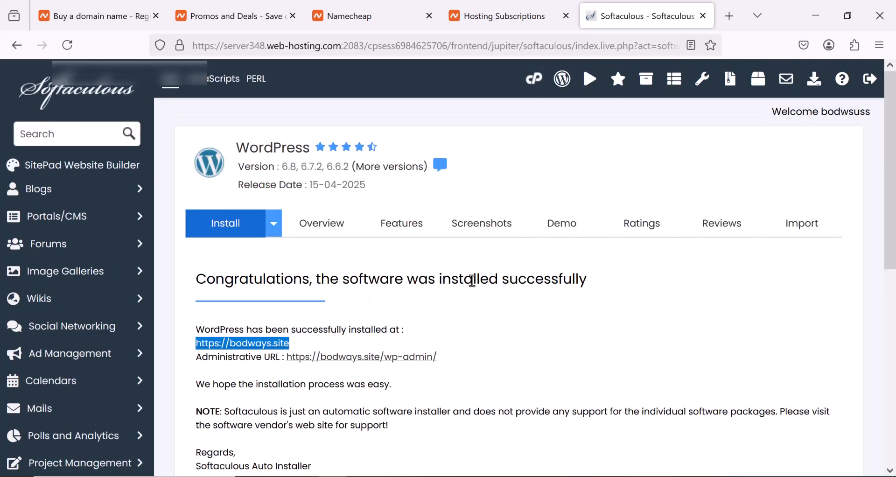
{"action": "scroll", "coordinate": [641, 284], "scroll_direction": "down", "scroll_amount": 2}
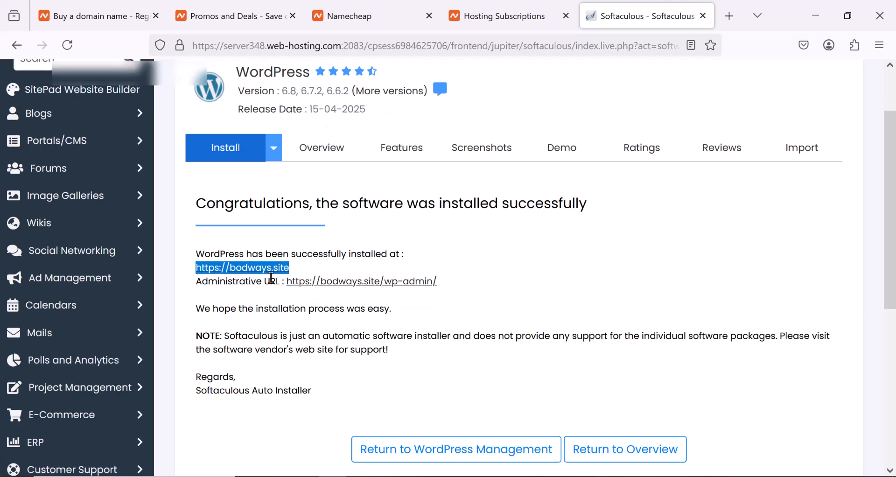
{"action": "left_click", "coordinate": [306, 265]}
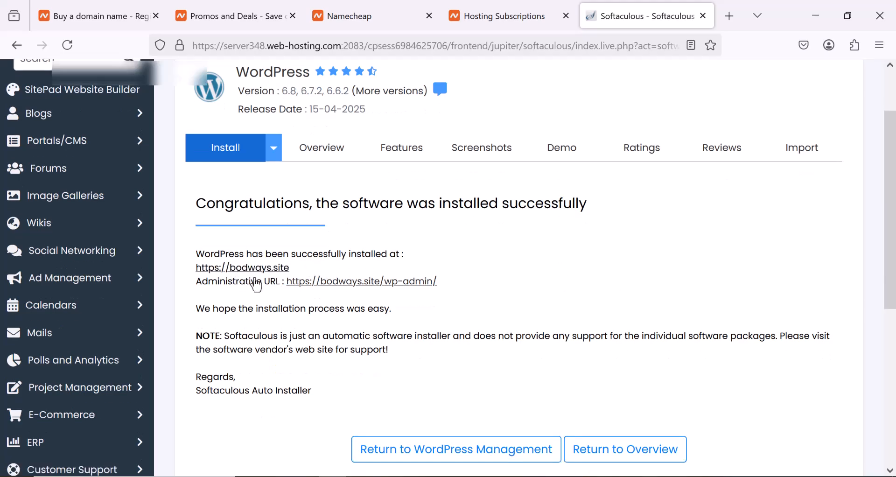
{"action": "left_click", "coordinate": [355, 283]}
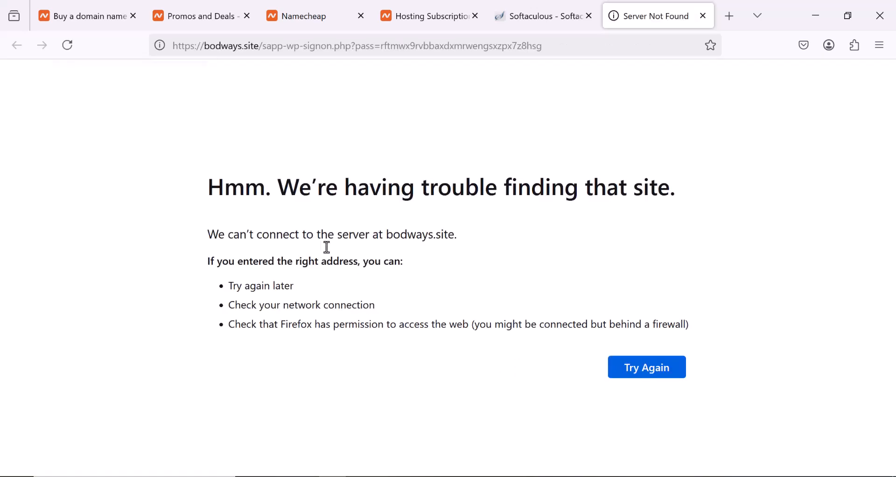
{"action": "left_click", "coordinate": [651, 369]}
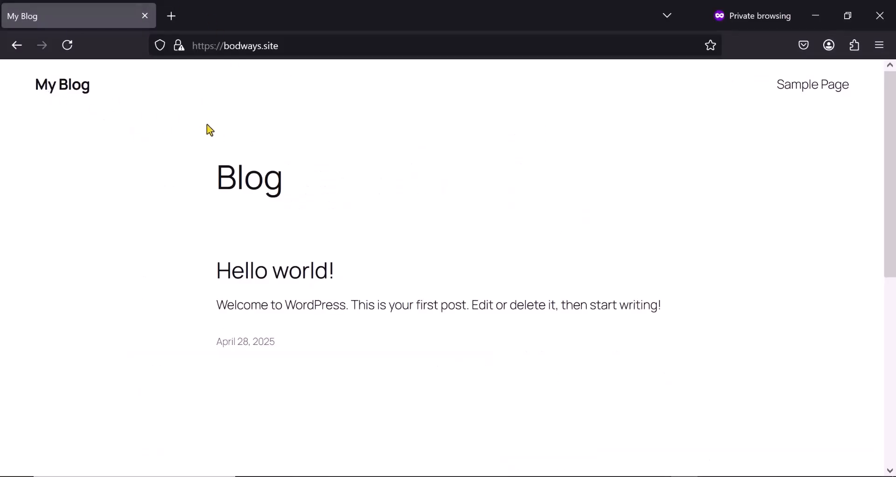
- Look over the bodways.site home page, then switch to the site's WordPress dashboard and look through it
{"action": "scroll", "coordinate": [256, 176], "scroll_direction": "down", "scroll_amount": 6}
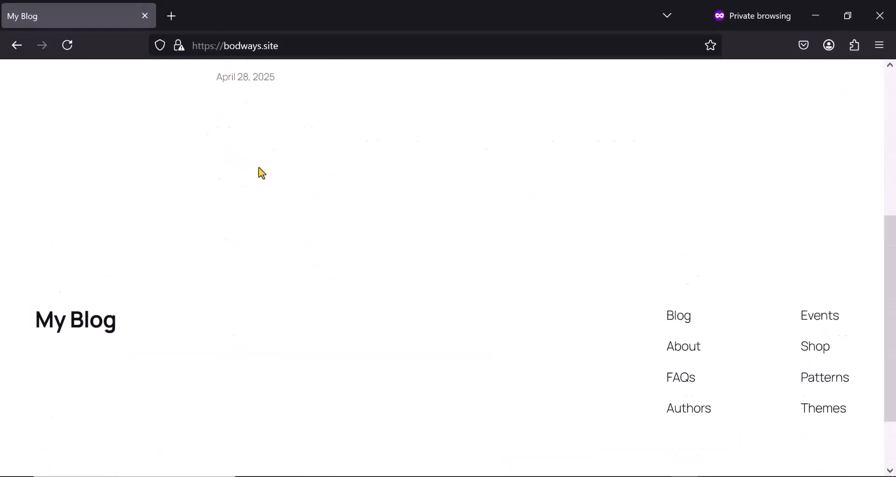
{"action": "scroll", "coordinate": [262, 173], "scroll_direction": "up", "scroll_amount": 6}
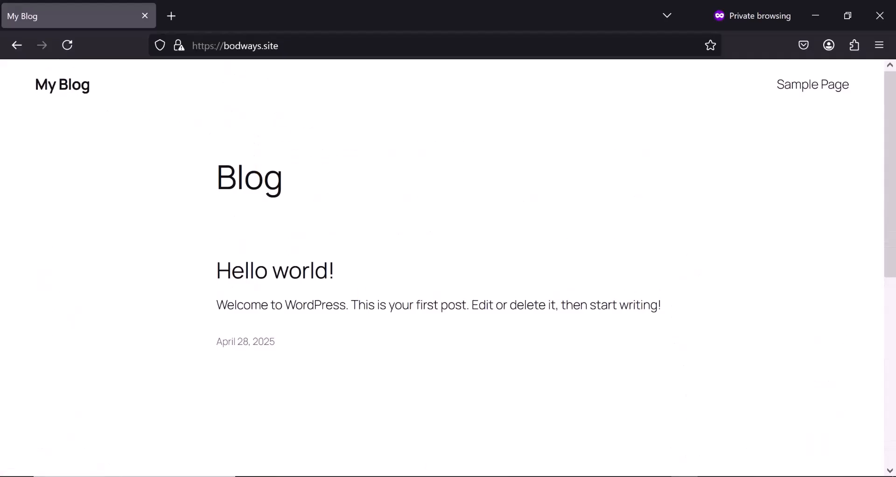
{"action": "key", "text": "alt+Tab"}
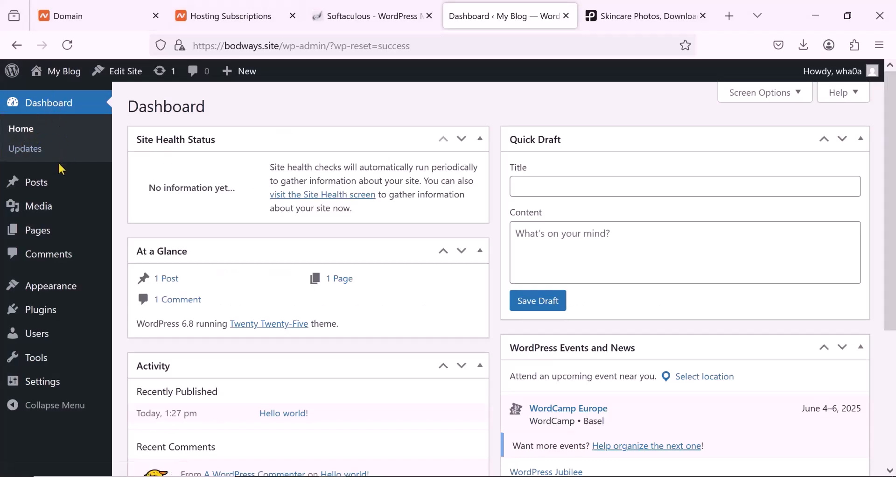
{"action": "scroll", "coordinate": [58, 162], "scroll_direction": "down", "scroll_amount": 3}
{"action": "scroll", "coordinate": [57, 162], "scroll_direction": "up", "scroll_amount": 3}
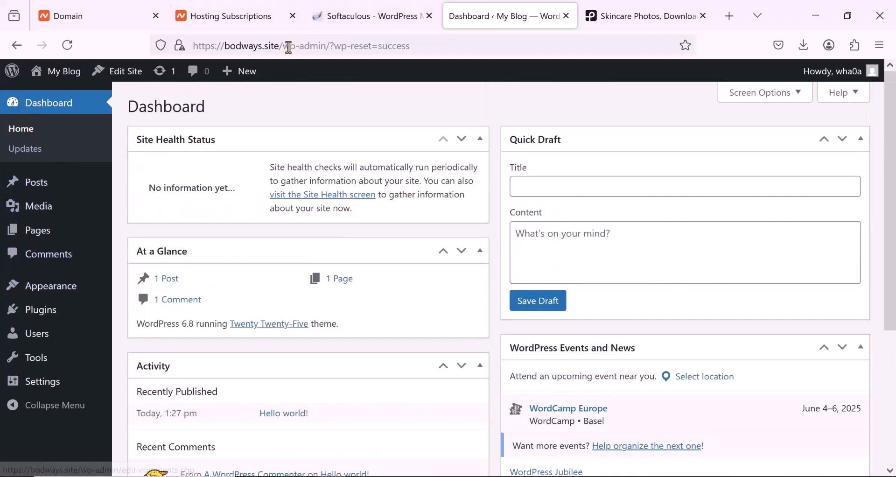
{"action": "left_click_drag", "start_coordinate": [325, 47], "coordinate": [186, 49]}
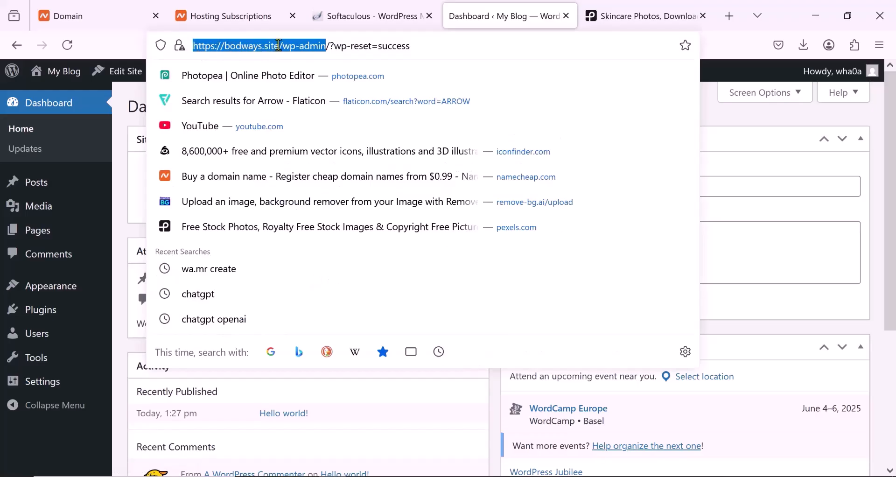
{"action": "key", "text": "Return"}
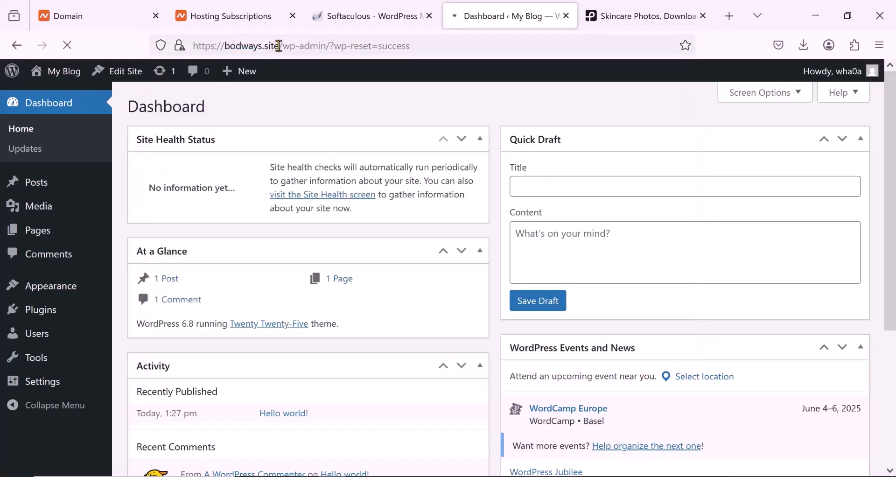
{"action": "double_click", "coordinate": [256, 45]}
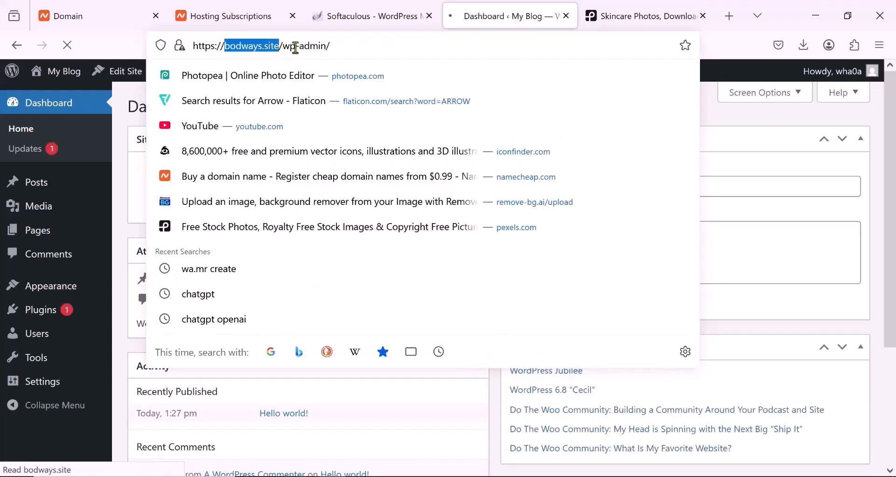
{"action": "left_click", "coordinate": [352, 46]}
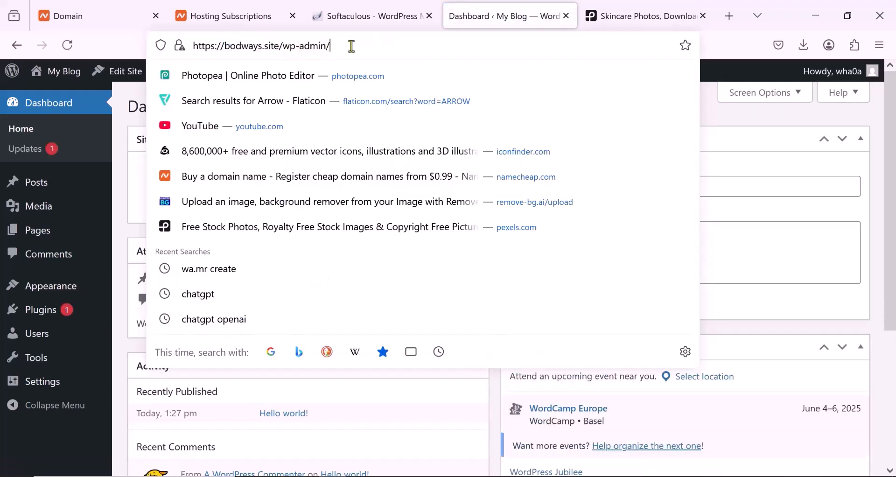
{"action": "mouse_move", "coordinate": [88, 179]}
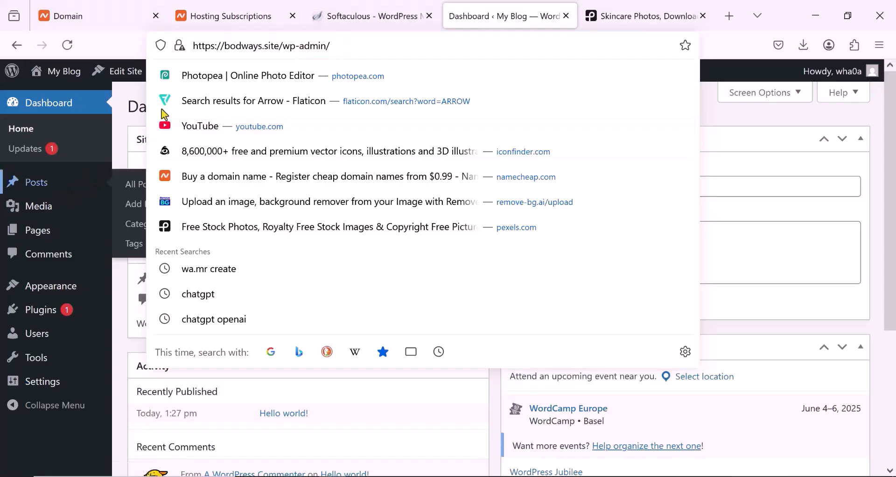
{"action": "left_click", "coordinate": [48, 437]}
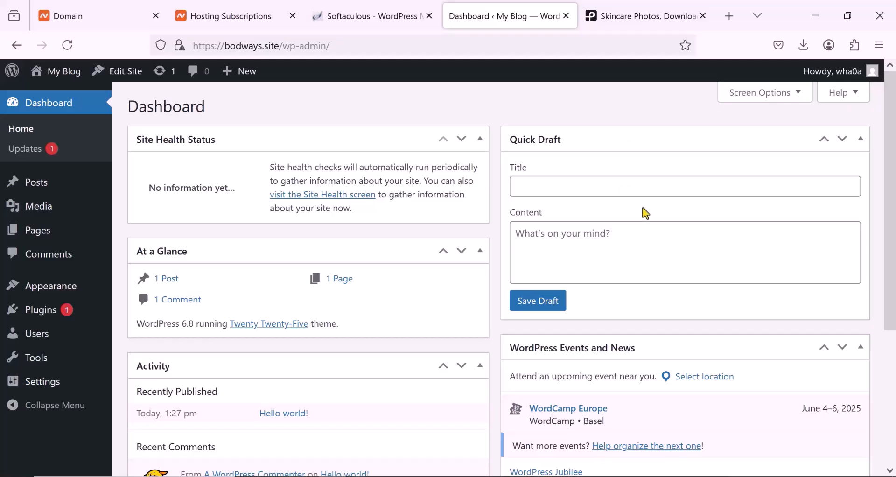
- Set the admin color scheme to Midnight in the user profile and save the profile
{"action": "mouse_move", "coordinate": [42, 296]}
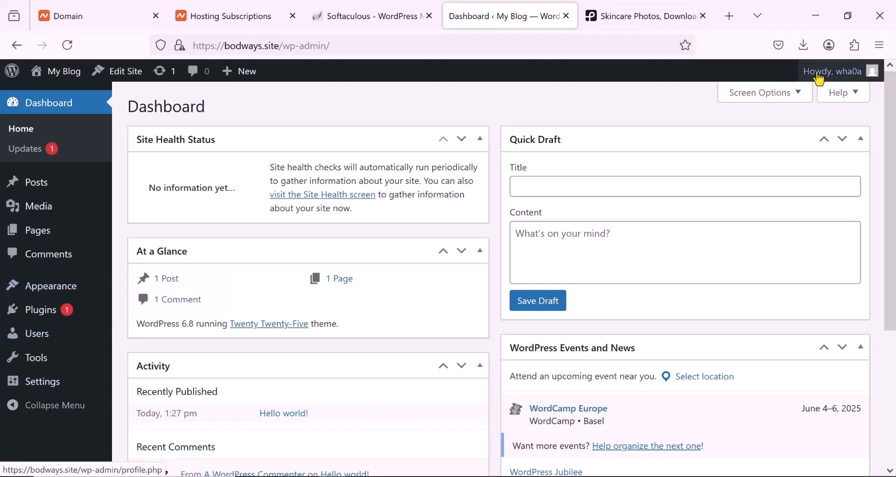
{"action": "left_click", "coordinate": [871, 75]}
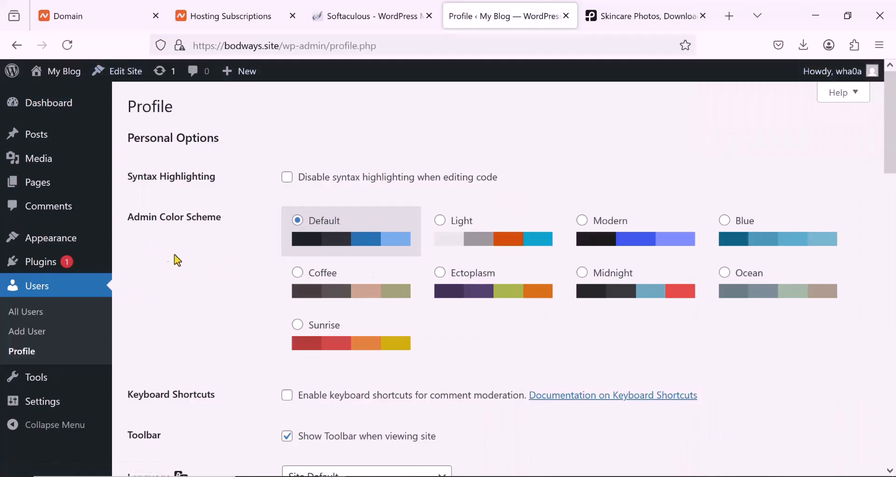
{"action": "left_click", "coordinate": [586, 275]}
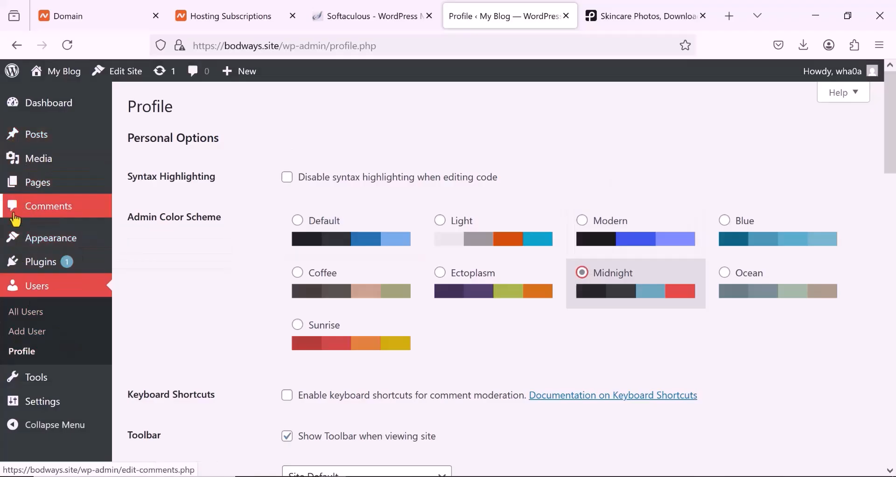
{"action": "scroll", "coordinate": [294, 315], "scroll_direction": "down", "scroll_amount": 5}
{"action": "scroll", "coordinate": [294, 317], "scroll_direction": "down", "scroll_amount": 8}
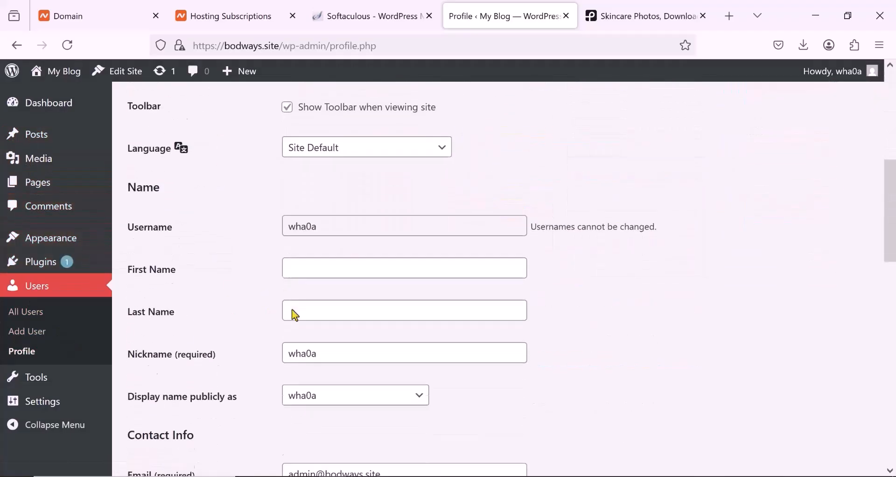
{"action": "scroll", "coordinate": [295, 315], "scroll_direction": "down", "scroll_amount": 7}
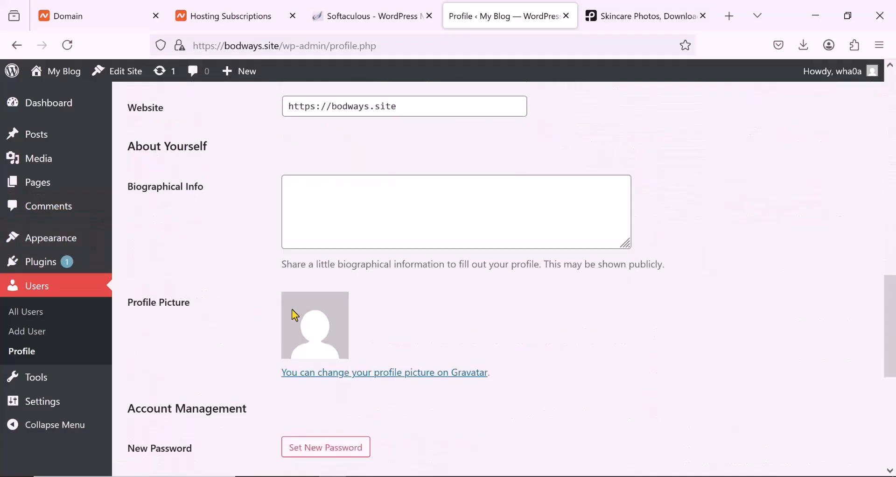
{"action": "left_click", "coordinate": [158, 408]}
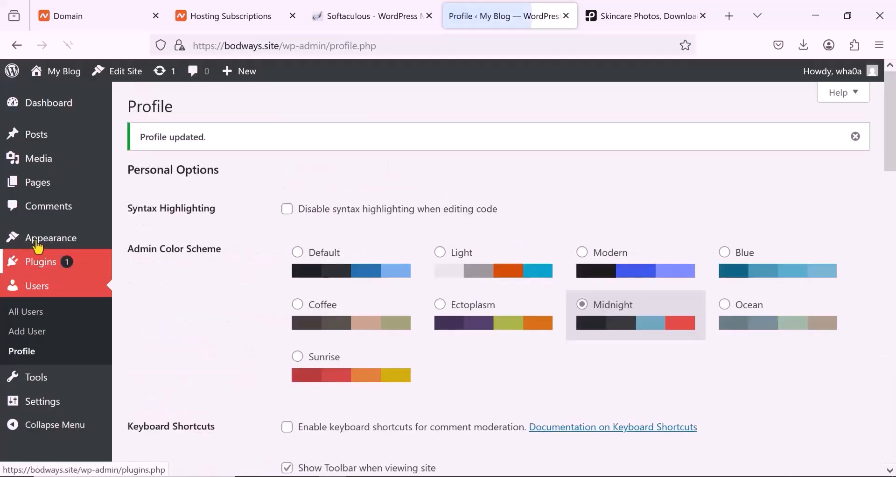
- Look through the installed WordPress themes and open the catalogue for adding a theme
{"action": "mouse_move", "coordinate": [47, 239]}
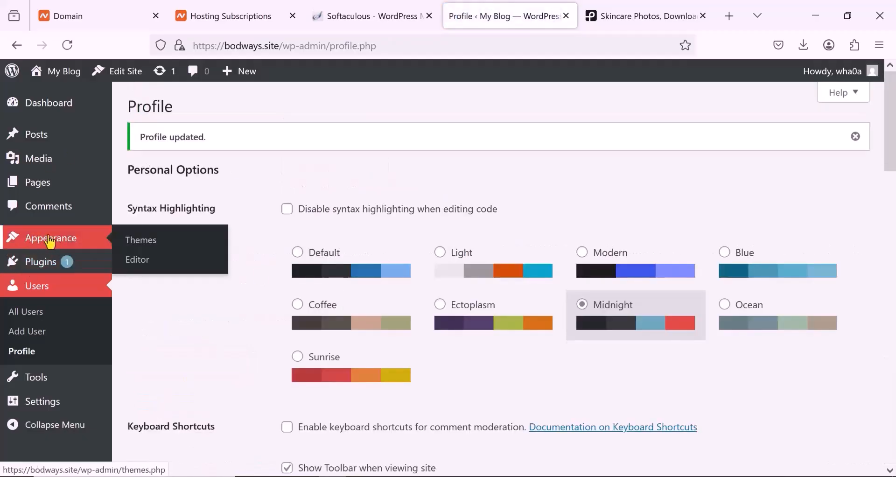
{"action": "left_click", "coordinate": [142, 247]}
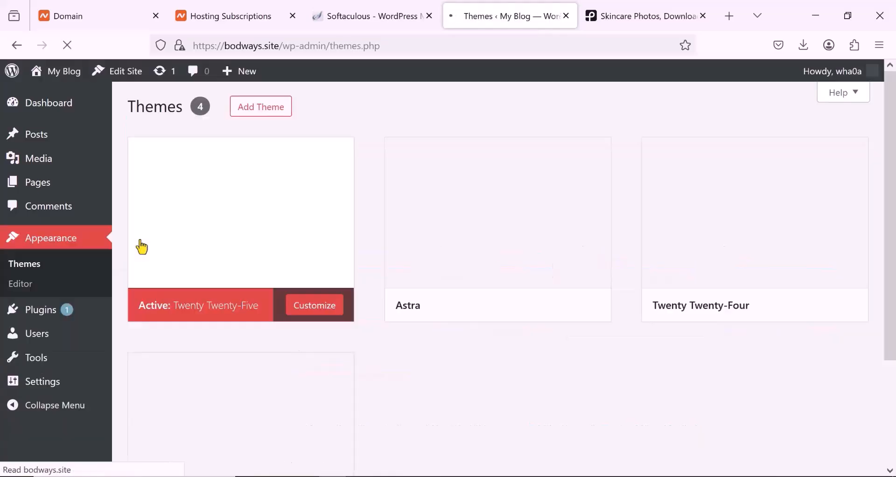
{"action": "scroll", "coordinate": [226, 265], "scroll_direction": "down", "scroll_amount": 2}
{"action": "scroll", "coordinate": [225, 260], "scroll_direction": "up", "scroll_amount": 2}
{"action": "left_click", "coordinate": [247, 118]}
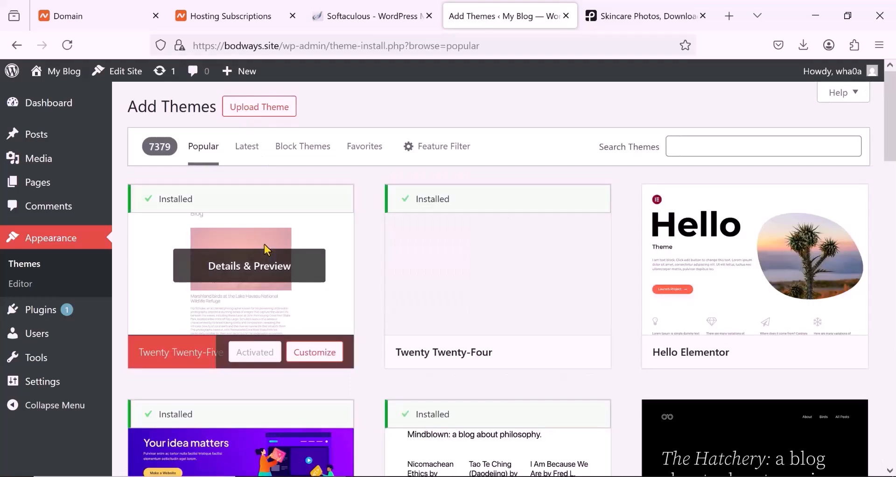
- Browse the popular themes and activate the installed Astra theme
{"action": "scroll", "coordinate": [264, 245], "scroll_direction": "down", "scroll_amount": 4}
{"action": "scroll", "coordinate": [264, 244], "scroll_direction": "down", "scroll_amount": 1}
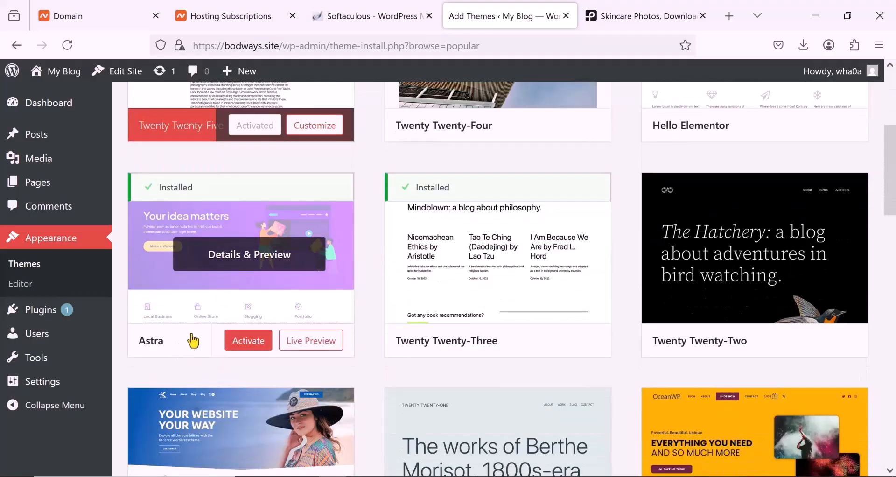
{"action": "scroll", "coordinate": [254, 357], "scroll_direction": "down", "scroll_amount": 2}
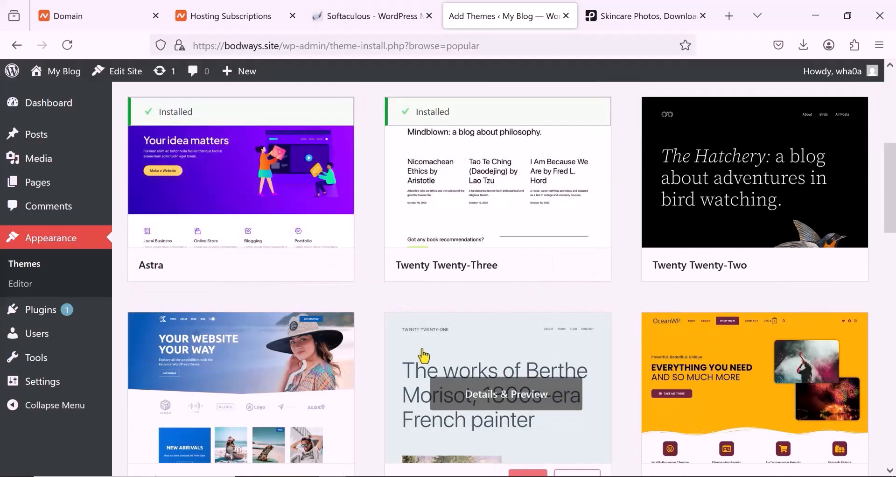
{"action": "scroll", "coordinate": [422, 356], "scroll_direction": "down", "scroll_amount": 3}
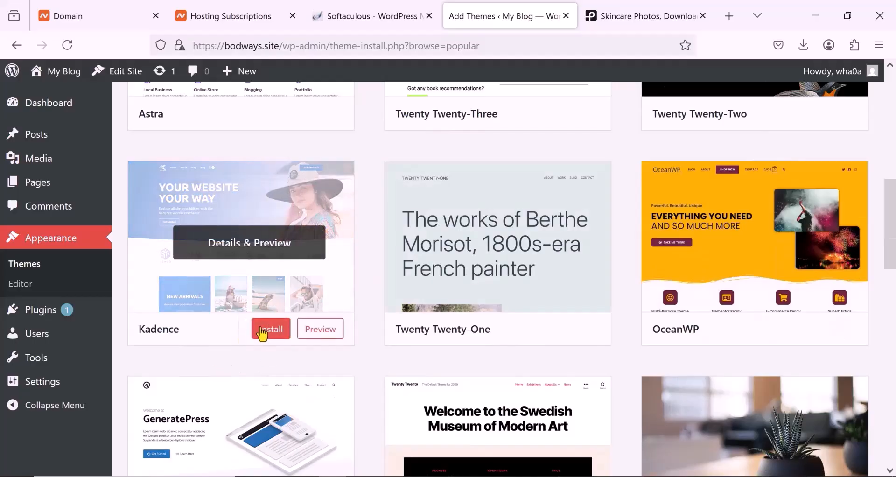
{"action": "scroll", "coordinate": [252, 330], "scroll_direction": "up", "scroll_amount": 1}
{"action": "scroll", "coordinate": [252, 329], "scroll_direction": "up", "scroll_amount": 4}
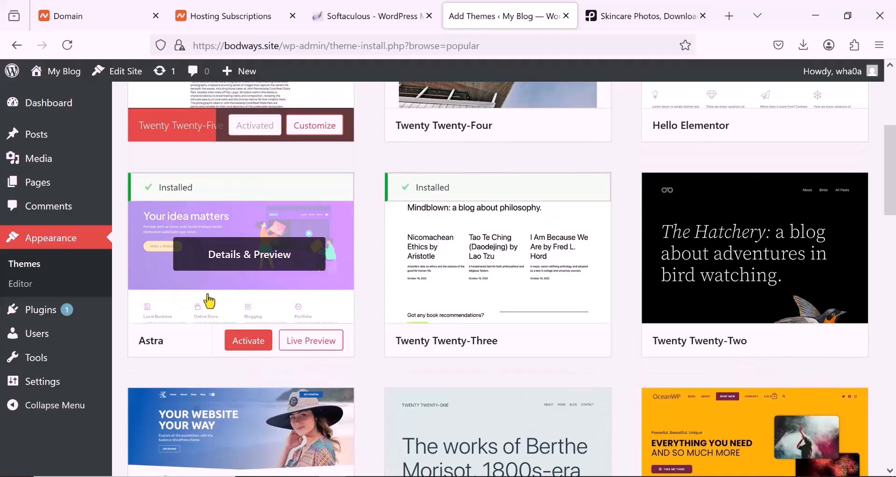
{"action": "left_click", "coordinate": [247, 343]}
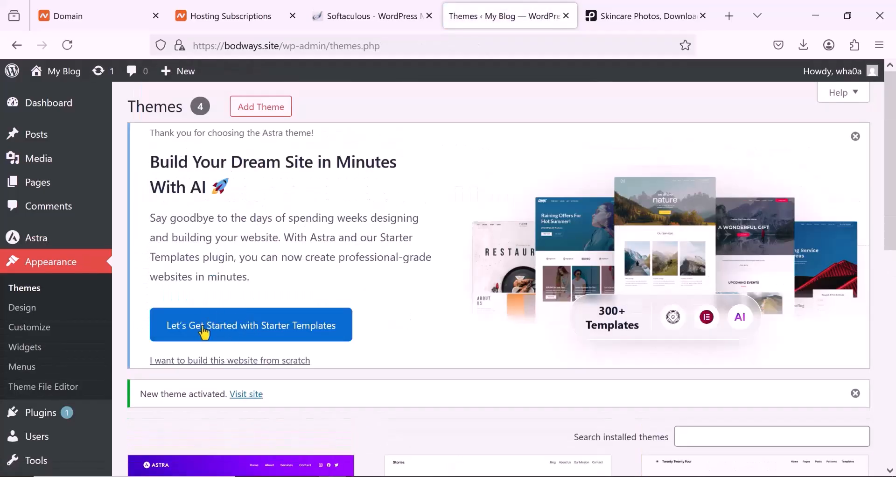
- Start Astra's Starter Templates and choose the Classic Starter Templates with Elementor as page builder
{"action": "left_click", "coordinate": [230, 331]}
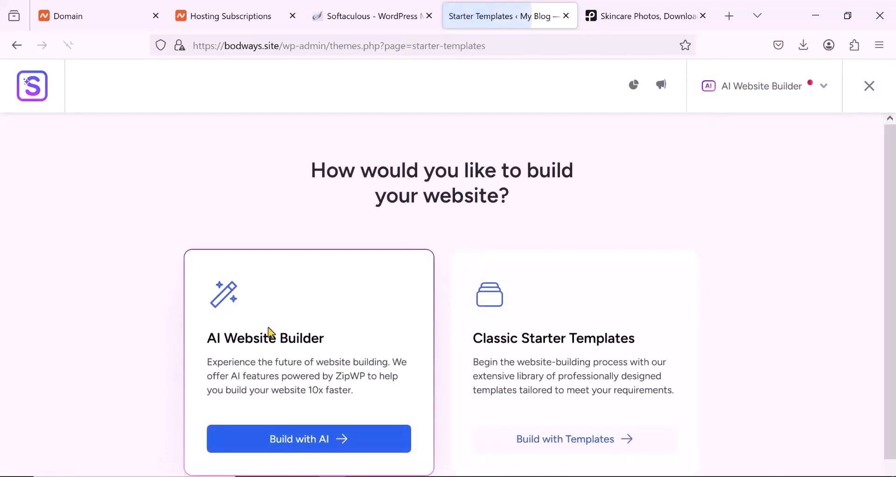
{"action": "scroll", "coordinate": [531, 352], "scroll_direction": "down", "scroll_amount": 2}
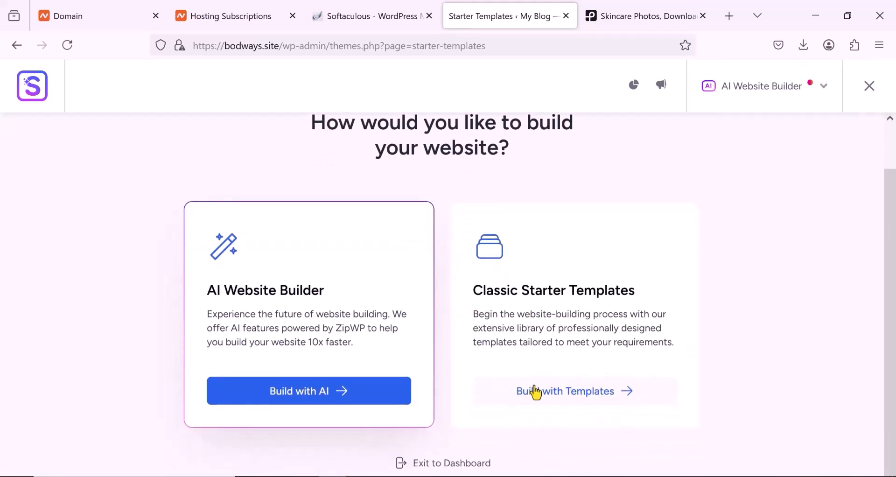
{"action": "left_click", "coordinate": [572, 393]}
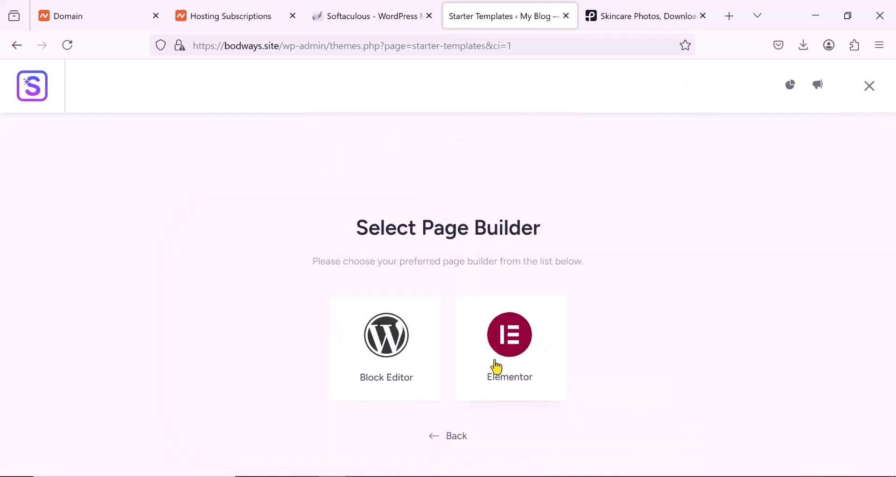
{"action": "left_click", "coordinate": [513, 344]}
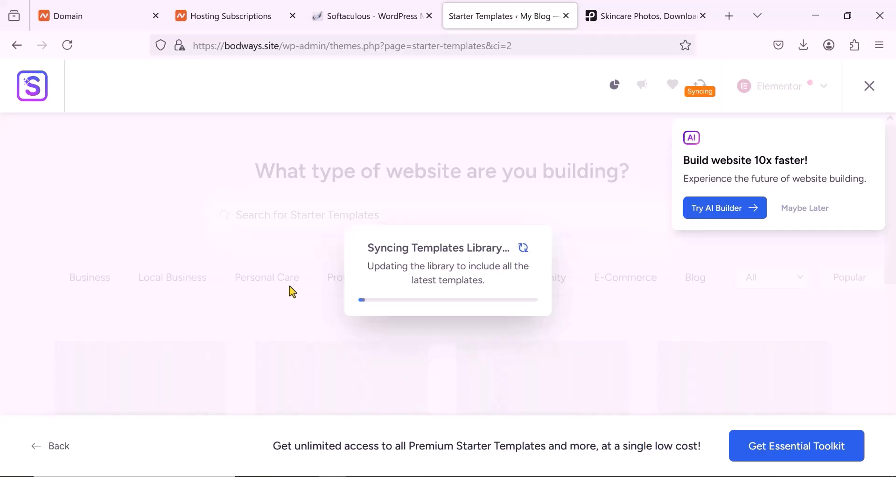
- Dismiss the AI builder offer and browse the Elementor starter templates
{"action": "scroll", "coordinate": [139, 277], "scroll_direction": "down", "scroll_amount": 2}
{"action": "scroll", "coordinate": [139, 277], "scroll_direction": "down", "scroll_amount": 3}
{"action": "left_click", "coordinate": [801, 212]}
{"action": "scroll", "coordinate": [227, 224], "scroll_direction": "down", "scroll_amount": 3}
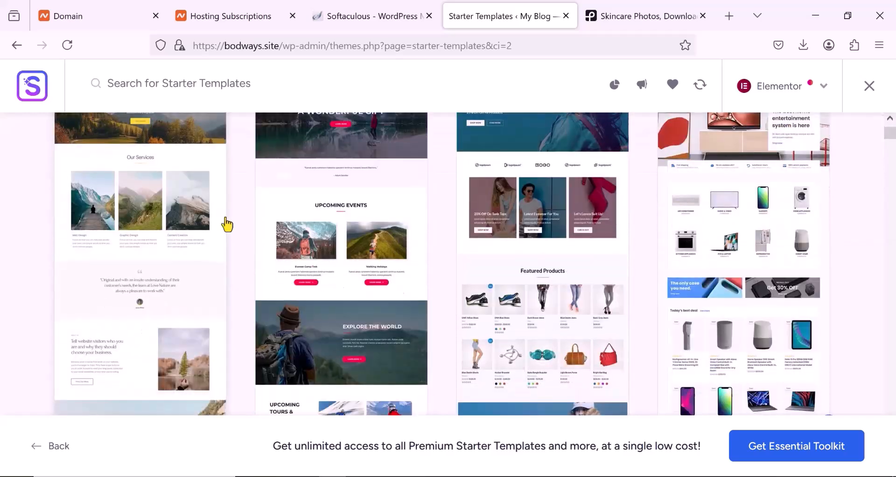
{"action": "scroll", "coordinate": [227, 223], "scroll_direction": "up", "scroll_amount": 6}
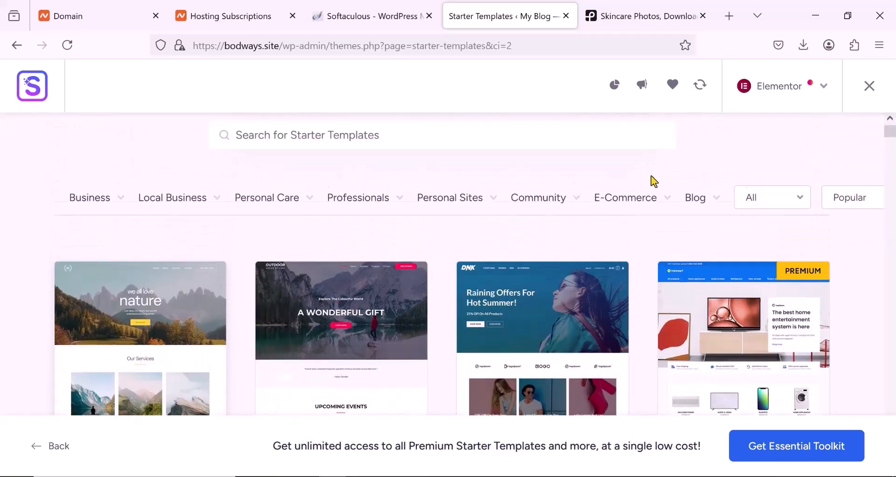
- Filter the starter templates to the E-Commerce category and choose the free Home and Garden Decor template
{"action": "left_click", "coordinate": [615, 199]}
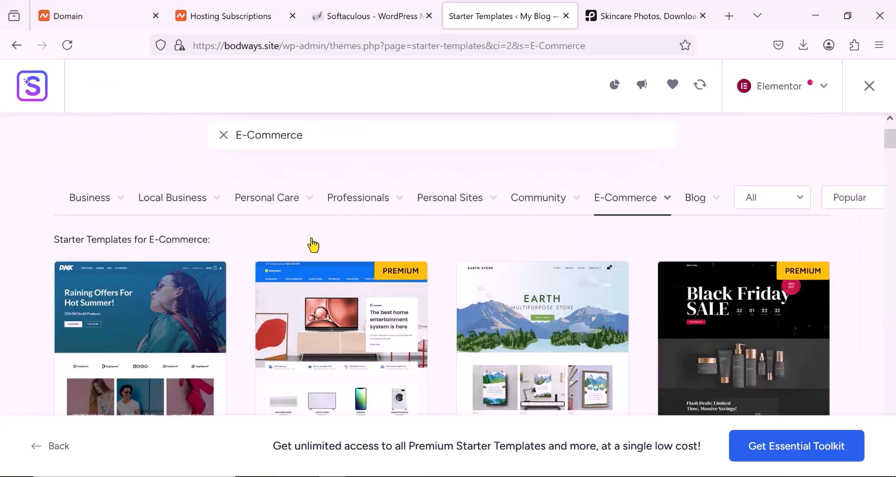
{"action": "scroll", "coordinate": [313, 245], "scroll_direction": "down", "scroll_amount": 5}
{"action": "scroll", "coordinate": [414, 254], "scroll_direction": "up", "scroll_amount": 4}
{"action": "scroll", "coordinate": [537, 251], "scroll_direction": "down", "scroll_amount": 2}
{"action": "scroll", "coordinate": [371, 251], "scroll_direction": "down", "scroll_amount": 5}
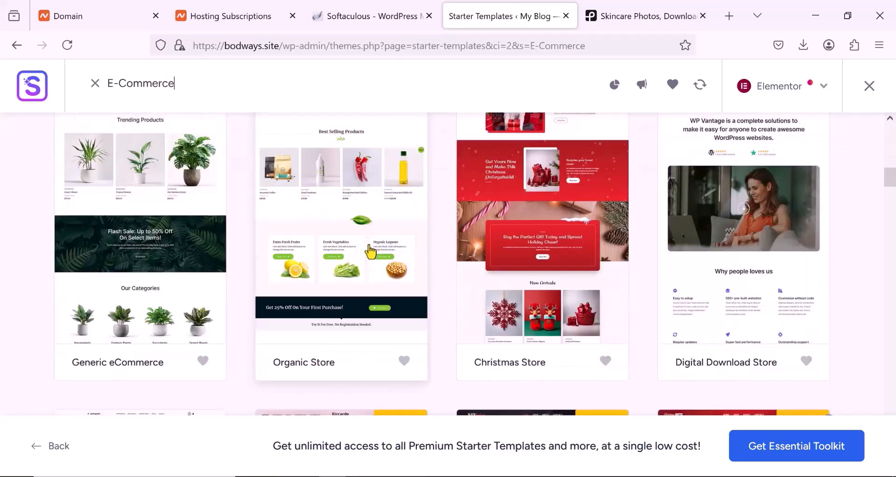
{"action": "scroll", "coordinate": [371, 251], "scroll_direction": "up", "scroll_amount": 2}
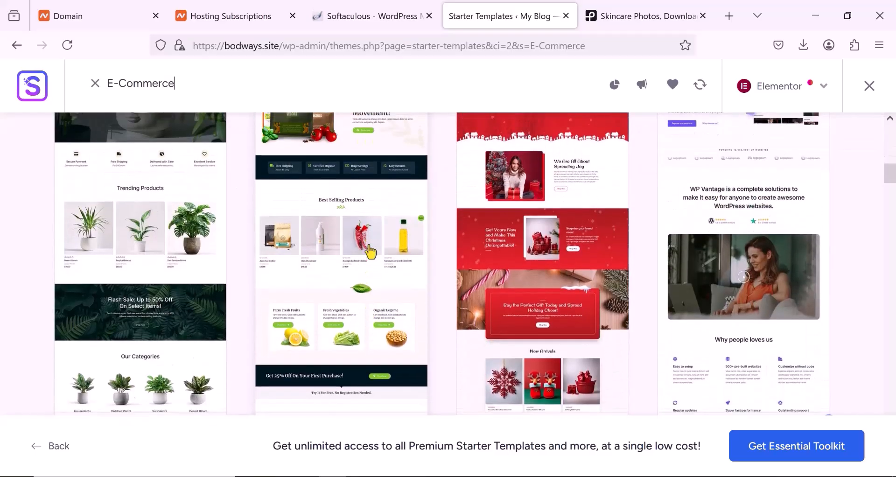
{"action": "scroll", "coordinate": [371, 251], "scroll_direction": "down", "scroll_amount": 5}
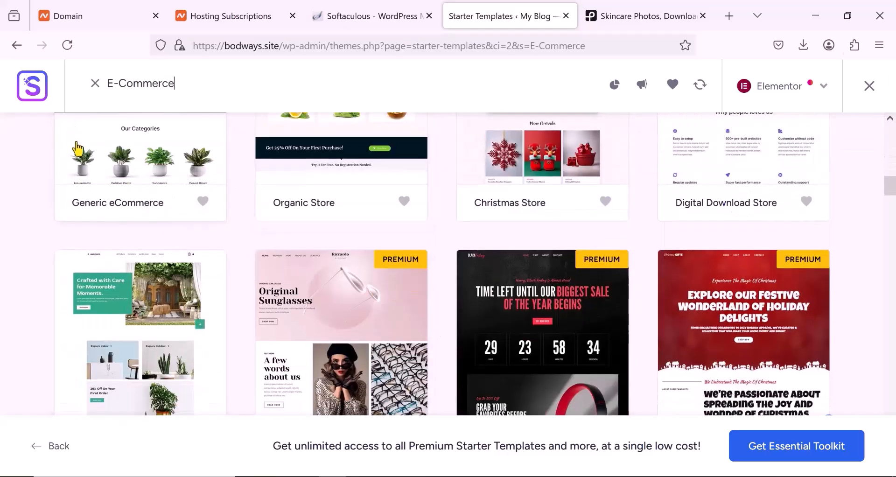
{"action": "scroll", "coordinate": [92, 212], "scroll_direction": "up", "scroll_amount": 5}
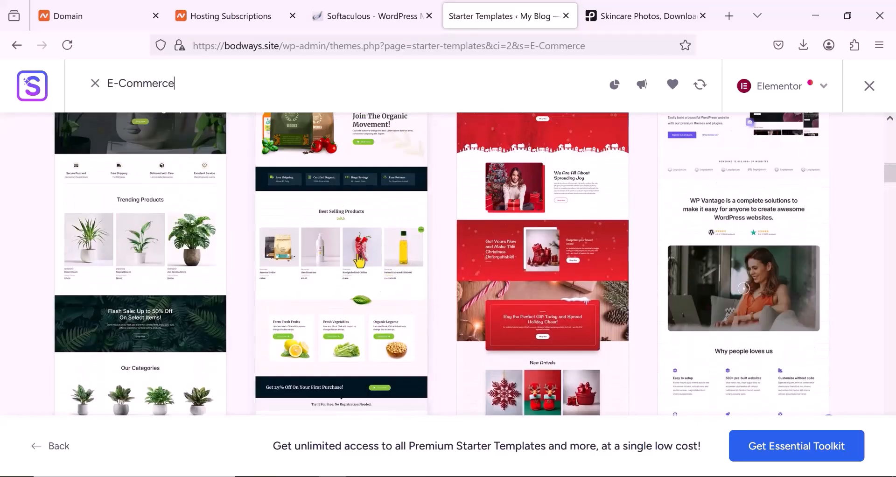
{"action": "scroll", "coordinate": [514, 266], "scroll_direction": "down", "scroll_amount": 5}
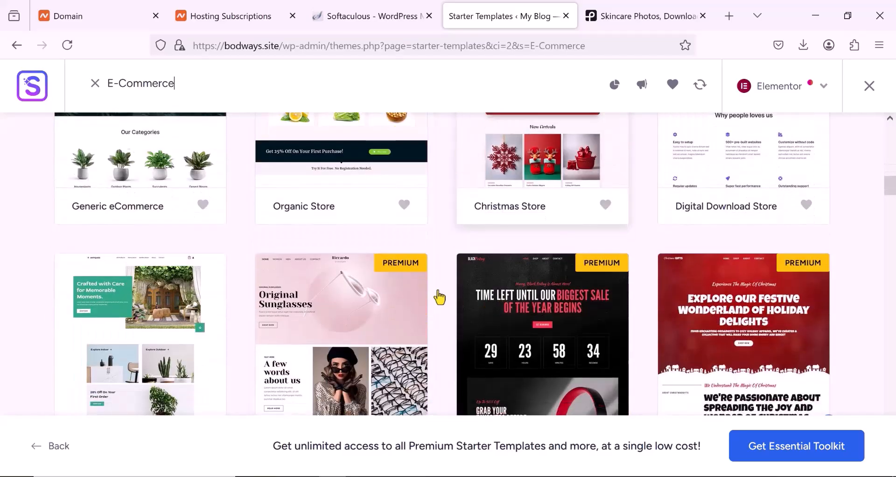
{"action": "scroll", "coordinate": [110, 305], "scroll_direction": "up", "scroll_amount": 2}
{"action": "scroll", "coordinate": [116, 308], "scroll_direction": "up", "scroll_amount": 1}
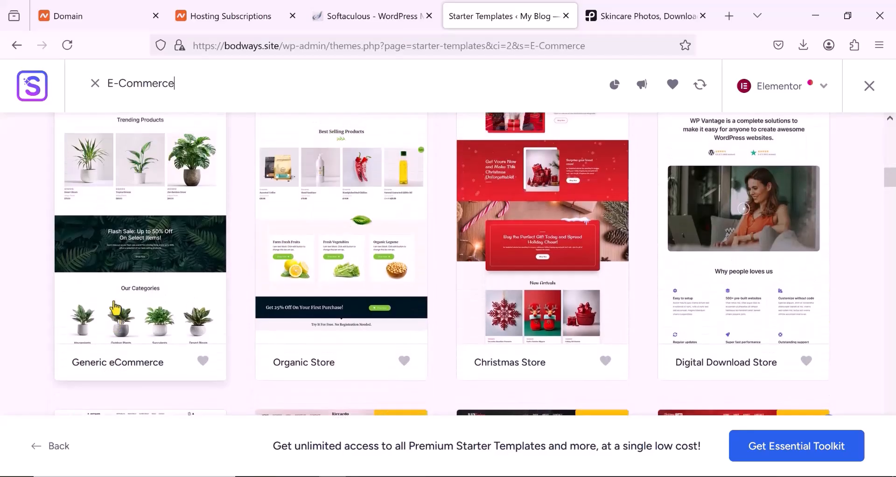
{"action": "scroll", "coordinate": [135, 278], "scroll_direction": "down", "scroll_amount": 5}
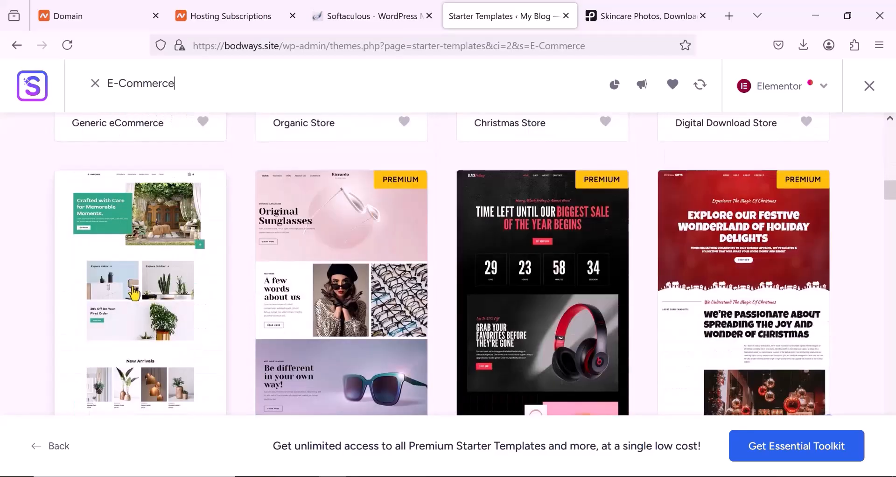
{"action": "left_click", "coordinate": [133, 291]}
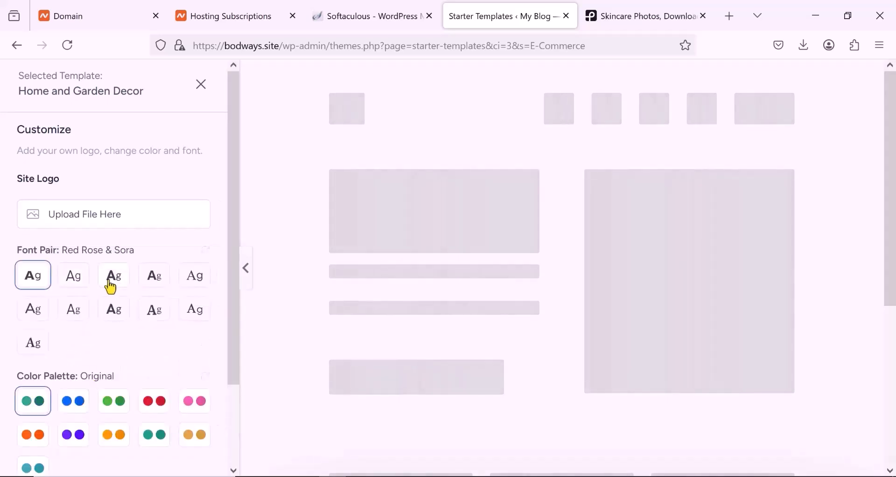
- Preview the Home and Garden Decor template and continue with the Red Rose & Sora font pair and the Original color palette
{"action": "scroll", "coordinate": [117, 292], "scroll_direction": "down", "scroll_amount": 3}
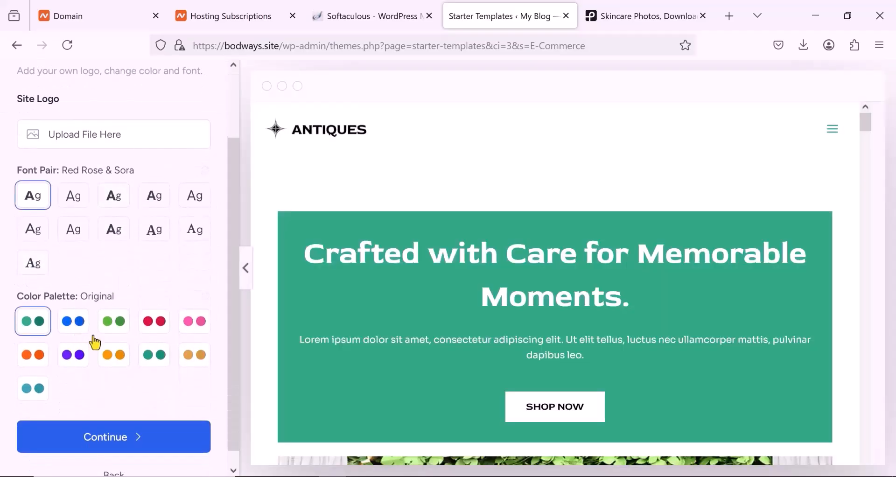
{"action": "scroll", "coordinate": [502, 276], "scroll_direction": "down", "scroll_amount": 5}
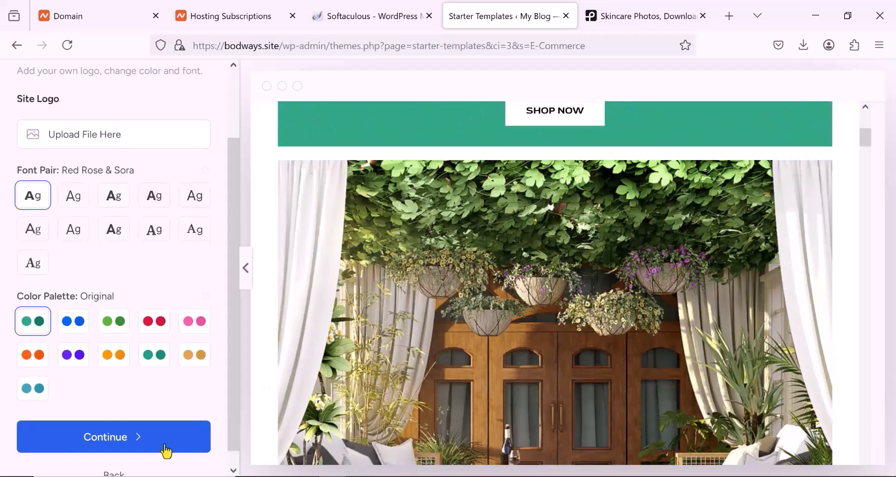
{"action": "left_click", "coordinate": [166, 450]}
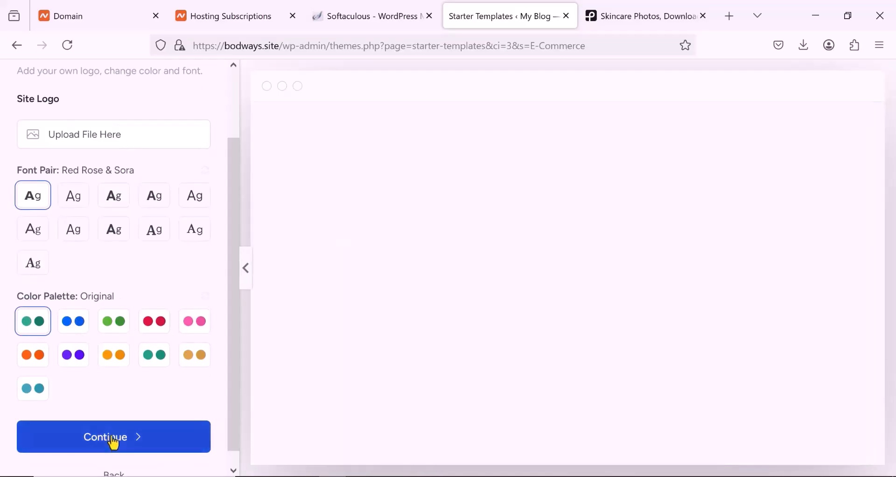
- Deselect the Website Emails & SMTP feature for the new site and continue with the remaining preselected features
{"action": "scroll", "coordinate": [392, 304], "scroll_direction": "down", "scroll_amount": 4}
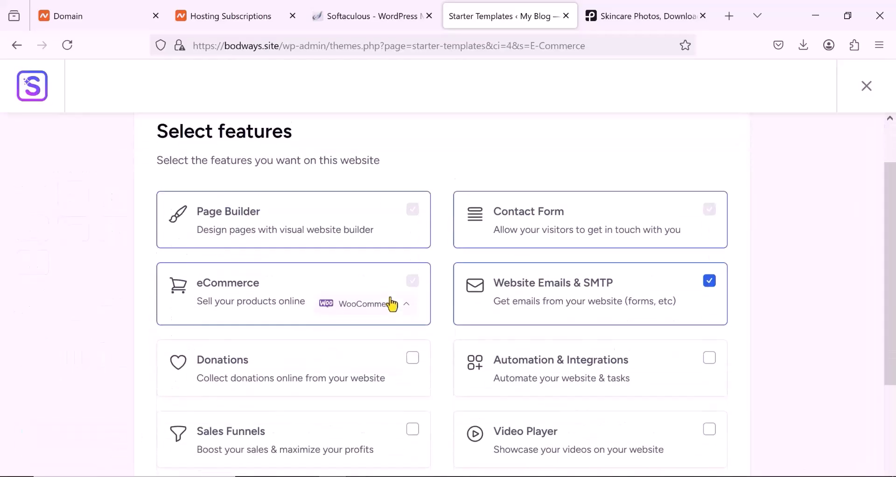
{"action": "scroll", "coordinate": [487, 241], "scroll_direction": "up", "scroll_amount": 2}
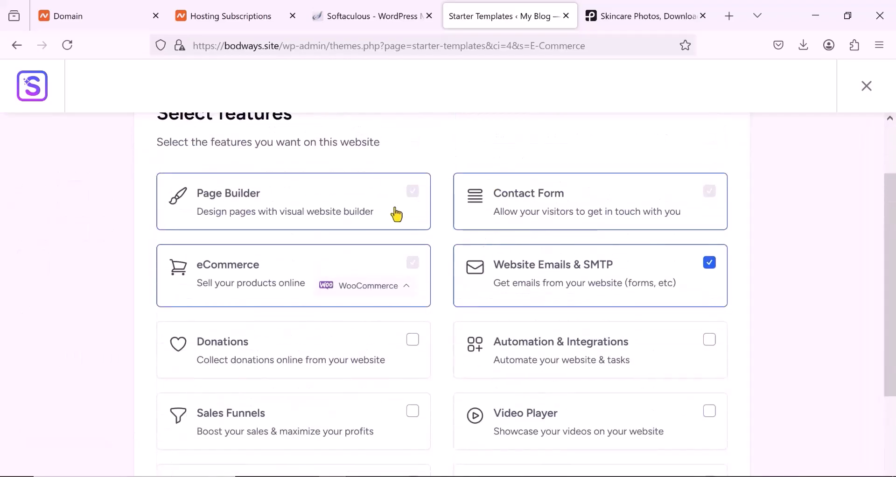
{"action": "left_click", "coordinate": [710, 263]}
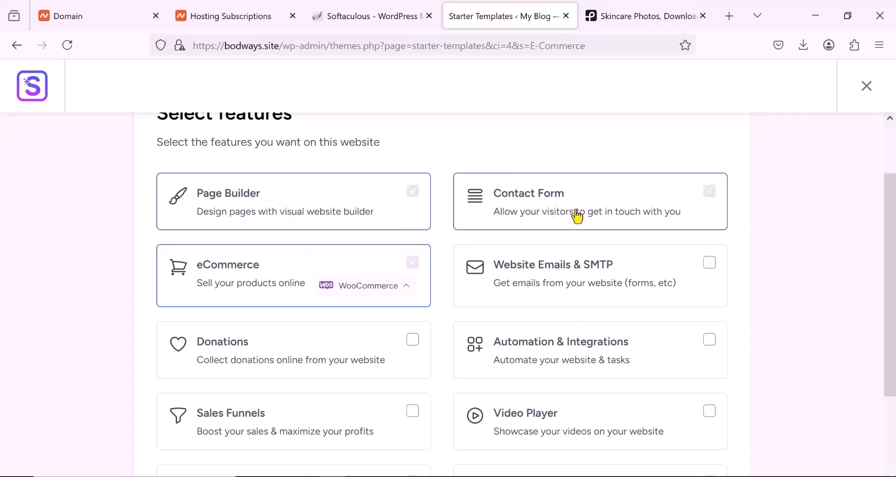
{"action": "scroll", "coordinate": [285, 288], "scroll_direction": "down", "scroll_amount": 4}
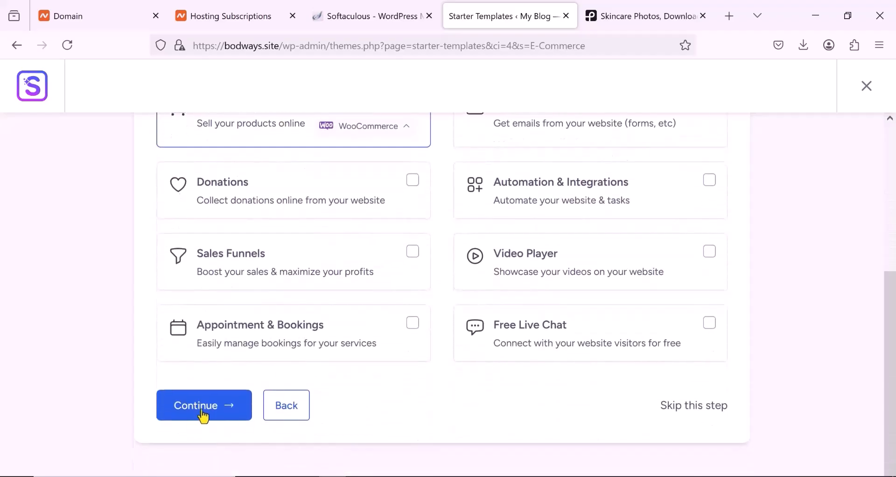
{"action": "left_click", "coordinate": [204, 414]}
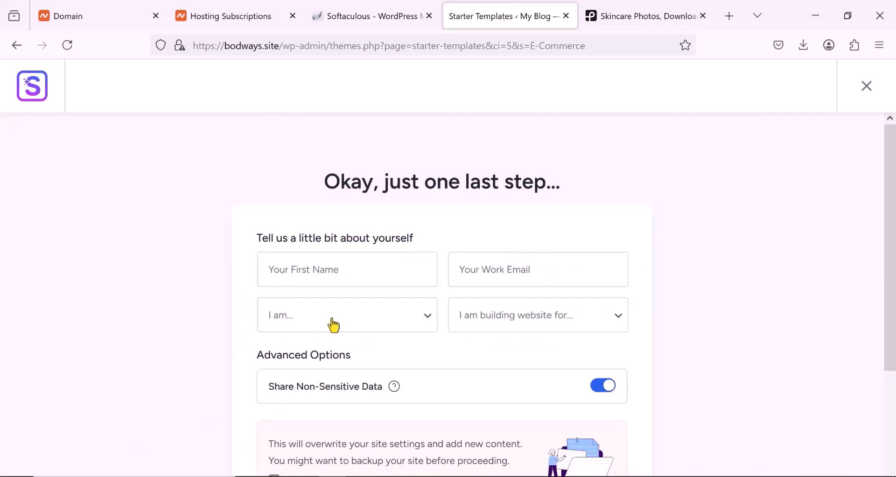
- Acknowledge that site settings get overwritten and submit the form to build the website, leaving the personal details empty
{"action": "scroll", "coordinate": [335, 326], "scroll_direction": "down", "scroll_amount": 3}
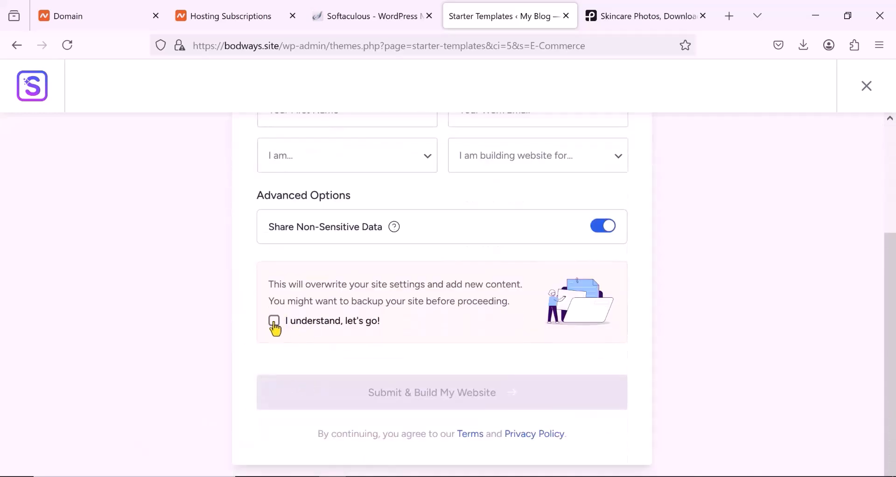
{"action": "left_click", "coordinate": [274, 322]}
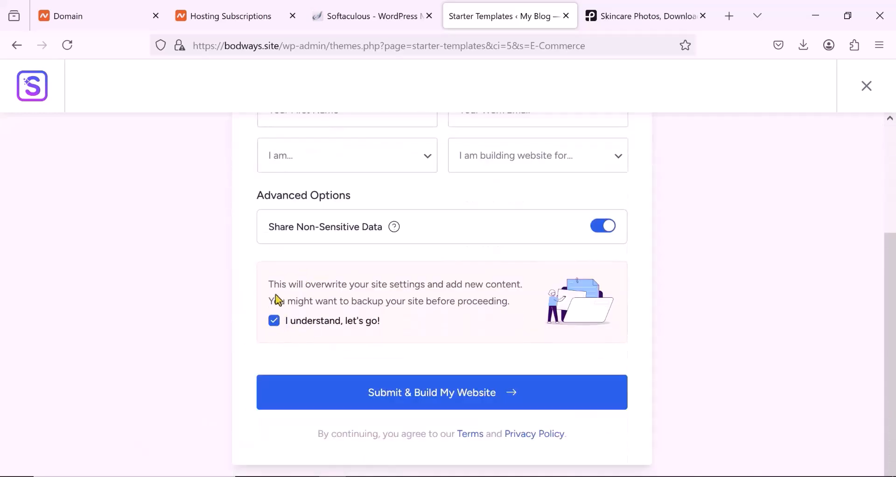
{"action": "left_click", "coordinate": [412, 395]}
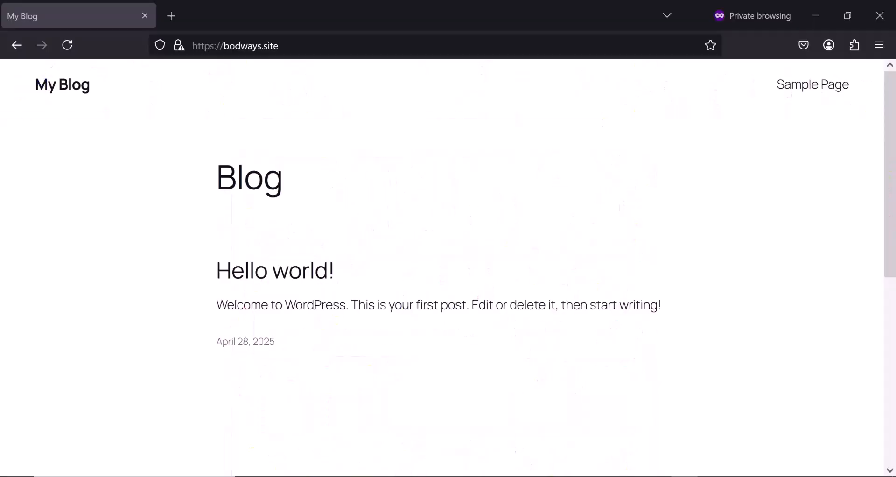
- Reload bodways.site in the private browsing window and look through the homepage down to the New Arrivals section
{"action": "left_click", "coordinate": [67, 45]}
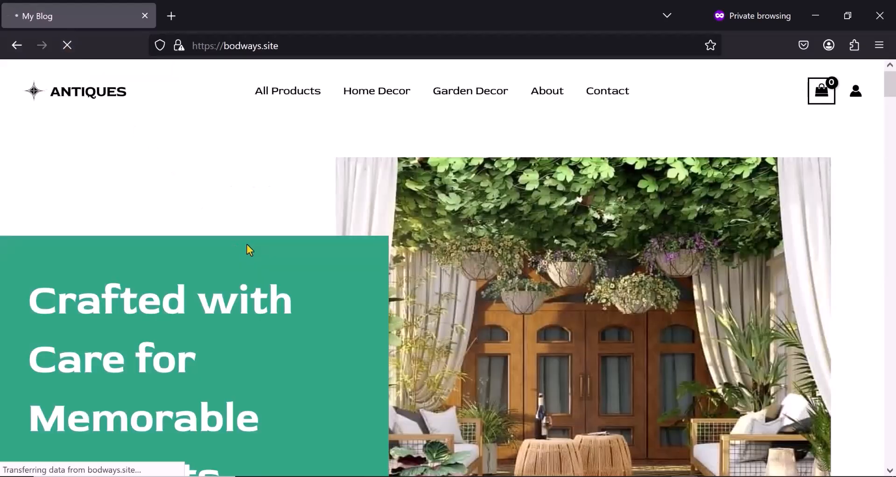
{"action": "scroll", "coordinate": [248, 250], "scroll_direction": "down", "scroll_amount": 8}
{"action": "scroll", "coordinate": [248, 250], "scroll_direction": "down", "scroll_amount": 10}
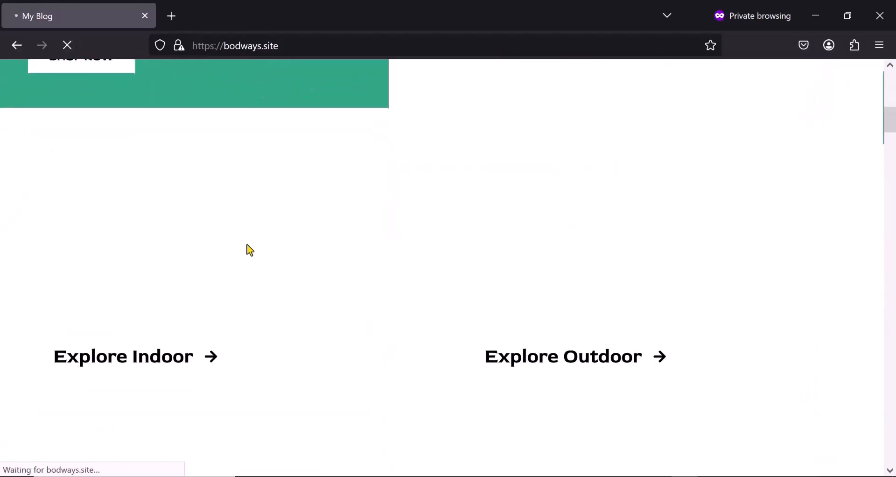
{"action": "scroll", "coordinate": [249, 250], "scroll_direction": "down", "scroll_amount": 10}
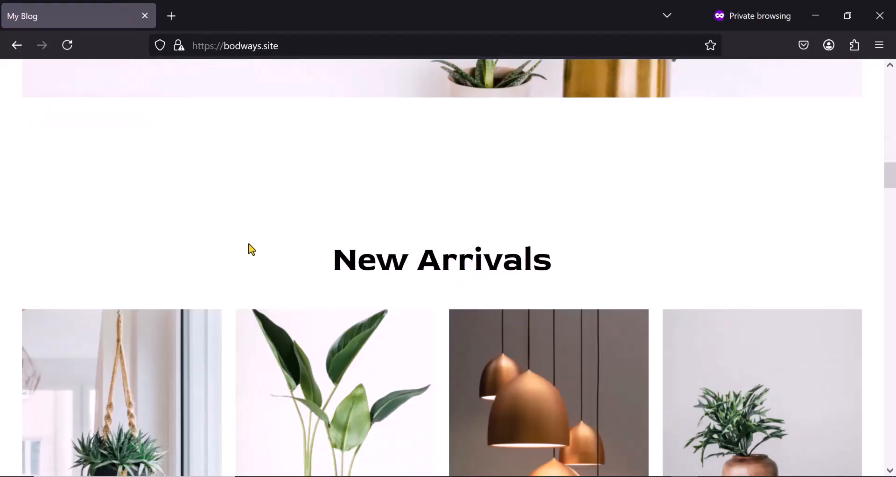
{"action": "scroll", "coordinate": [250, 250], "scroll_direction": "down", "scroll_amount": 3}
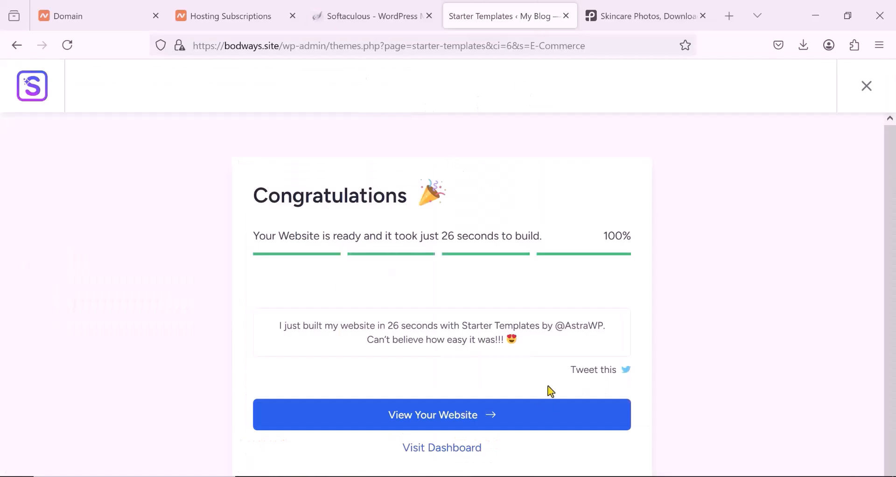
- Return to the Starter Templates completion page, go to the WordPress dashboard and open the WooCommerce settings
{"action": "left_click", "coordinate": [446, 453]}
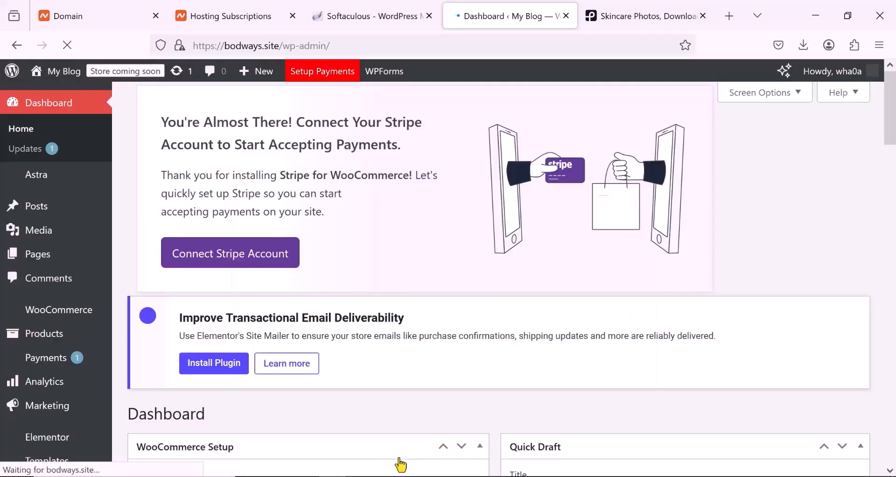
{"action": "scroll", "coordinate": [41, 337], "scroll_direction": "down", "scroll_amount": 4}
{"action": "scroll", "coordinate": [41, 337], "scroll_direction": "up", "scroll_amount": 5}
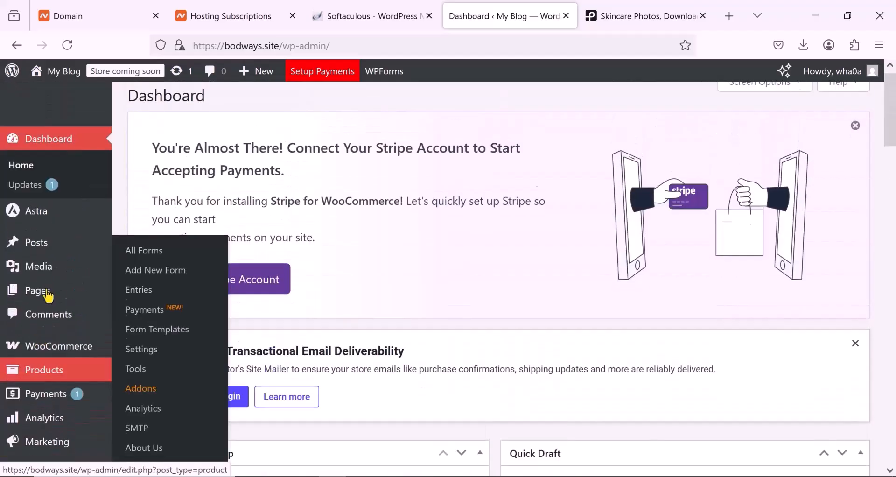
{"action": "scroll", "coordinate": [28, 281], "scroll_direction": "down", "scroll_amount": 7}
{"action": "mouse_move", "coordinate": [46, 334]}
{"action": "scroll", "coordinate": [46, 334], "scroll_direction": "down", "scroll_amount": 5}
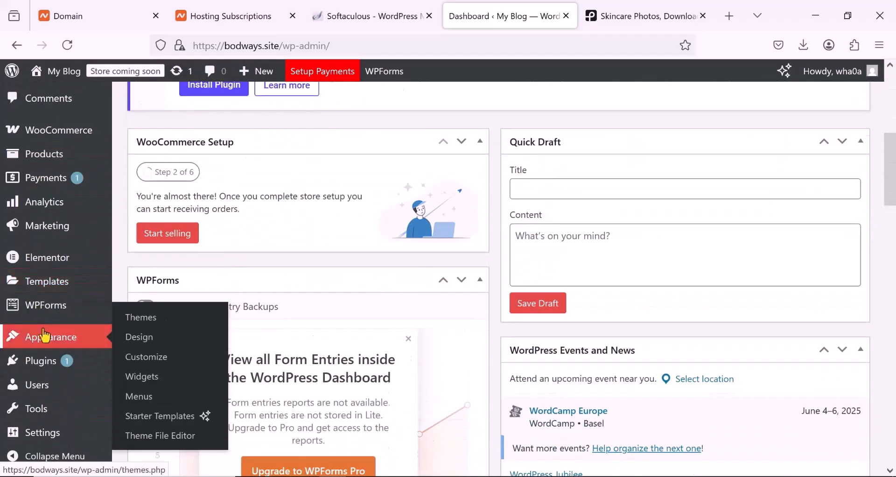
{"action": "scroll", "coordinate": [43, 334], "scroll_direction": "up", "scroll_amount": 3}
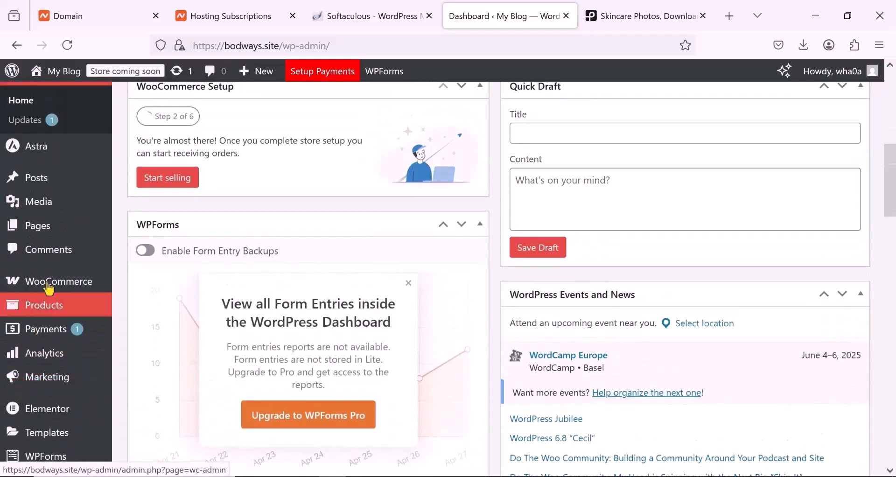
{"action": "mouse_move", "coordinate": [51, 289]}
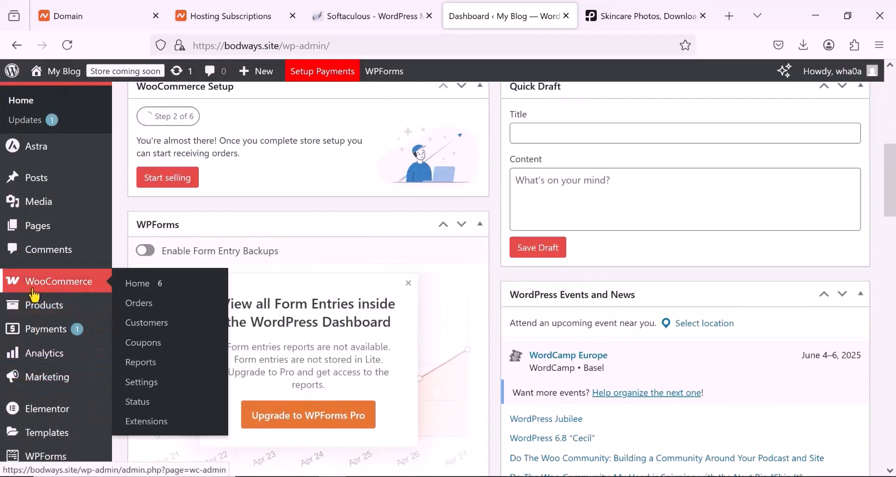
{"action": "left_click", "coordinate": [146, 384]}
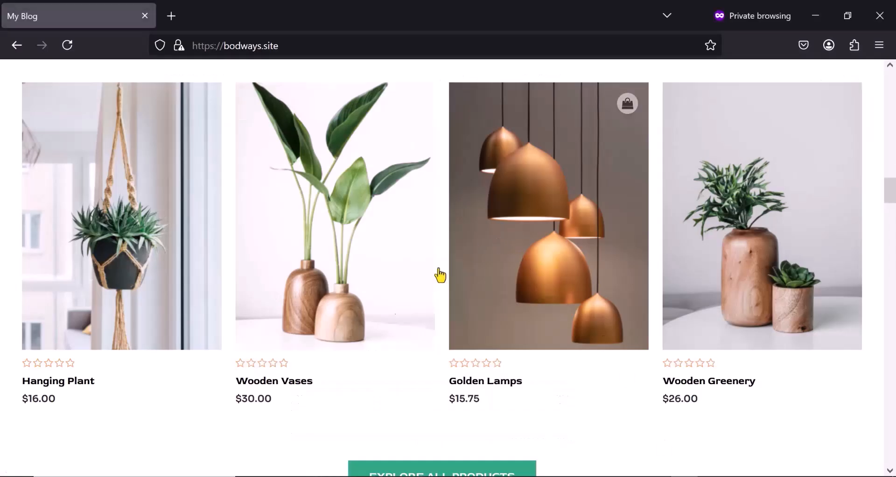
- Set the store address's Country / State to Nigeria — Lagos in the general WooCommerce settings
{"action": "scroll", "coordinate": [320, 345], "scroll_direction": "down", "scroll_amount": 2}
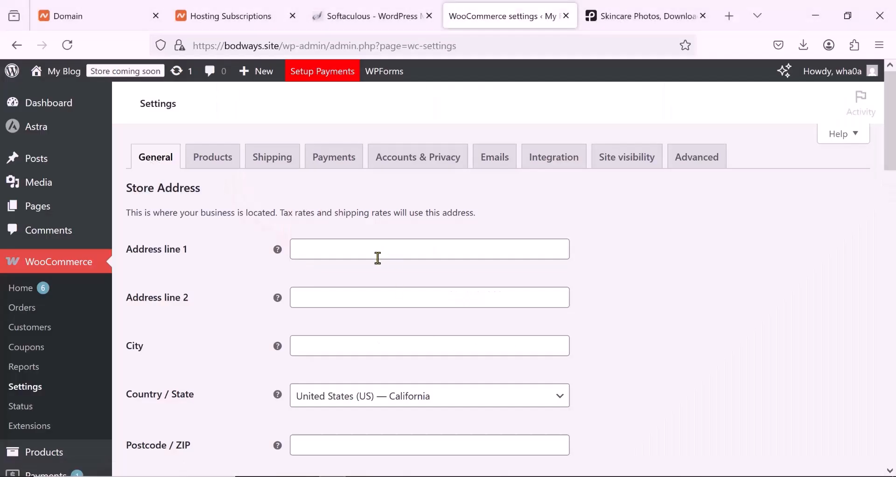
{"action": "scroll", "coordinate": [378, 257], "scroll_direction": "down", "scroll_amount": 10}
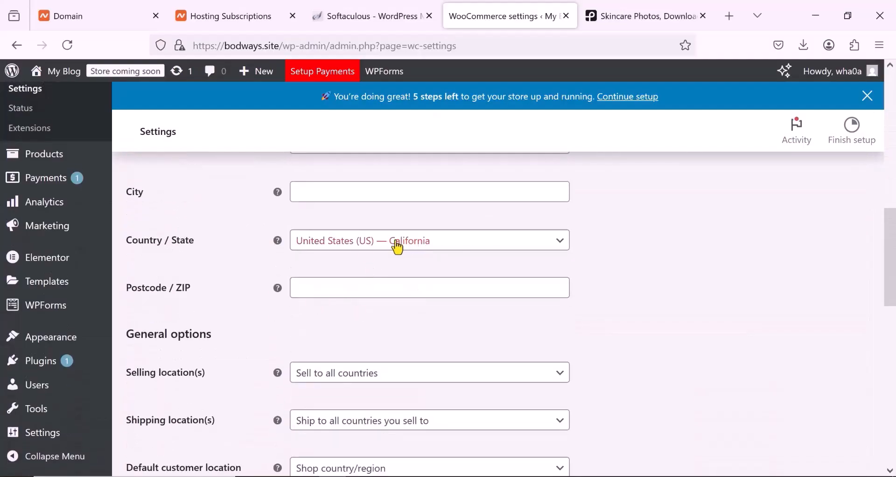
{"action": "left_click", "coordinate": [463, 250]}
{"action": "left_click", "coordinate": [395, 270]}
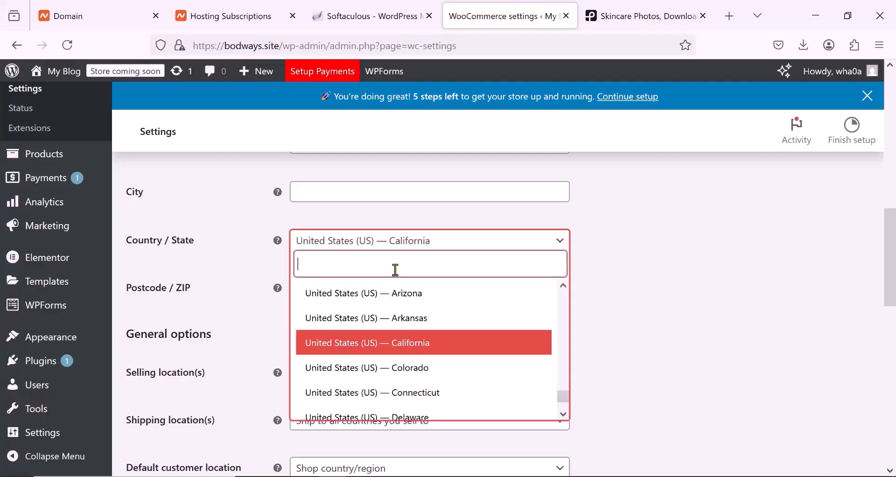
{"action": "type", "text": "niger"}
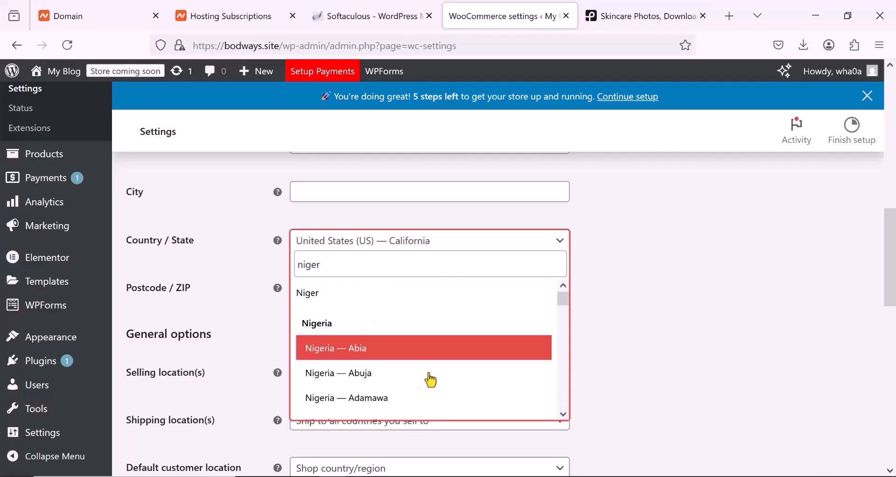
{"action": "scroll", "coordinate": [405, 382], "scroll_direction": "down", "scroll_amount": 5}
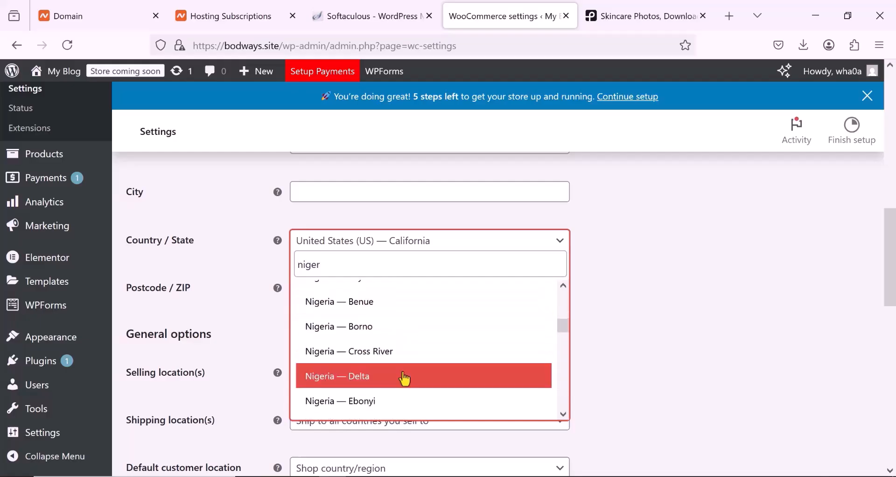
{"action": "scroll", "coordinate": [405, 379], "scroll_direction": "down", "scroll_amount": 4}
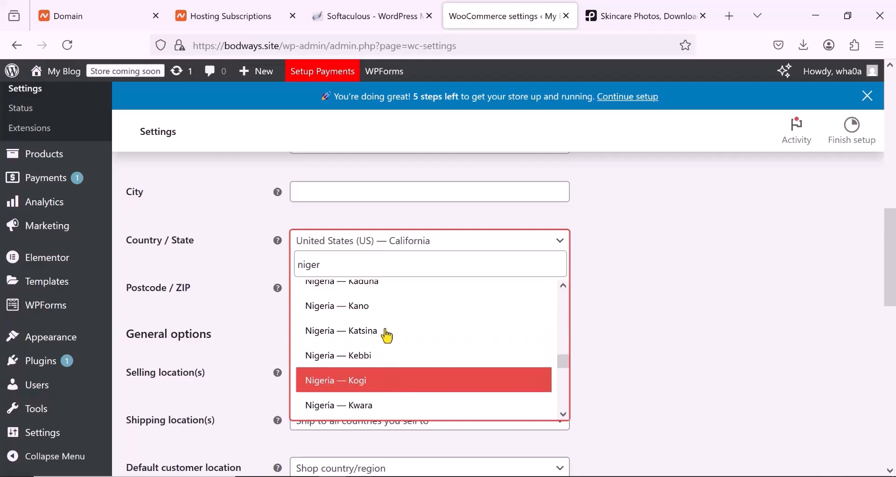
{"action": "scroll", "coordinate": [381, 332], "scroll_direction": "down", "scroll_amount": 3}
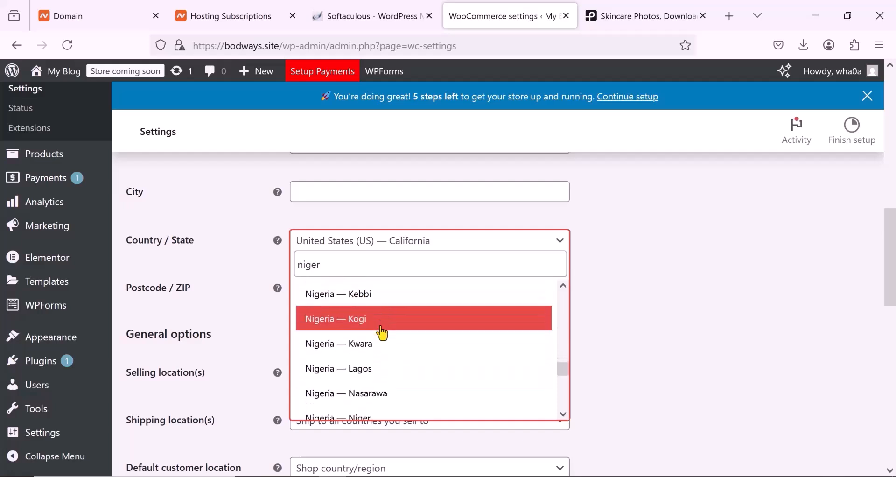
{"action": "left_click", "coordinate": [380, 360]}
- Set the store currency to Nigerian naira (₦) — NGN and save the general settings
{"action": "scroll", "coordinate": [430, 344], "scroll_direction": "down", "scroll_amount": 4}
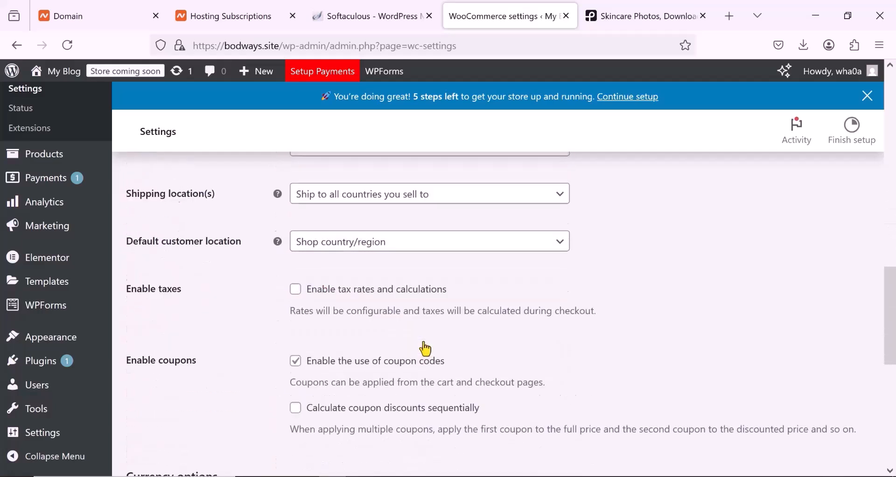
{"action": "scroll", "coordinate": [429, 342], "scroll_direction": "up", "scroll_amount": 10}
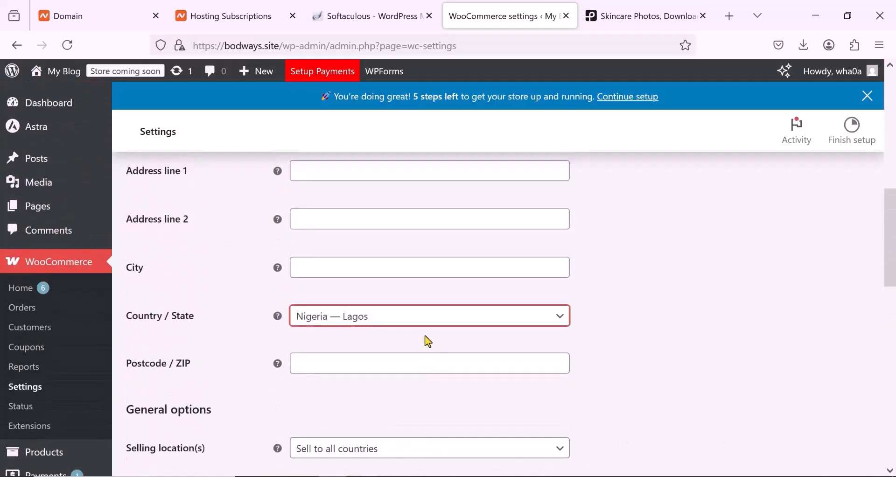
{"action": "scroll", "coordinate": [429, 342], "scroll_direction": "down", "scroll_amount": 15}
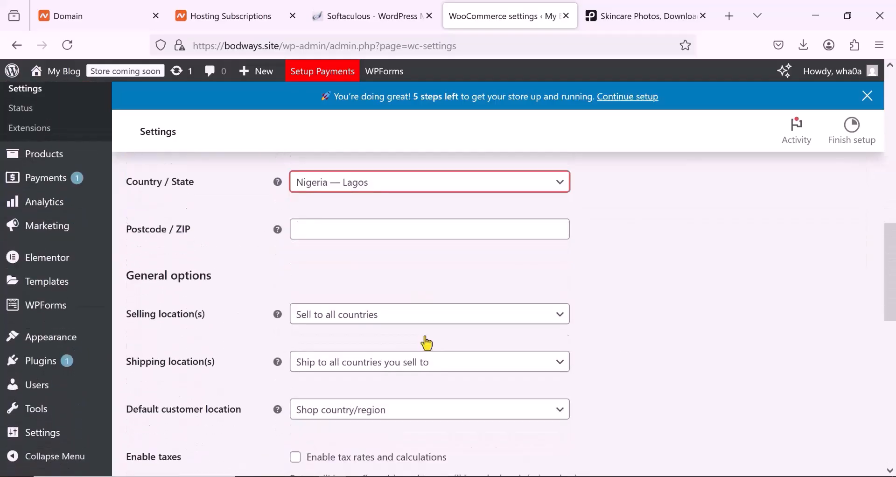
{"action": "scroll", "coordinate": [425, 336], "scroll_direction": "down", "scroll_amount": 2}
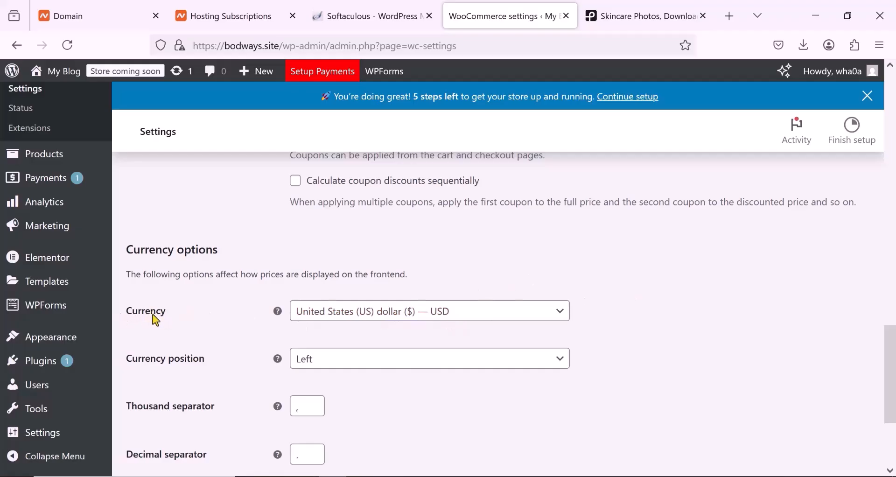
{"action": "left_click", "coordinate": [404, 320]}
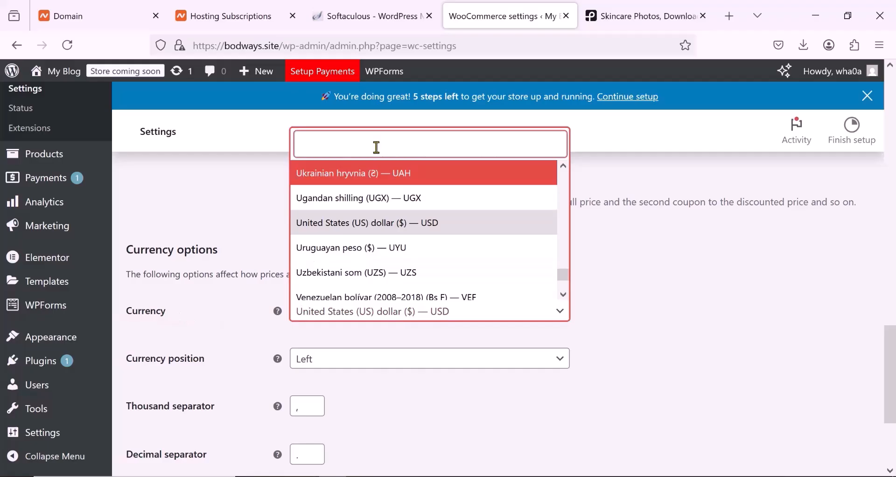
{"action": "type", "text": "nig"}
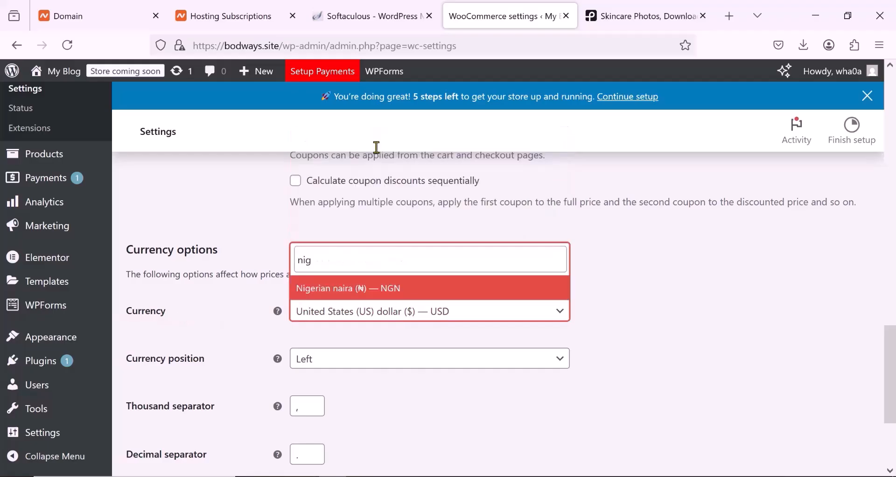
{"action": "left_click", "coordinate": [360, 293]}
{"action": "scroll", "coordinate": [387, 292], "scroll_direction": "down", "scroll_amount": 3}
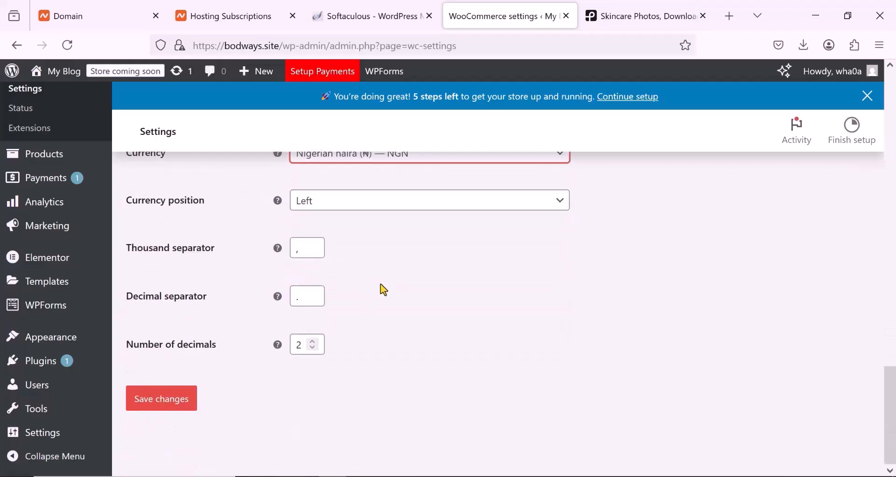
{"action": "left_click", "coordinate": [163, 405]}
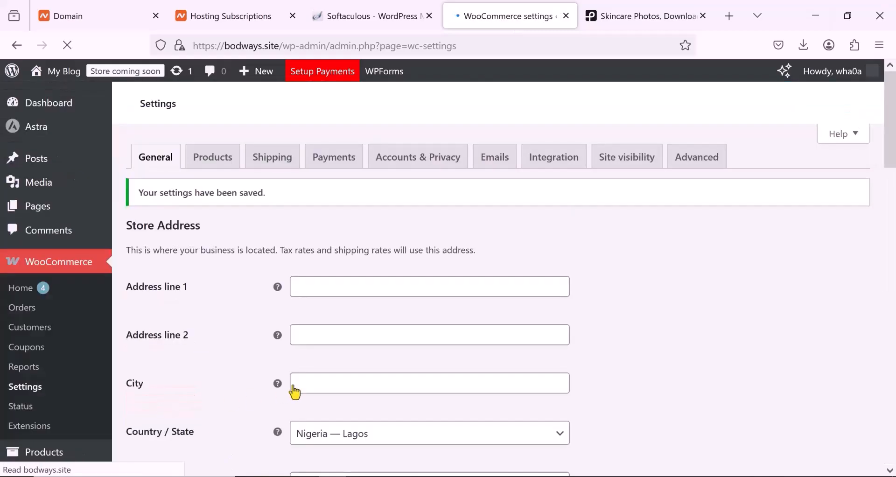
- Review the saved general settings, checking the store's country and selling locations
{"action": "scroll", "coordinate": [293, 386], "scroll_direction": "down", "scroll_amount": 5}
{"action": "scroll", "coordinate": [295, 391], "scroll_direction": "down", "scroll_amount": 3}
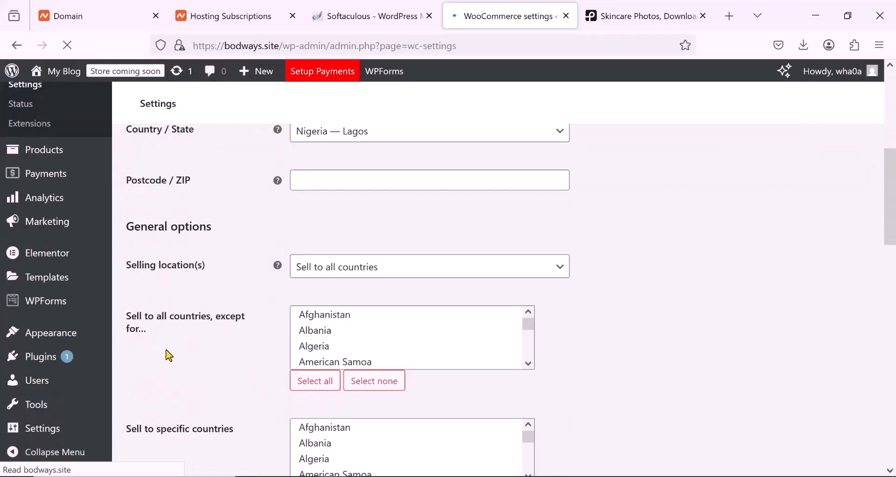
{"action": "scroll", "coordinate": [166, 349], "scroll_direction": "up", "scroll_amount": 4}
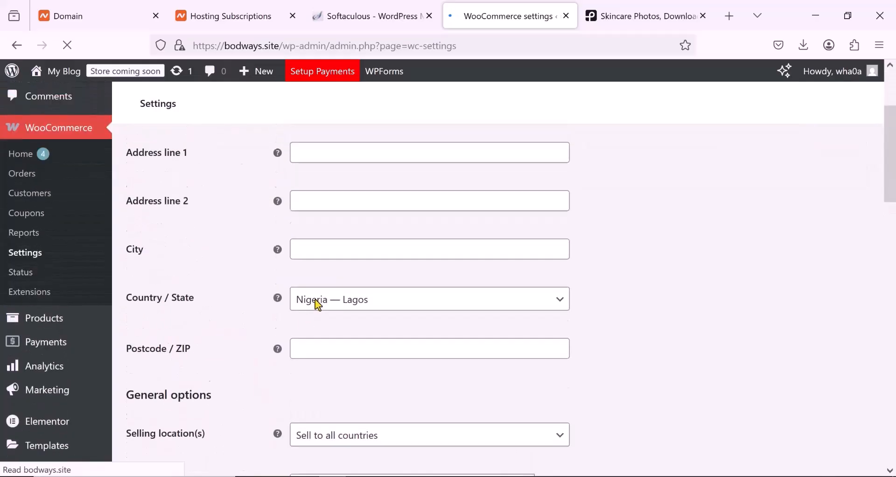
{"action": "scroll", "coordinate": [318, 304], "scroll_direction": "up", "scroll_amount": 3}
{"action": "scroll", "coordinate": [245, 347], "scroll_direction": "down", "scroll_amount": 8}
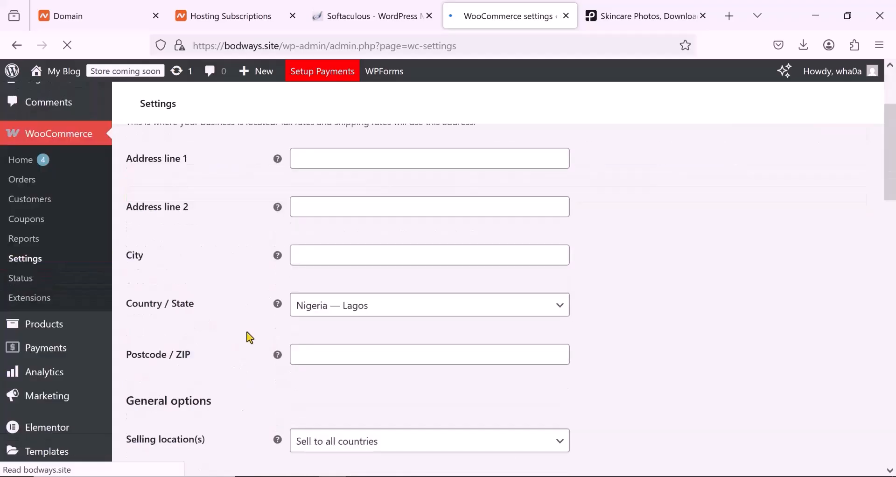
{"action": "scroll", "coordinate": [246, 334], "scroll_direction": "up", "scroll_amount": 1}
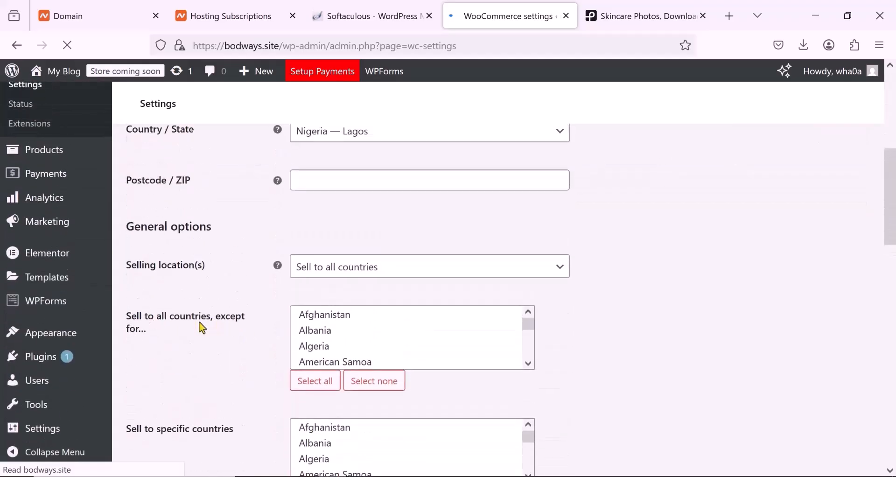
{"action": "scroll", "coordinate": [275, 312], "scroll_direction": "up", "scroll_amount": 5}
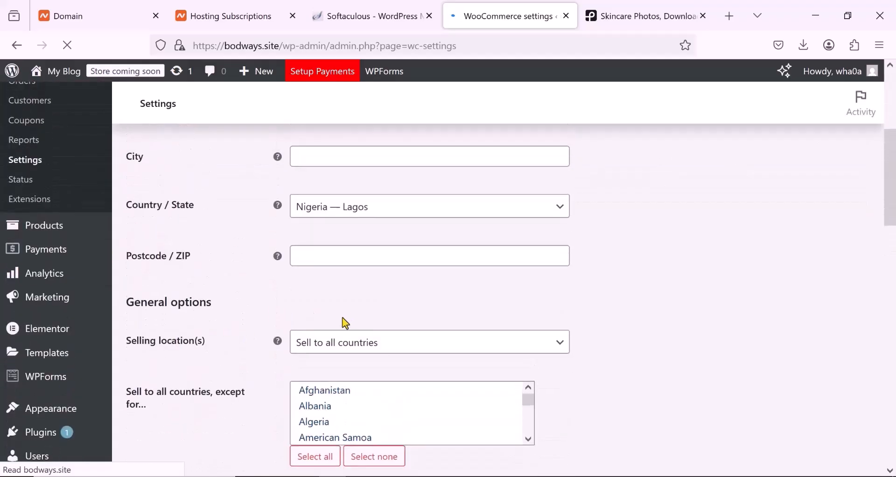
{"action": "scroll", "coordinate": [327, 313], "scroll_direction": "up", "scroll_amount": 1}
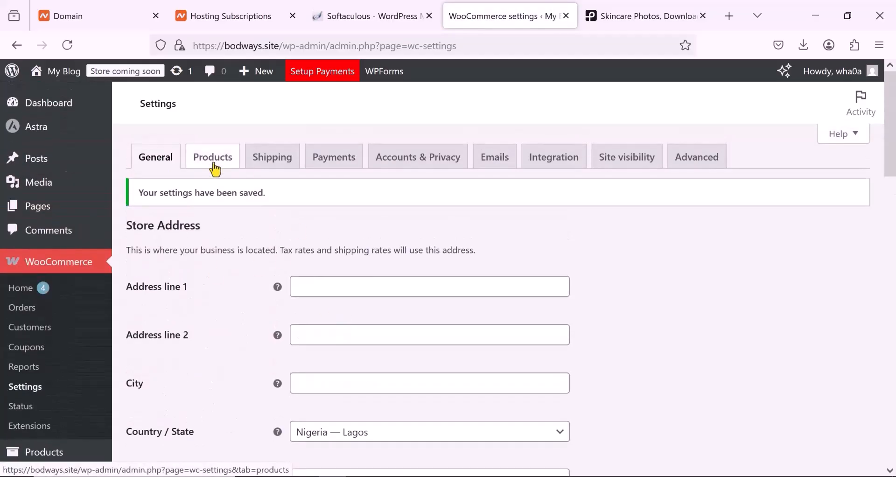
- Look through the product settings, including measurements and reviews, and open the WooCommerce payment settings
{"action": "left_click", "coordinate": [214, 164]}
{"action": "scroll", "coordinate": [285, 310], "scroll_direction": "down", "scroll_amount": 5}
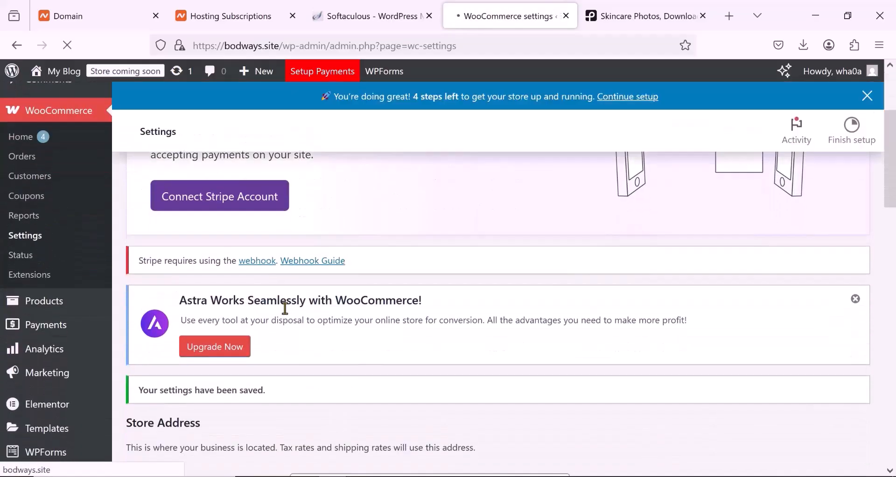
{"action": "scroll", "coordinate": [287, 314], "scroll_direction": "down", "scroll_amount": 5}
{"action": "scroll", "coordinate": [287, 314], "scroll_direction": "up", "scroll_amount": 6}
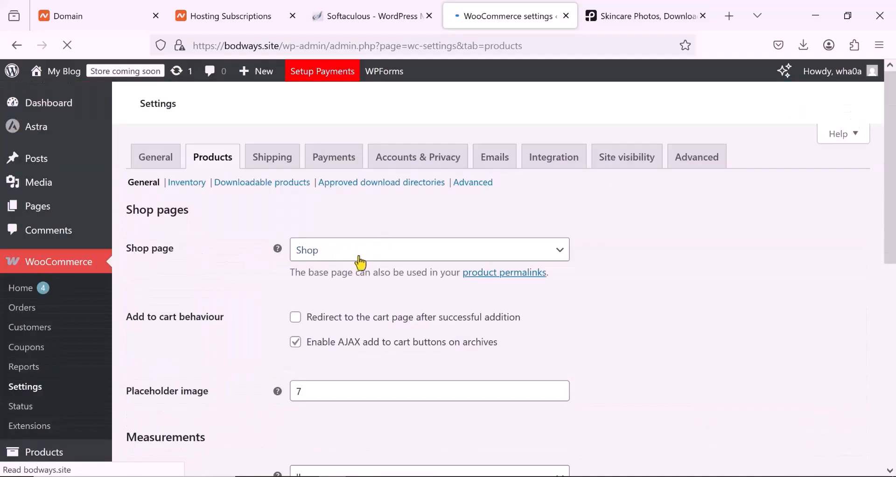
{"action": "scroll", "coordinate": [361, 263], "scroll_direction": "down", "scroll_amount": 8}
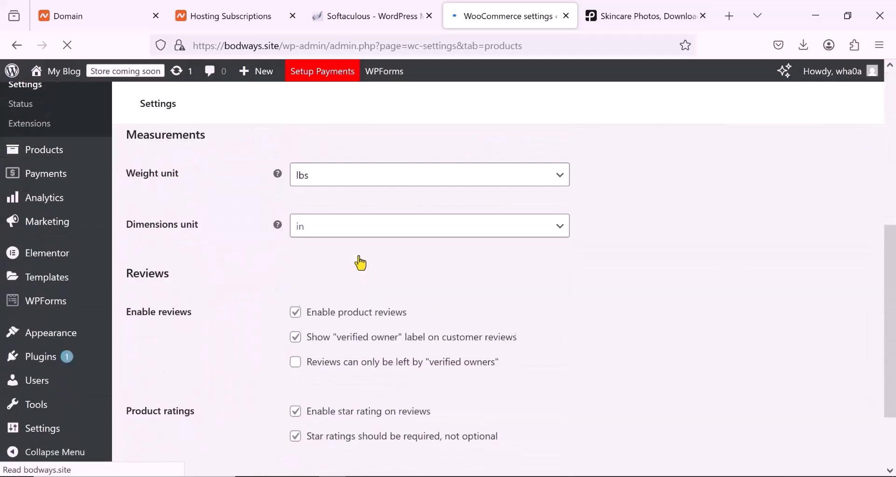
{"action": "scroll", "coordinate": [361, 263], "scroll_direction": "up", "scroll_amount": 8}
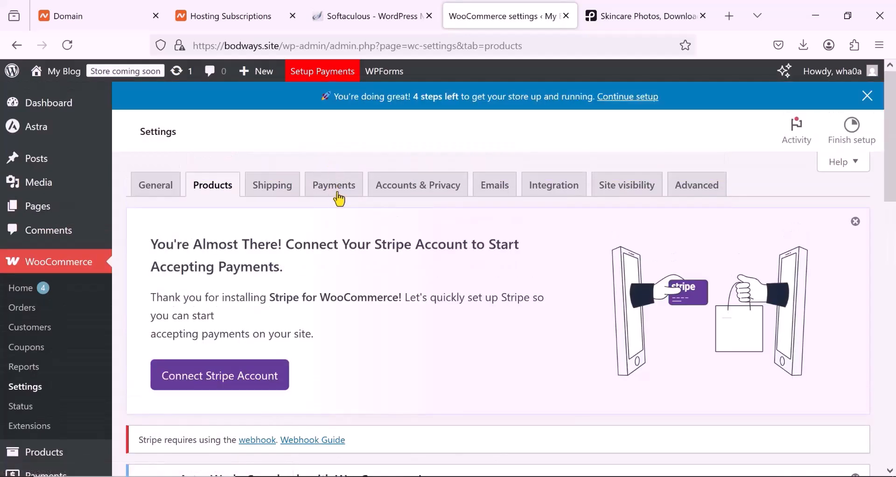
{"action": "left_click", "coordinate": [335, 187]}
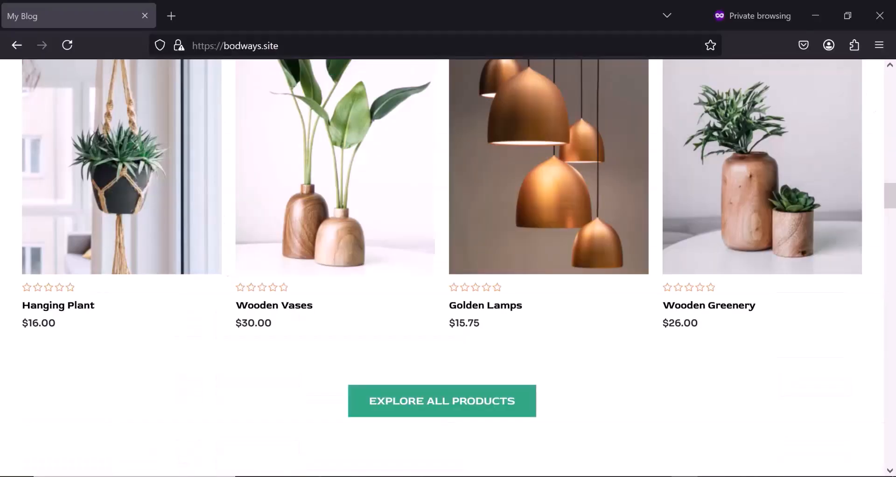
- Reload the bodways.site homepage in the private browsing window and check the currency of the New Arrivals prices
{"action": "scroll", "coordinate": [501, 343], "scroll_direction": "up", "scroll_amount": 5}
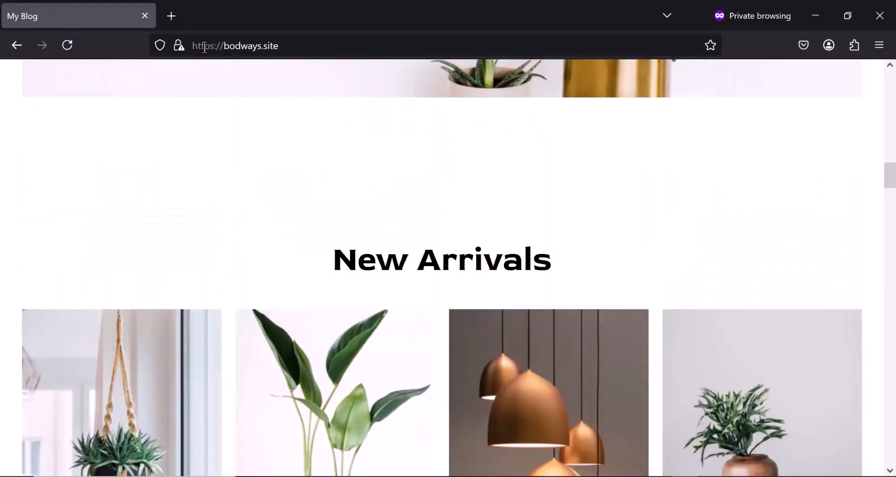
{"action": "left_click", "coordinate": [69, 46]}
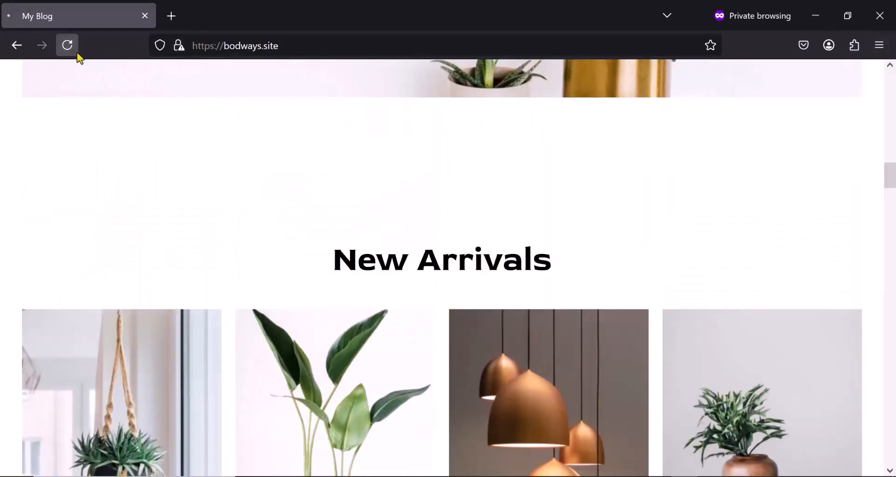
{"action": "scroll", "coordinate": [239, 355], "scroll_direction": "down", "scroll_amount": 5}
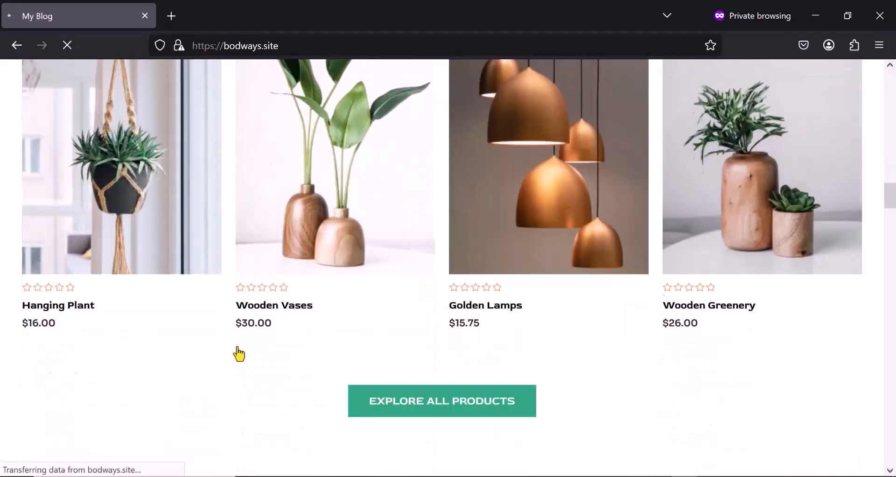
{"action": "scroll", "coordinate": [238, 352], "scroll_direction": "down", "scroll_amount": 2}
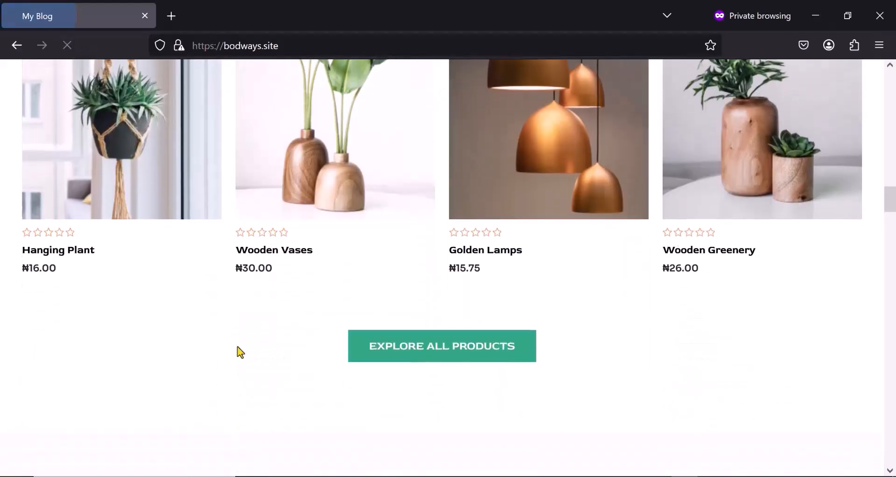
- Open the Wooden Vases product page from the New Arrivals section and look through it
{"action": "left_click", "coordinate": [258, 240]}
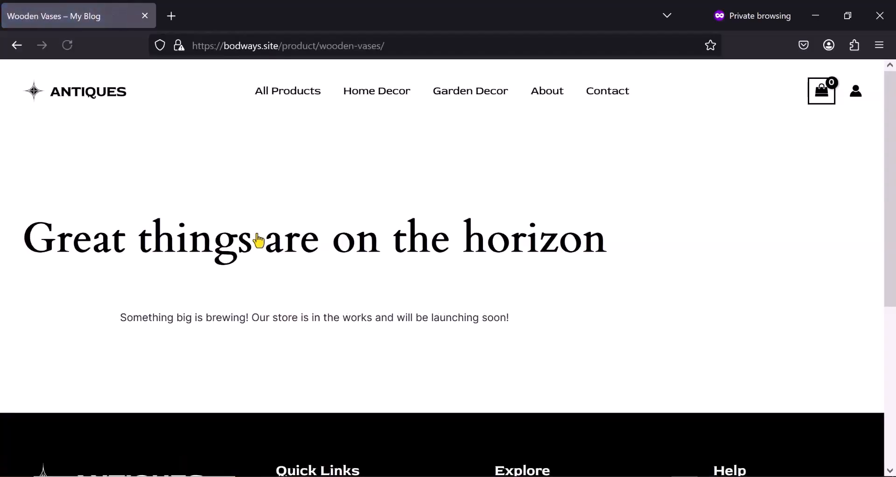
{"action": "scroll", "coordinate": [239, 265], "scroll_direction": "down", "scroll_amount": 1}
{"action": "scroll", "coordinate": [239, 265], "scroll_direction": "down", "scroll_amount": 2}
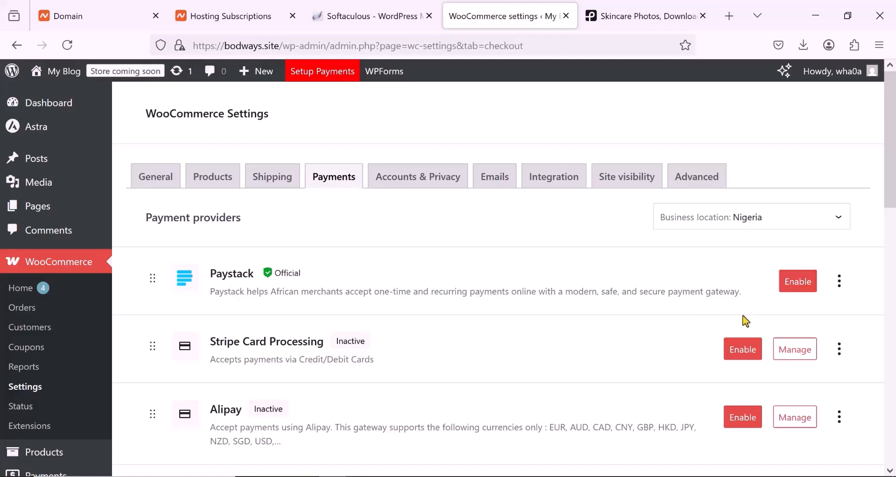
- Back in the WooCommerce payment settings, install and activate the Paystack plugin and look through the other listed payment providers
{"action": "left_click", "coordinate": [800, 289]}
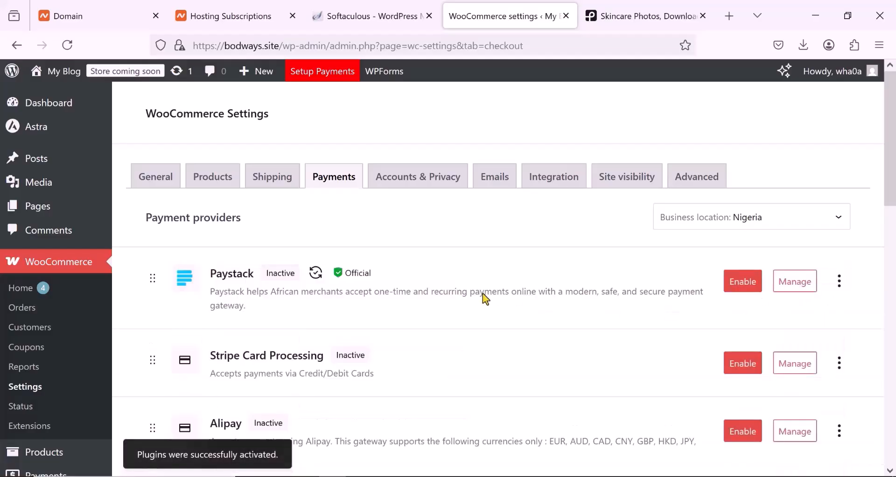
{"action": "scroll", "coordinate": [438, 305], "scroll_direction": "down", "scroll_amount": 3}
{"action": "scroll", "coordinate": [438, 306], "scroll_direction": "down", "scroll_amount": 5}
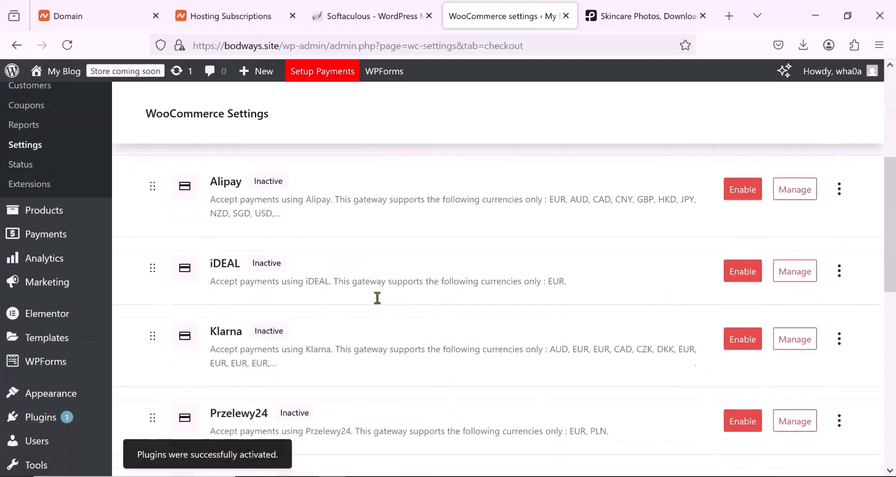
{"action": "scroll", "coordinate": [292, 323], "scroll_direction": "down", "scroll_amount": 5}
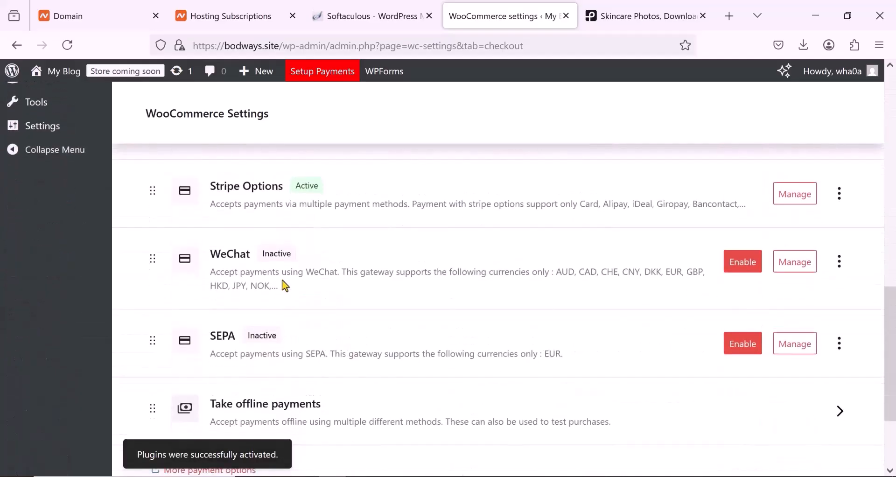
- Look through the listed payment providers, from Paystack and the Stripe methods to the offline payments entry
{"action": "scroll", "coordinate": [282, 369], "scroll_direction": "up", "scroll_amount": 2}
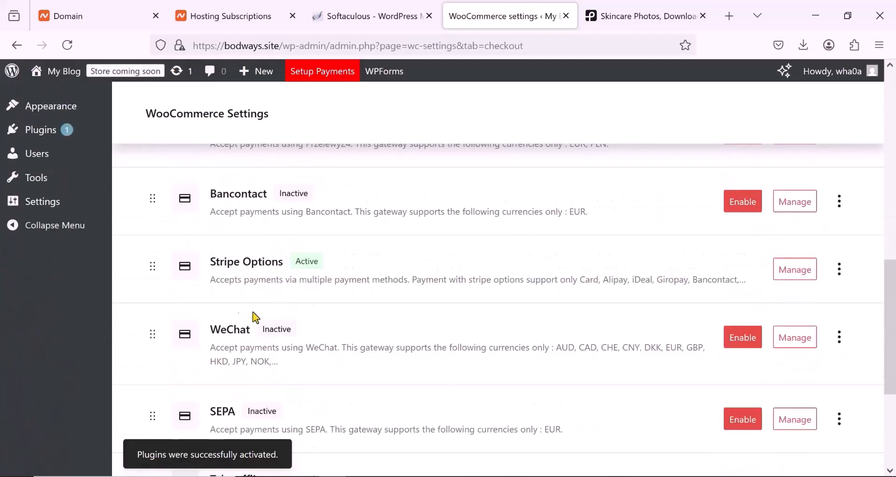
{"action": "scroll", "coordinate": [284, 302], "scroll_direction": "up", "scroll_amount": 5}
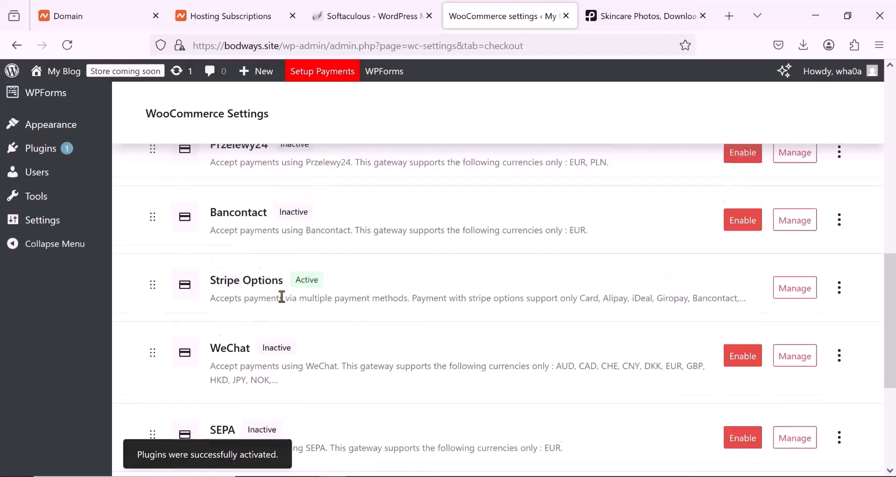
{"action": "scroll", "coordinate": [285, 302], "scroll_direction": "up", "scroll_amount": 3}
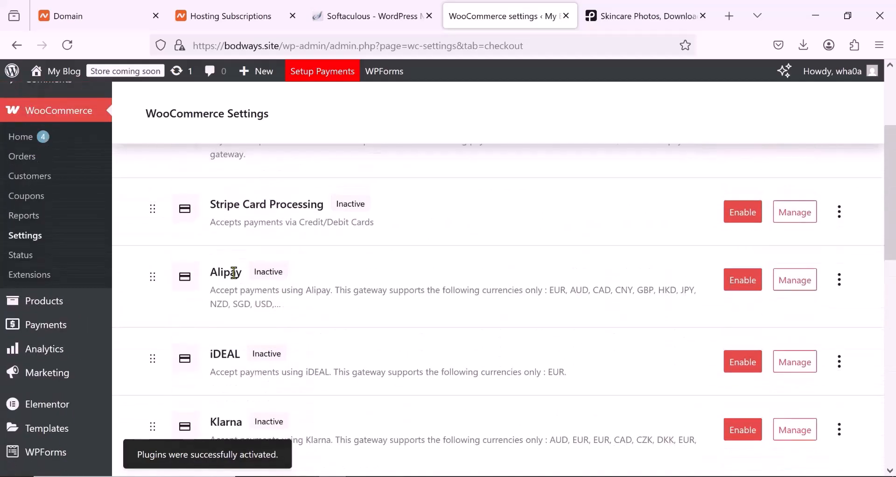
{"action": "scroll", "coordinate": [304, 218], "scroll_direction": "down", "scroll_amount": 10}
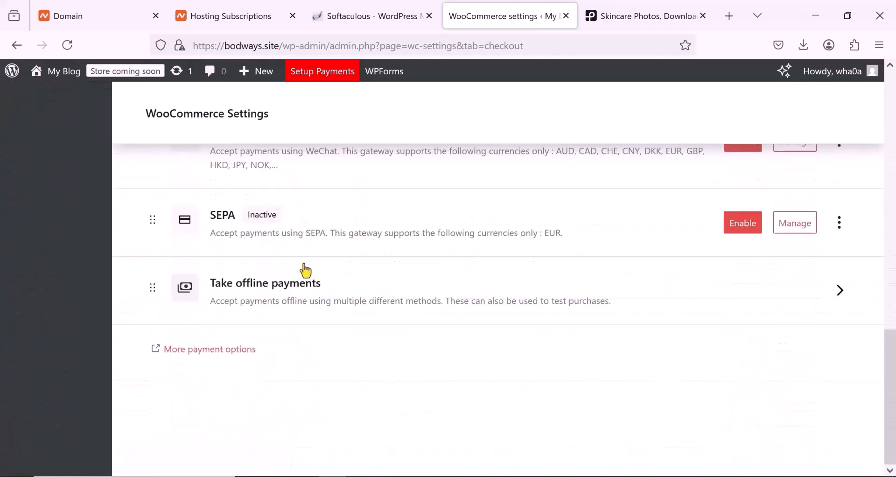
{"action": "scroll", "coordinate": [312, 279], "scroll_direction": "up", "scroll_amount": 7}
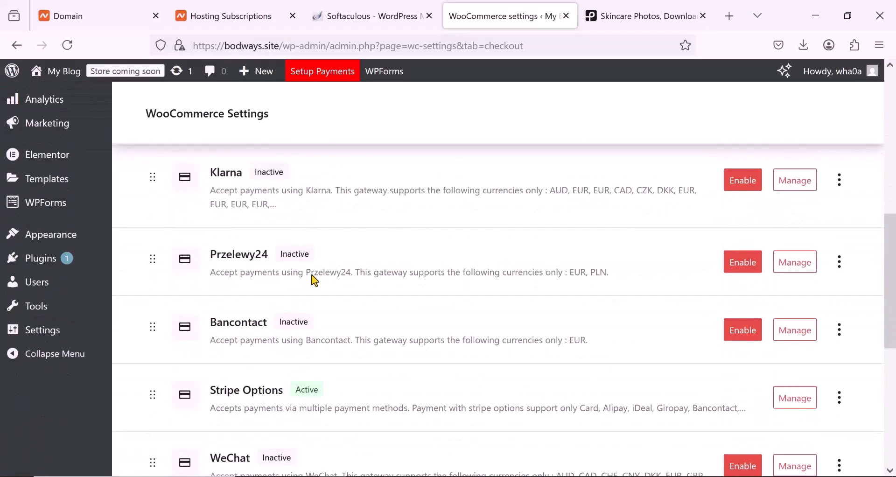
{"action": "scroll", "coordinate": [312, 279], "scroll_direction": "down", "scroll_amount": 5}
{"action": "scroll", "coordinate": [312, 279], "scroll_direction": "up", "scroll_amount": 8}
{"action": "scroll", "coordinate": [312, 275], "scroll_direction": "up", "scroll_amount": 5}
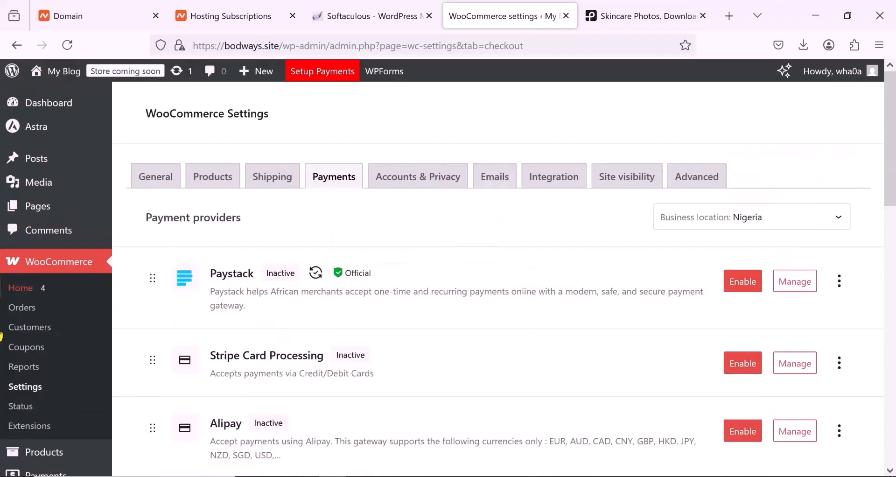
{"action": "scroll", "coordinate": [54, 327], "scroll_direction": "down", "scroll_amount": 2}
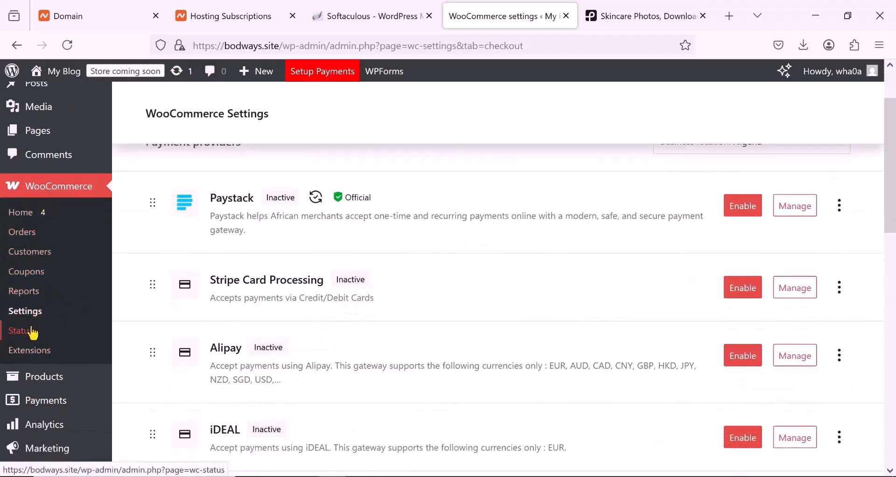
{"action": "left_click", "coordinate": [43, 191]}
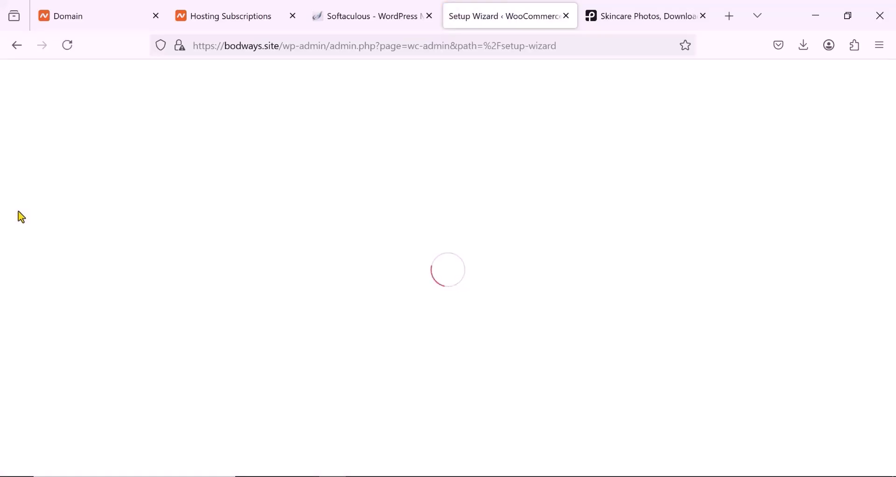
{"action": "scroll", "coordinate": [142, 315], "scroll_direction": "down", "scroll_amount": 3}
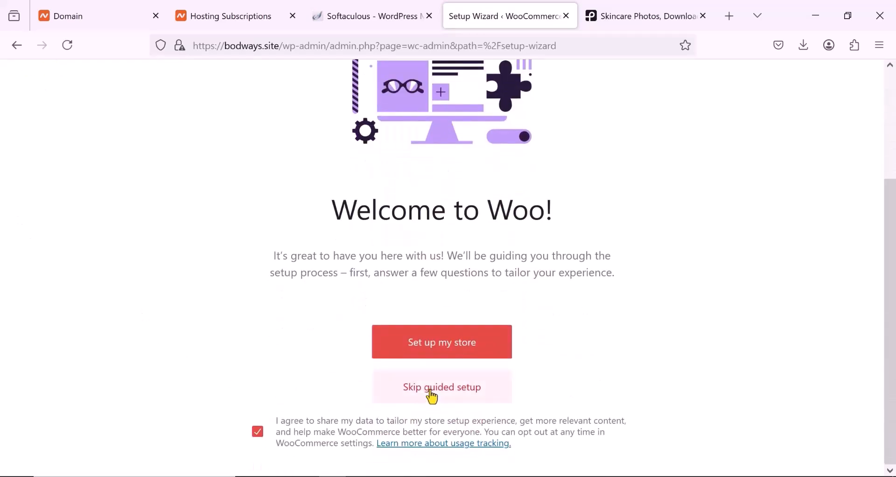
{"action": "left_click", "coordinate": [433, 396]}
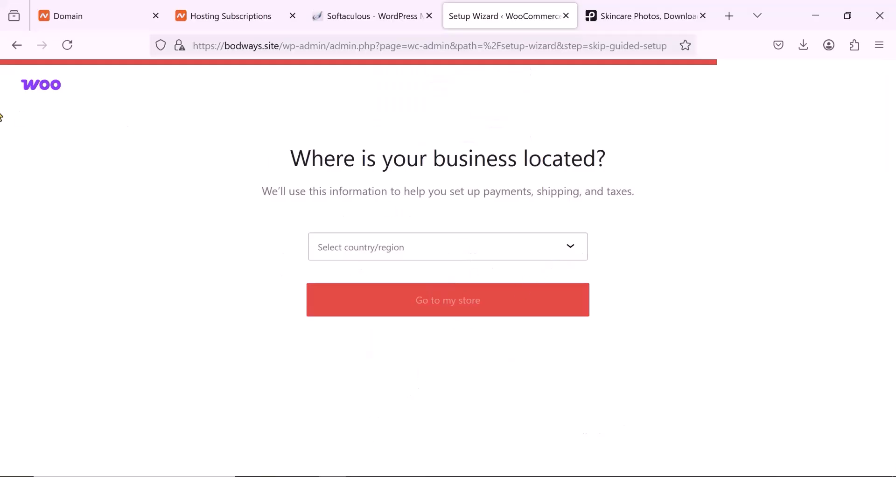
{"action": "left_click", "coordinate": [15, 45]}
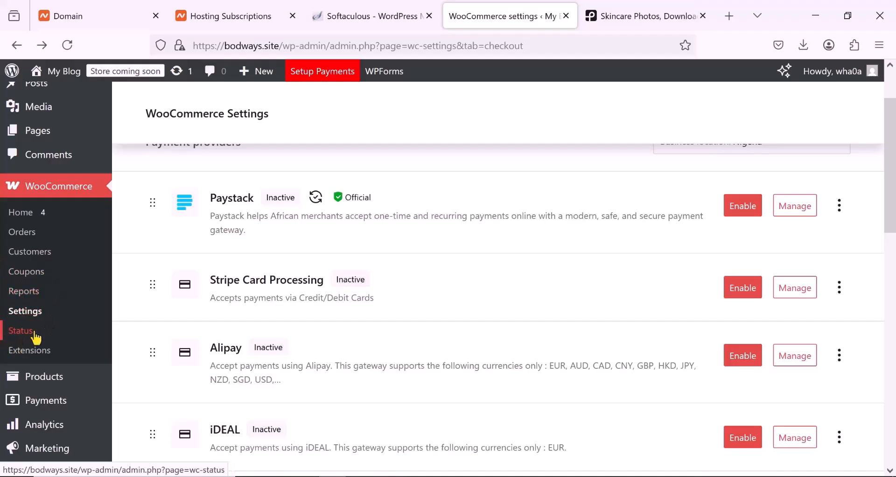
- Open the store's product categories page
{"action": "left_click", "coordinate": [30, 352]}
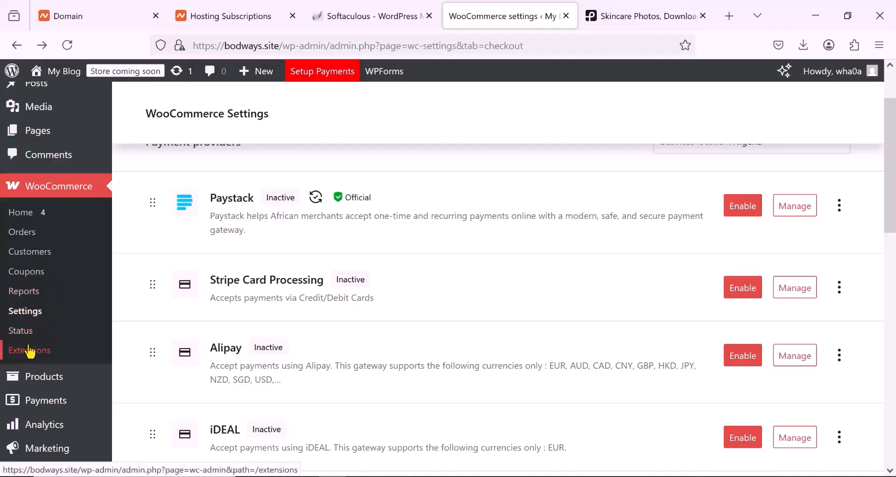
{"action": "scroll", "coordinate": [30, 351], "scroll_direction": "down", "scroll_amount": 2}
{"action": "mouse_move", "coordinate": [42, 308]}
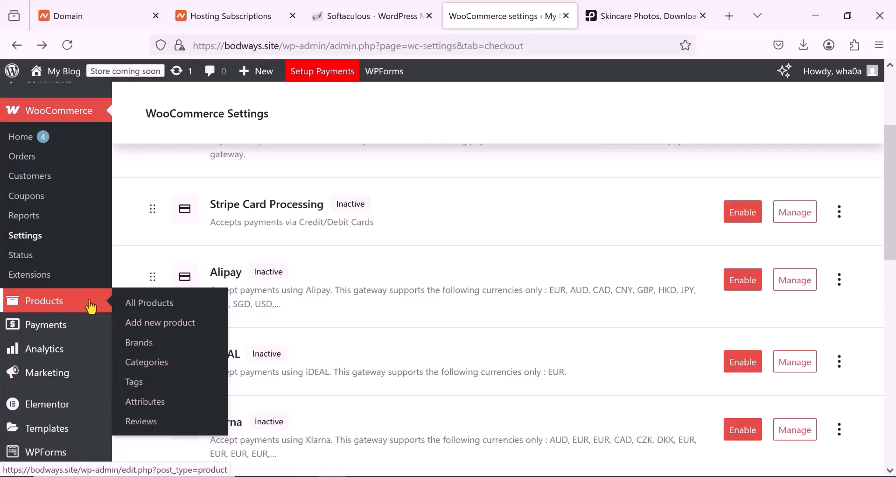
{"action": "left_click", "coordinate": [163, 370]}
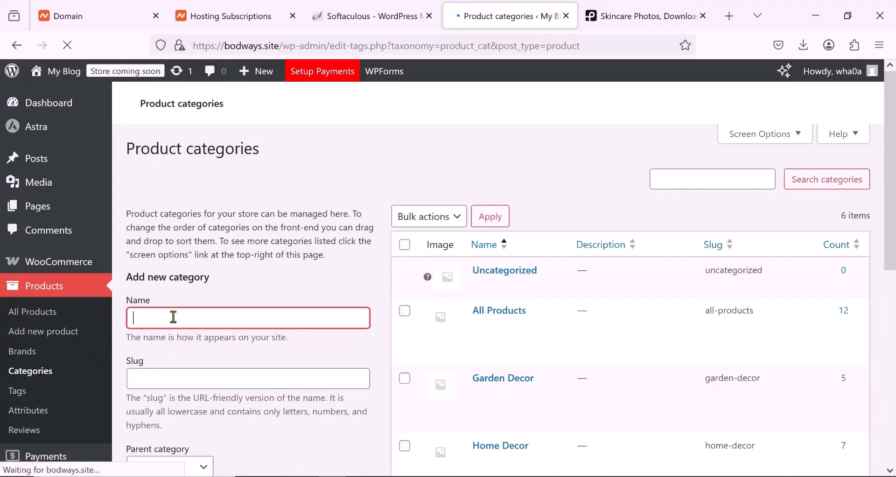
- Add a new product category named Cosmetic, dismissing the Stripe connection notice above the form
{"action": "type", "text": "C"}
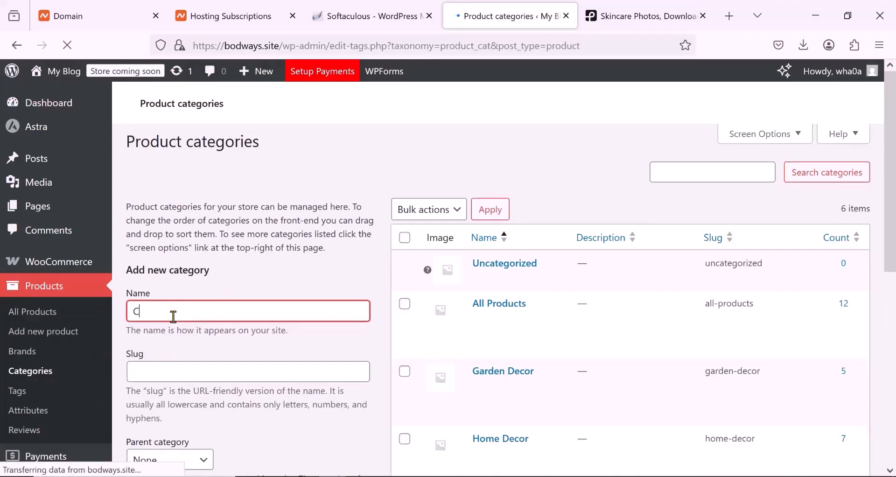
{"action": "type", "text": "ou"}
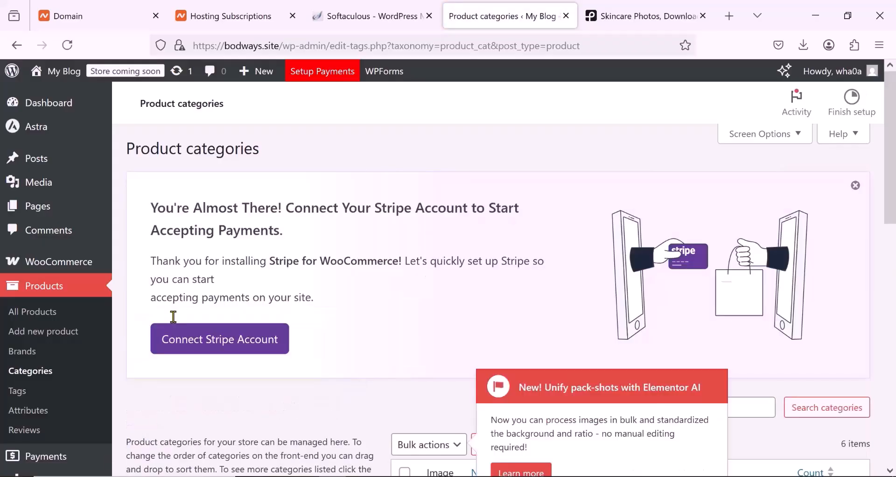
{"action": "scroll", "coordinate": [124, 314], "scroll_direction": "down", "scroll_amount": 2}
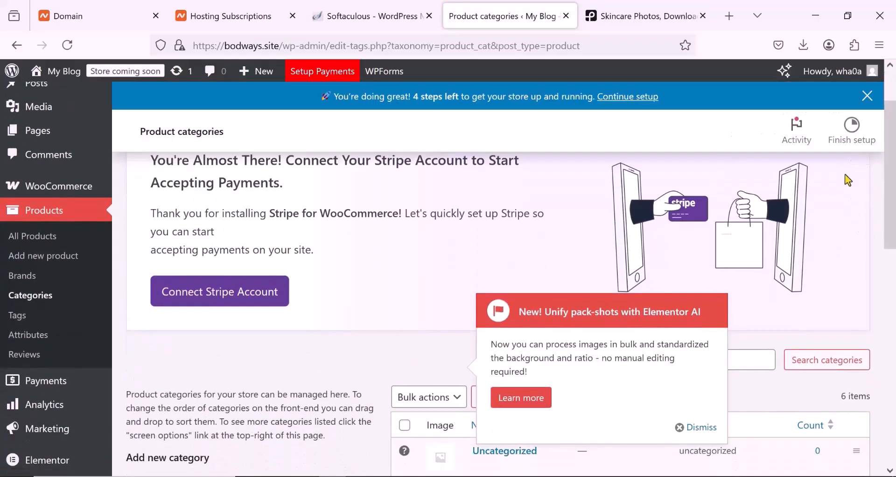
{"action": "scroll", "coordinate": [848, 186], "scroll_direction": "up", "scroll_amount": 2}
{"action": "left_click", "coordinate": [855, 216]}
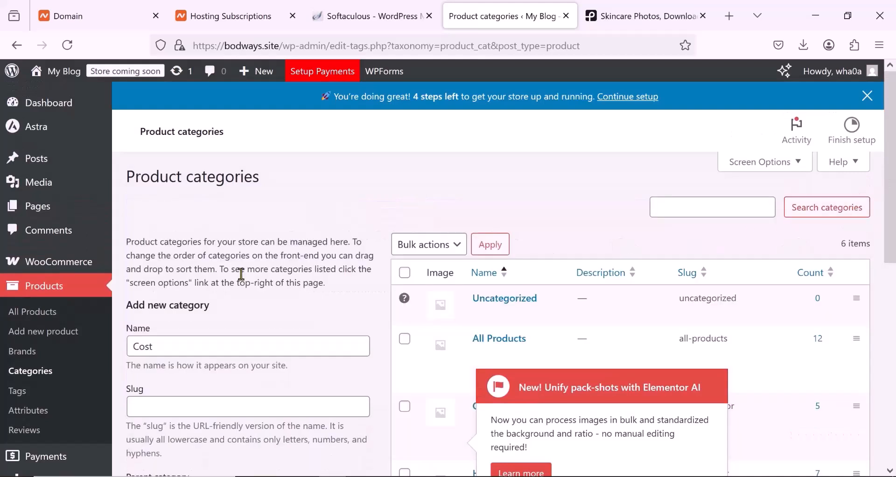
{"action": "scroll", "coordinate": [226, 277], "scroll_direction": "down", "scroll_amount": 2}
{"action": "left_click", "coordinate": [160, 271]}
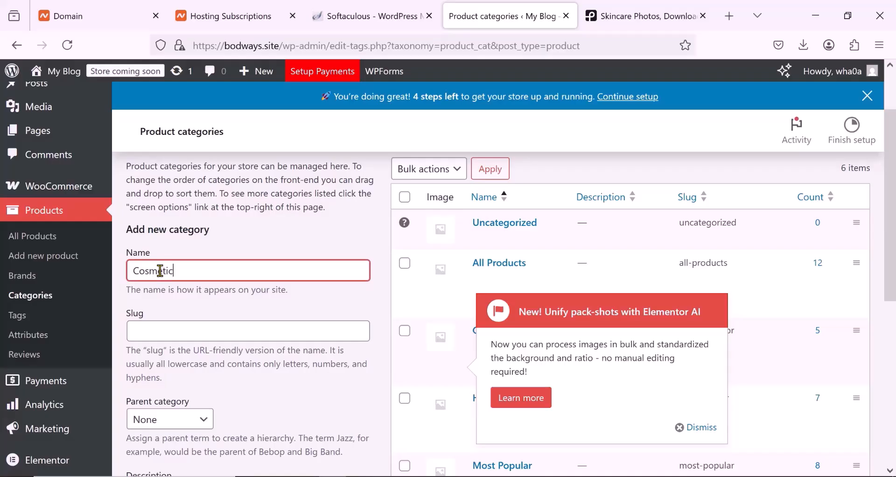
{"action": "scroll", "coordinate": [190, 293], "scroll_direction": "down", "scroll_amount": 2}
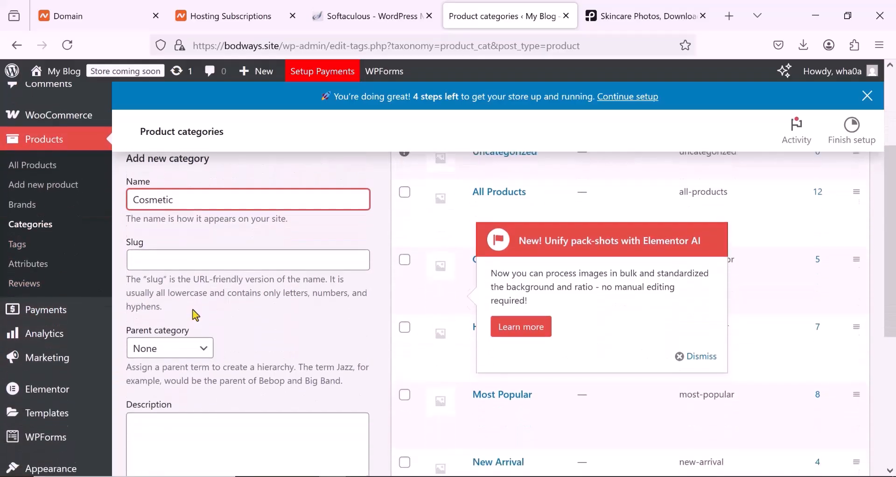
{"action": "scroll", "coordinate": [192, 443], "scroll_direction": "down", "scroll_amount": 6}
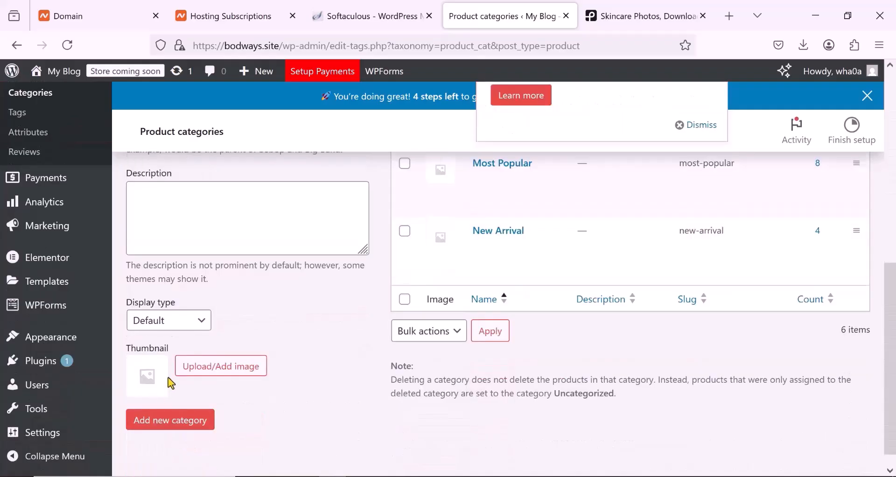
{"action": "left_click", "coordinate": [176, 421]}
- Dismiss the Elementor AI pop-up and look through the existing product categories
{"action": "scroll", "coordinate": [476, 336], "scroll_direction": "up", "scroll_amount": 6}
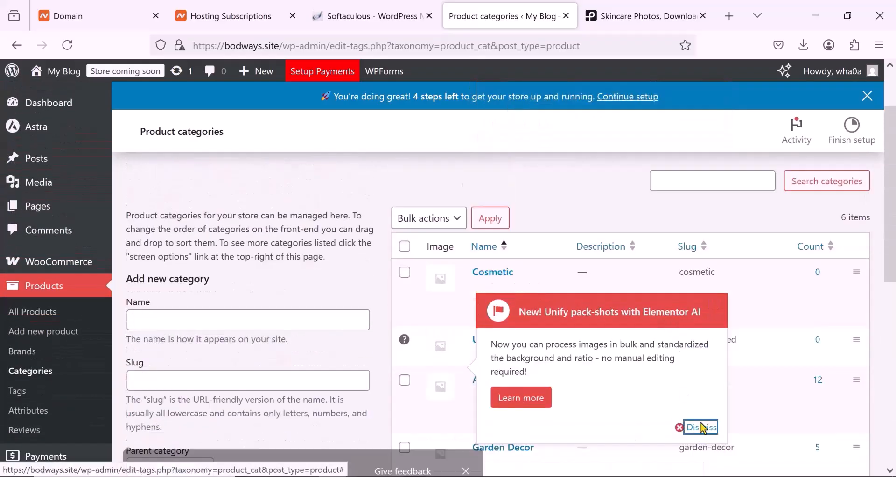
{"action": "left_click", "coordinate": [683, 424]}
{"action": "scroll", "coordinate": [530, 277], "scroll_direction": "down", "scroll_amount": 3}
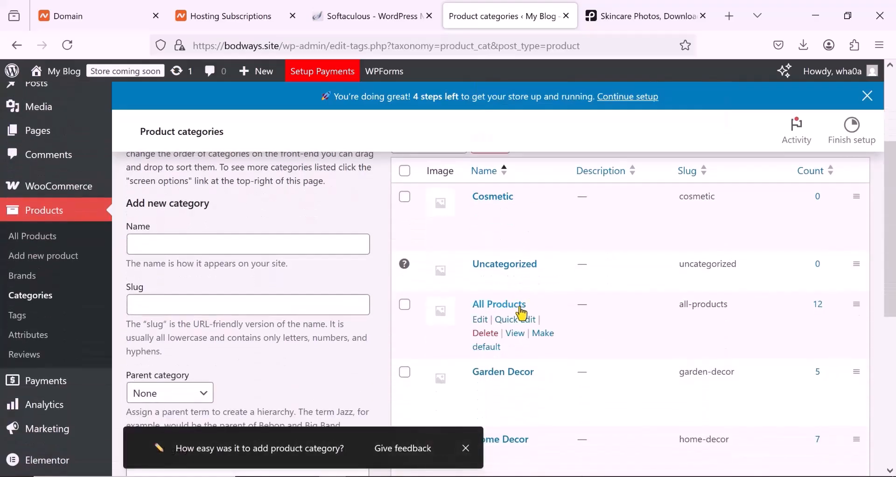
{"action": "scroll", "coordinate": [517, 312], "scroll_direction": "down", "scroll_amount": 3}
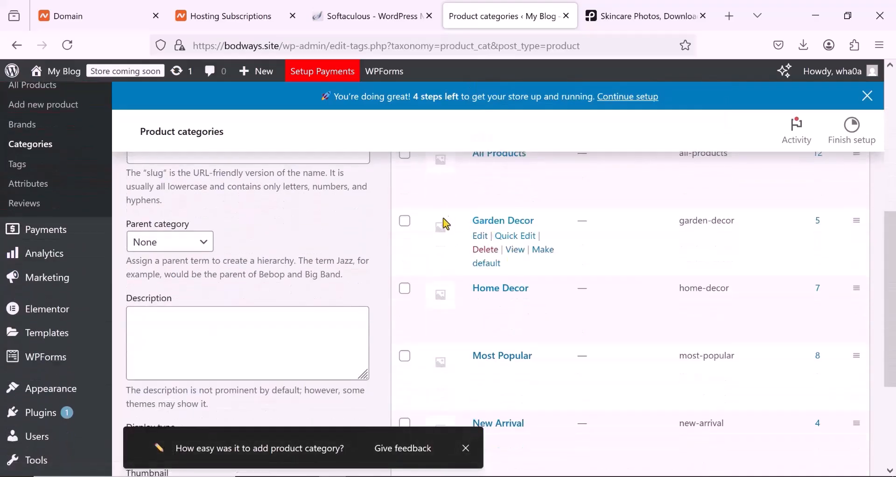
{"action": "scroll", "coordinate": [501, 290], "scroll_direction": "down", "scroll_amount": 1}
{"action": "scroll", "coordinate": [501, 292], "scroll_direction": "down", "scroll_amount": 2}
{"action": "scroll", "coordinate": [500, 293], "scroll_direction": "up", "scroll_amount": 3}
{"action": "mouse_move", "coordinate": [496, 239]}
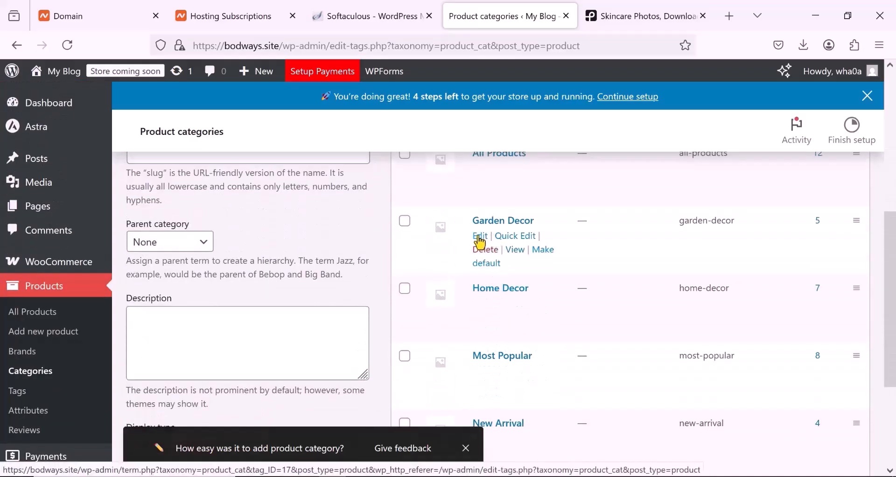
- Open the Garden Decor category for editing and change its name to Lashes
{"action": "left_click", "coordinate": [481, 242]}
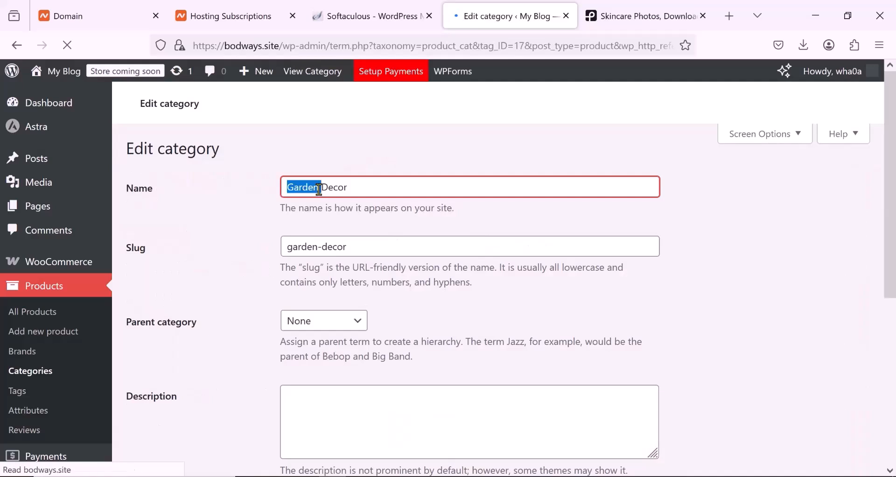
{"action": "triple_click", "coordinate": [320, 189]}
{"action": "type", "text": "Lashes"}
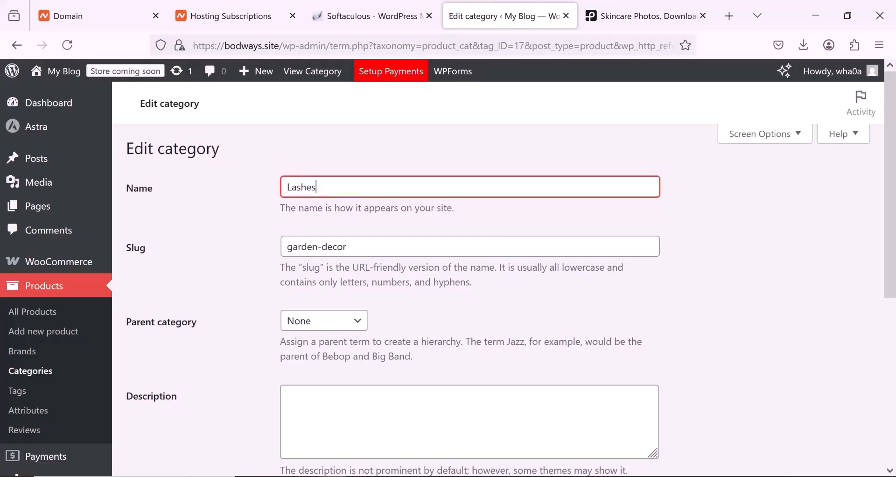
- Replace the category's slug with lashes, copied from its name, and save the updated category
{"action": "triple_click", "coordinate": [316, 246]}
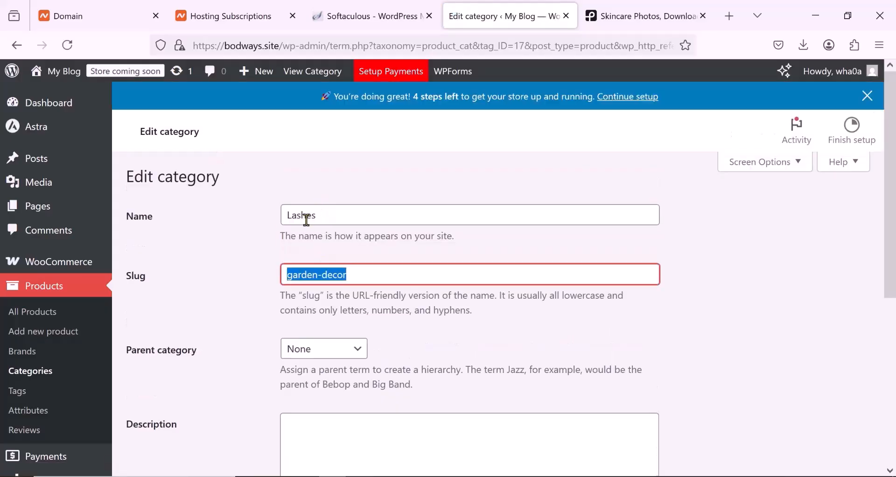
{"action": "double_click", "coordinate": [307, 220]}
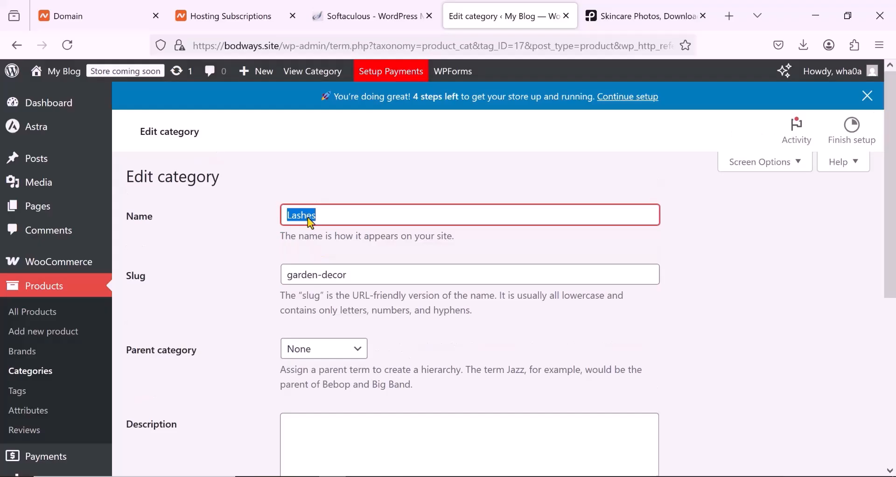
{"action": "right_click", "coordinate": [308, 218]}
{"action": "left_click", "coordinate": [353, 300]}
{"action": "double_click", "coordinate": [308, 279]}
{"action": "double_click", "coordinate": [318, 275]}
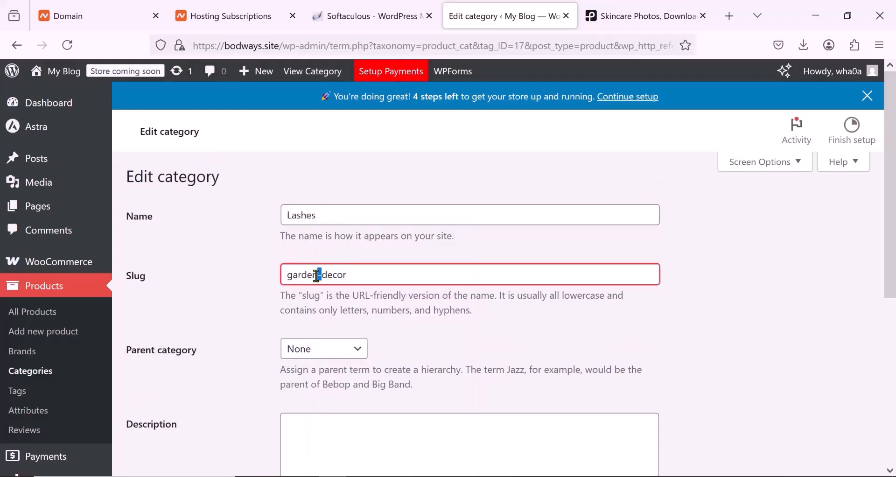
{"action": "triple_click", "coordinate": [316, 276]}
{"action": "right_click", "coordinate": [316, 276]}
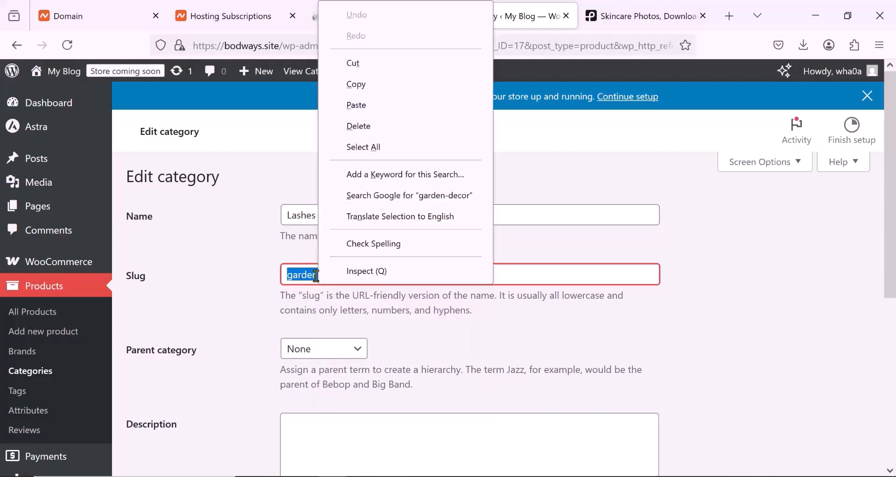
{"action": "left_click", "coordinate": [354, 109]}
{"action": "scroll", "coordinate": [317, 248], "scroll_direction": "down", "scroll_amount": 6}
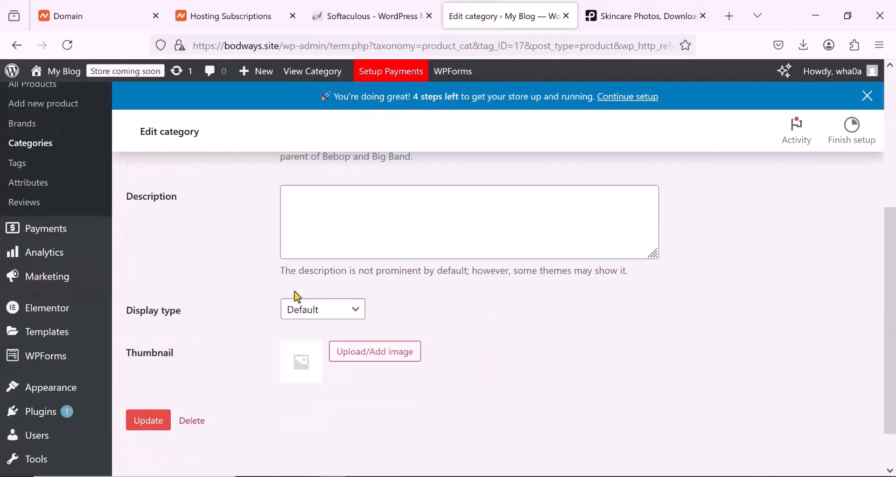
{"action": "left_click", "coordinate": [147, 373]}
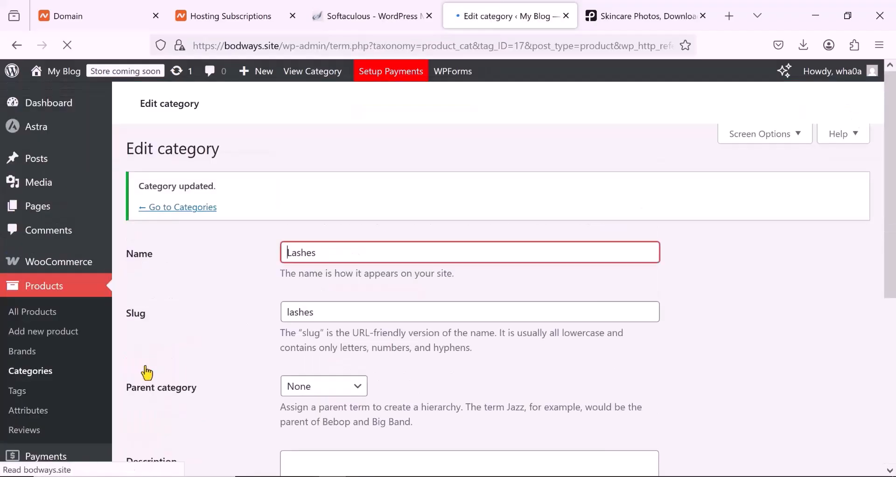
{"action": "scroll", "coordinate": [357, 296], "scroll_direction": "down", "scroll_amount": 5}
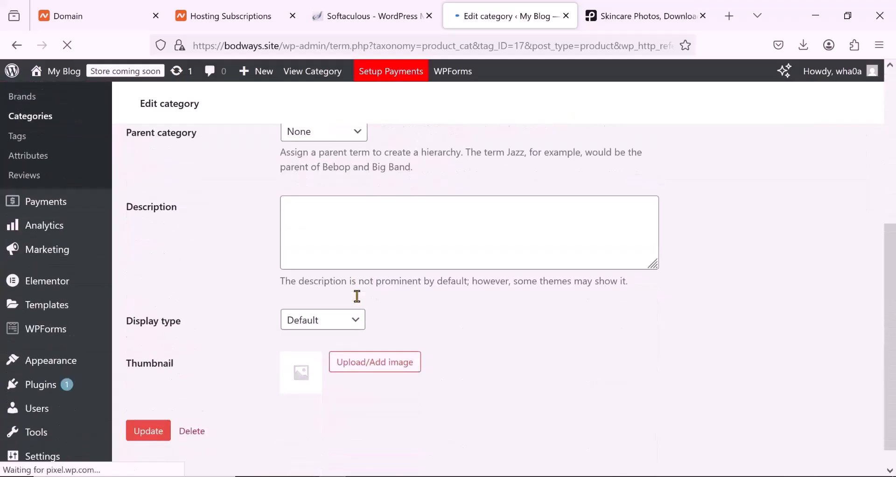
{"action": "scroll", "coordinate": [171, 341], "scroll_direction": "up", "scroll_amount": 2}
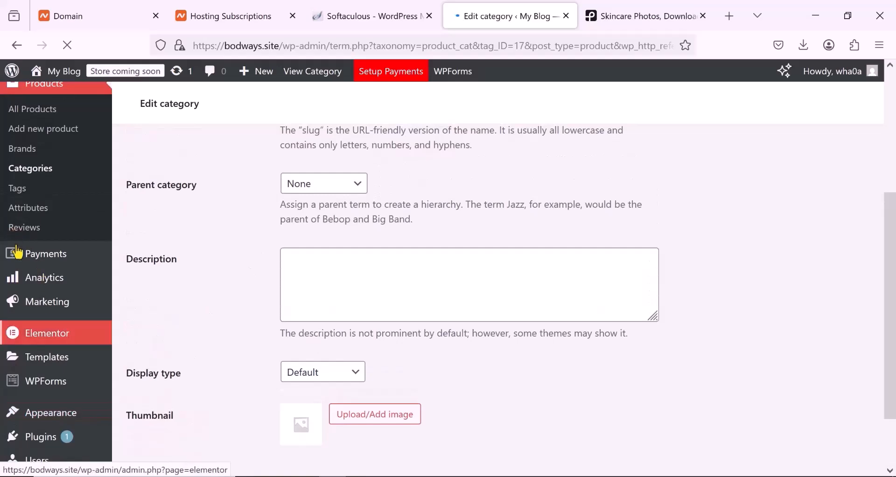
- Leave the category editor and open the list of all products in the store
{"action": "scroll", "coordinate": [55, 327], "scroll_direction": "up", "scroll_amount": 2}
{"action": "scroll", "coordinate": [53, 319], "scroll_direction": "down", "scroll_amount": 2}
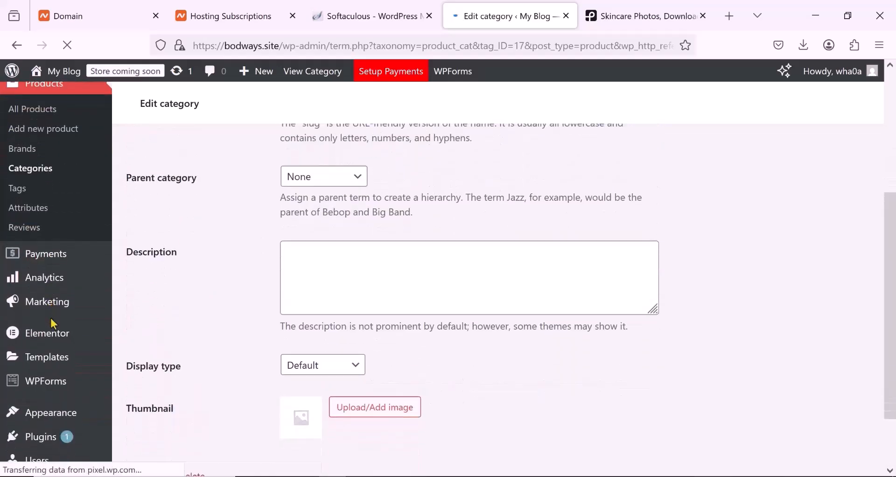
{"action": "scroll", "coordinate": [37, 370], "scroll_direction": "down", "scroll_amount": 2}
{"action": "scroll", "coordinate": [42, 369], "scroll_direction": "up", "scroll_amount": 4}
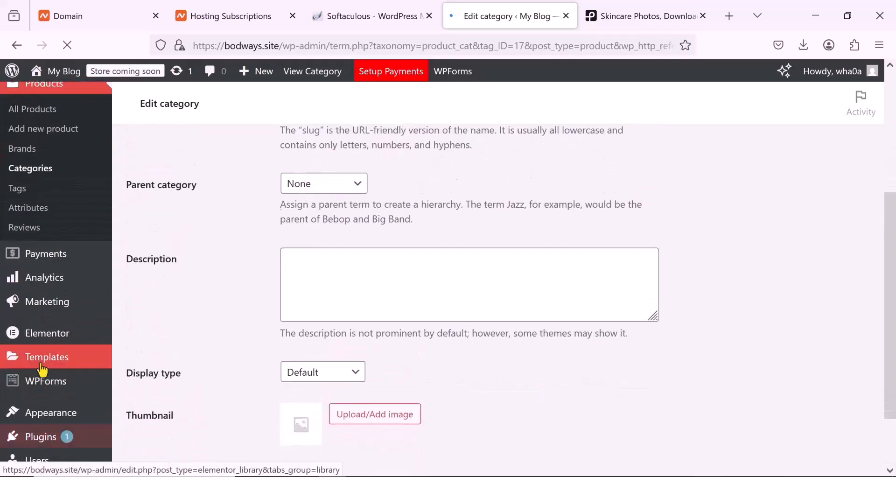
{"action": "left_click", "coordinate": [44, 239]}
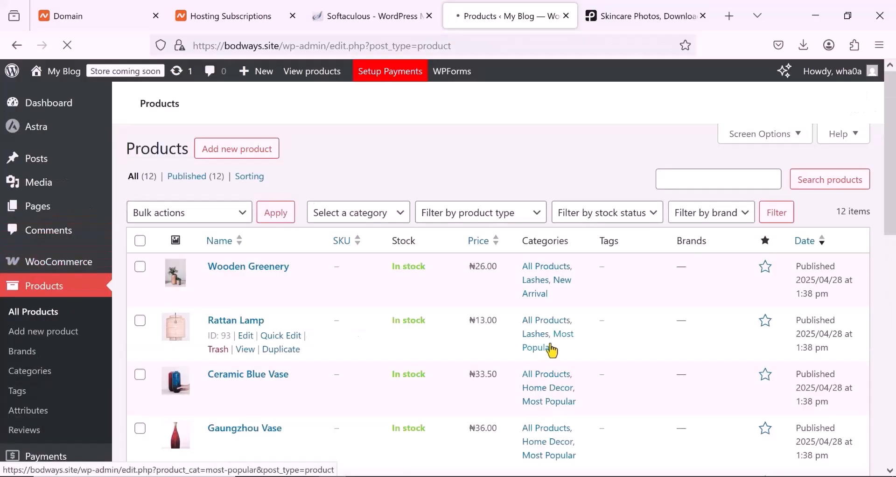
- Look through the template's products and open the Wooden Greenery product for editing
{"action": "scroll", "coordinate": [427, 303], "scroll_direction": "down", "scroll_amount": 1}
{"action": "scroll", "coordinate": [251, 240], "scroll_direction": "down", "scroll_amount": 2}
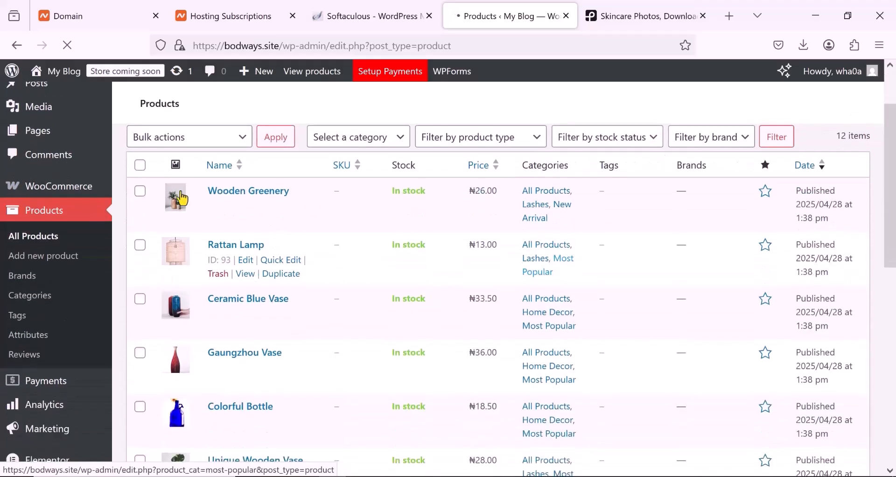
{"action": "scroll", "coordinate": [184, 220], "scroll_direction": "down", "scroll_amount": 3}
{"action": "scroll", "coordinate": [205, 243], "scroll_direction": "down", "scroll_amount": 4}
{"action": "scroll", "coordinate": [225, 261], "scroll_direction": "up", "scroll_amount": 4}
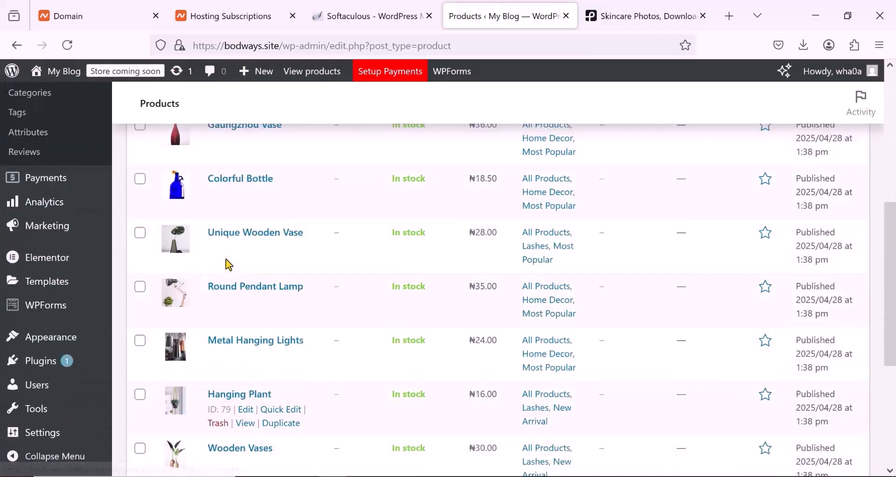
{"action": "scroll", "coordinate": [228, 265], "scroll_direction": "up", "scroll_amount": 5}
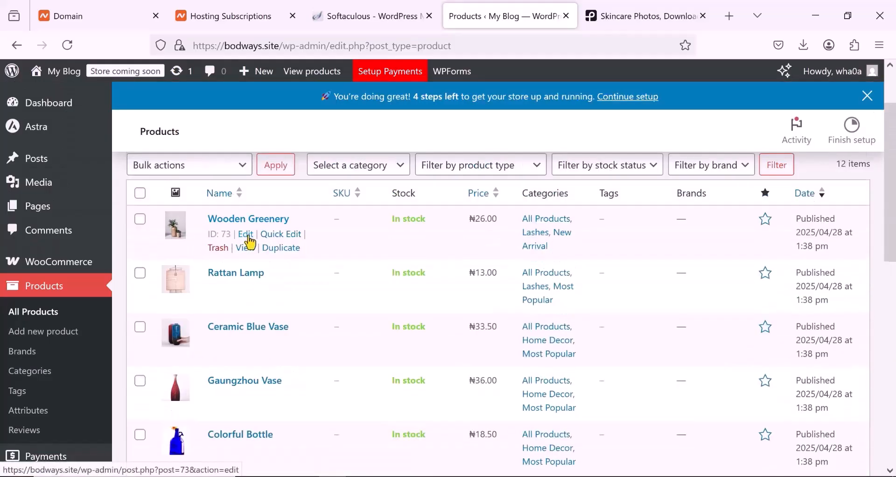
{"action": "scroll", "coordinate": [766, 215], "scroll_direction": "up", "scroll_amount": 2}
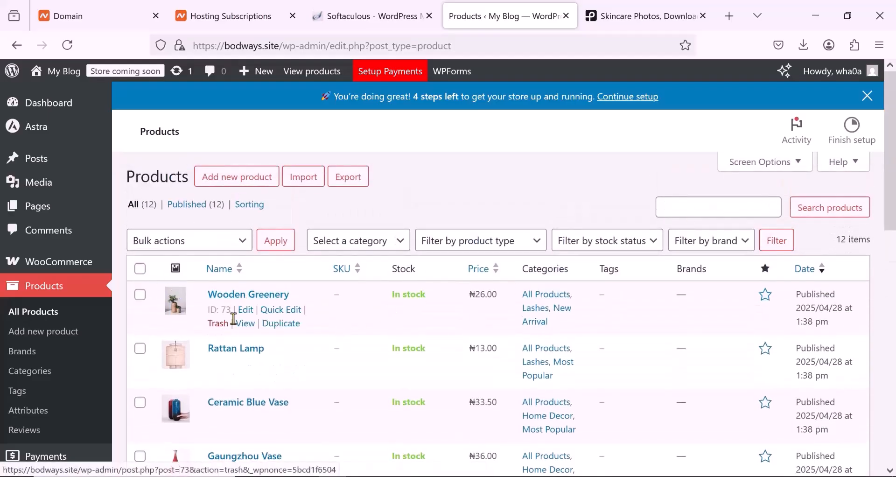
{"action": "left_click", "coordinate": [246, 310]}
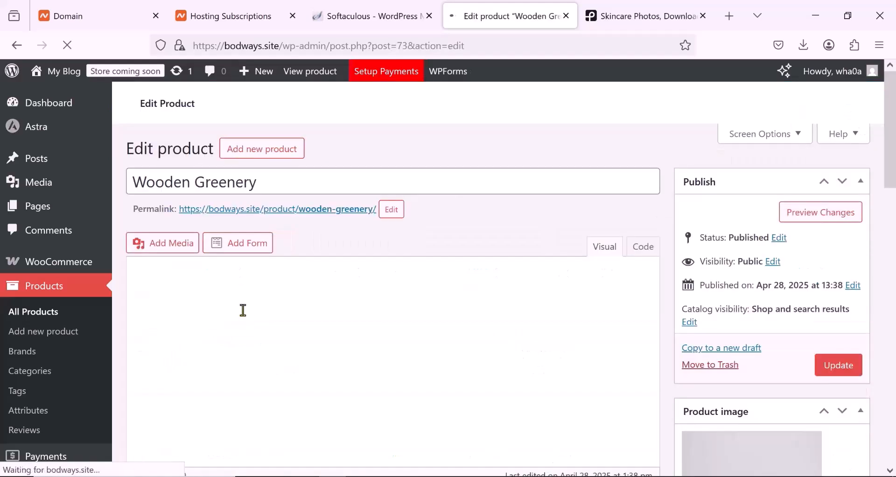
- Open the media uploader for replacing the product image of Wooden Greenery
{"action": "scroll", "coordinate": [243, 310], "scroll_direction": "down", "scroll_amount": 3}
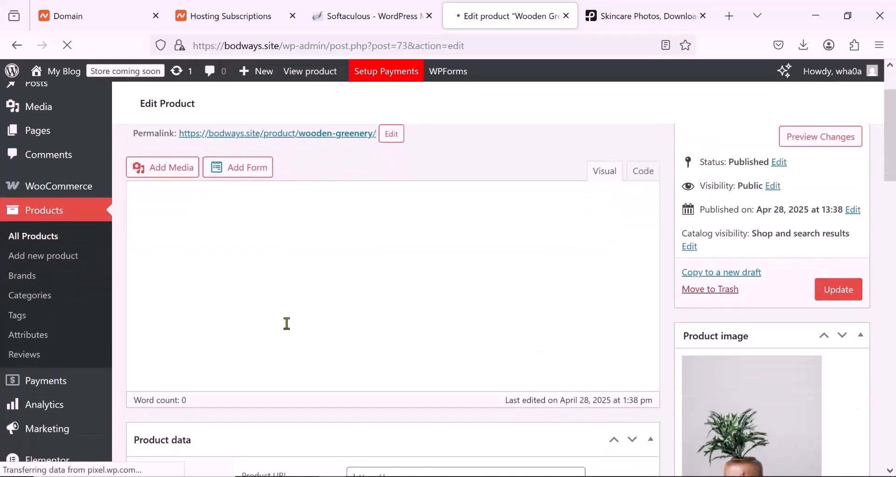
{"action": "scroll", "coordinate": [287, 323], "scroll_direction": "down", "scroll_amount": 2}
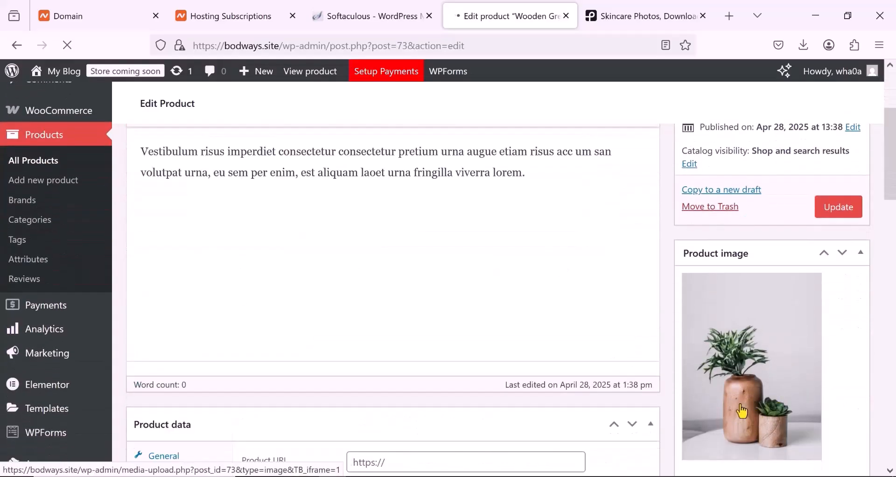
{"action": "left_click", "coordinate": [739, 409]}
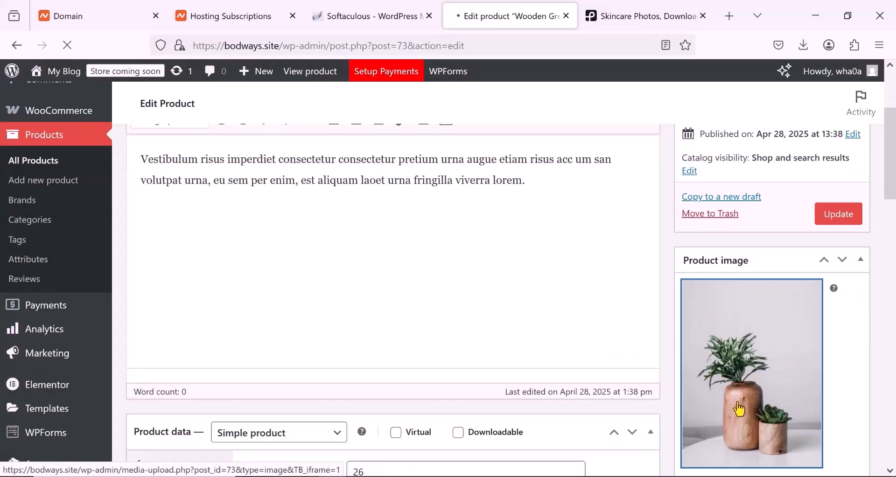
{"action": "scroll", "coordinate": [740, 409], "scroll_direction": "down", "scroll_amount": 5}
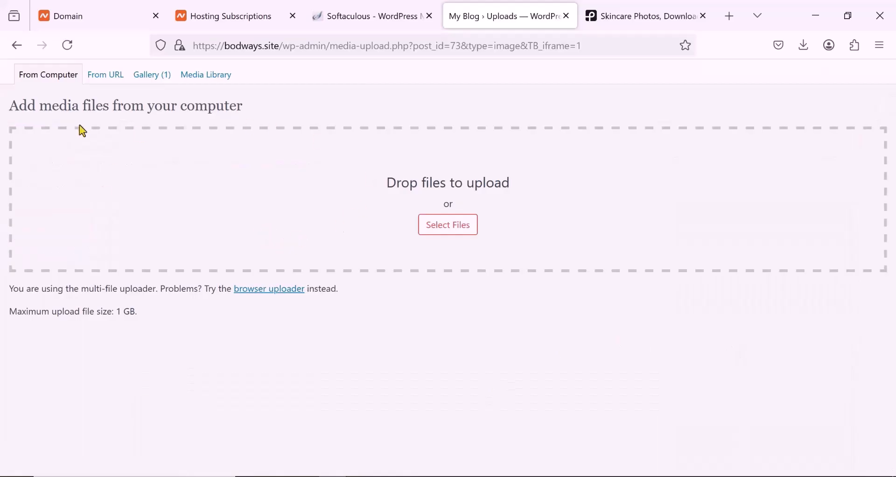
- Upload the five pexels cosmetics photos from the Downloads folder to the site's media
{"action": "left_click", "coordinate": [436, 227]}
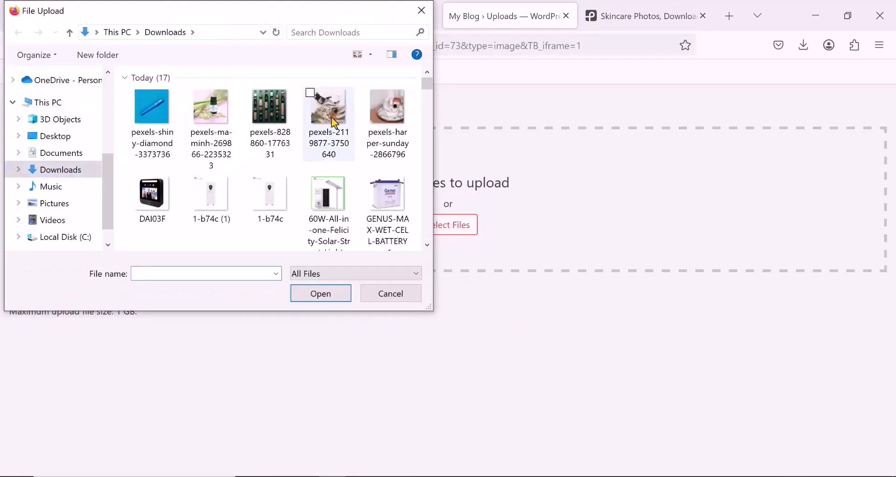
{"action": "left_click", "coordinate": [134, 92]}
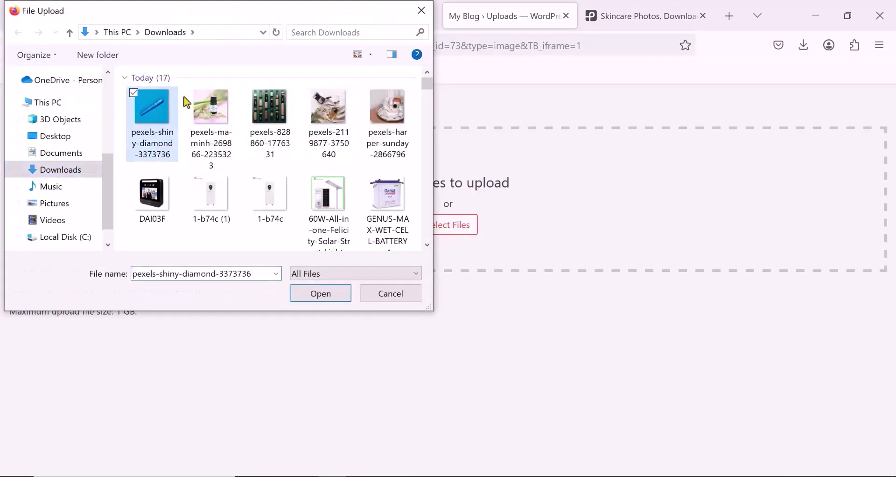
{"action": "left_click", "coordinate": [192, 92]}
{"action": "left_click", "coordinate": [251, 93]}
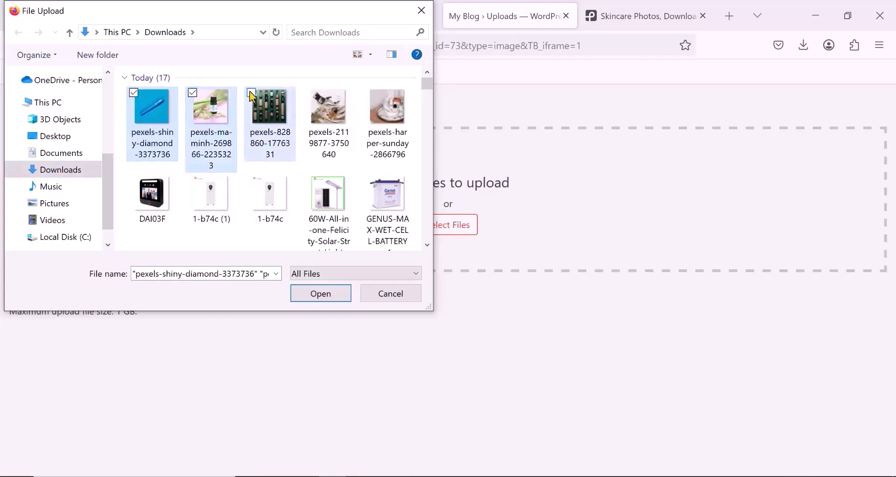
{"action": "left_click", "coordinate": [310, 93]}
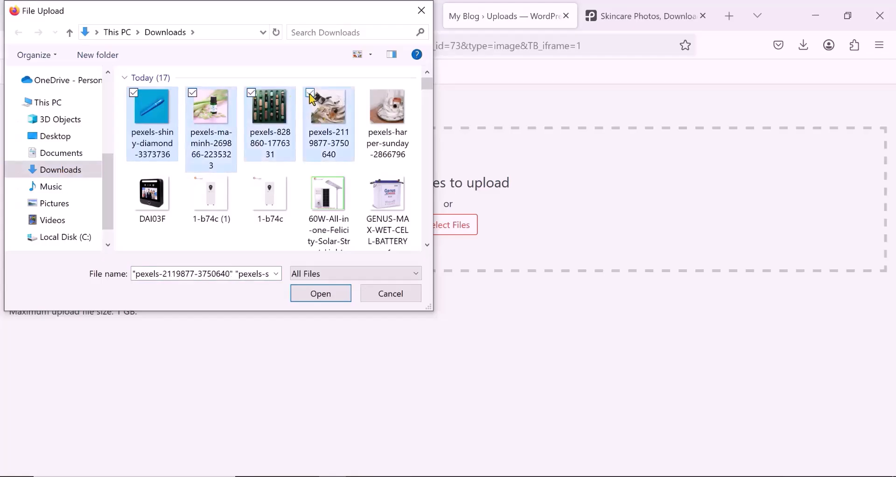
{"action": "left_click", "coordinate": [369, 93]}
{"action": "left_click", "coordinate": [328, 294]}
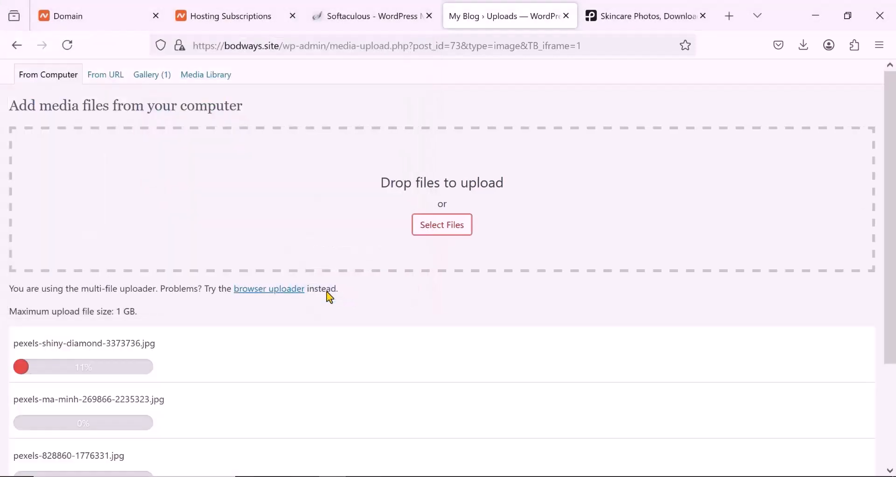
{"action": "scroll", "coordinate": [113, 370], "scroll_direction": "down", "scroll_amount": 3}
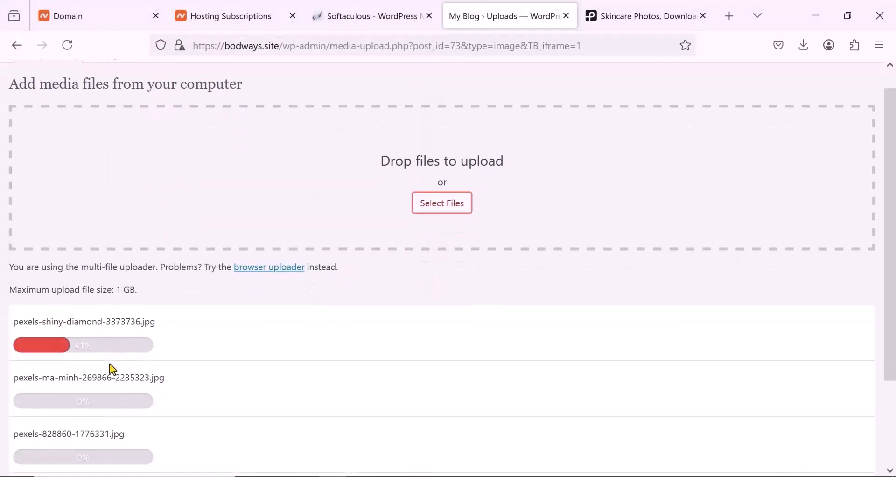
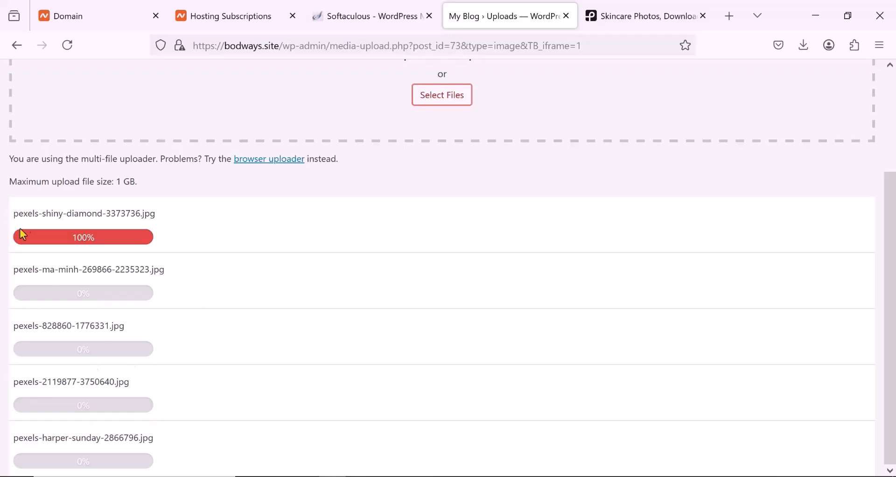
- Switch to Pexels, open the makeup photo results and look through them for further product images
{"action": "left_click", "coordinate": [627, 11]}
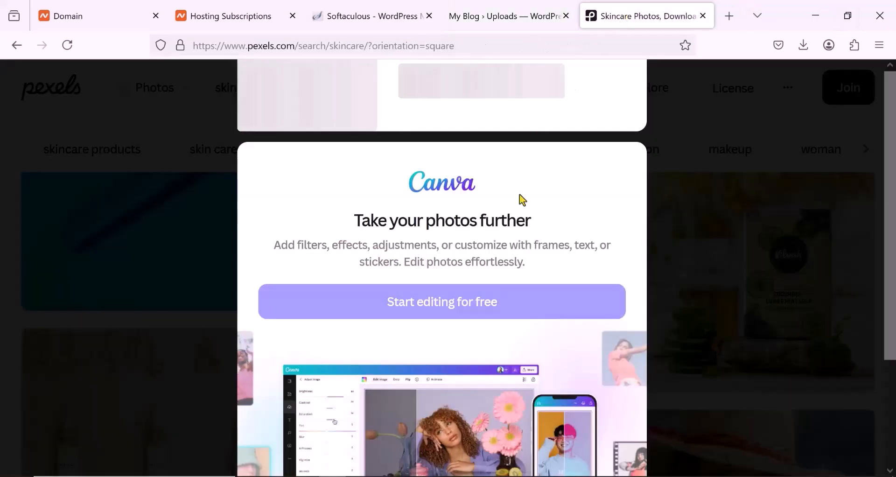
{"action": "left_click", "coordinate": [738, 156]}
{"action": "scroll", "coordinate": [611, 308], "scroll_direction": "down", "scroll_amount": 4}
{"action": "scroll", "coordinate": [611, 308], "scroll_direction": "up", "scroll_amount": 5}
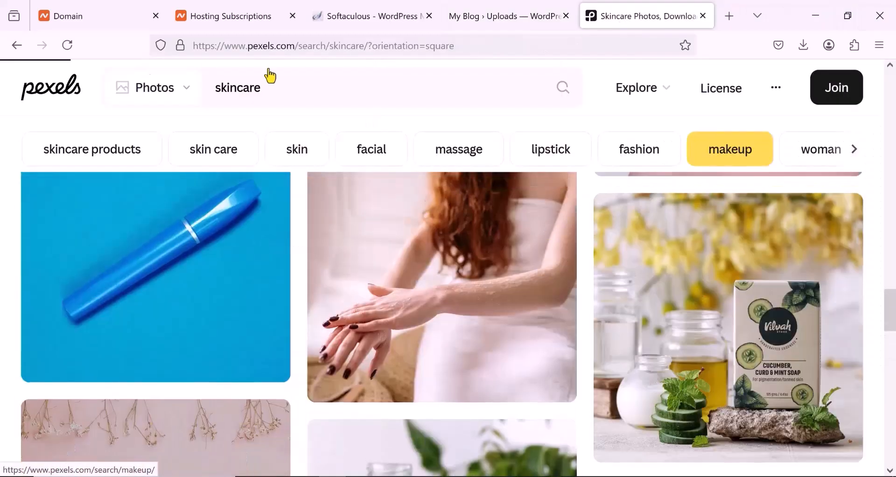
{"action": "scroll", "coordinate": [353, 330], "scroll_direction": "up", "scroll_amount": 4}
{"action": "scroll", "coordinate": [353, 330], "scroll_direction": "down", "scroll_amount": 10}
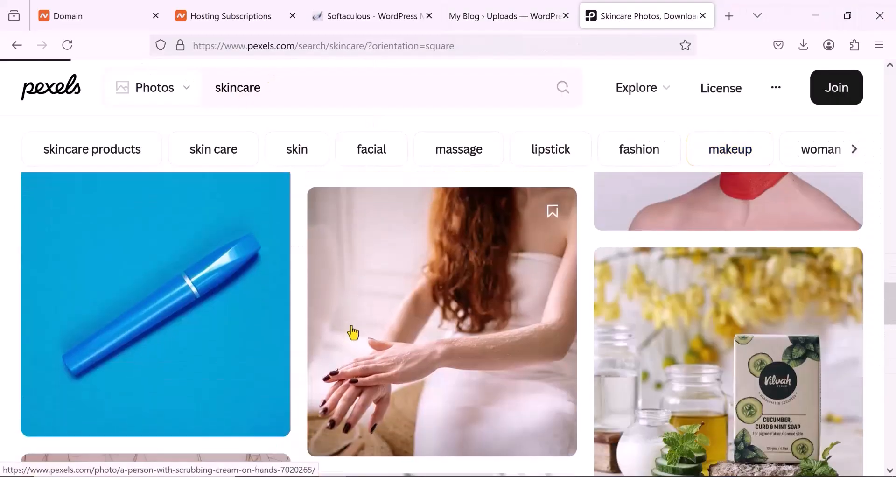
{"action": "scroll", "coordinate": [353, 332], "scroll_direction": "down", "scroll_amount": 10}
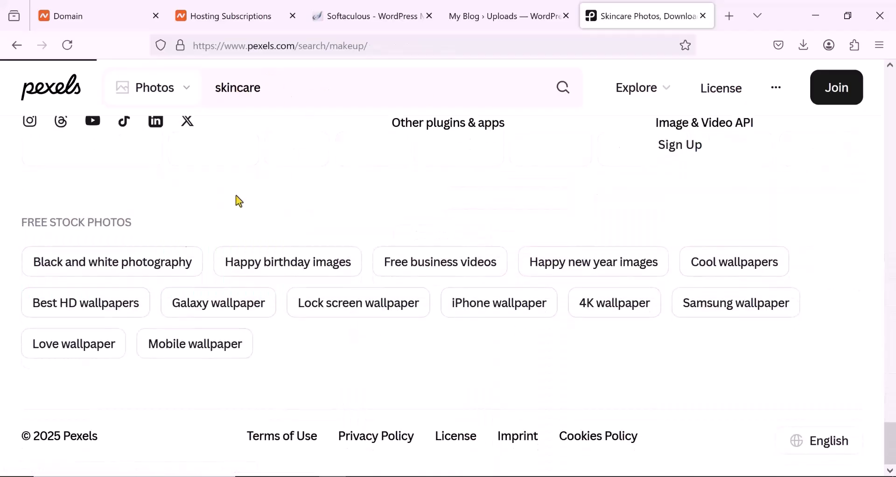
{"action": "scroll", "coordinate": [261, 226], "scroll_direction": "up", "scroll_amount": 10}
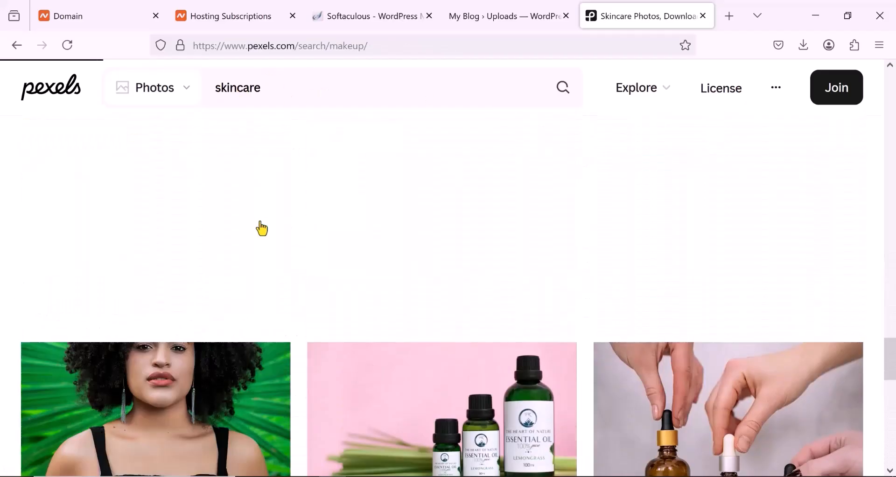
{"action": "scroll", "coordinate": [262, 226], "scroll_direction": "down", "scroll_amount": 3}
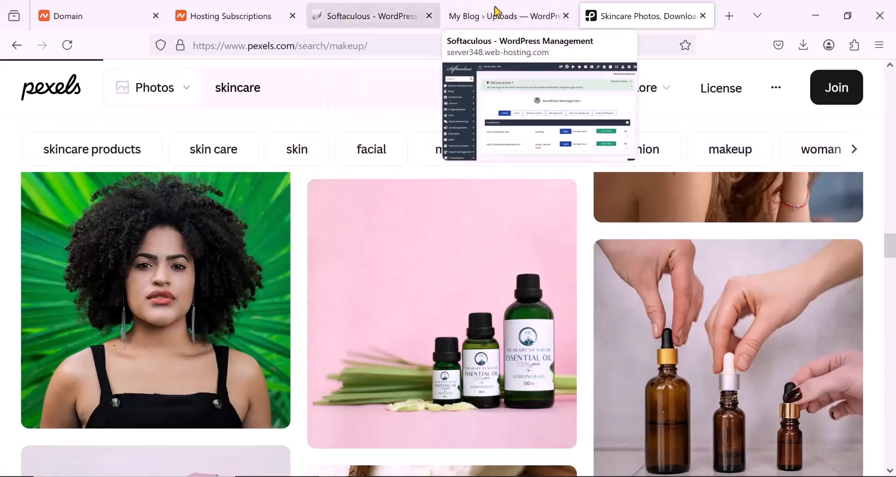
- Return to the WordPress media upload and set the lemongrass essential oil bottle photo as Wooden Greenery's product image
{"action": "left_click", "coordinate": [499, 20]}
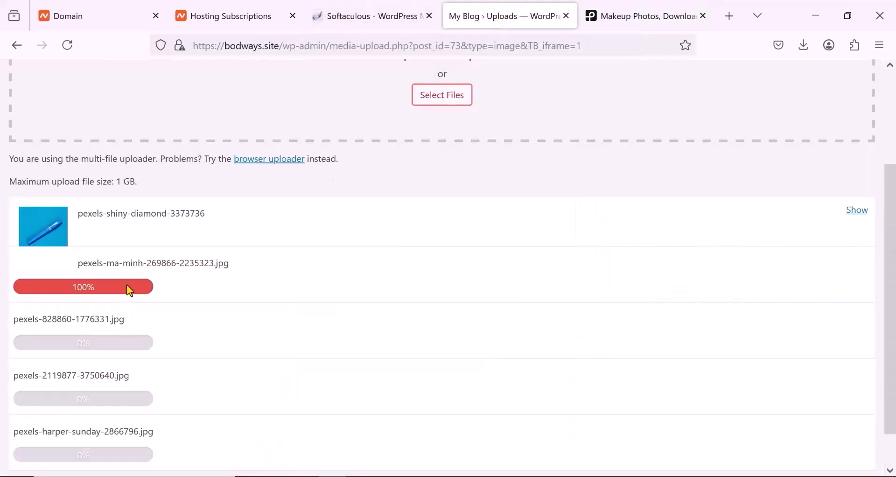
{"action": "scroll", "coordinate": [127, 285], "scroll_direction": "down", "scroll_amount": 2}
{"action": "scroll", "coordinate": [127, 285], "scroll_direction": "up", "scroll_amount": 2}
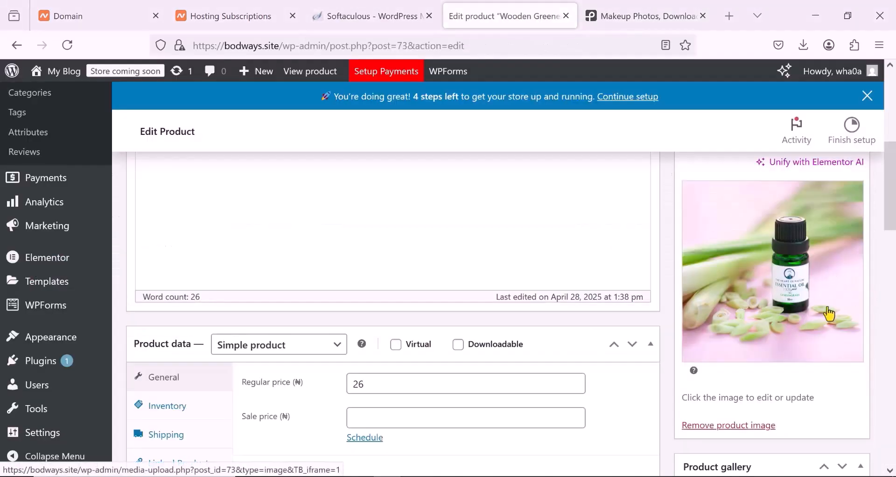
- Rename the Wooden Greenery product to "Natural Essential OIL"
{"action": "scroll", "coordinate": [803, 315], "scroll_direction": "up", "scroll_amount": 5}
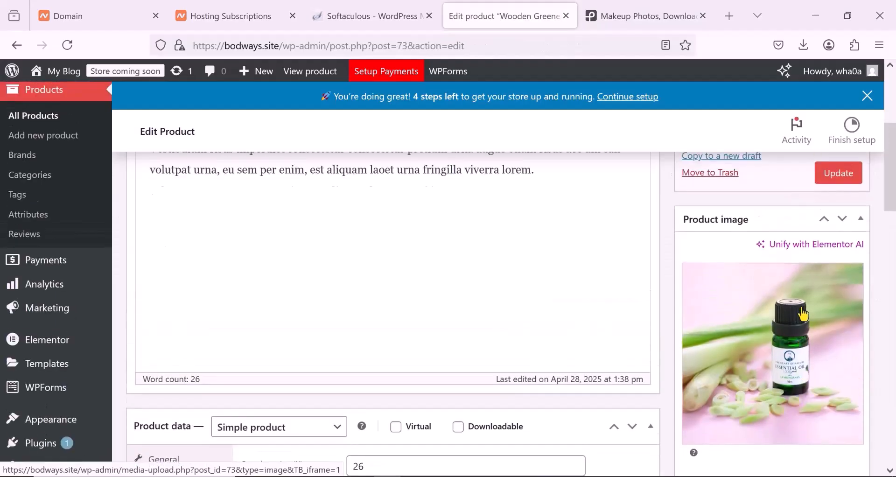
{"action": "scroll", "coordinate": [789, 322], "scroll_direction": "down", "scroll_amount": 5}
{"action": "scroll", "coordinate": [311, 211], "scroll_direction": "up", "scroll_amount": 5}
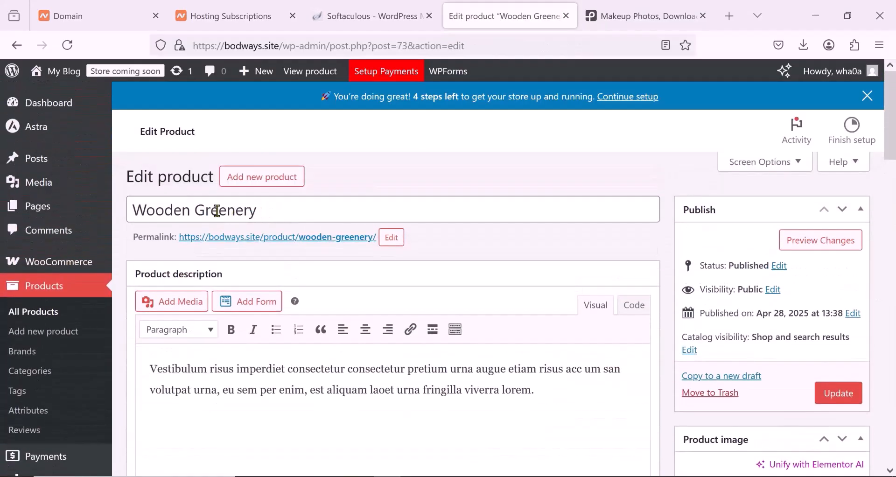
{"action": "triple_click", "coordinate": [217, 211]}
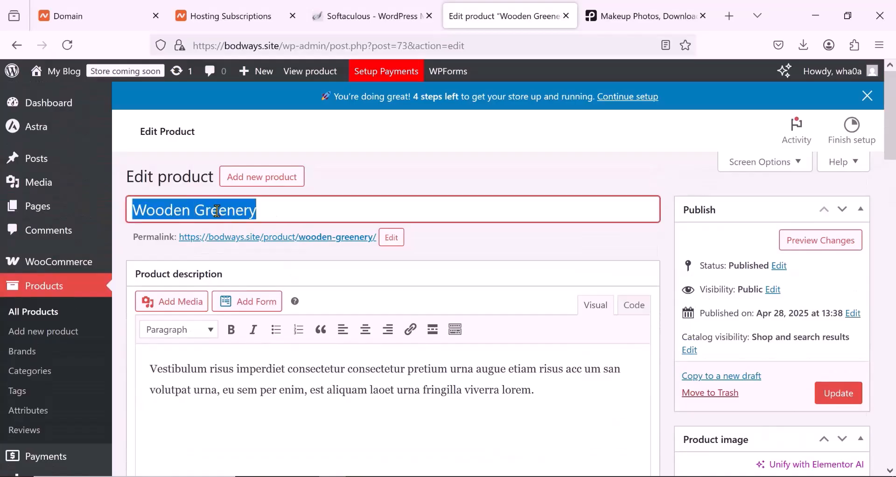
{"action": "type", "text": "Natural Essentia"}
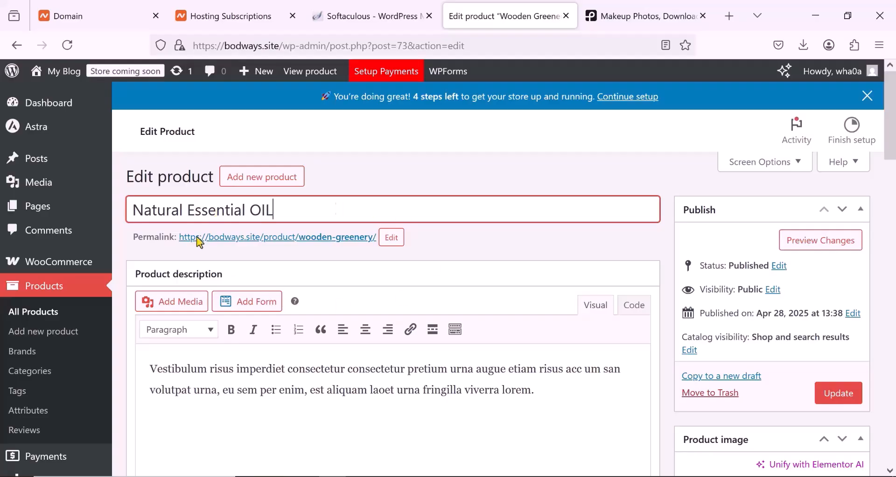
- Copy the new product title into the permalink slug and apply it as natural-essential-oil
{"action": "right_click", "coordinate": [240, 209]}
{"action": "left_click", "coordinate": [287, 283]}
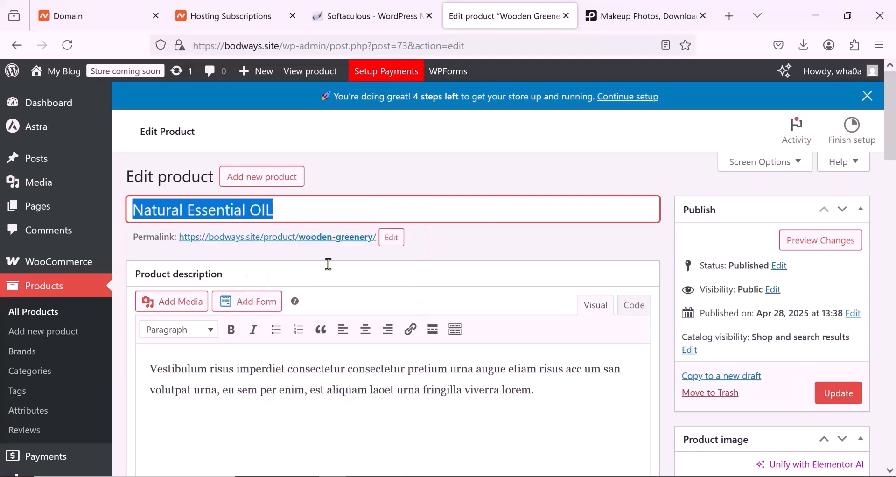
{"action": "left_click", "coordinate": [392, 238]}
{"action": "triple_click", "coordinate": [315, 242]}
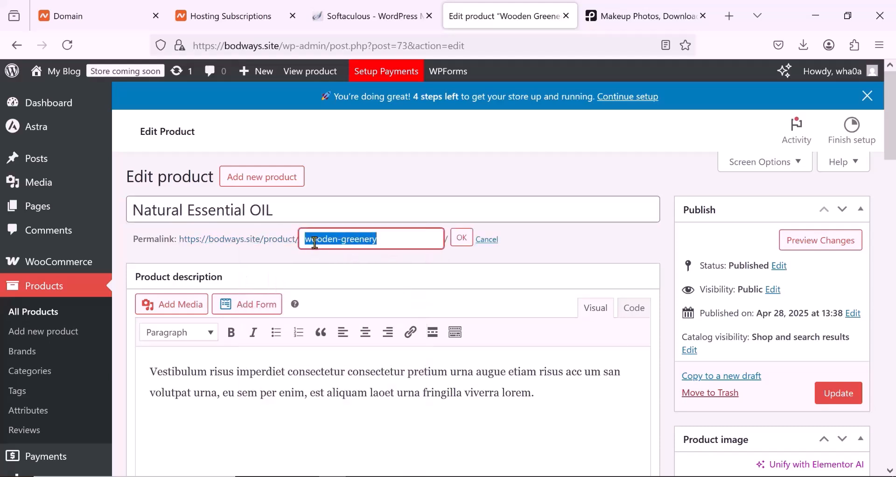
{"action": "right_click", "coordinate": [315, 242]}
{"action": "left_click", "coordinate": [365, 326]}
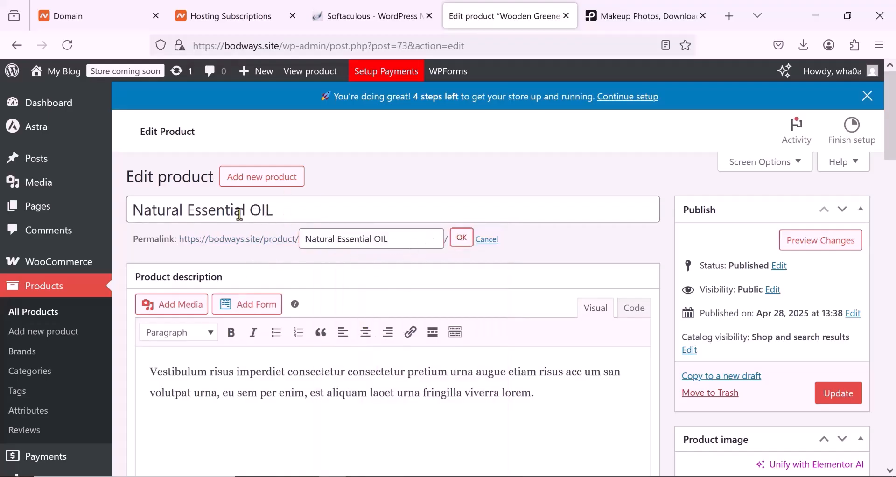
{"action": "key", "text": "Return"}
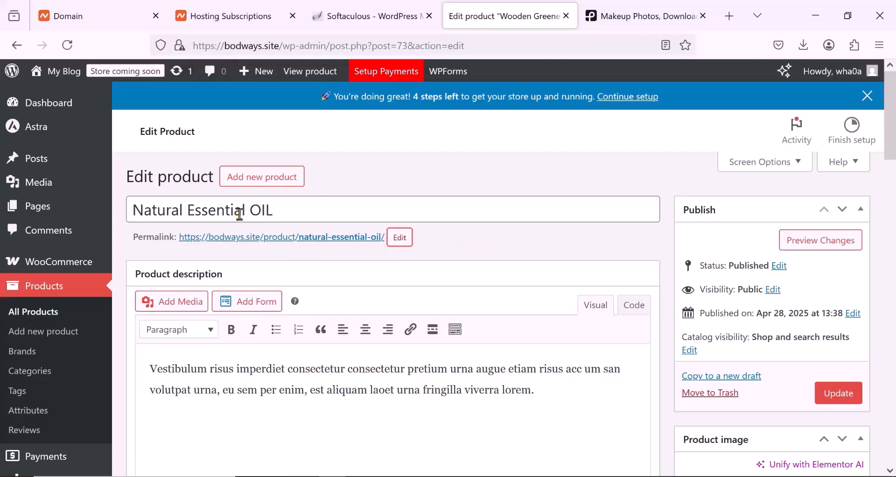
{"action": "scroll", "coordinate": [239, 214], "scroll_direction": "down", "scroll_amount": 3}
{"action": "scroll", "coordinate": [248, 248], "scroll_direction": "up", "scroll_amount": 2}
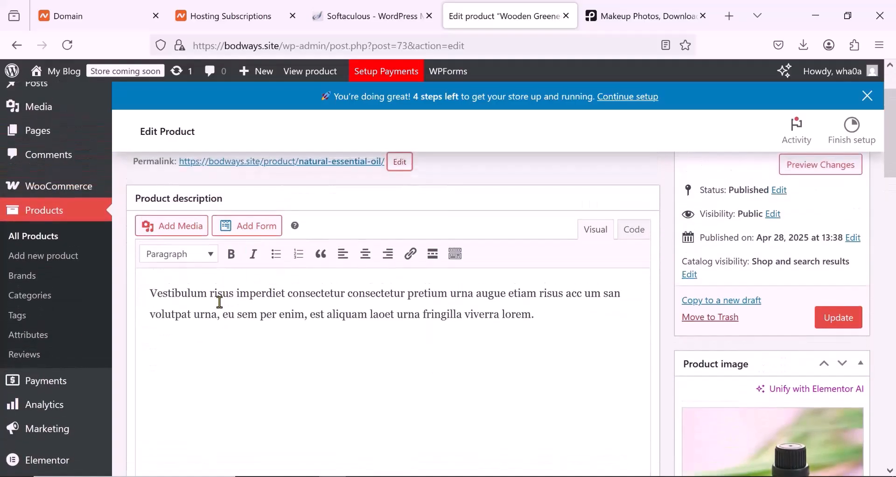
{"action": "triple_click", "coordinate": [220, 302]}
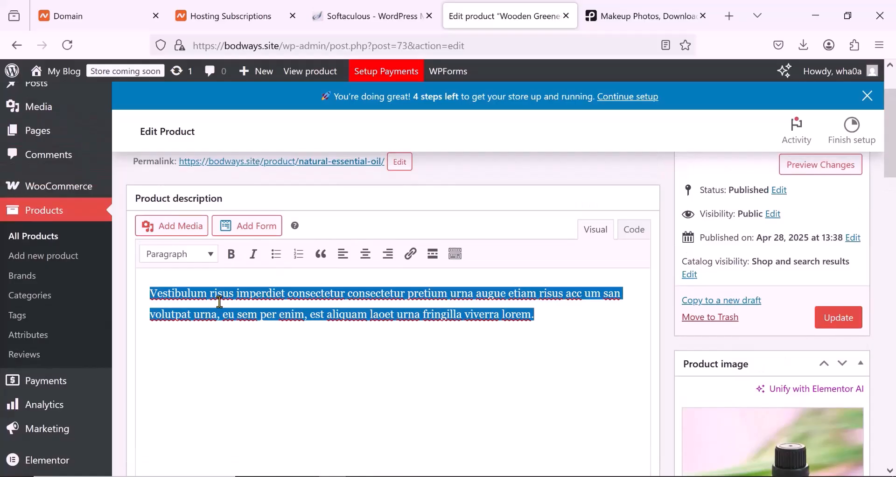
{"action": "scroll", "coordinate": [220, 302], "scroll_direction": "down", "scroll_amount": 5}
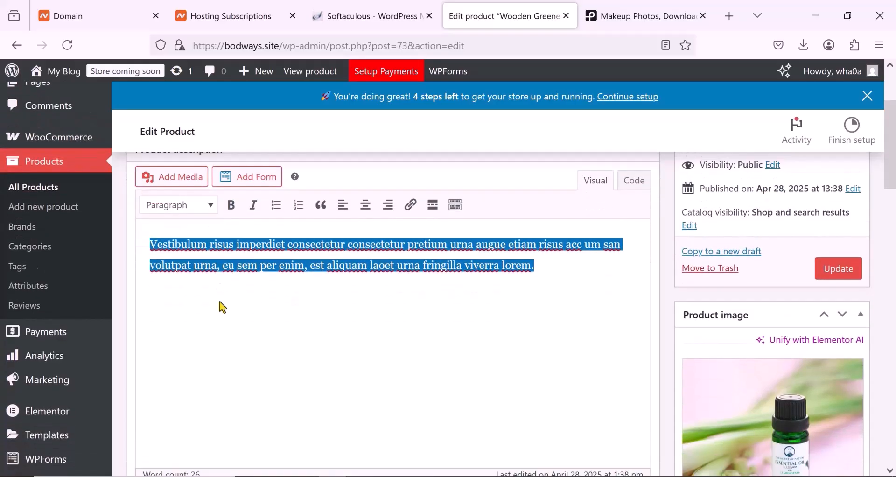
- Set the product's regular price to 56000 and its sale price to 45000 naira
{"action": "left_click", "coordinate": [366, 313]}
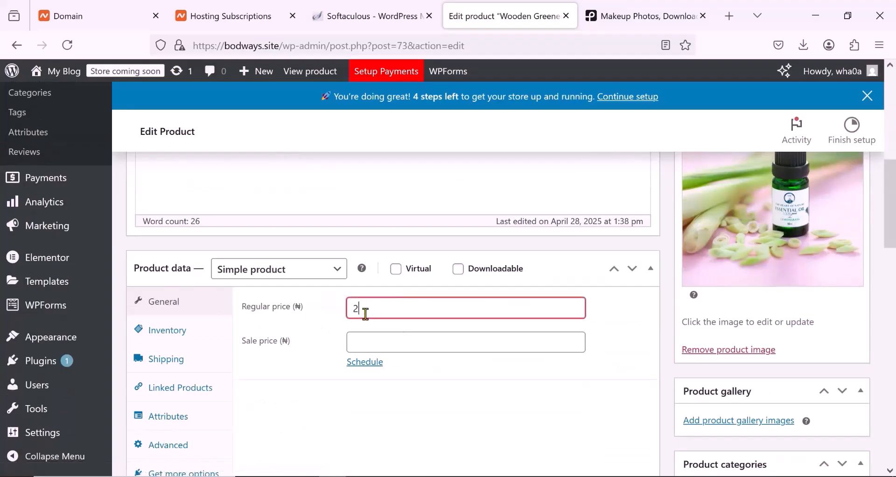
{"action": "type", "text": "5"}
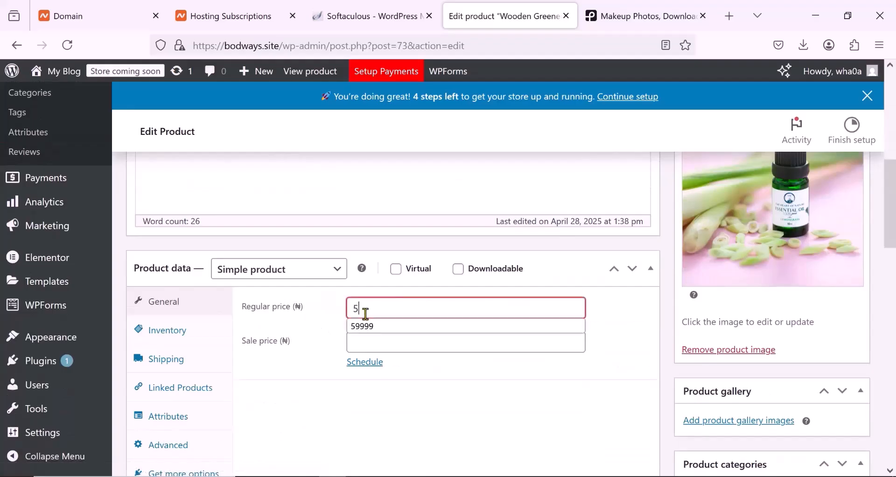
{"action": "type", "text": "6000"}
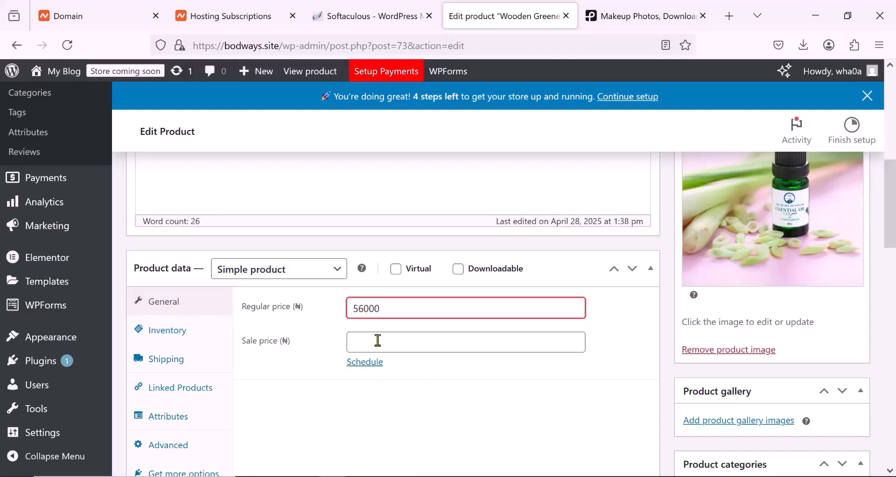
{"action": "left_click", "coordinate": [378, 340]}
{"action": "type", "text": "45000"}
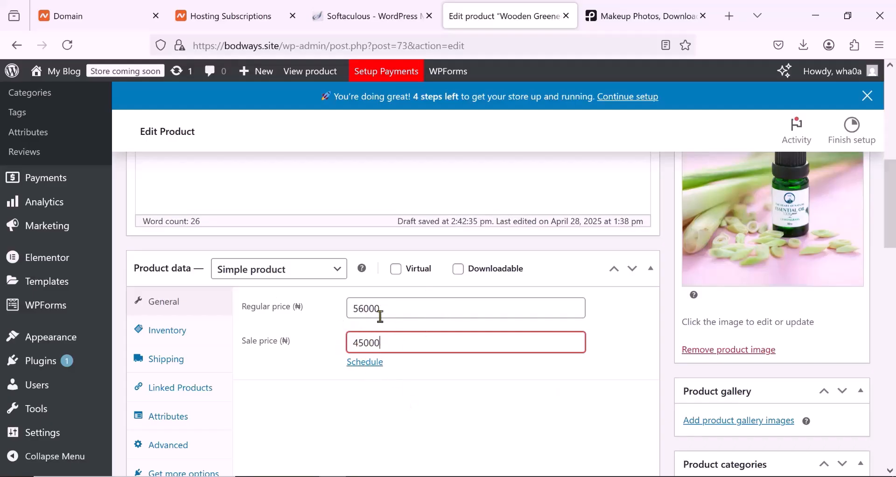
{"action": "double_click", "coordinate": [368, 345]}
{"action": "left_click", "coordinate": [390, 342]}
- Assign the product to the Cosmetic category and remove it from Lashes
{"action": "scroll", "coordinate": [335, 349], "scroll_direction": "down", "scroll_amount": 5}
{"action": "scroll", "coordinate": [338, 357], "scroll_direction": "down", "scroll_amount": 2}
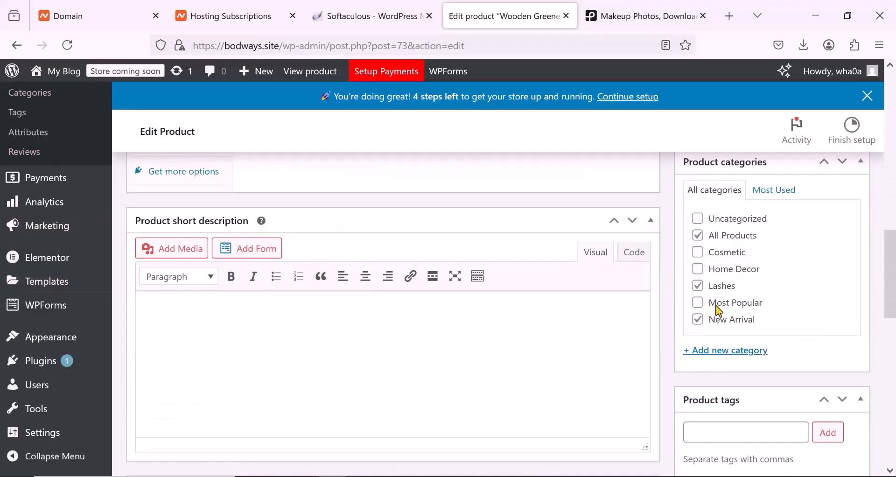
{"action": "scroll", "coordinate": [716, 310], "scroll_direction": "up", "scroll_amount": 2}
{"action": "scroll", "coordinate": [719, 327], "scroll_direction": "down", "scroll_amount": 4}
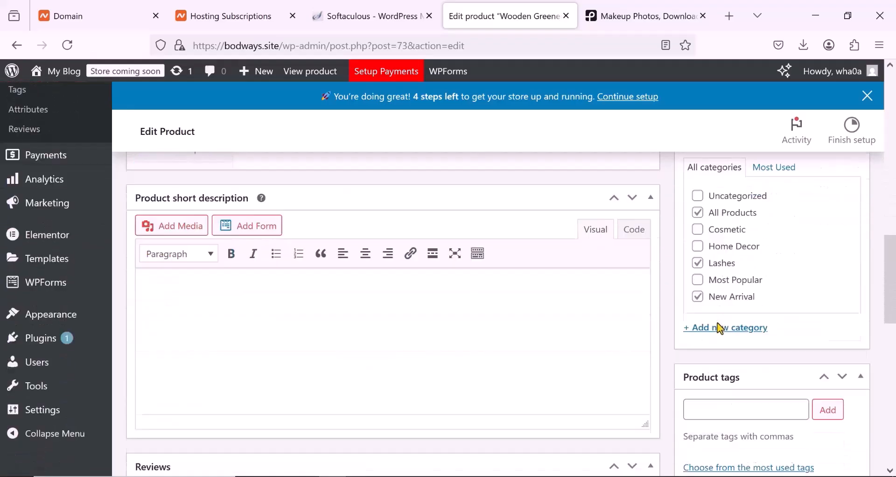
{"action": "scroll", "coordinate": [716, 320], "scroll_direction": "up", "scroll_amount": 2}
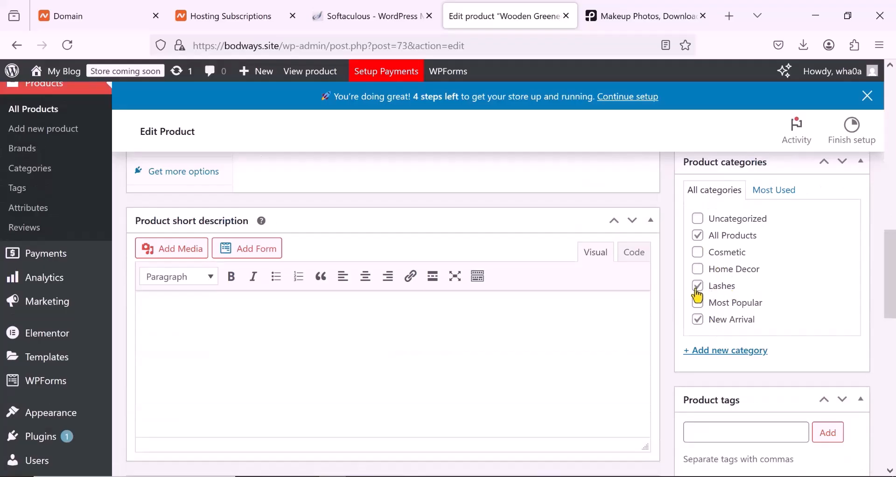
{"action": "scroll", "coordinate": [695, 299], "scroll_direction": "up", "scroll_amount": 2}
{"action": "left_click", "coordinate": [698, 328]}
{"action": "left_click", "coordinate": [698, 362]}
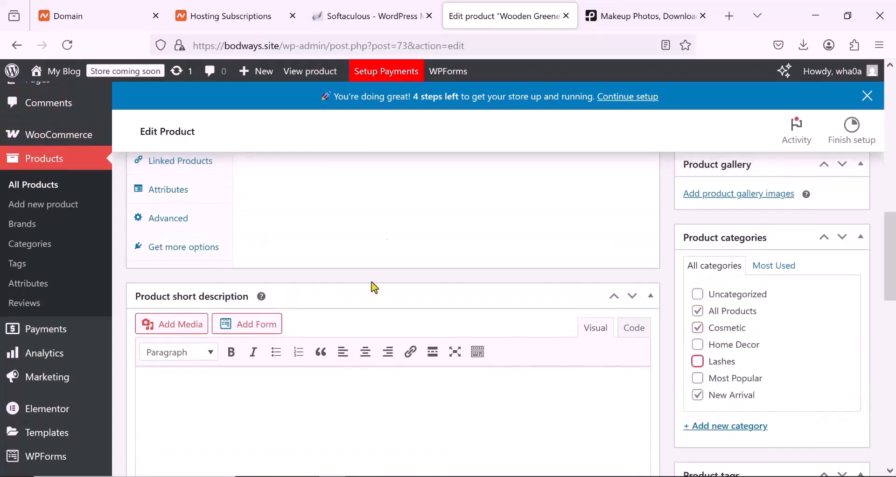
- Deselect the description text and update the Natural Essential OIL product to save its changes
{"action": "scroll", "coordinate": [399, 294], "scroll_direction": "up", "scroll_amount": 5}
{"action": "scroll", "coordinate": [399, 294], "scroll_direction": "up", "scroll_amount": 3}
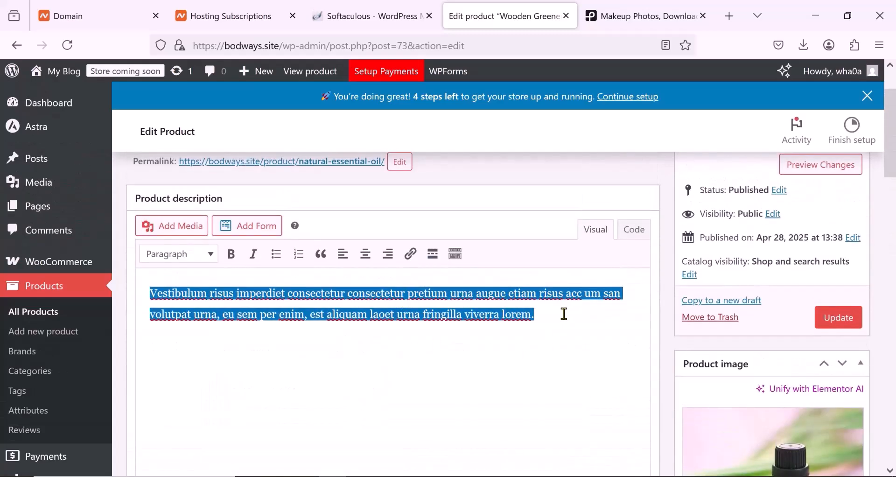
{"action": "left_click", "coordinate": [553, 327]}
{"action": "scroll", "coordinate": [553, 329], "scroll_direction": "down", "scroll_amount": 1}
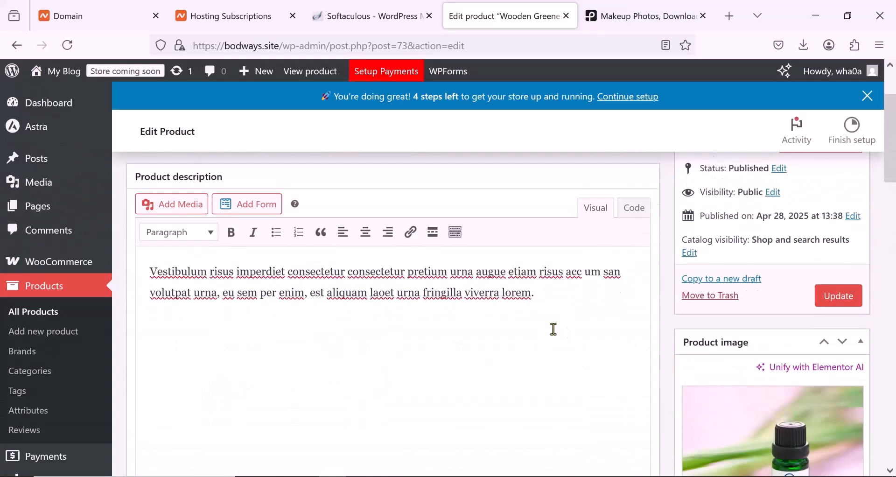
{"action": "scroll", "coordinate": [553, 329], "scroll_direction": "down", "scroll_amount": 3}
{"action": "left_click", "coordinate": [840, 167]}
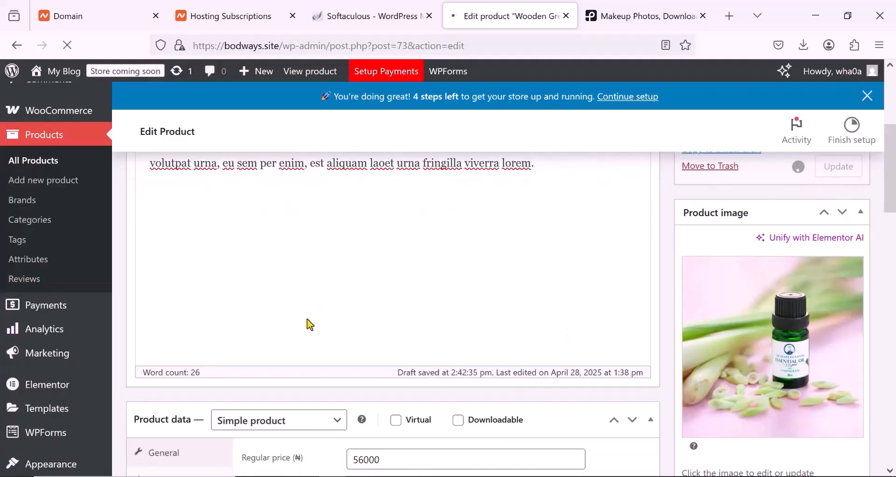
{"action": "scroll", "coordinate": [388, 320], "scroll_direction": "up", "scroll_amount": 4}
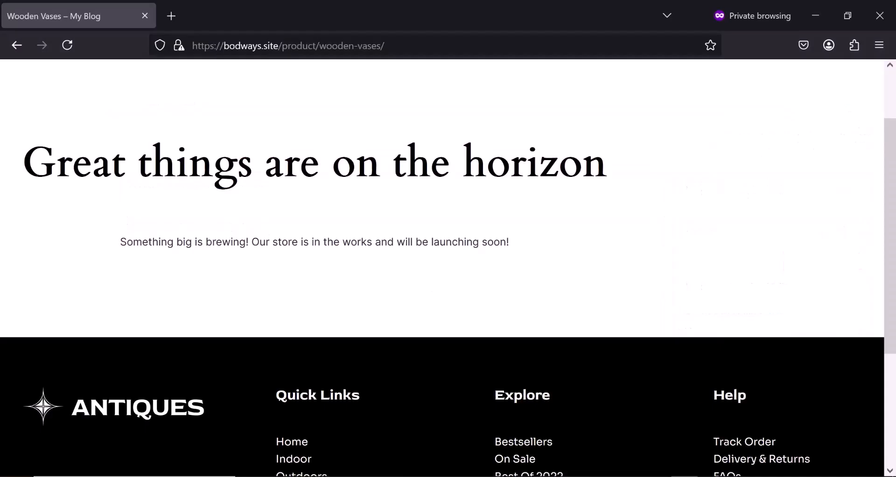
- Check the storefront's All Products page in the private window, and examine the edited product under New Arrivals on the home page
{"action": "left_click", "coordinate": [285, 99]}
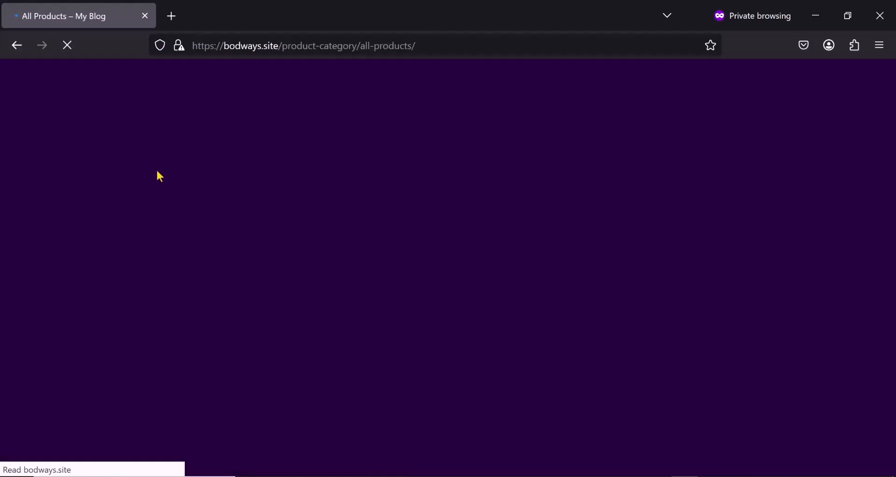
{"action": "scroll", "coordinate": [224, 177], "scroll_direction": "down", "scroll_amount": 3}
{"action": "scroll", "coordinate": [247, 159], "scroll_direction": "up", "scroll_amount": 3}
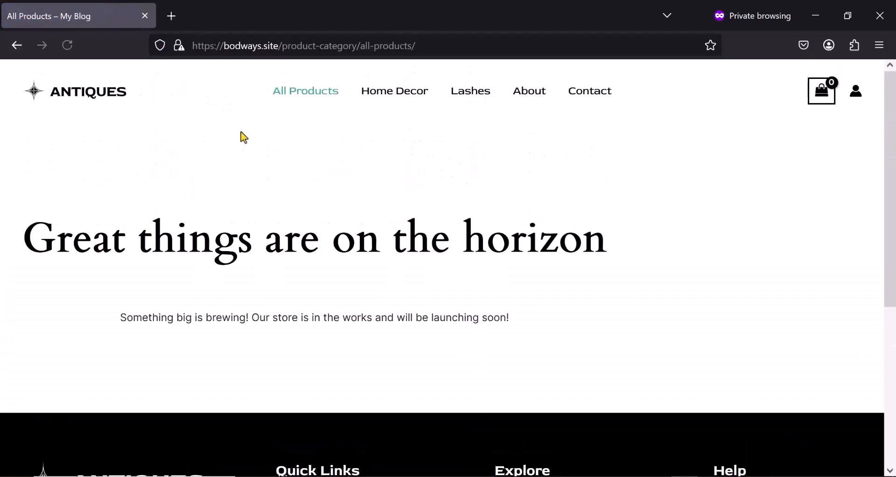
{"action": "left_click", "coordinate": [294, 96]}
{"action": "scroll", "coordinate": [399, 256], "scroll_direction": "down", "scroll_amount": 10}
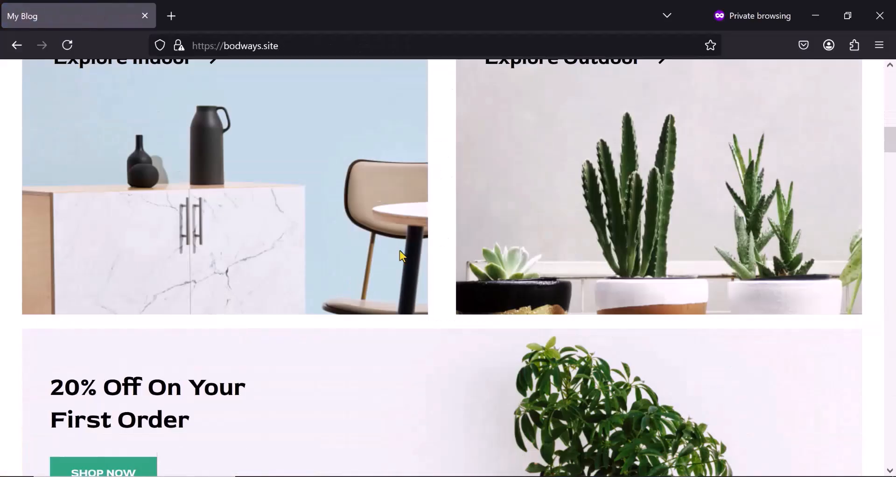
{"action": "scroll", "coordinate": [400, 251], "scroll_direction": "down", "scroll_amount": 12}
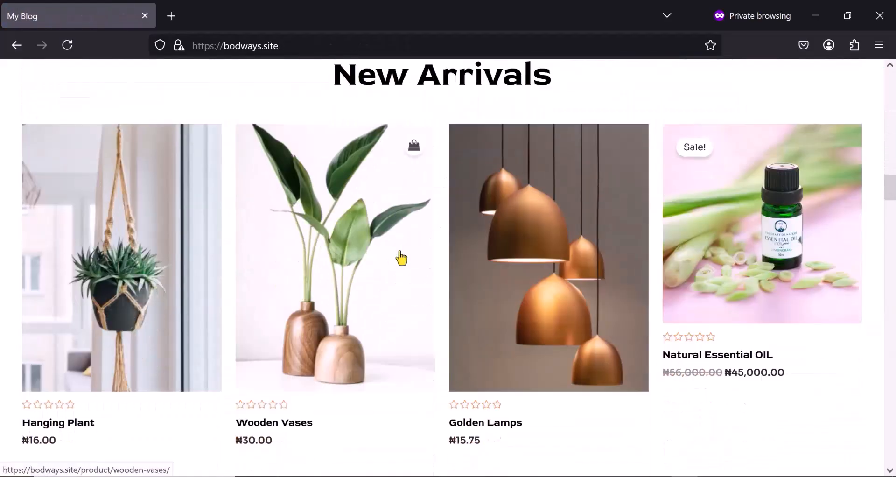
{"action": "scroll", "coordinate": [402, 258], "scroll_direction": "up", "scroll_amount": 2}
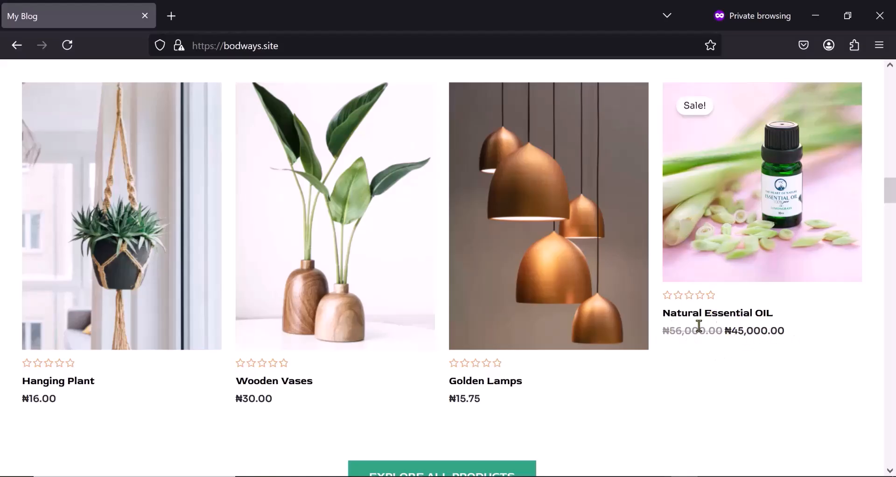
- Look over the storefront's New Arrivals products in the private window, and review the full product list in the WordPress admin
{"action": "scroll", "coordinate": [739, 295], "scroll_direction": "up", "scroll_amount": 2}
{"action": "scroll", "coordinate": [738, 294], "scroll_direction": "up", "scroll_amount": 2}
{"action": "scroll", "coordinate": [737, 299], "scroll_direction": "down", "scroll_amount": 3}
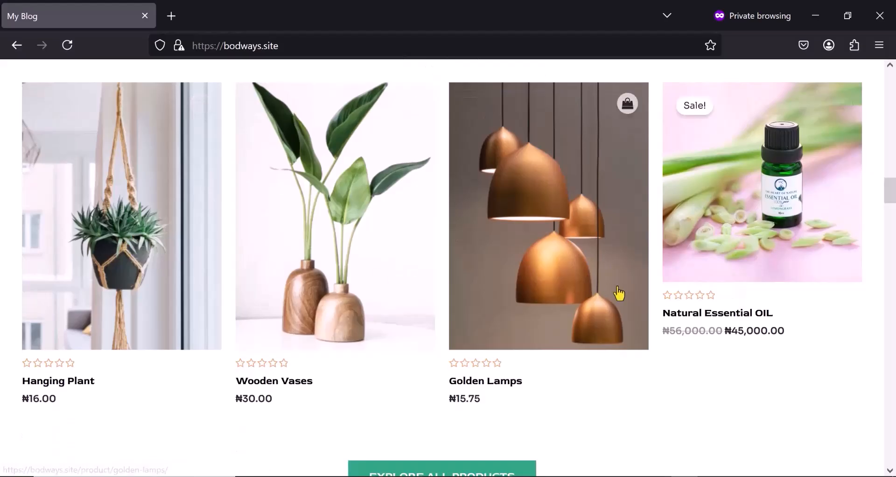
{"action": "scroll", "coordinate": [619, 294], "scroll_direction": "down", "scroll_amount": 8}
{"action": "scroll", "coordinate": [620, 291], "scroll_direction": "down", "scroll_amount": 2}
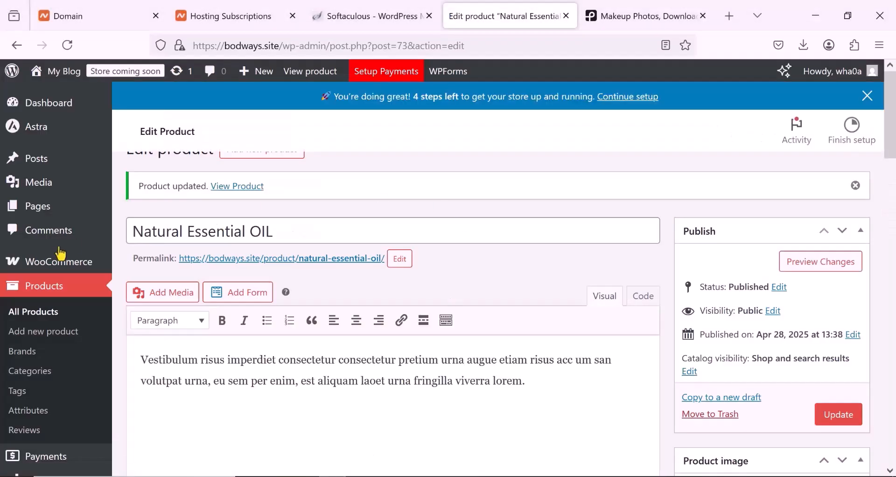
{"action": "left_click", "coordinate": [42, 320]}
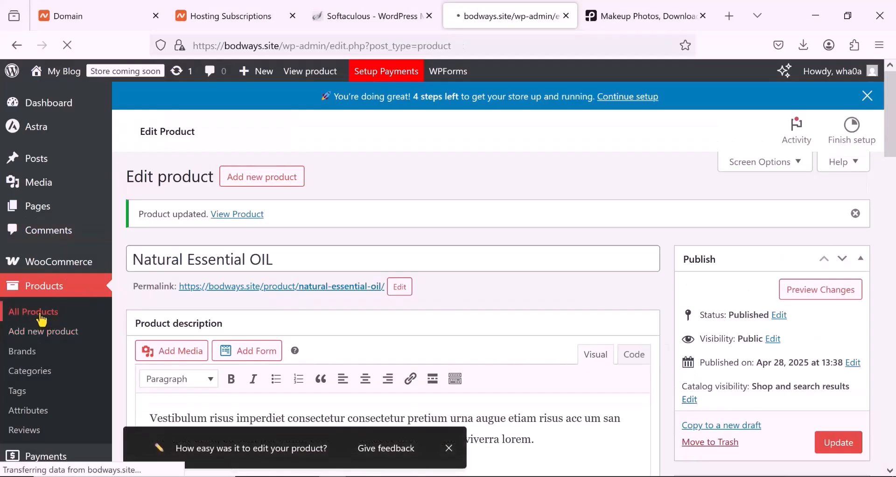
{"action": "scroll", "coordinate": [264, 326], "scroll_direction": "down", "scroll_amount": 3}
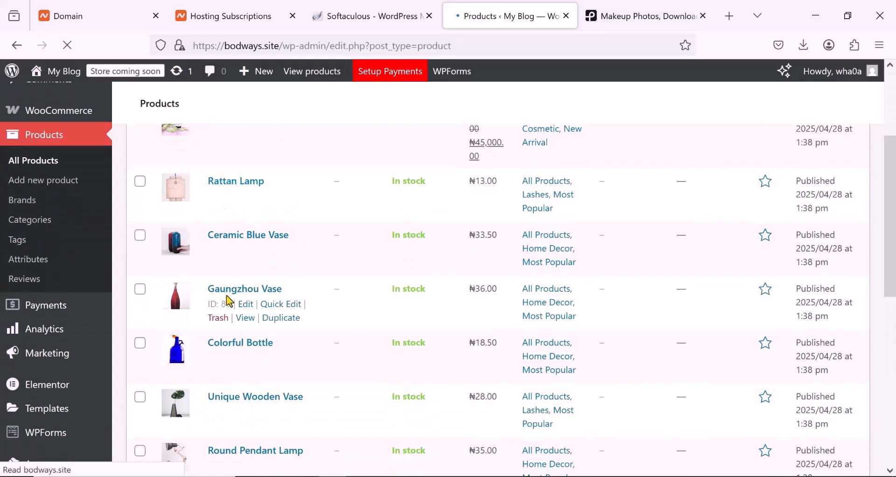
{"action": "scroll", "coordinate": [228, 299], "scroll_direction": "down", "scroll_amount": 5}
{"action": "scroll", "coordinate": [229, 303], "scroll_direction": "down", "scroll_amount": 3}
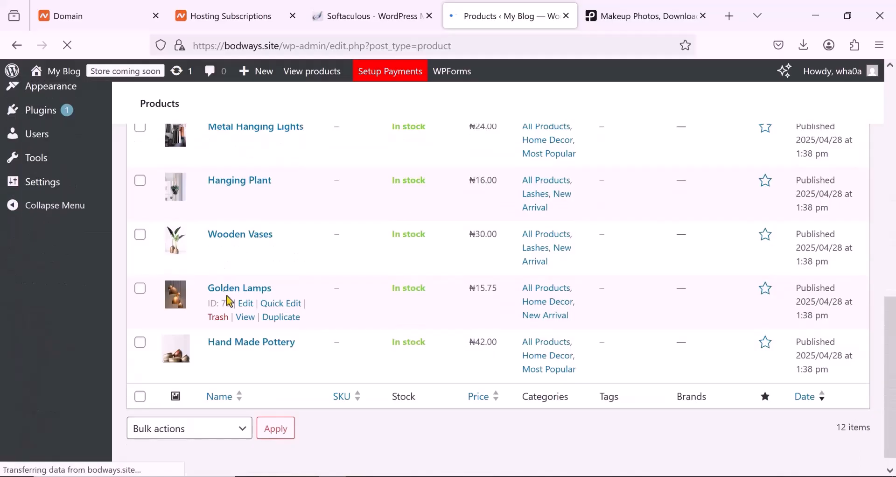
{"action": "scroll", "coordinate": [227, 295], "scroll_direction": "up", "scroll_amount": 8}
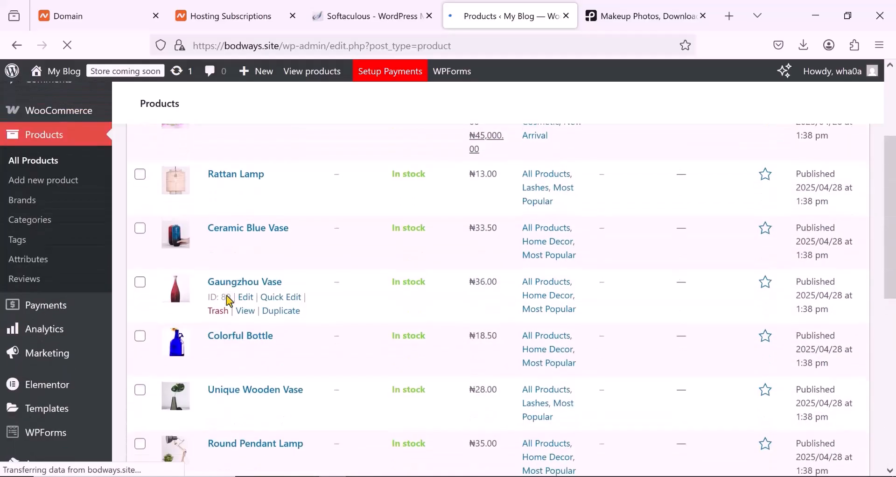
{"action": "scroll", "coordinate": [231, 303], "scroll_direction": "up", "scroll_amount": 4}
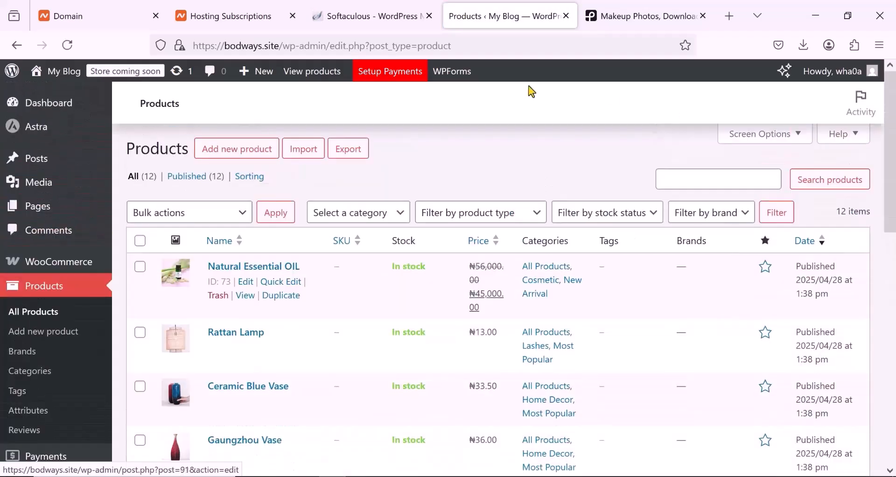
- Turn off the store-pages-only coming soon option, set the site visibility to Live, and save the changes
{"action": "left_click", "coordinate": [123, 79]}
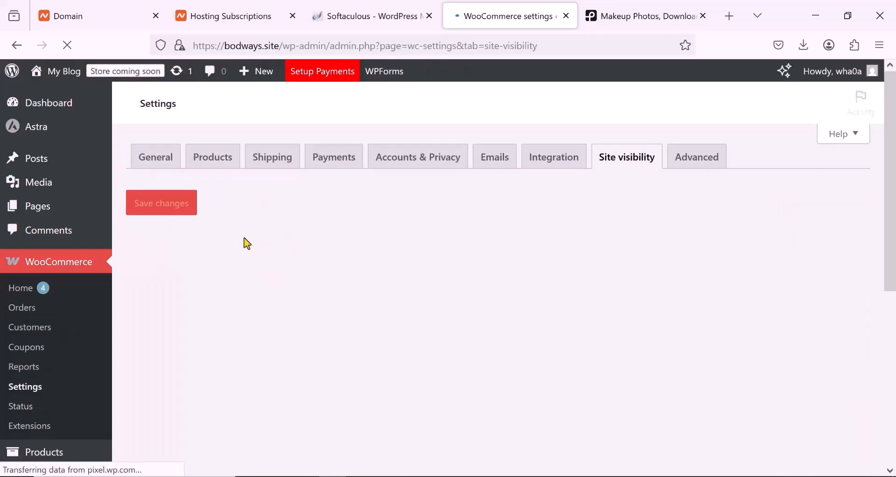
{"action": "scroll", "coordinate": [235, 302], "scroll_direction": "down", "scroll_amount": 3}
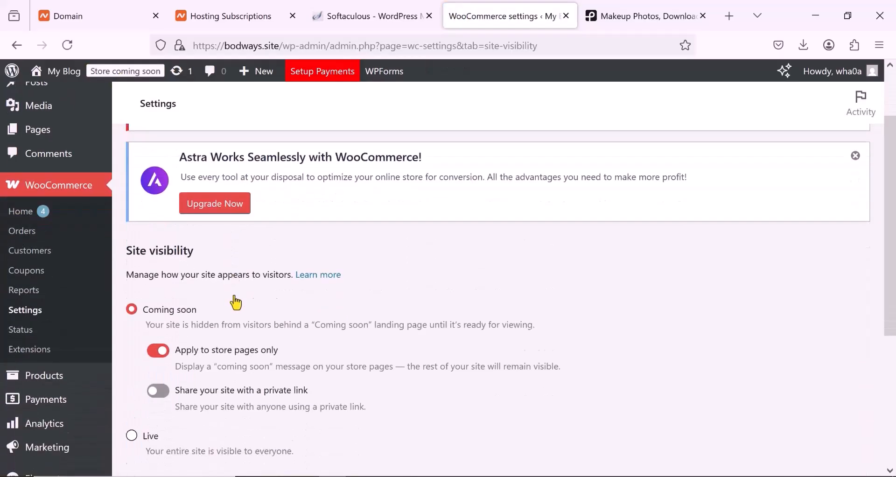
{"action": "scroll", "coordinate": [235, 302], "scroll_direction": "down", "scroll_amount": 3}
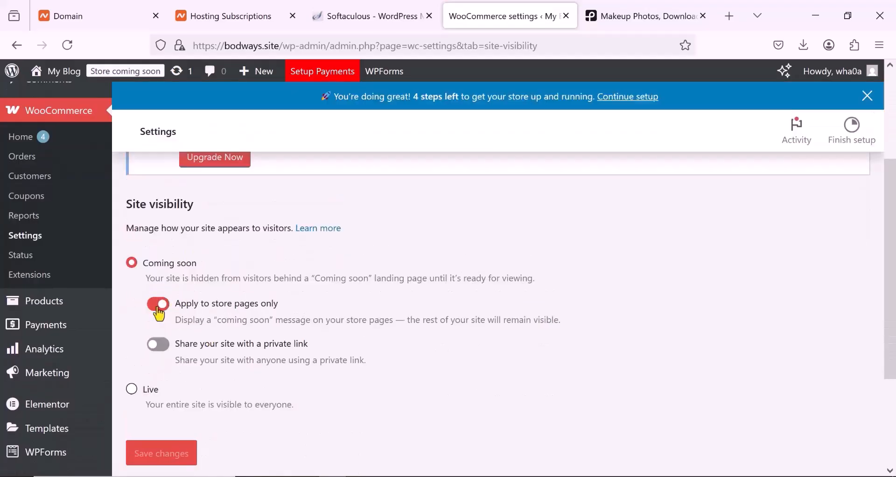
{"action": "left_click", "coordinate": [159, 308]}
{"action": "scroll", "coordinate": [154, 372], "scroll_direction": "down", "scroll_amount": 5}
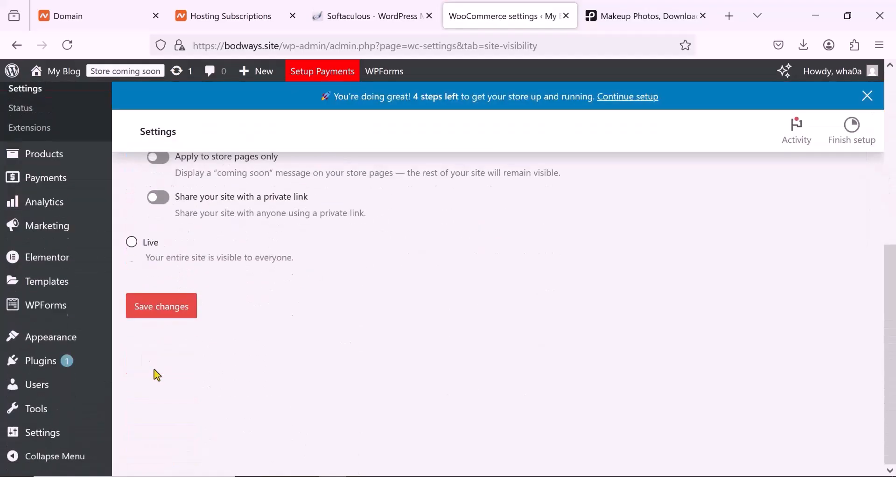
{"action": "left_click", "coordinate": [133, 242]}
{"action": "scroll", "coordinate": [164, 306], "scroll_direction": "down", "scroll_amount": 3}
{"action": "left_click", "coordinate": [161, 227]}
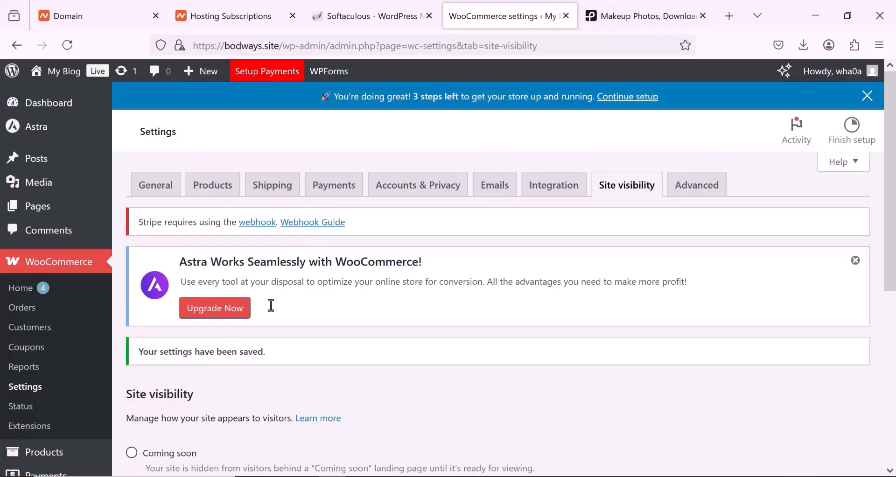
- Enable Paystack as a WooCommerce payment provider and open its management settings
{"action": "left_click", "coordinate": [334, 188]}
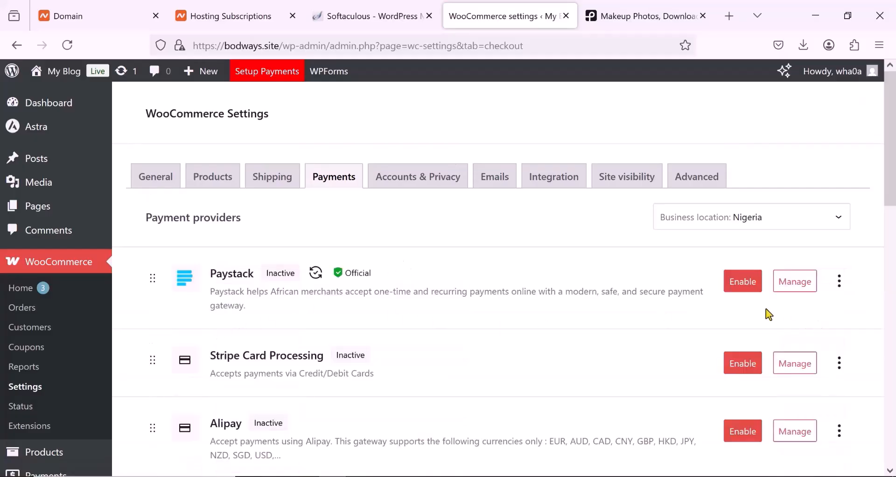
{"action": "left_click", "coordinate": [738, 290]}
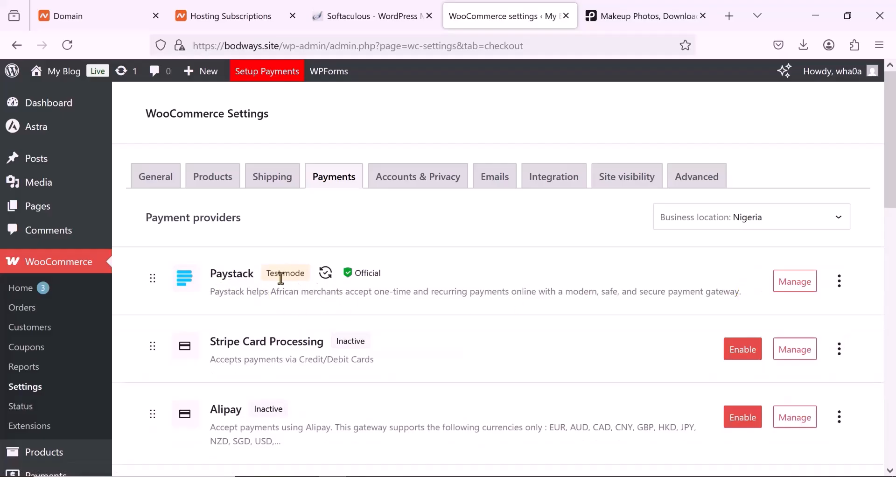
{"action": "left_click", "coordinate": [801, 289]}
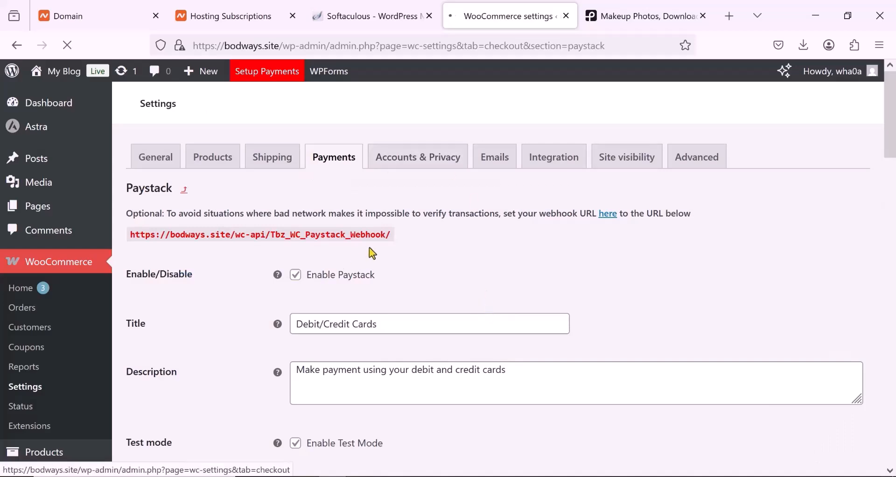
- Review the Paystack gateway settings, including the title, description, test mode, payment option and key fields
{"action": "scroll", "coordinate": [369, 255], "scroll_direction": "down", "scroll_amount": 2}
{"action": "scroll", "coordinate": [363, 255], "scroll_direction": "down", "scroll_amount": 4}
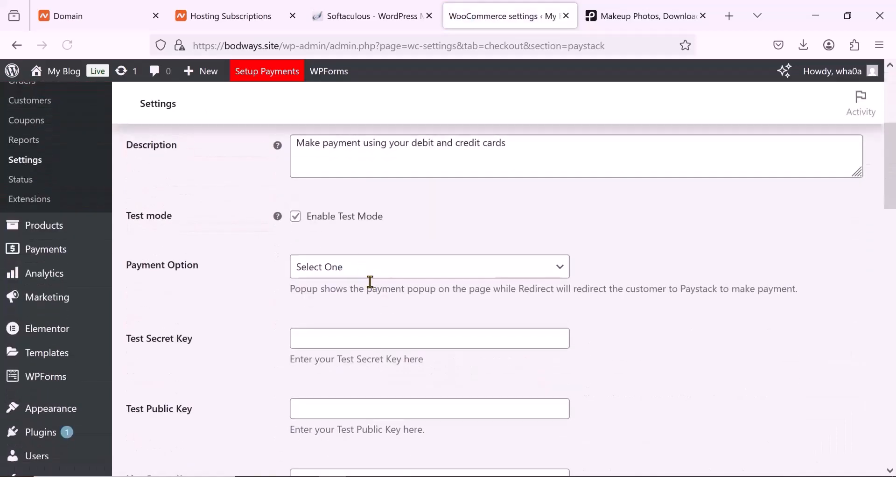
{"action": "scroll", "coordinate": [370, 283], "scroll_direction": "up", "scroll_amount": 3}
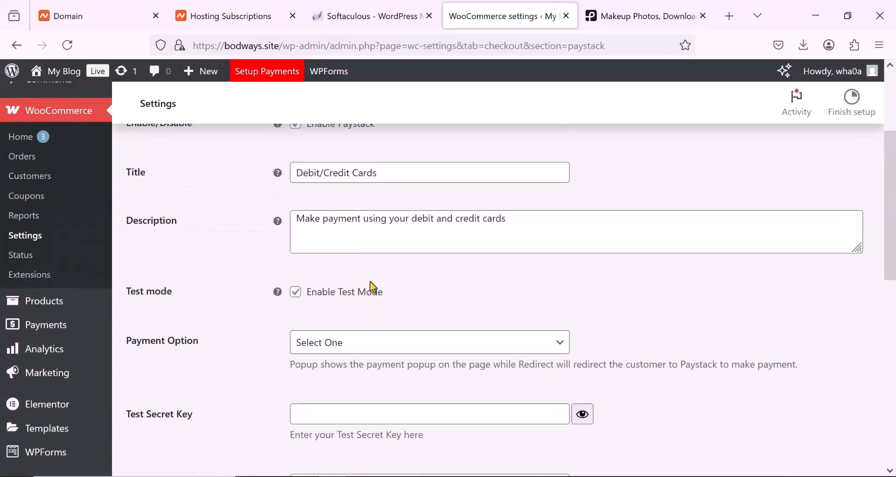
{"action": "scroll", "coordinate": [372, 285], "scroll_direction": "up", "scroll_amount": 1}
{"action": "scroll", "coordinate": [373, 287], "scroll_direction": "up", "scroll_amount": 2}
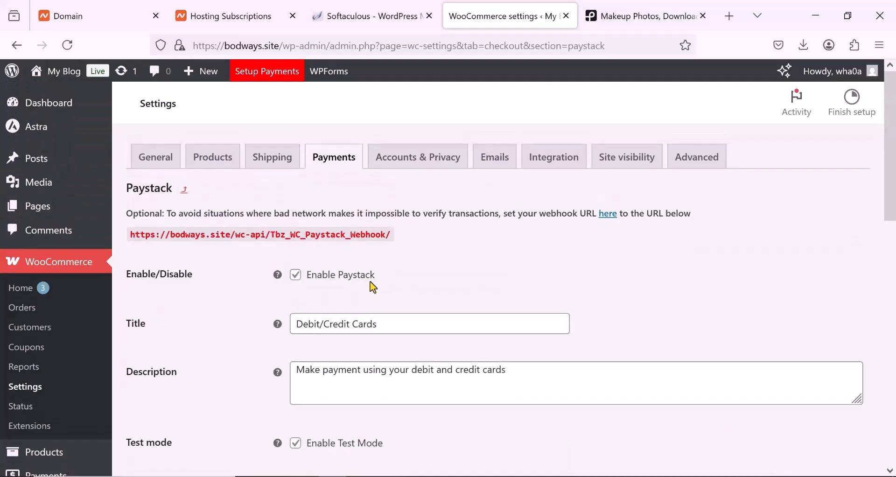
{"action": "scroll", "coordinate": [371, 276], "scroll_direction": "down", "scroll_amount": 5}
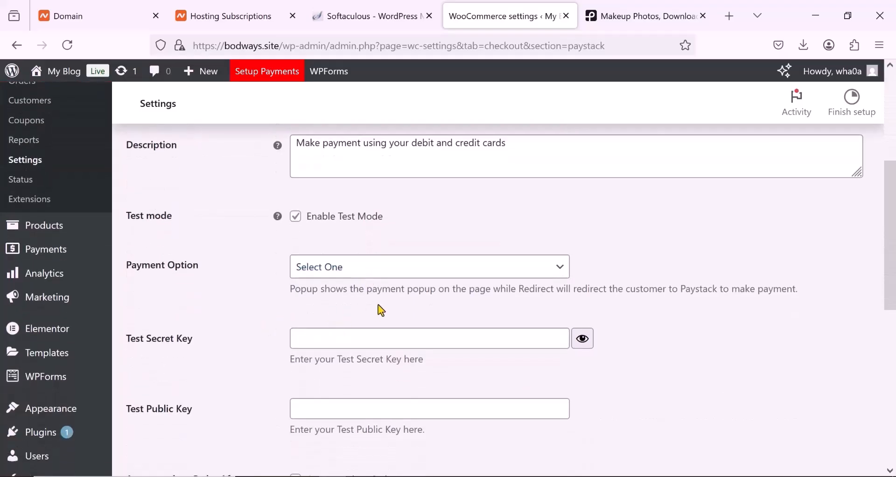
{"action": "scroll", "coordinate": [379, 307], "scroll_direction": "down", "scroll_amount": 2}
{"action": "scroll", "coordinate": [379, 306], "scroll_direction": "up", "scroll_amount": 5}
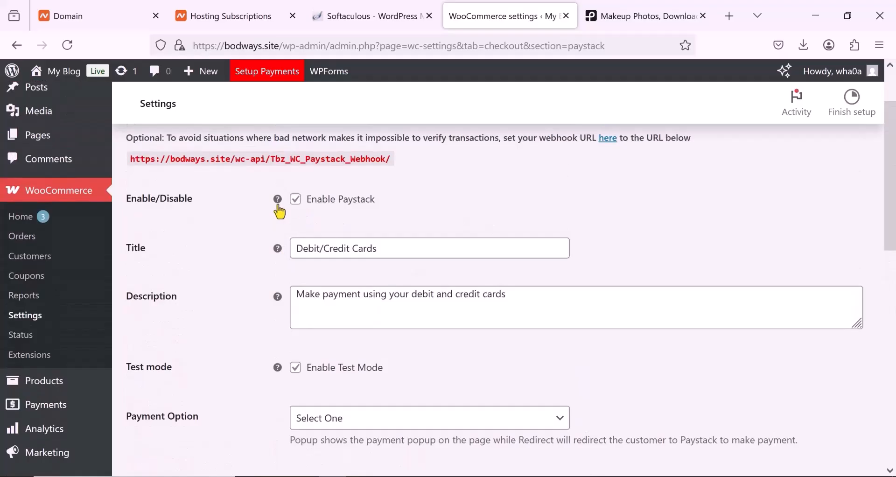
{"action": "scroll", "coordinate": [317, 241], "scroll_direction": "down", "scroll_amount": 2}
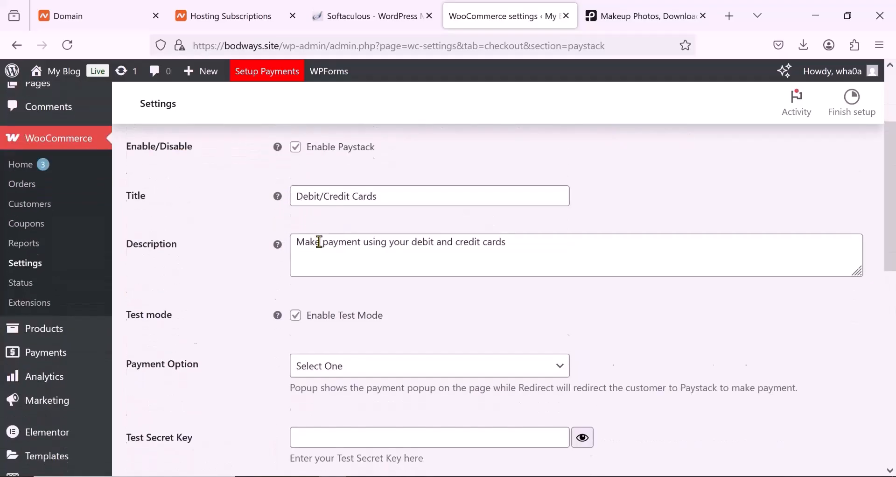
- Disable Paystack's test mode and check the live key fields and the remaining gateway options
{"action": "scroll", "coordinate": [327, 234], "scroll_direction": "down", "scroll_amount": 2}
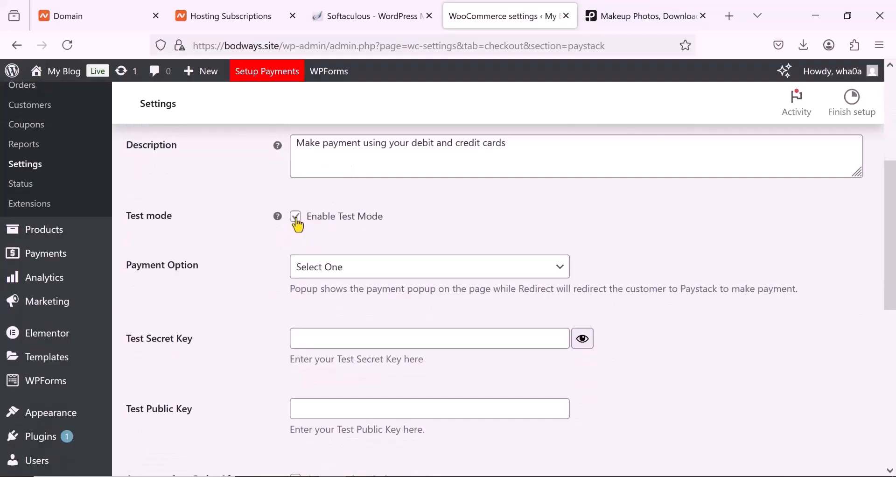
{"action": "left_click", "coordinate": [296, 220]}
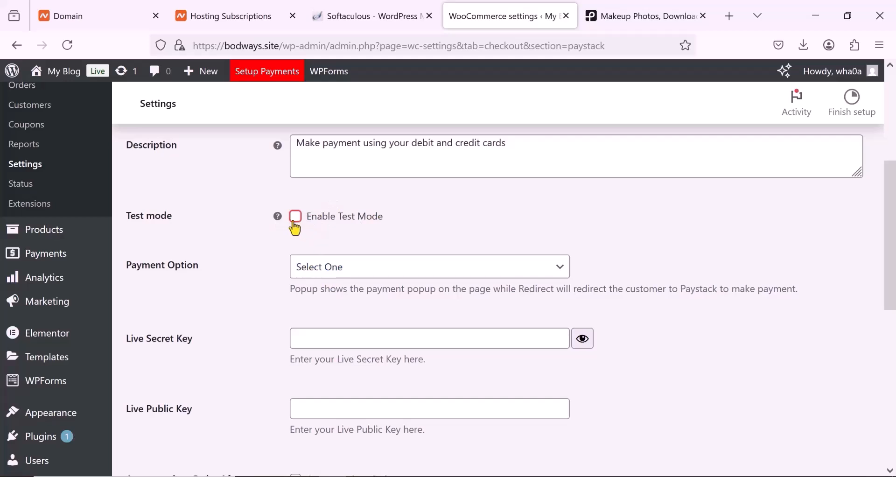
{"action": "scroll", "coordinate": [393, 283], "scroll_direction": "down", "scroll_amount": 3}
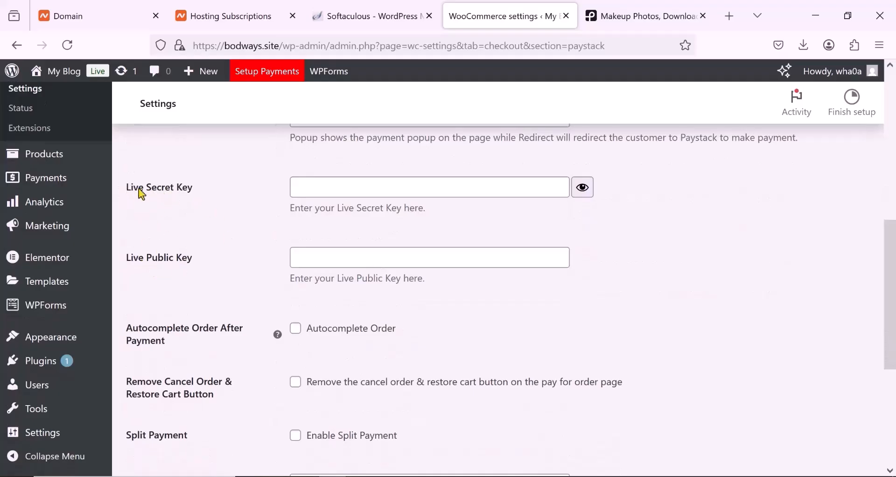
{"action": "scroll", "coordinate": [227, 269], "scroll_direction": "down", "scroll_amount": 5}
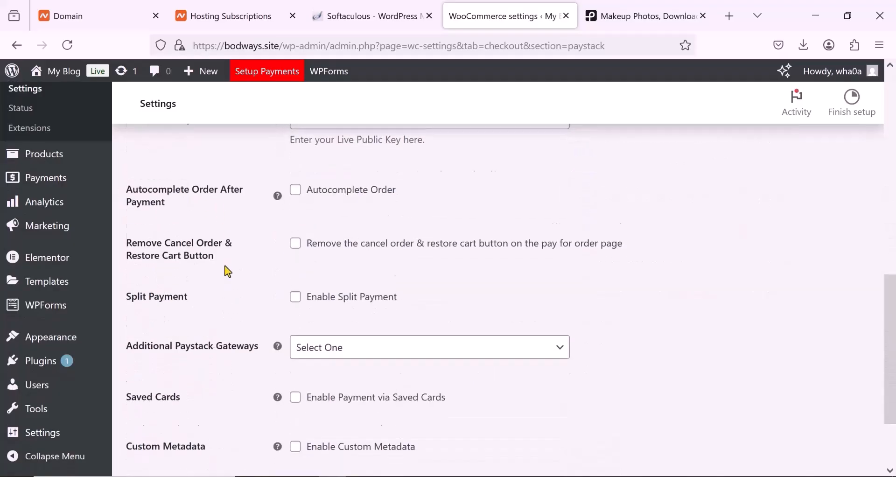
{"action": "scroll", "coordinate": [228, 272], "scroll_direction": "up", "scroll_amount": 6}
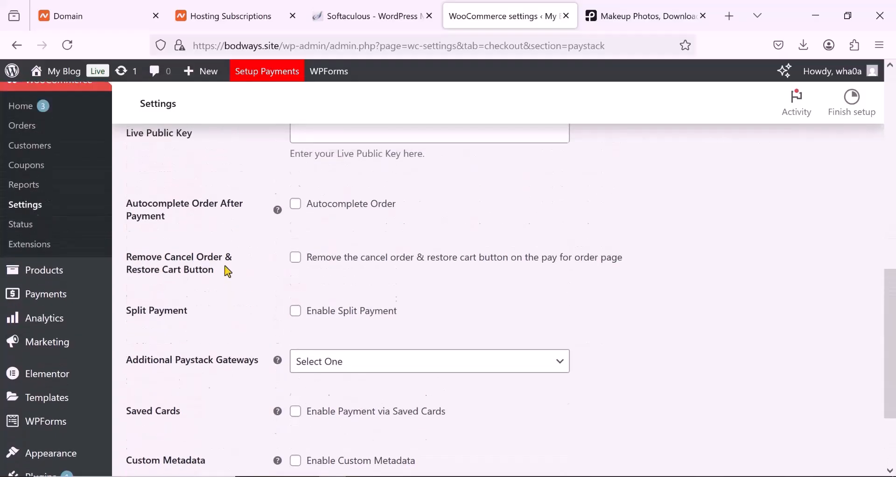
{"action": "scroll", "coordinate": [228, 272], "scroll_direction": "down", "scroll_amount": 1}
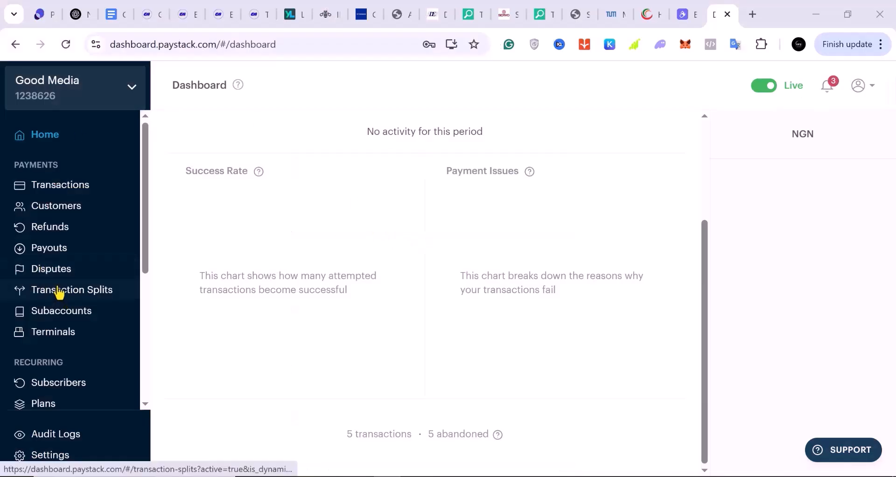
- Switch to the Paystack dashboard and open the API Keys & Webhooks section of its settings
{"action": "scroll", "coordinate": [58, 292], "scroll_direction": "down", "scroll_amount": 3}
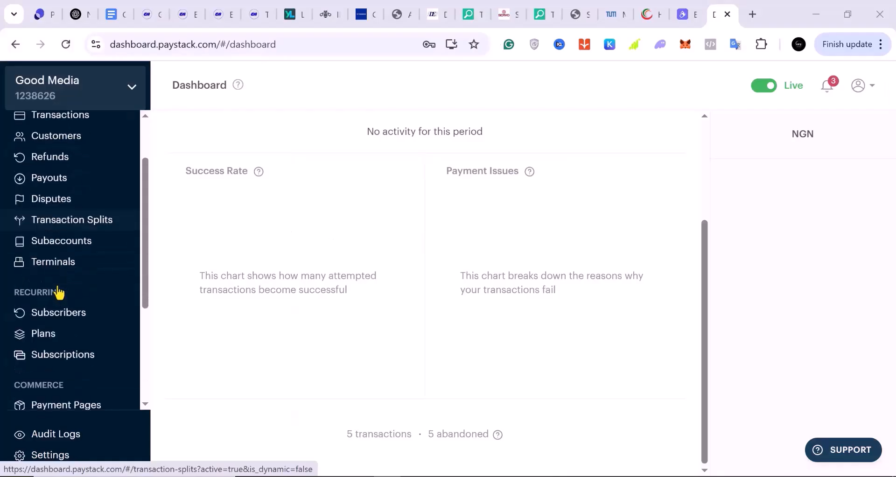
{"action": "scroll", "coordinate": [56, 290], "scroll_direction": "down", "scroll_amount": 3}
{"action": "scroll", "coordinate": [44, 380], "scroll_direction": "down", "scroll_amount": 1}
{"action": "scroll", "coordinate": [46, 380], "scroll_direction": "up", "scroll_amount": 3}
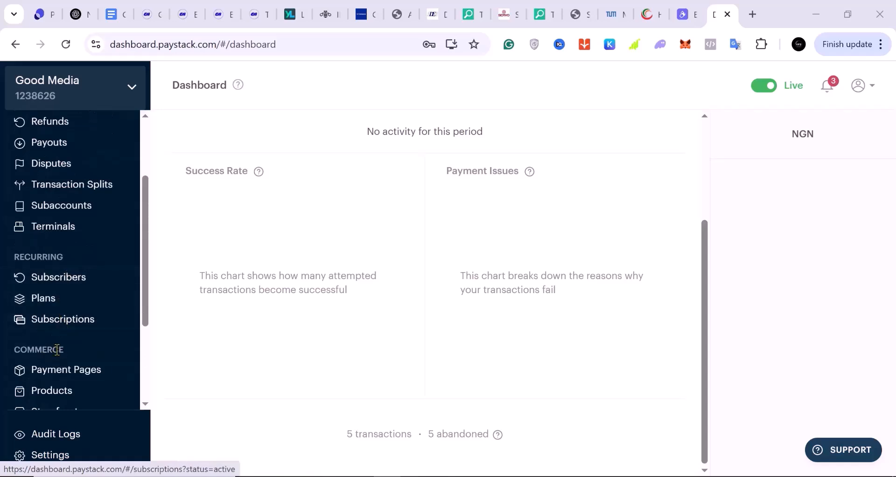
{"action": "scroll", "coordinate": [52, 336], "scroll_direction": "up", "scroll_amount": 2}
{"action": "scroll", "coordinate": [51, 327], "scroll_direction": "down", "scroll_amount": 5}
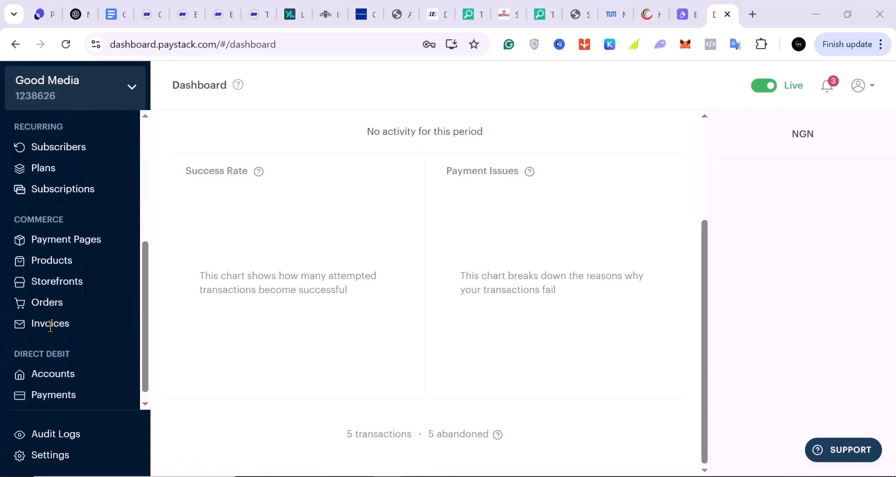
{"action": "left_click", "coordinate": [41, 456]}
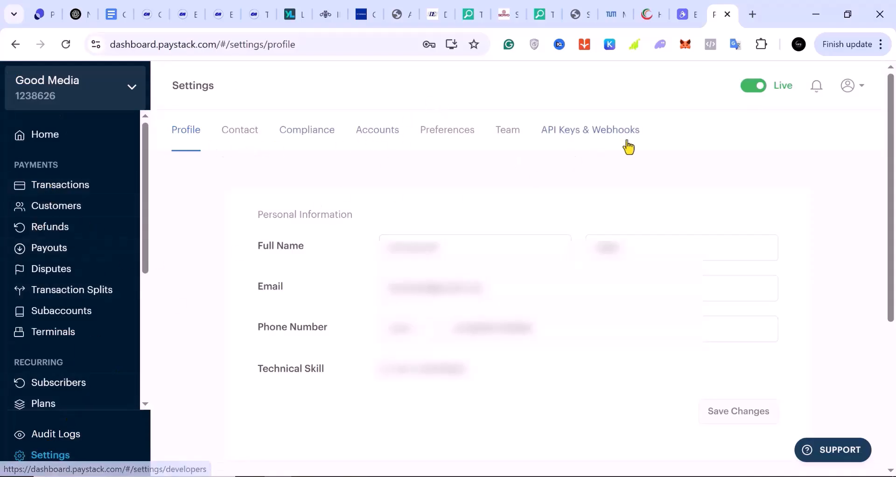
{"action": "left_click", "coordinate": [574, 136]}
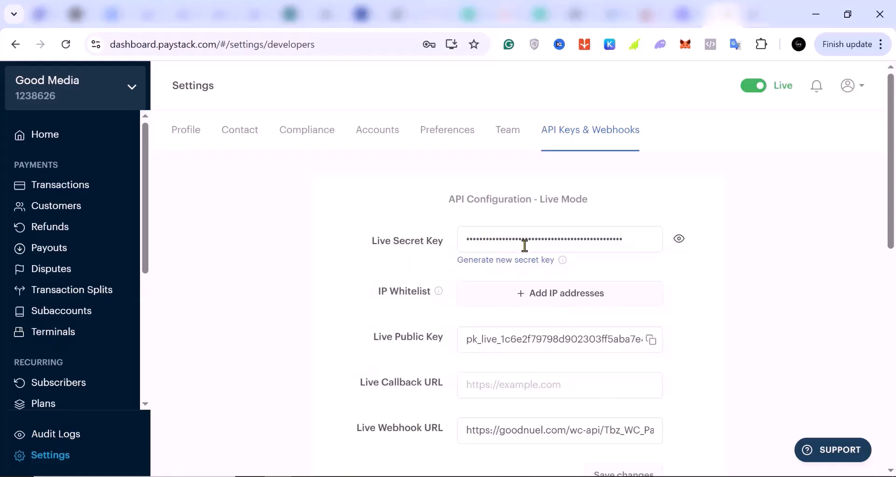
- Reveal the Live Secret Key in Paystack's live-mode API configuration and copy it
{"action": "left_click", "coordinate": [681, 241]}
{"action": "left_click", "coordinate": [360, 291]}
{"action": "key", "text": "ctrl+v"}
{"action": "left_click", "coordinate": [427, 325]}
{"action": "left_click", "coordinate": [563, 353]}
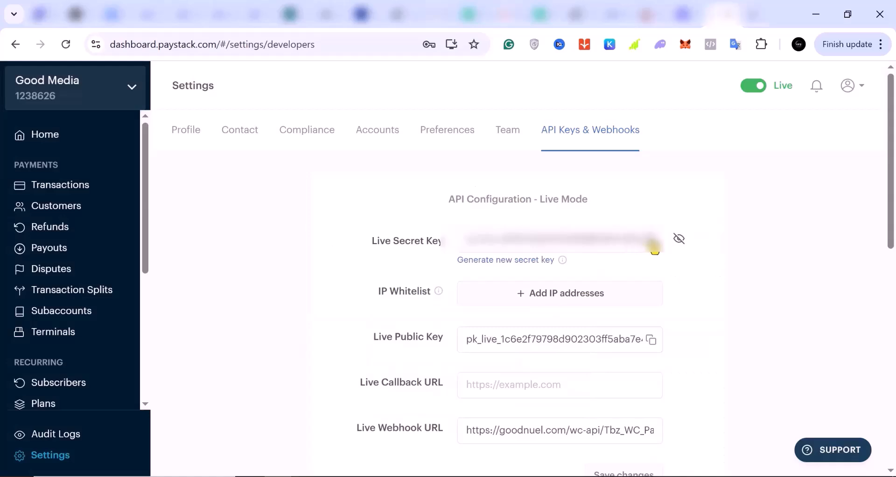
{"action": "left_click", "coordinate": [654, 246]}
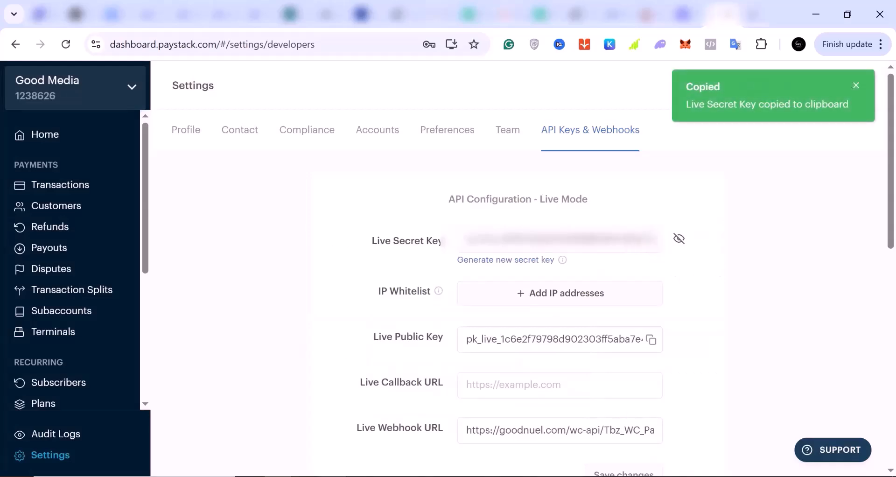
- Switch back to the WooCommerce Paystack settings and paste the copied key into the Live Secret Key field
{"action": "key", "text": "alt+Tab"}
{"action": "left_click", "coordinate": [322, 172]}
{"action": "right_click", "coordinate": [322, 172]}
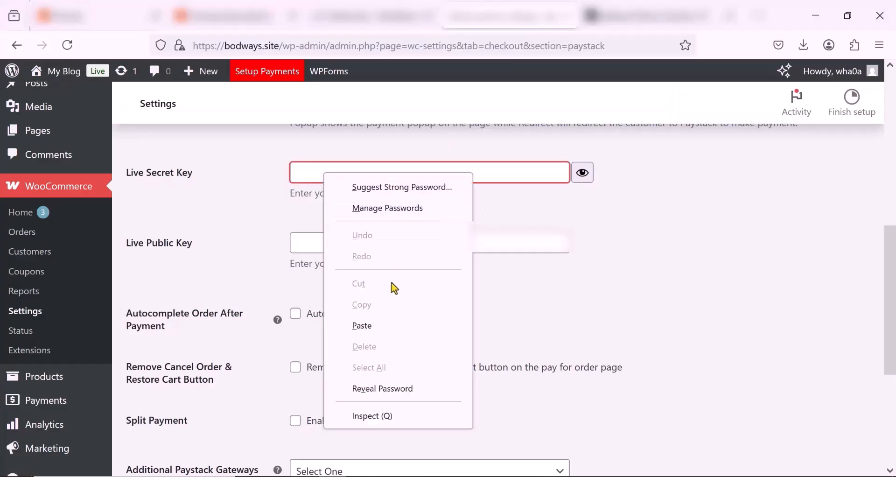
{"action": "left_click", "coordinate": [365, 325]}
- Copy the Live Public Key from the Paystack dashboard and paste it into the Live Public Key field in WooCommerce
{"action": "key", "text": "alt+Tab"}
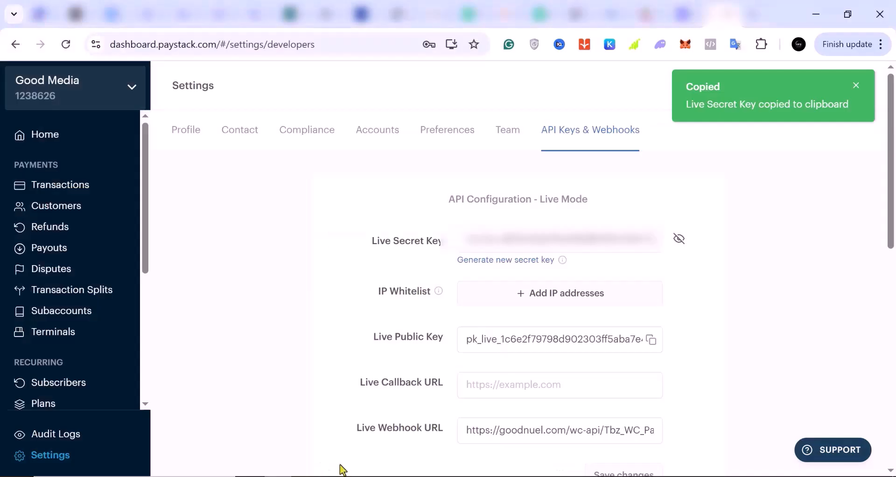
{"action": "left_click", "coordinate": [653, 342]}
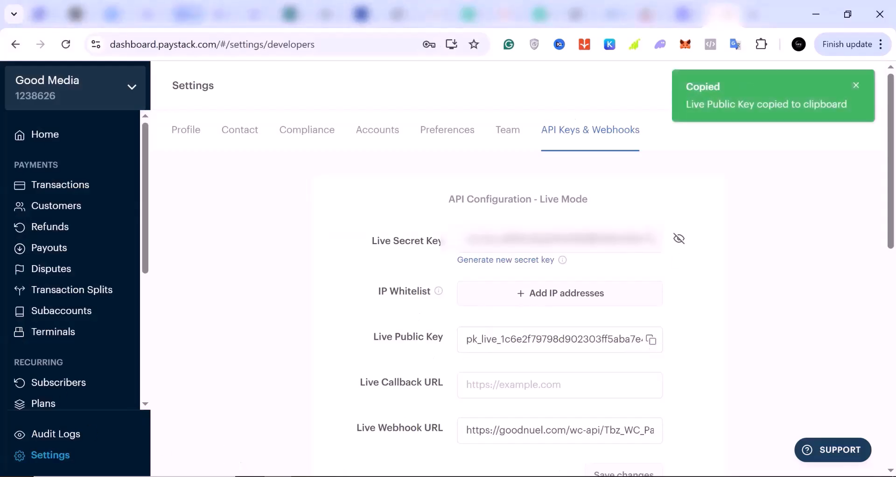
{"action": "key", "text": "alt+Tab"}
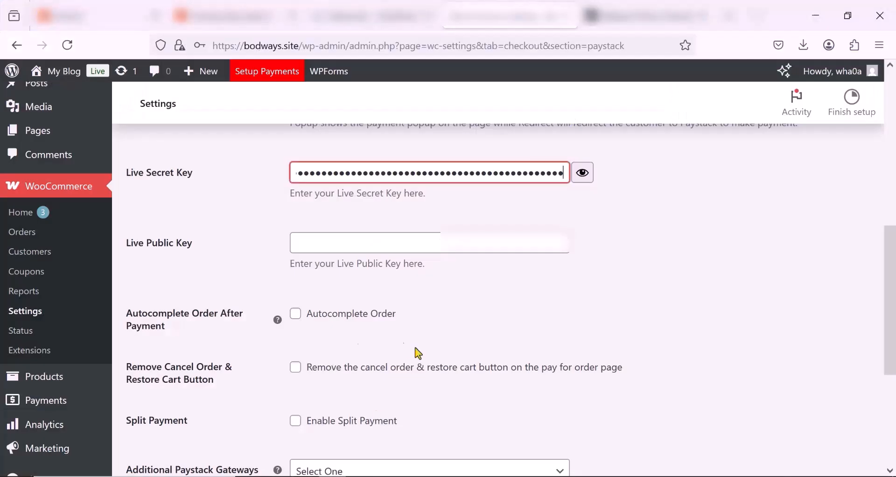
{"action": "left_click", "coordinate": [325, 243]}
{"action": "right_click", "coordinate": [325, 243]}
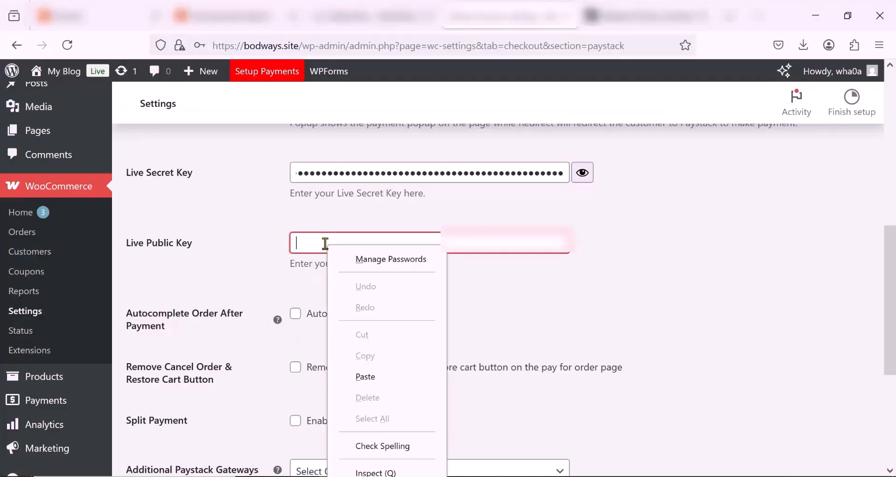
{"action": "left_click", "coordinate": [377, 376]}
{"action": "scroll", "coordinate": [363, 345], "scroll_direction": "up", "scroll_amount": 10}
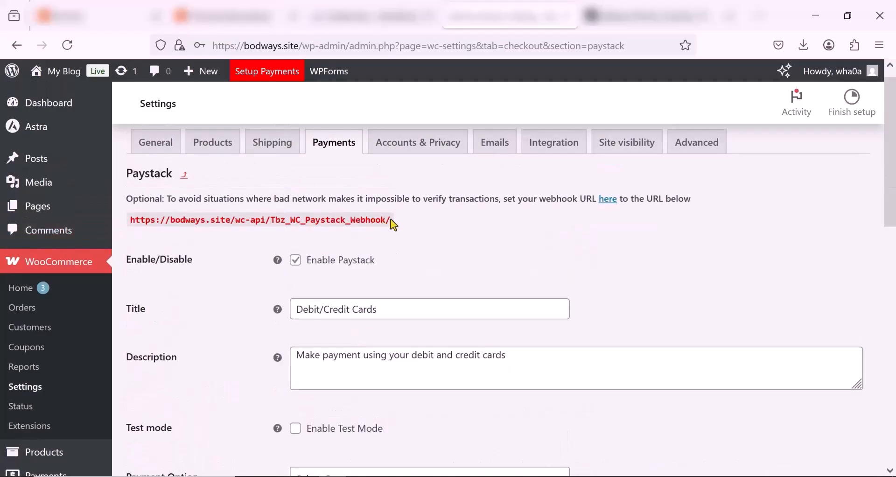
{"action": "left_click_drag", "start_coordinate": [388, 220], "coordinate": [129, 225]}
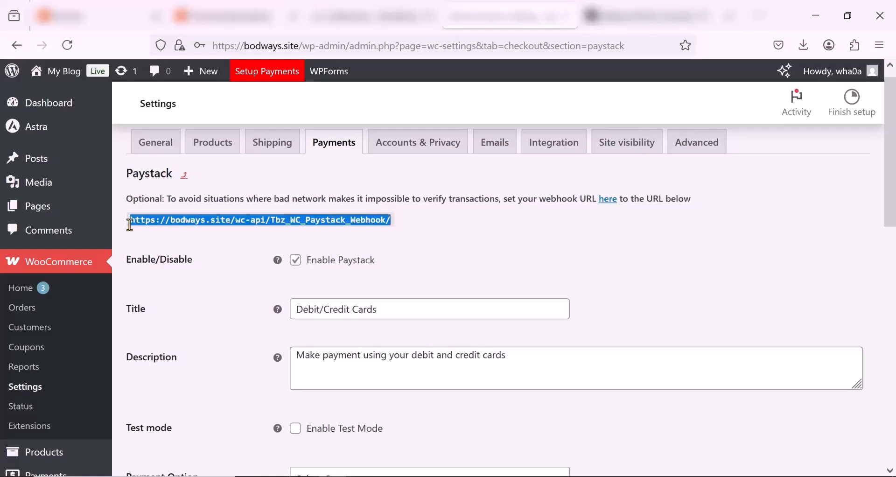
{"action": "right_click", "coordinate": [168, 220]}
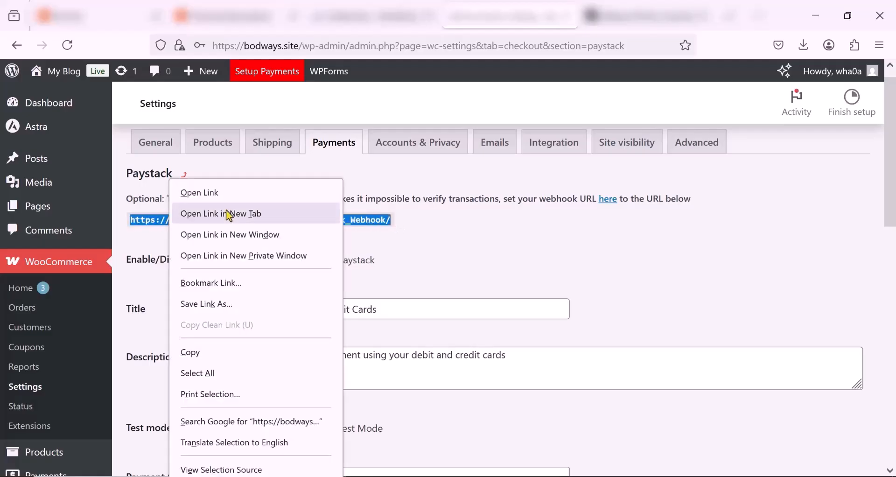
{"action": "left_click", "coordinate": [191, 353]}
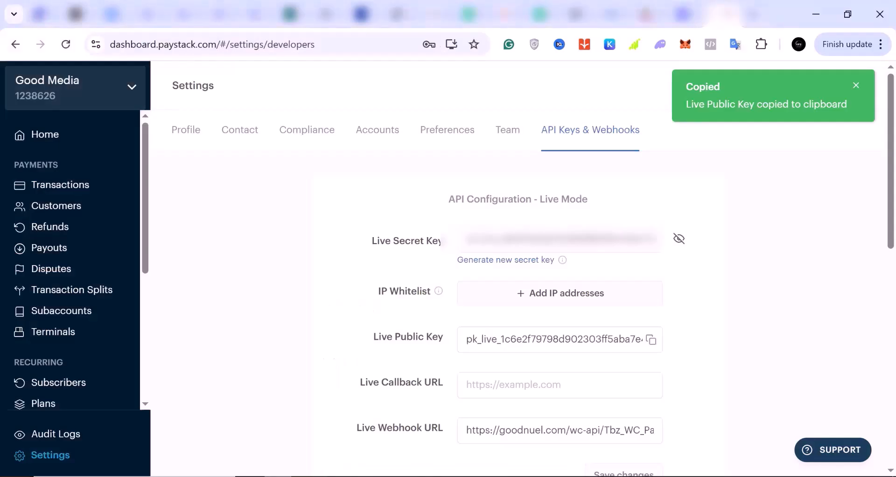
- In the Paystack dashboard, hide the live secret key, replace the Live Webhook URL with the copied bodways.site webhook address and save the changes
{"action": "left_click", "coordinate": [678, 241]}
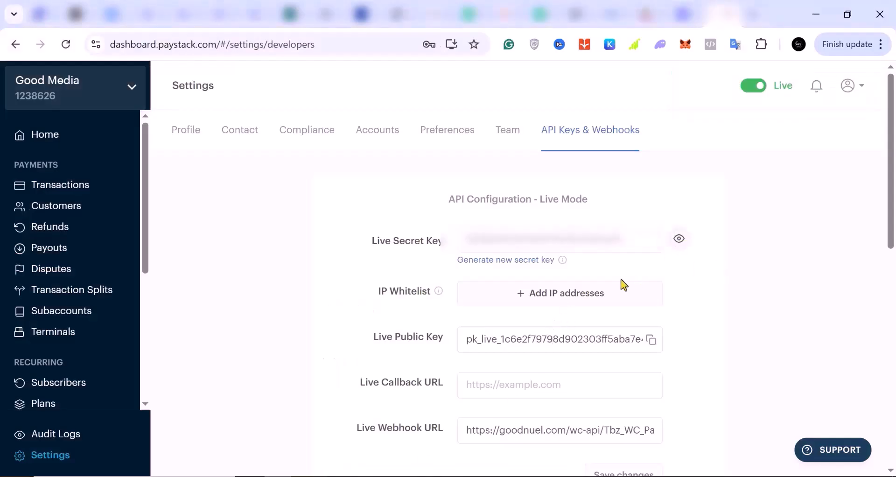
{"action": "scroll", "coordinate": [620, 284], "scroll_direction": "down", "scroll_amount": 4}
{"action": "scroll", "coordinate": [610, 279], "scroll_direction": "up", "scroll_amount": 1}
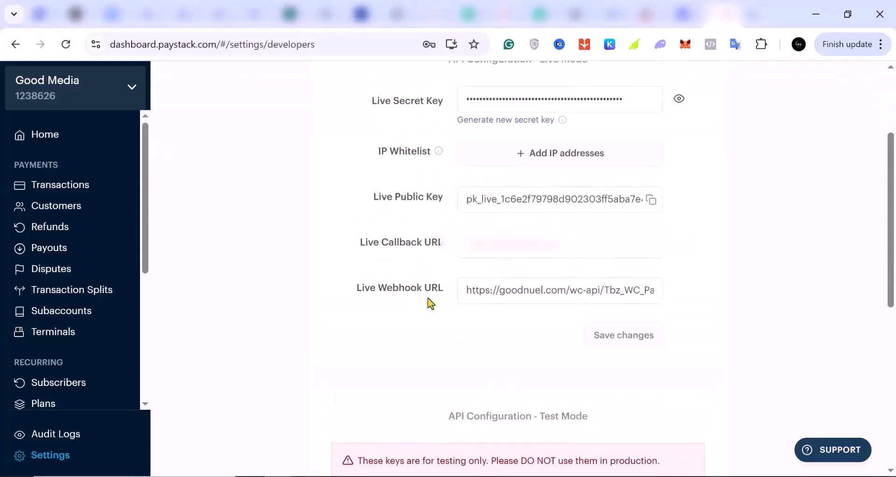
{"action": "triple_click", "coordinate": [507, 290]}
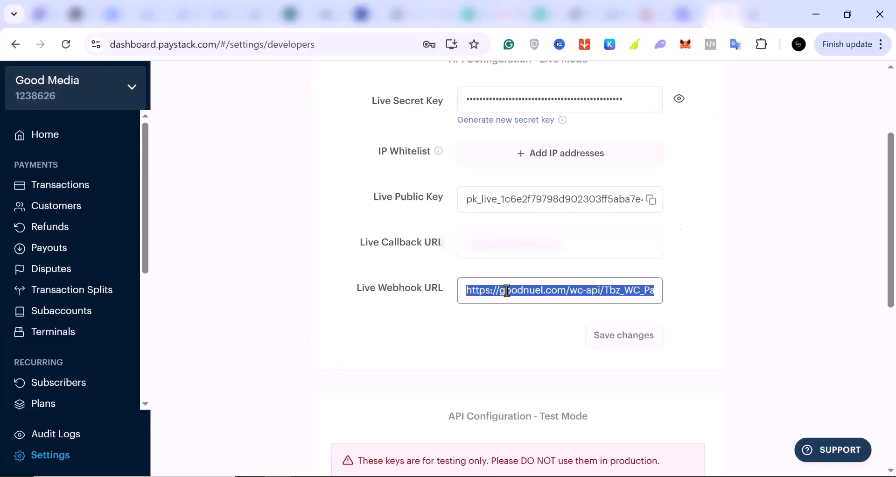
{"action": "right_click", "coordinate": [507, 290]}
{"action": "left_click", "coordinate": [565, 143]}
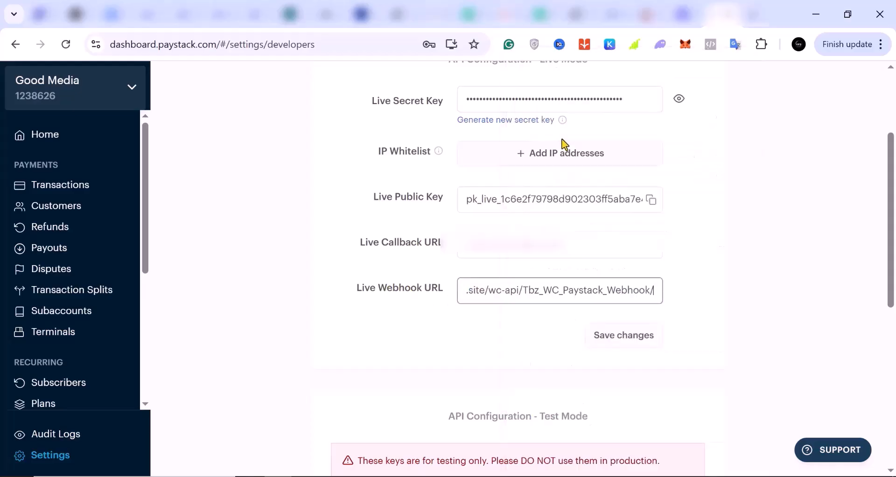
{"action": "left_click", "coordinate": [620, 341]}
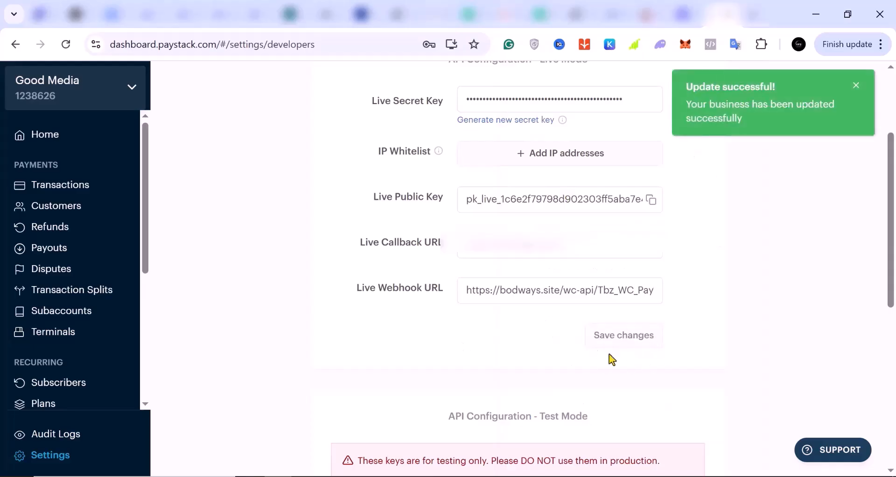
- Return to WooCommerce, save the Paystack gateway settings and decline the browser's offer to store the password
{"action": "left_click", "coordinate": [278, 476]}
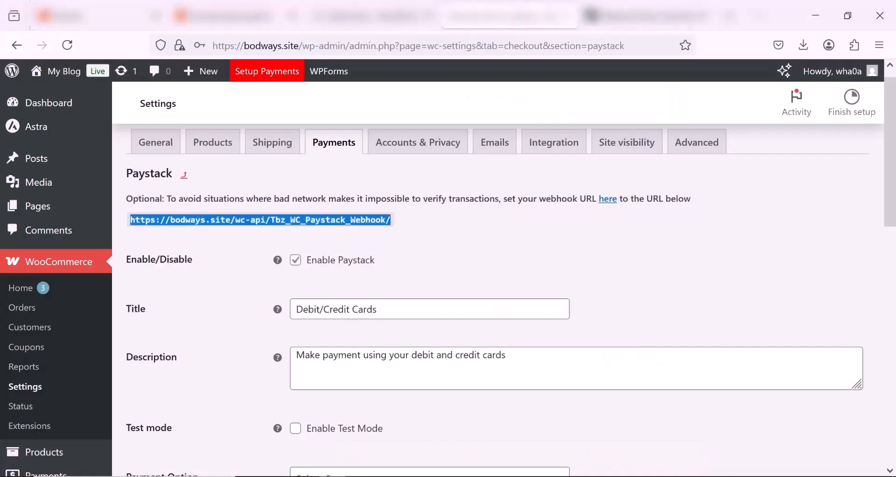
{"action": "scroll", "coordinate": [359, 294], "scroll_direction": "down", "scroll_amount": 10}
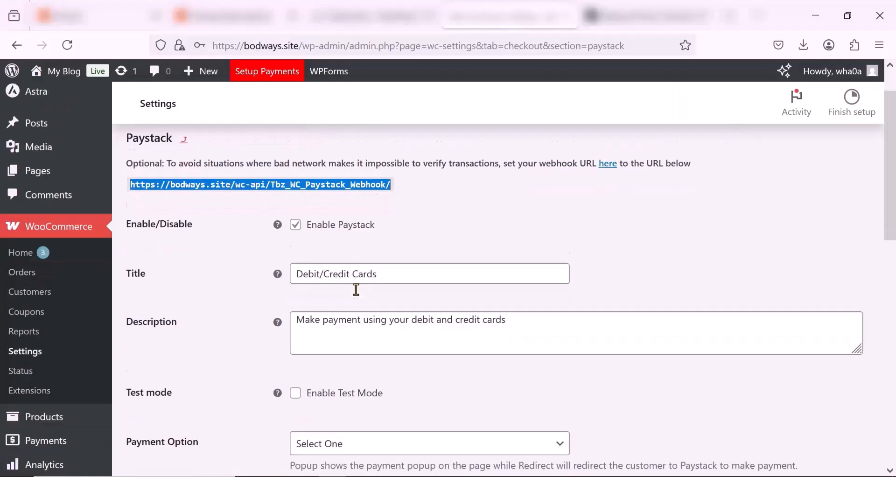
{"action": "scroll", "coordinate": [356, 293], "scroll_direction": "down", "scroll_amount": 1}
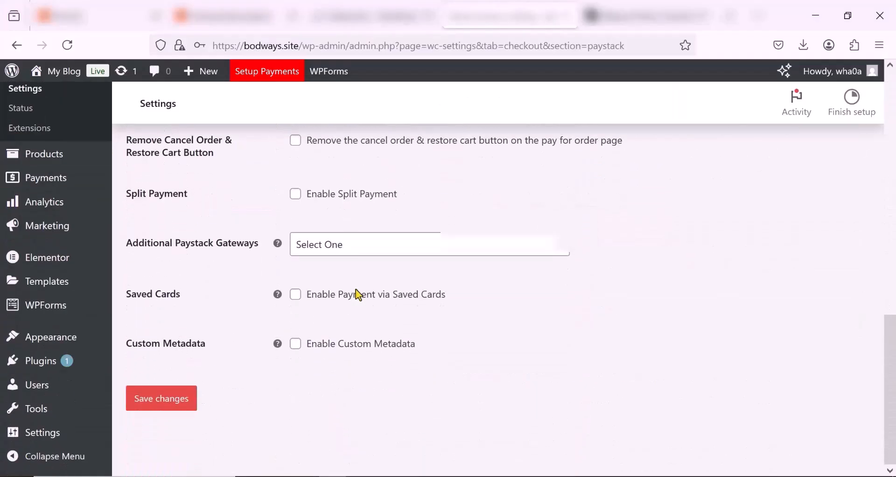
{"action": "left_click", "coordinate": [167, 400]}
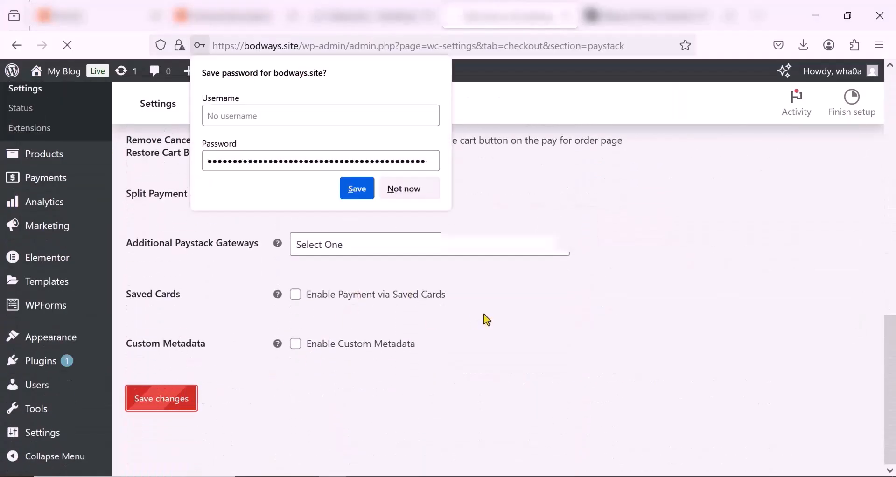
{"action": "left_click", "coordinate": [396, 196]}
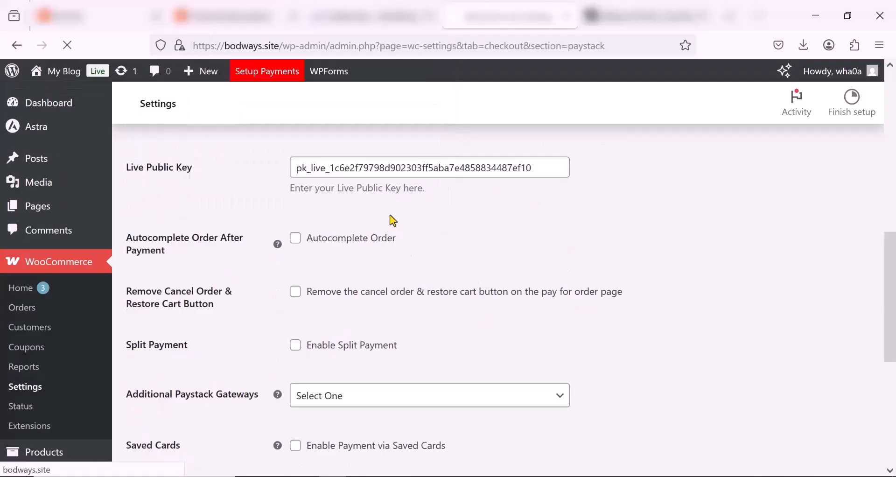
{"action": "scroll", "coordinate": [415, 261], "scroll_direction": "up", "scroll_amount": 2}
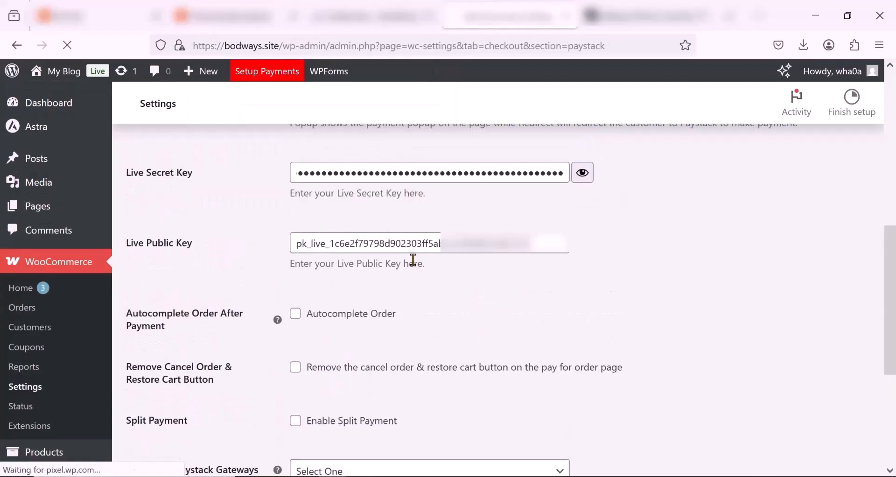
{"action": "scroll", "coordinate": [413, 261], "scroll_direction": "up", "scroll_amount": 7}
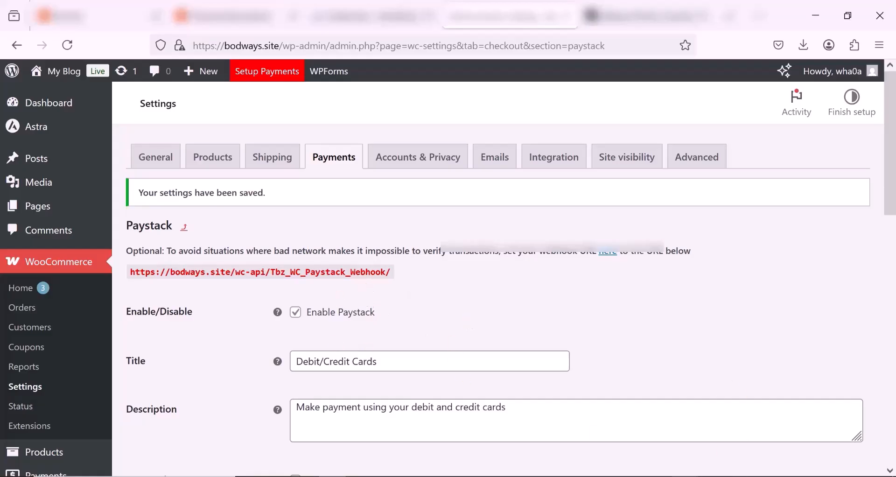
- Switch to the bodways.site storefront, open the Natural Essential OIL product page and check its image, description and related products
{"action": "key", "text": "alt+Tab"}
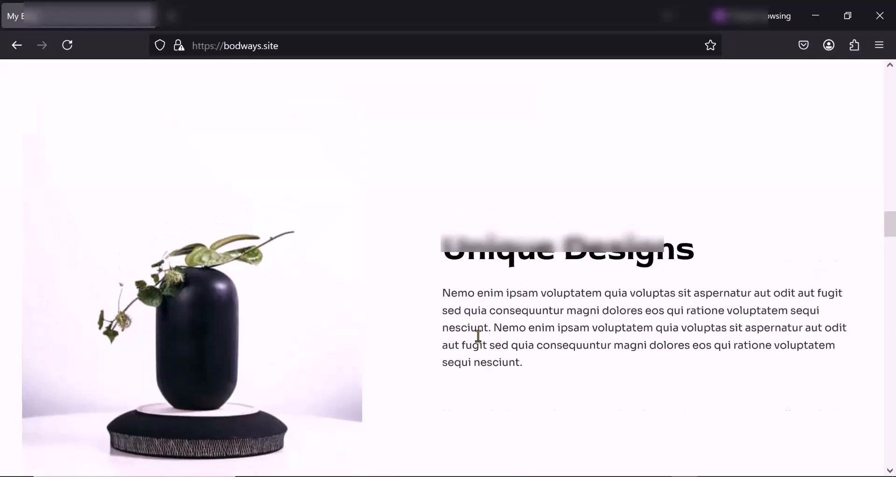
{"action": "scroll", "coordinate": [478, 341], "scroll_direction": "down", "scroll_amount": 10}
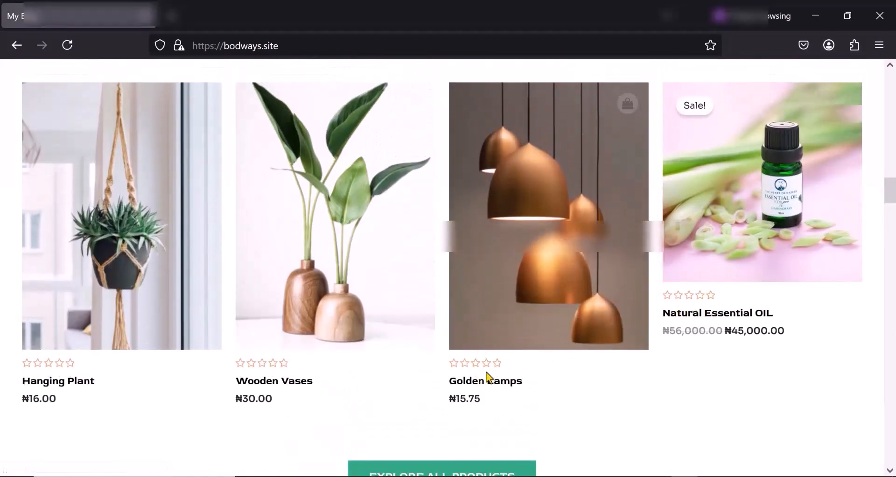
{"action": "left_click", "coordinate": [702, 318]}
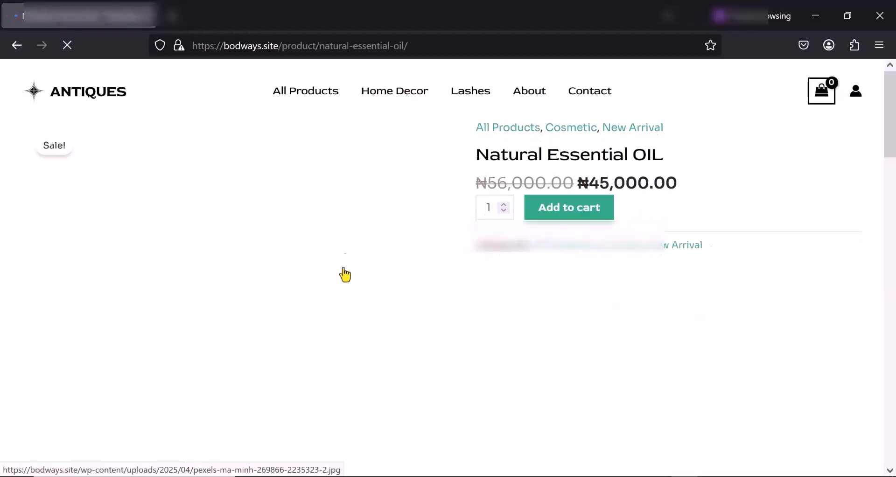
{"action": "scroll", "coordinate": [229, 264], "scroll_direction": "down", "scroll_amount": 1}
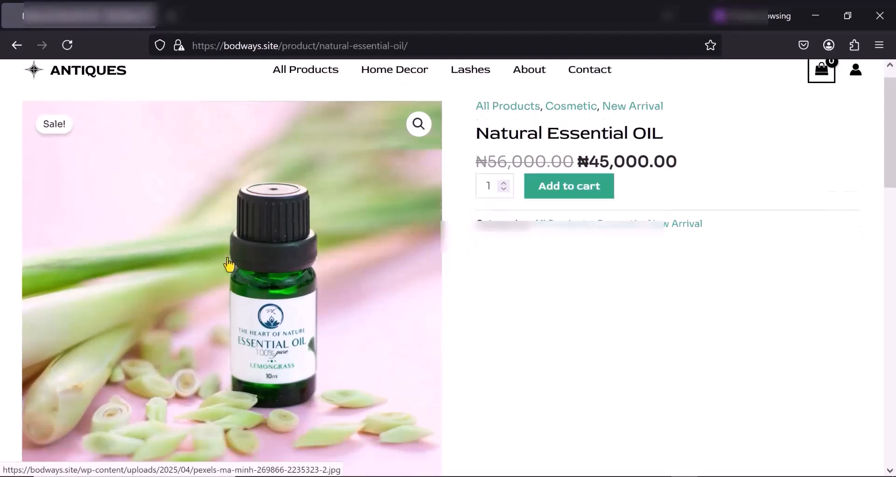
{"action": "scroll", "coordinate": [229, 264], "scroll_direction": "down", "scroll_amount": 6}
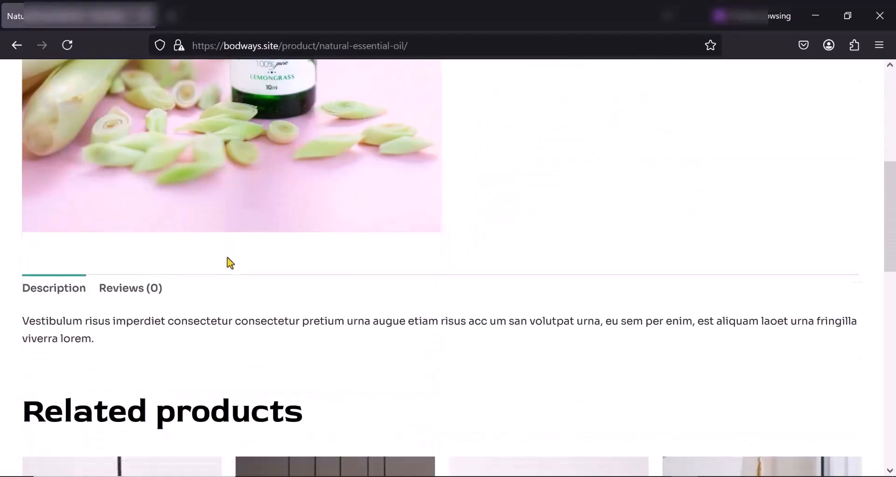
{"action": "scroll", "coordinate": [231, 263], "scroll_direction": "down", "scroll_amount": 1}
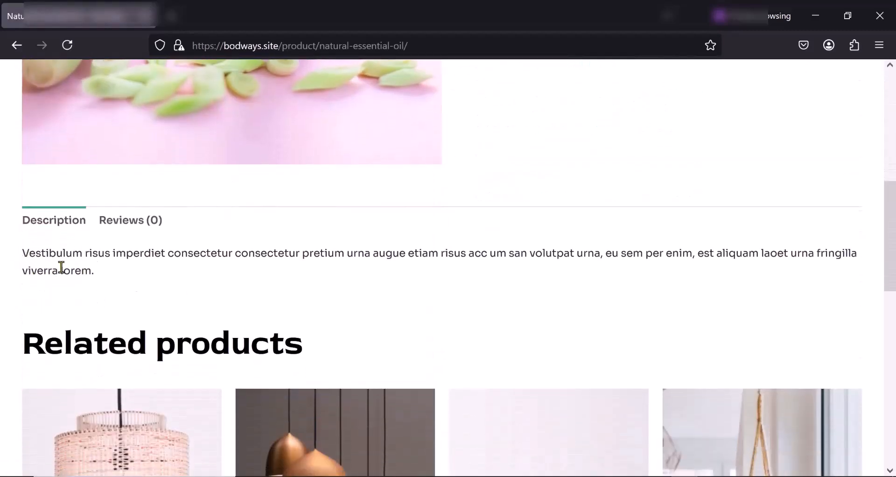
{"action": "scroll", "coordinate": [62, 267], "scroll_direction": "down", "scroll_amount": 6}
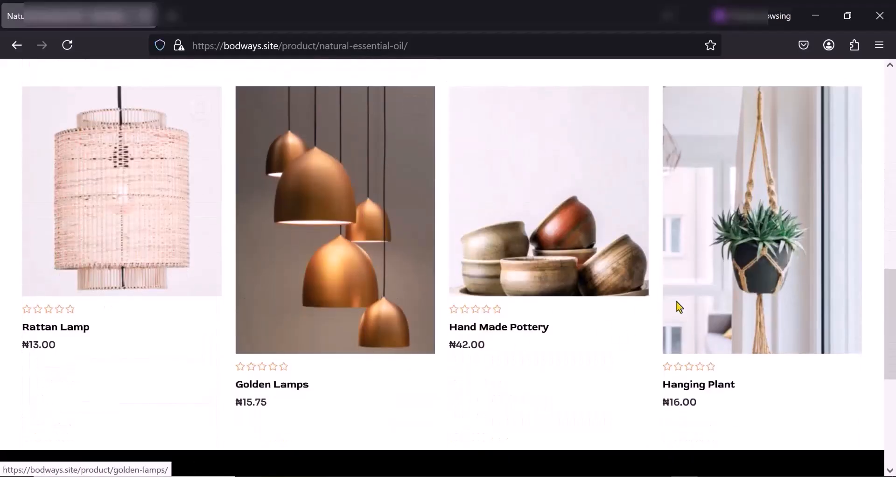
{"action": "scroll", "coordinate": [654, 286], "scroll_direction": "up", "scroll_amount": 13}
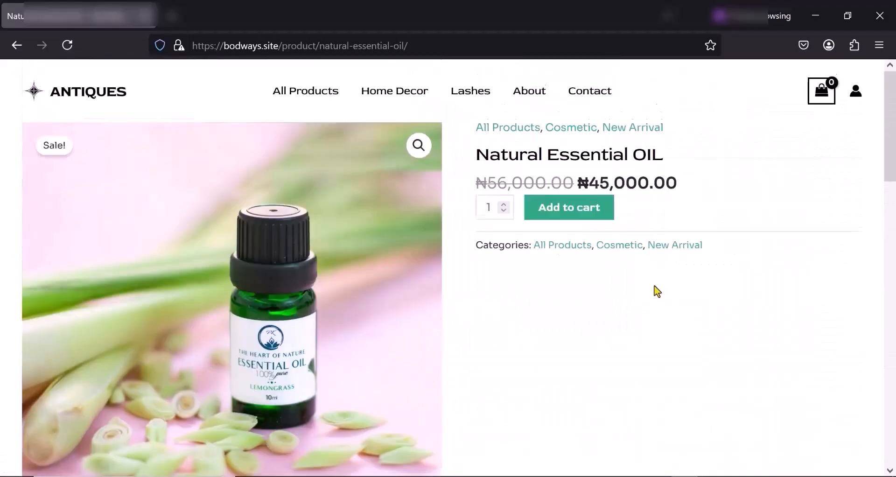
- Add one Natural Essential OIL to the cart and open the cart page with its coupon code field
{"action": "left_click", "coordinate": [564, 212]}
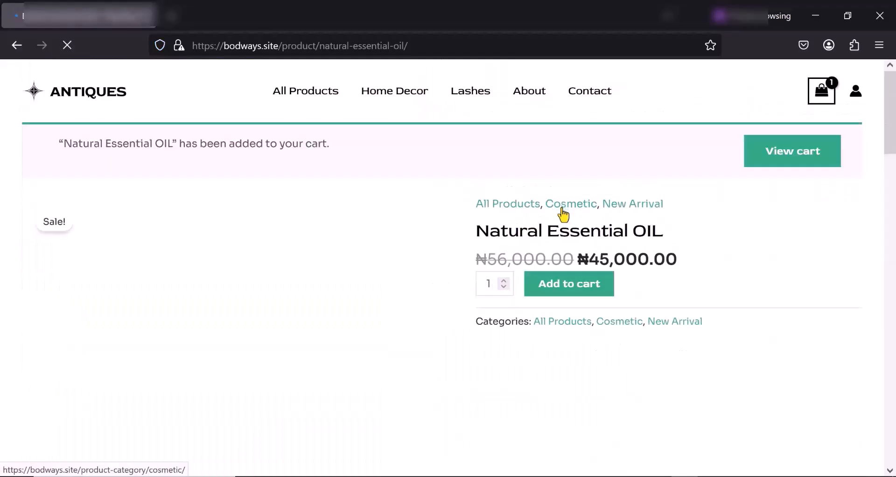
{"action": "left_click", "coordinate": [793, 157]}
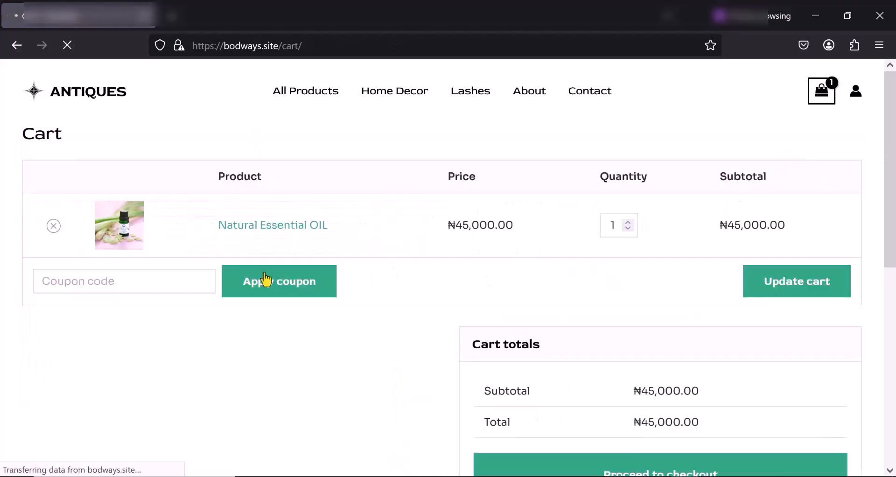
{"action": "left_click", "coordinate": [89, 282]}
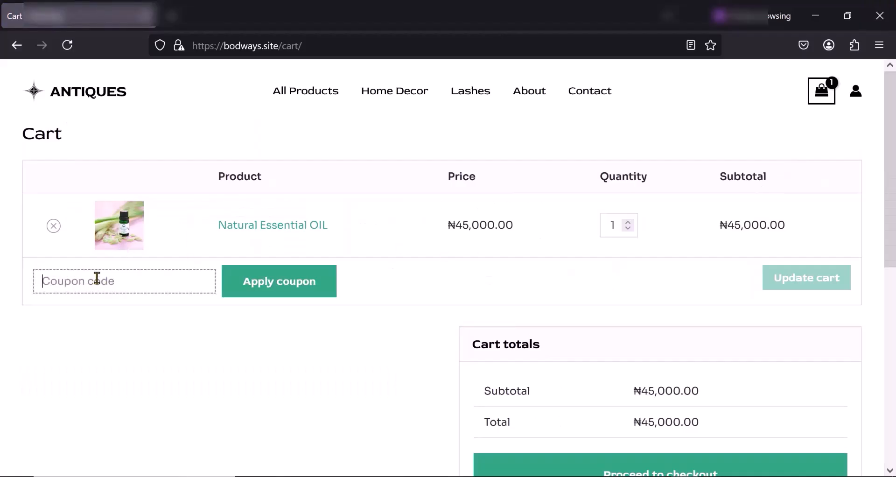
- Proceed from the cart to checkout and check the billing fields and the Debit/Credit Cards payment option
{"action": "scroll", "coordinate": [103, 275], "scroll_direction": "down", "scroll_amount": 3}
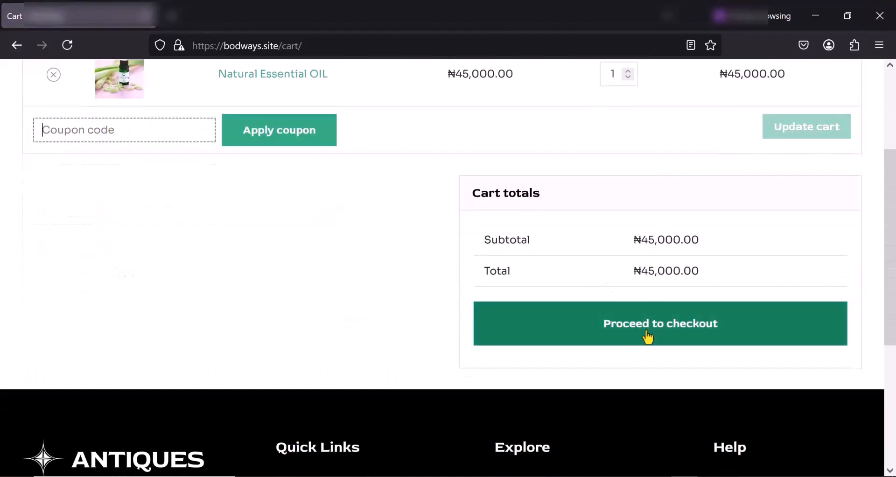
{"action": "left_click", "coordinate": [624, 332]}
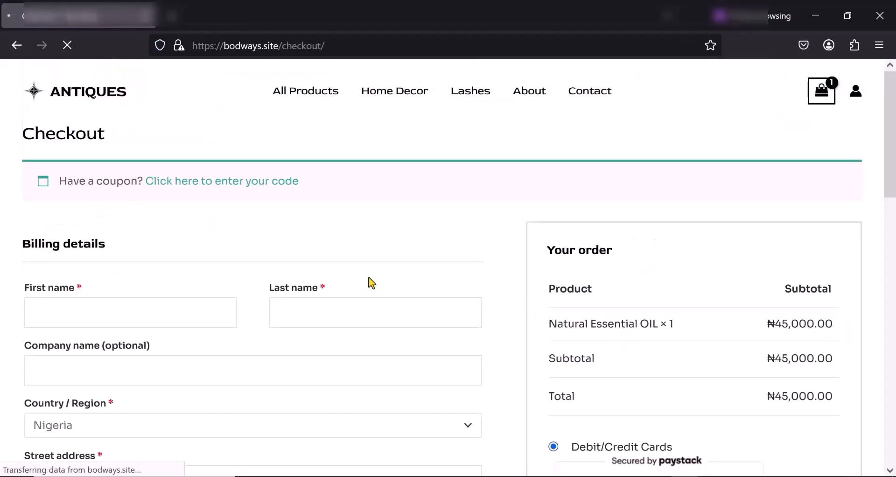
{"action": "scroll", "coordinate": [373, 284], "scroll_direction": "down", "scroll_amount": 3}
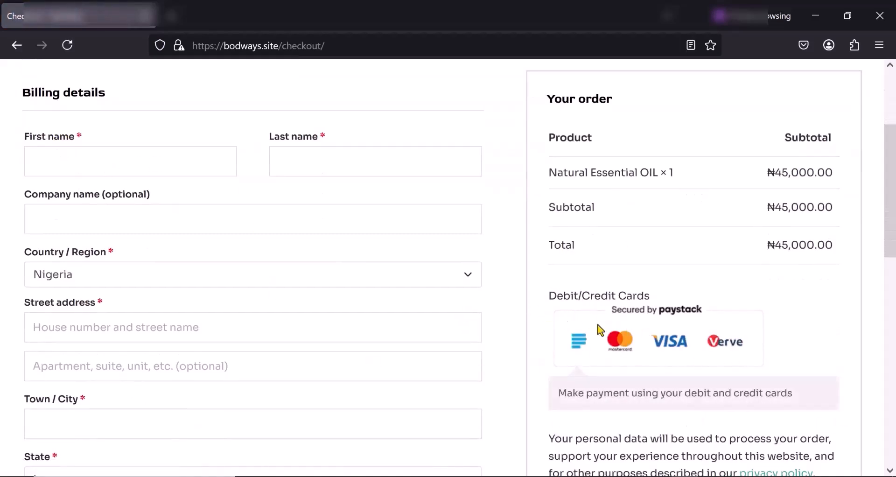
- Try to place the order with the billing details left blank and check which checkout fields are required
{"action": "scroll", "coordinate": [651, 315], "scroll_direction": "down", "scroll_amount": 1}
{"action": "scroll", "coordinate": [654, 321], "scroll_direction": "down", "scroll_amount": 2}
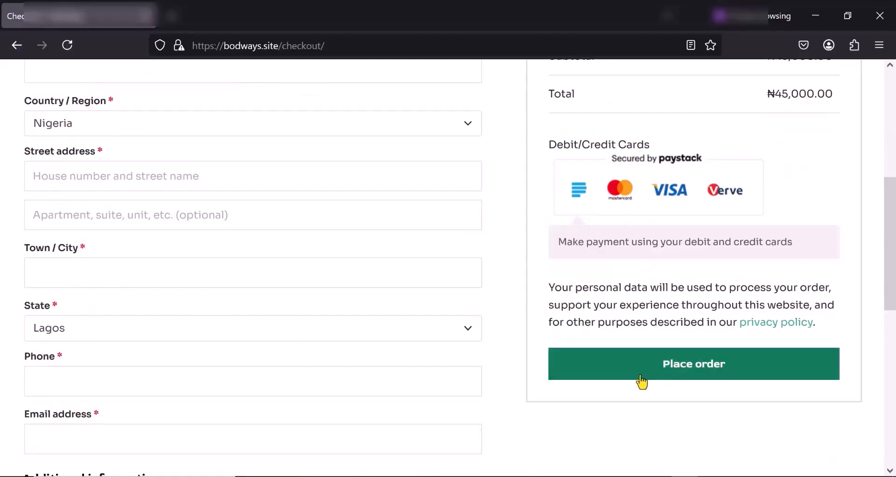
{"action": "scroll", "coordinate": [257, 316], "scroll_direction": "up", "scroll_amount": 7}
{"action": "scroll", "coordinate": [66, 254], "scroll_direction": "down", "scroll_amount": 4}
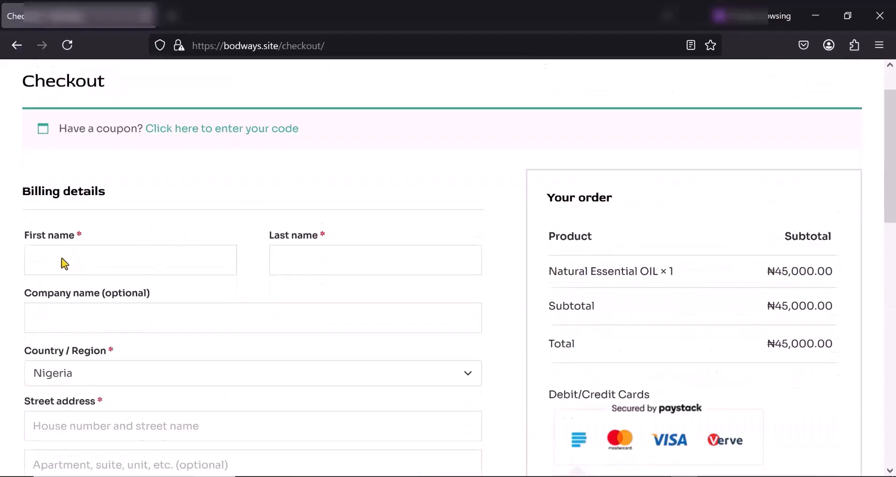
{"action": "scroll", "coordinate": [648, 414], "scroll_direction": "down", "scroll_amount": 2}
{"action": "left_click", "coordinate": [677, 223]}
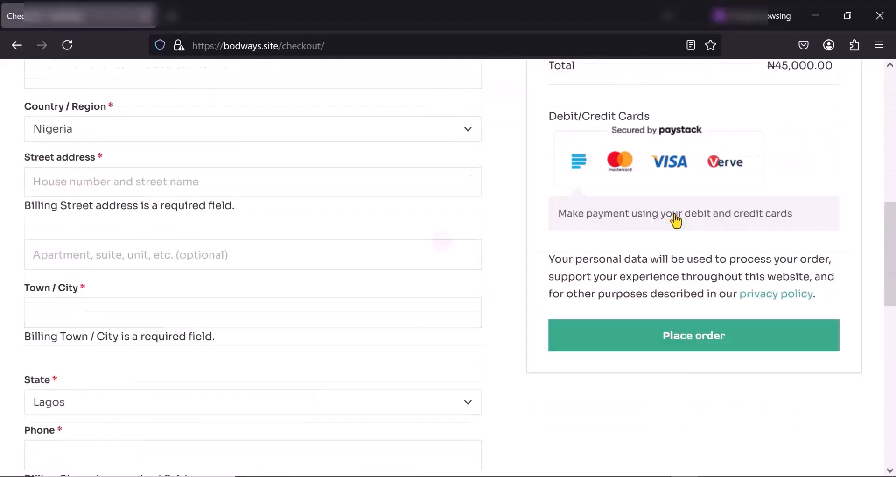
{"action": "scroll", "coordinate": [226, 250], "scroll_direction": "down", "scroll_amount": 4}
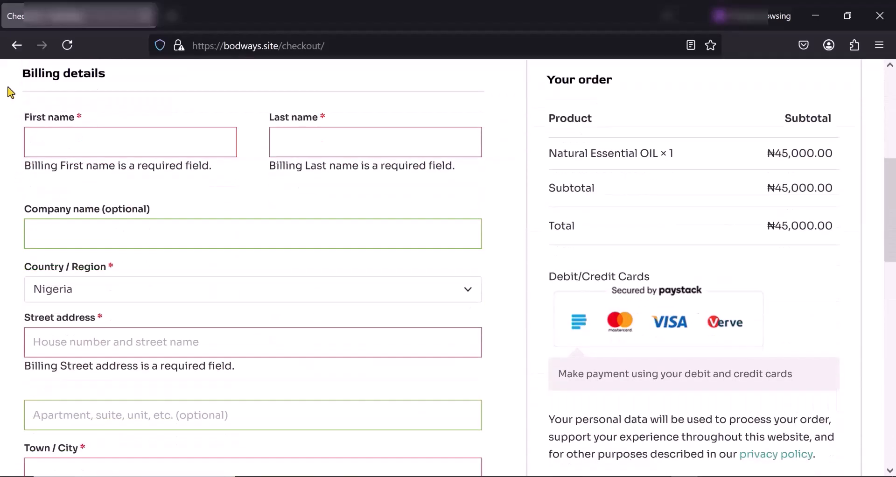
{"action": "scroll", "coordinate": [319, 259], "scroll_direction": "down", "scroll_amount": 3}
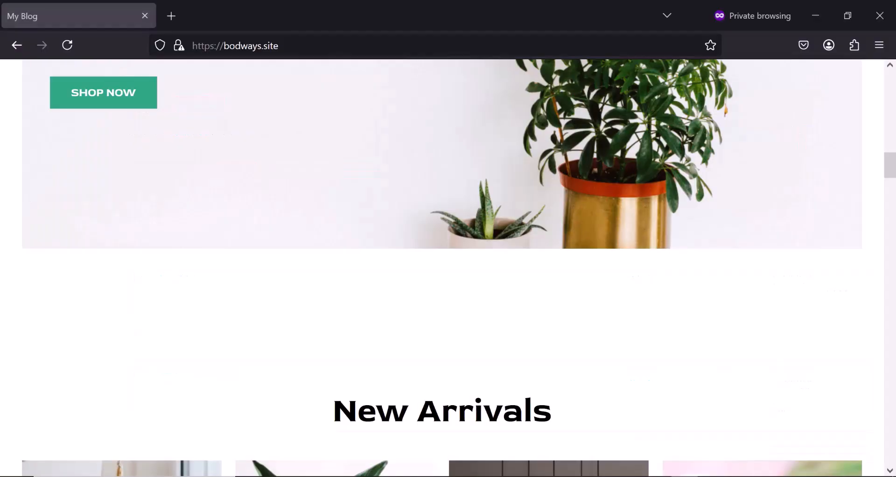
- Look through the bodways.site home page, examining the hero banner, Explore sections, discount offer and New Arrivals products
{"action": "scroll", "coordinate": [182, 245], "scroll_direction": "down", "scroll_amount": 5}
{"action": "scroll", "coordinate": [180, 243], "scroll_direction": "up", "scroll_amount": 10}
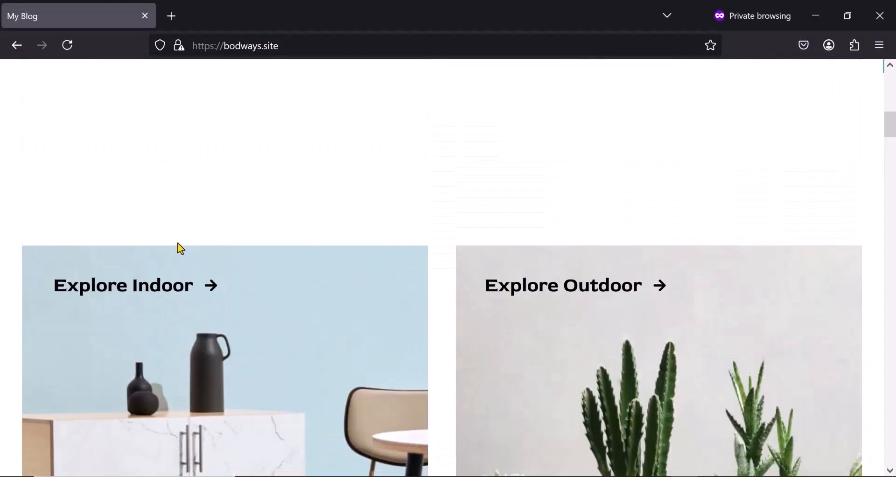
{"action": "scroll", "coordinate": [178, 243], "scroll_direction": "down", "scroll_amount": 2}
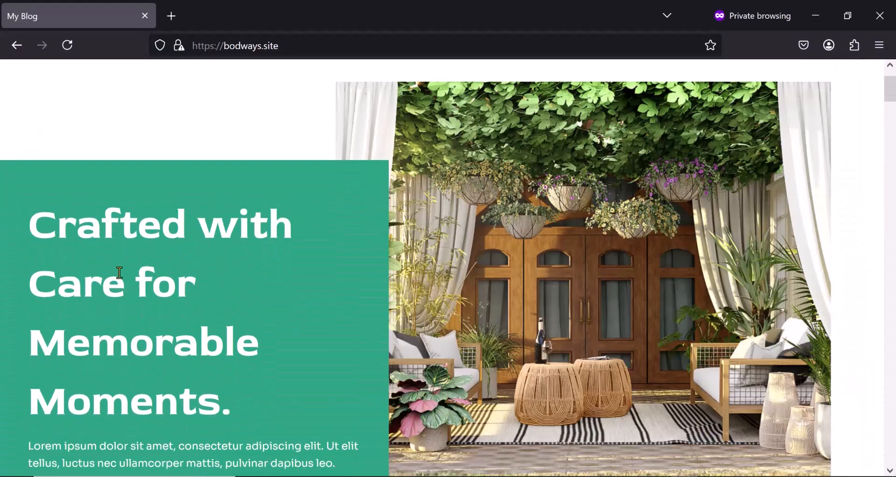
{"action": "scroll", "coordinate": [495, 248], "scroll_direction": "down", "scroll_amount": 4}
{"action": "scroll", "coordinate": [495, 247], "scroll_direction": "up", "scroll_amount": 5}
{"action": "scroll", "coordinate": [596, 251], "scroll_direction": "down", "scroll_amount": 5}
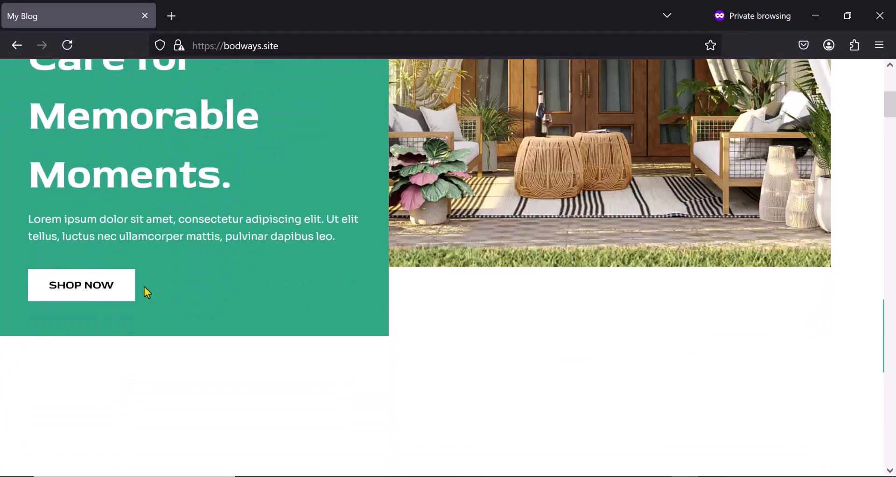
{"action": "scroll", "coordinate": [234, 214], "scroll_direction": "down", "scroll_amount": 18}
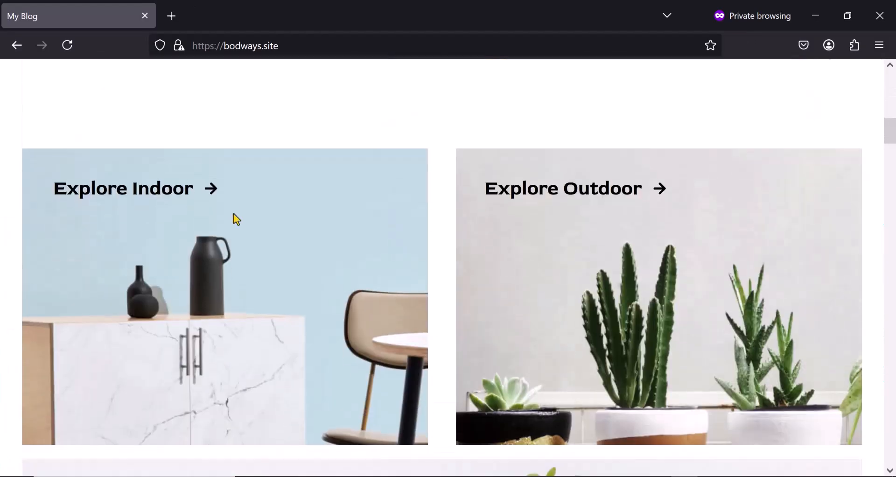
{"action": "scroll", "coordinate": [236, 218], "scroll_direction": "down", "scroll_amount": 11}
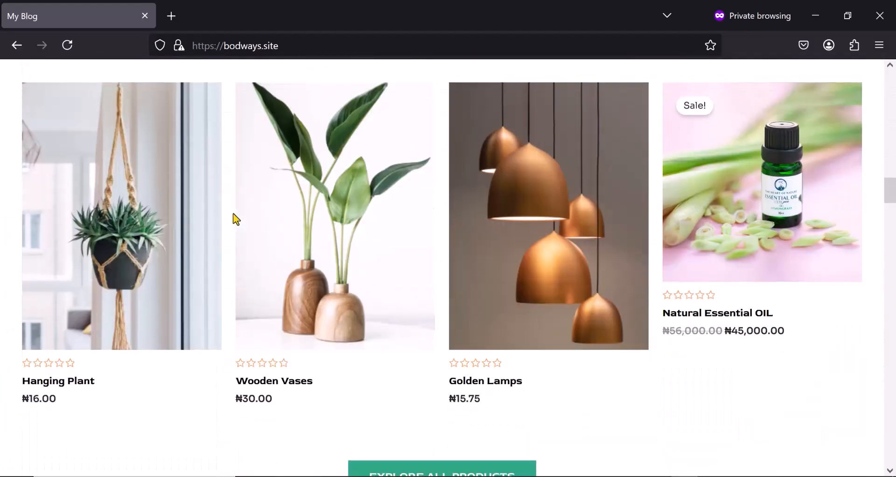
{"action": "scroll", "coordinate": [236, 218], "scroll_direction": "up", "scroll_amount": 2}
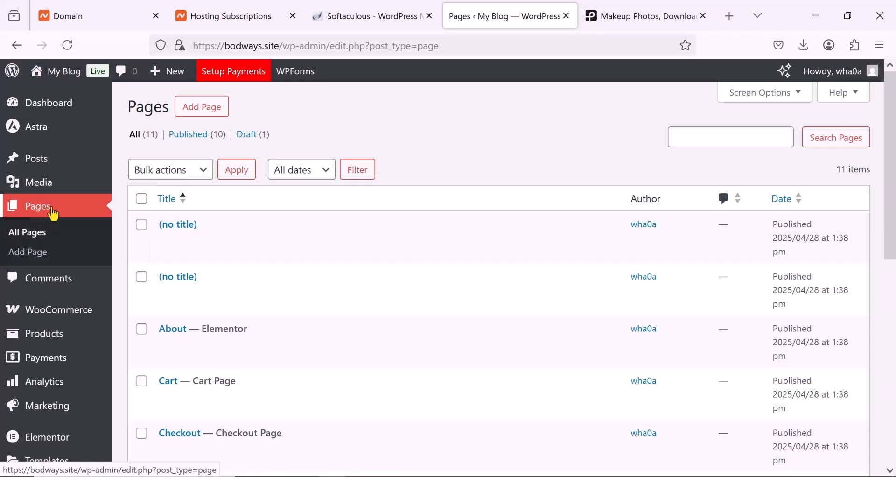
- Open the Home page with Elementor from the WordPress page list, dismissing the AI notification and the Structure window
{"action": "mouse_move", "coordinate": [186, 254]}
{"action": "scroll", "coordinate": [186, 254], "scroll_direction": "down", "scroll_amount": 9}
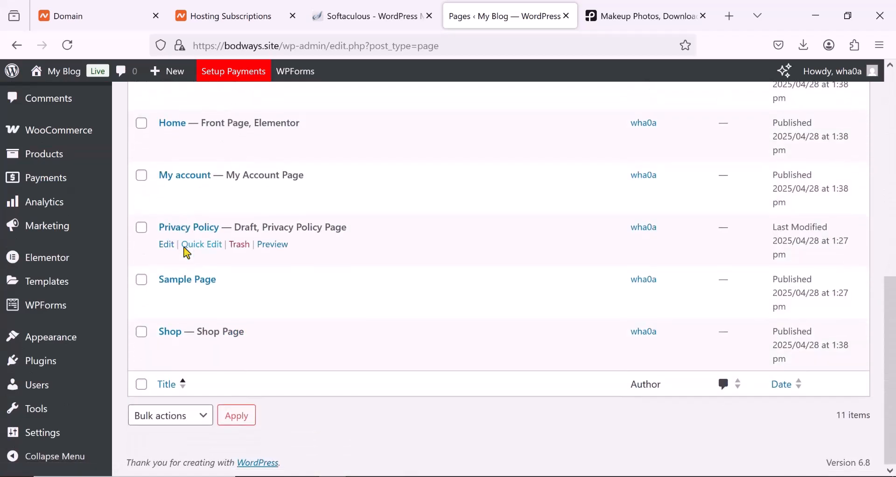
{"action": "mouse_move", "coordinate": [194, 360]}
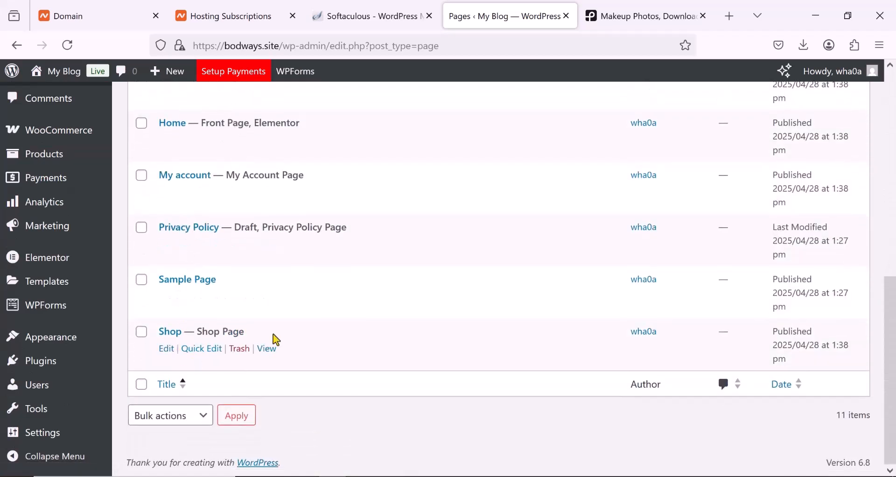
{"action": "scroll", "coordinate": [274, 334], "scroll_direction": "up", "scroll_amount": 3}
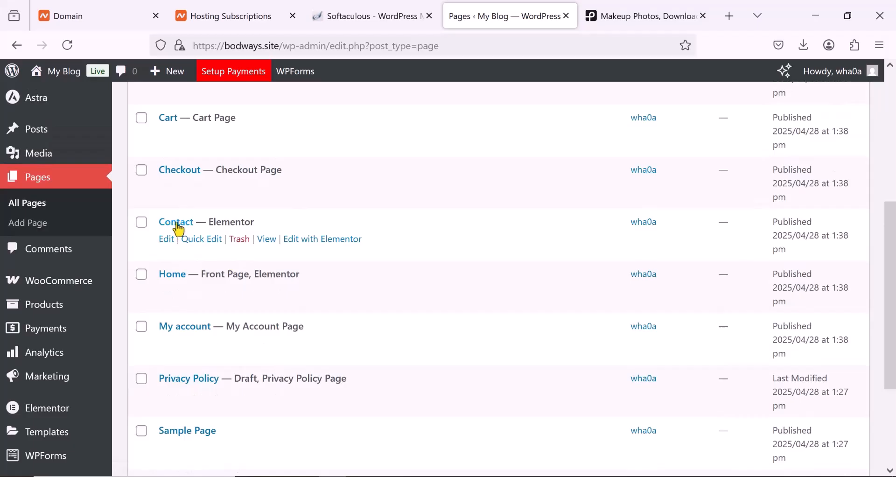
{"action": "mouse_move", "coordinate": [214, 274]}
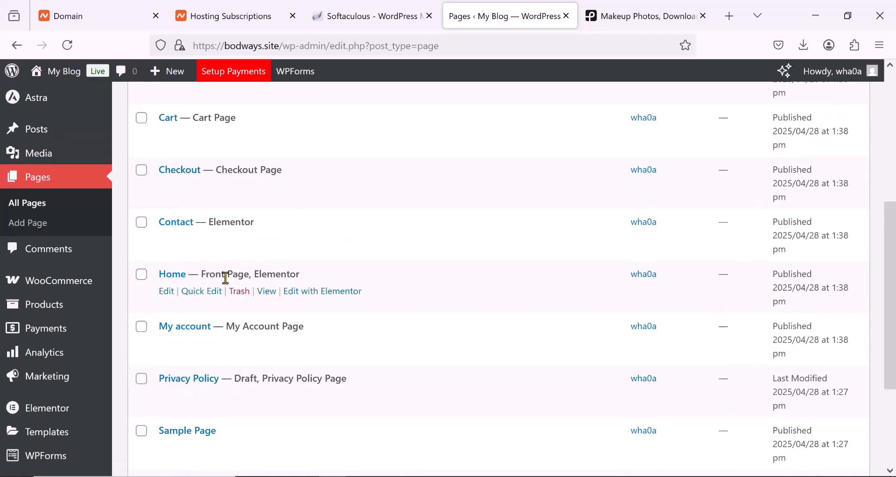
{"action": "scroll", "coordinate": [225, 278], "scroll_direction": "up", "scroll_amount": 2}
{"action": "mouse_move", "coordinate": [196, 135]}
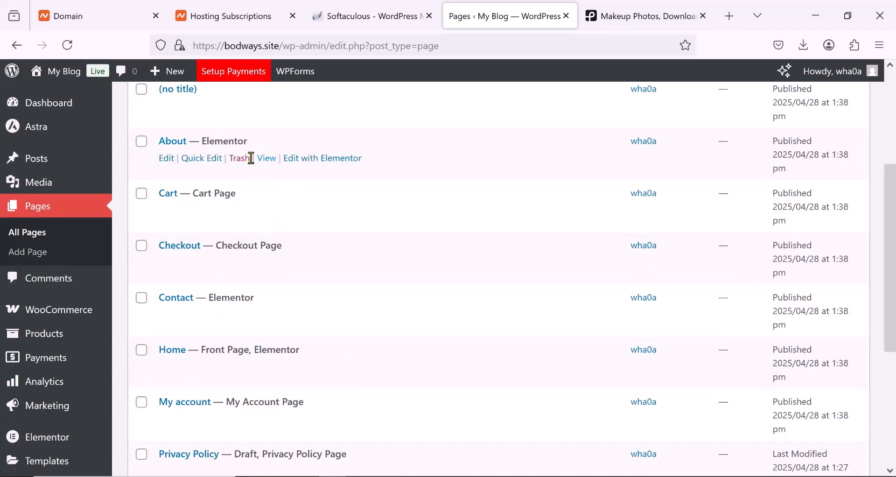
{"action": "mouse_move", "coordinate": [235, 192]}
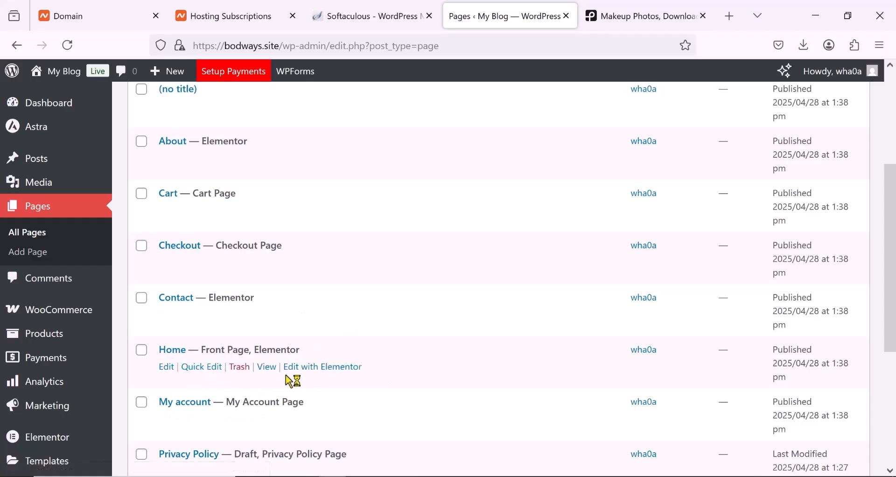
{"action": "left_click", "coordinate": [318, 374]}
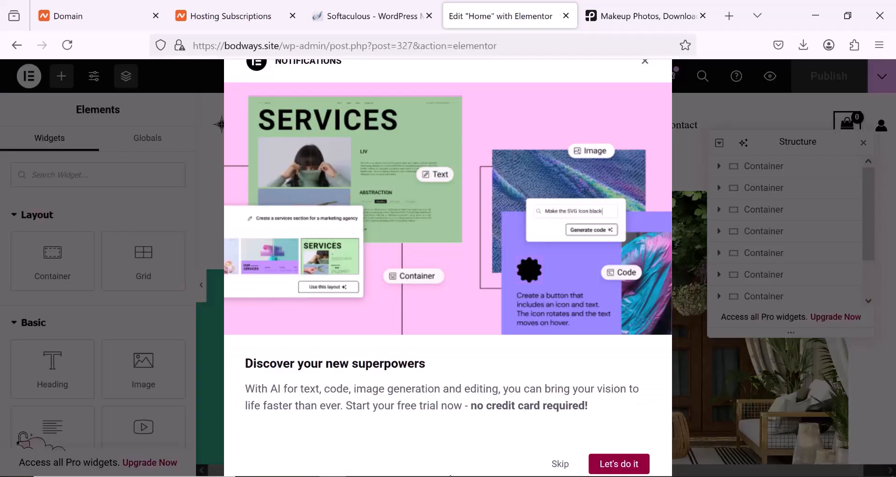
{"action": "left_click", "coordinate": [561, 465]}
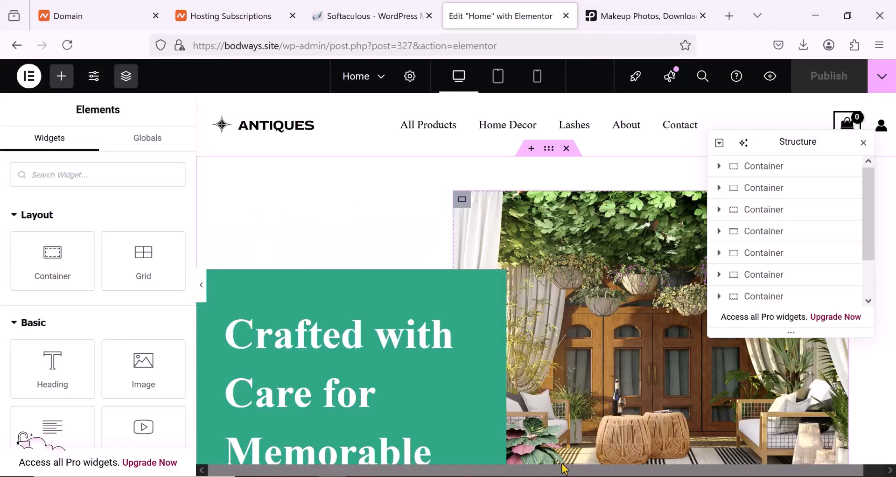
{"action": "left_click", "coordinate": [865, 141]}
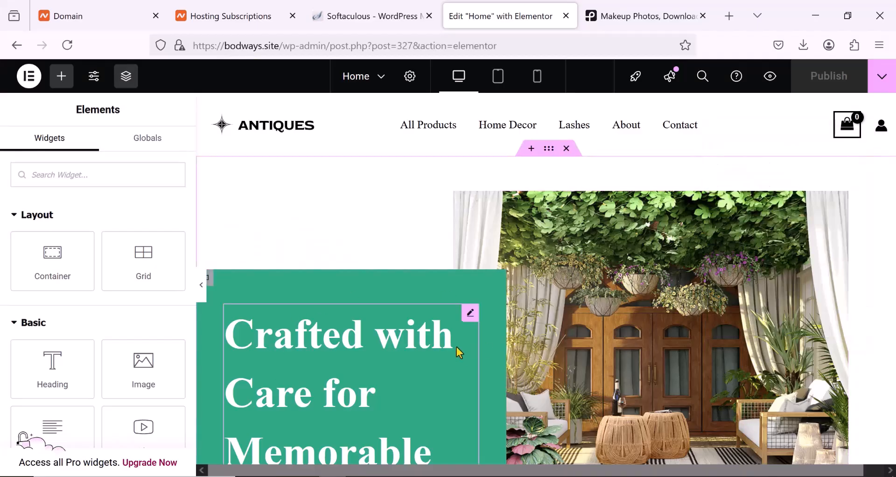
- Replace the title of the Home page's hero heading with "welcome to shop"
{"action": "scroll", "coordinate": [457, 348], "scroll_direction": "down", "scroll_amount": 10}
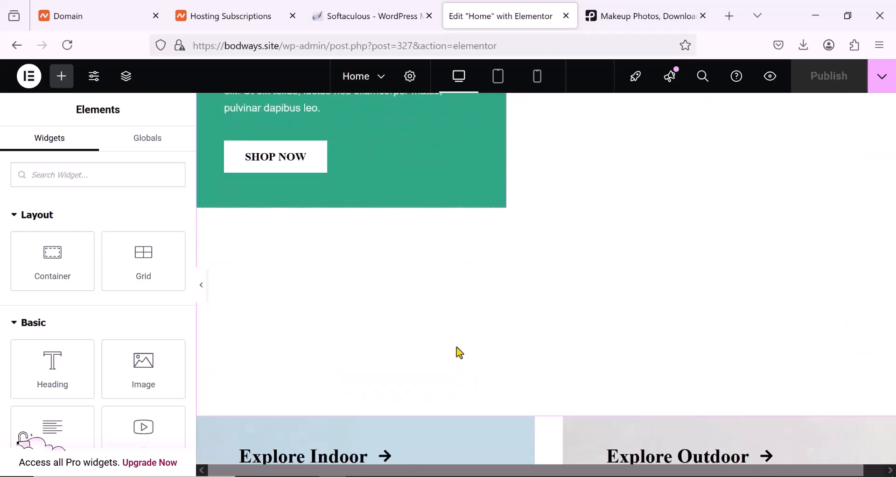
{"action": "scroll", "coordinate": [460, 353], "scroll_direction": "down", "scroll_amount": 7}
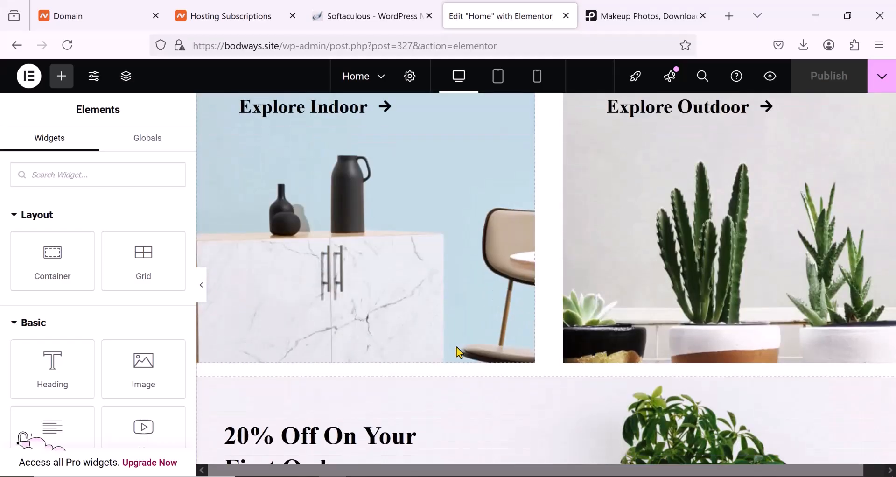
{"action": "scroll", "coordinate": [458, 351], "scroll_direction": "down", "scroll_amount": 6}
{"action": "scroll", "coordinate": [459, 352], "scroll_direction": "up", "scroll_amount": 1}
{"action": "scroll", "coordinate": [460, 354], "scroll_direction": "up", "scroll_amount": 4}
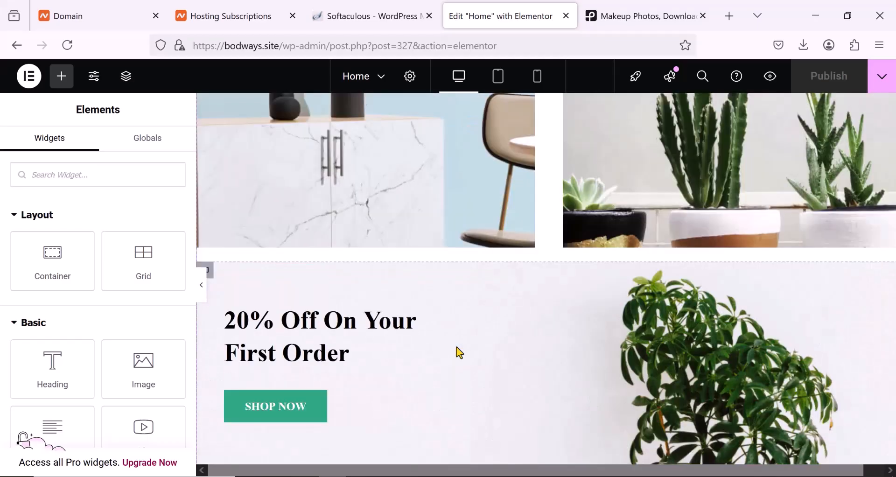
{"action": "scroll", "coordinate": [457, 347], "scroll_direction": "up", "scroll_amount": 6}
{"action": "scroll", "coordinate": [453, 348], "scroll_direction": "down", "scroll_amount": 2}
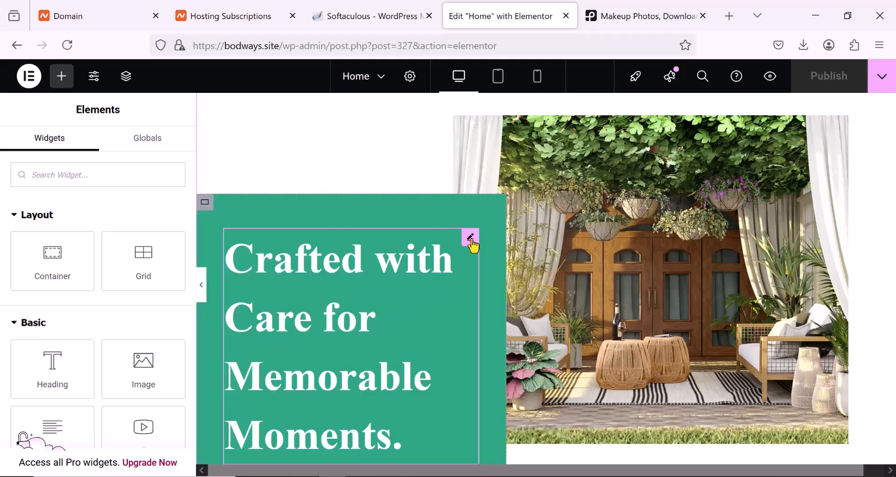
{"action": "left_click", "coordinate": [471, 242]}
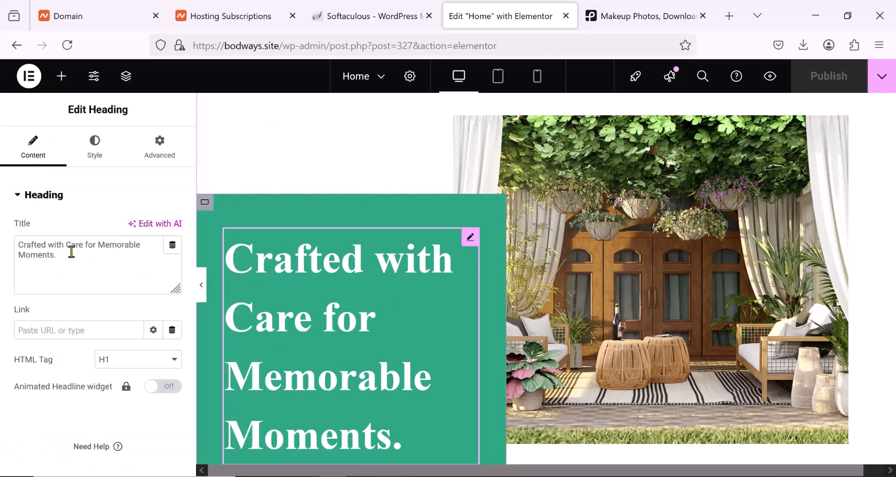
{"action": "double_click", "coordinate": [84, 244]}
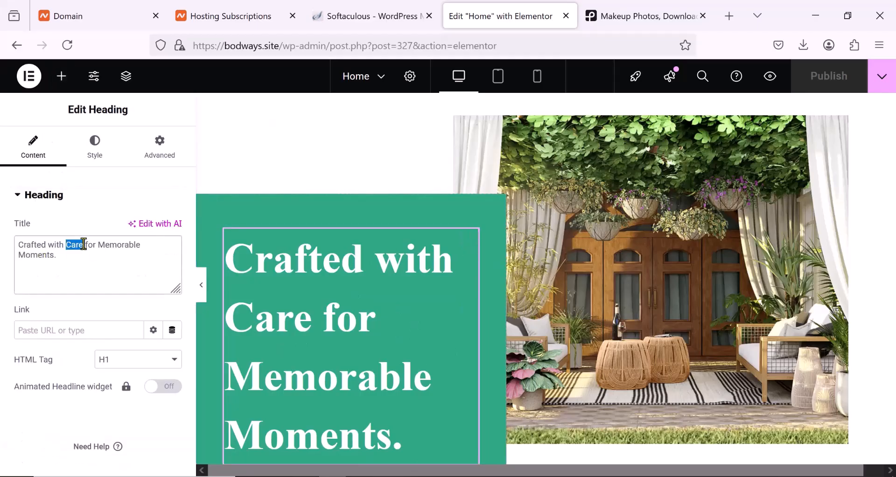
{"action": "key", "text": "ctrl+a"}
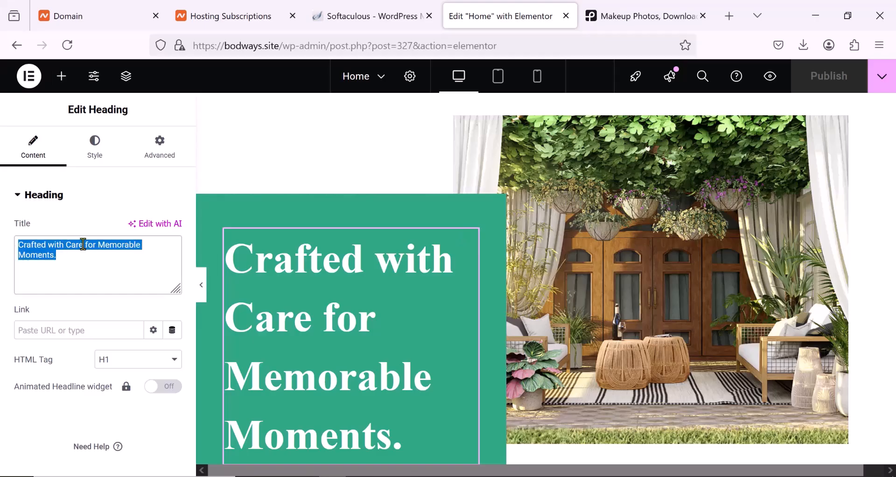
{"action": "type", "text": "welcome to shop"}
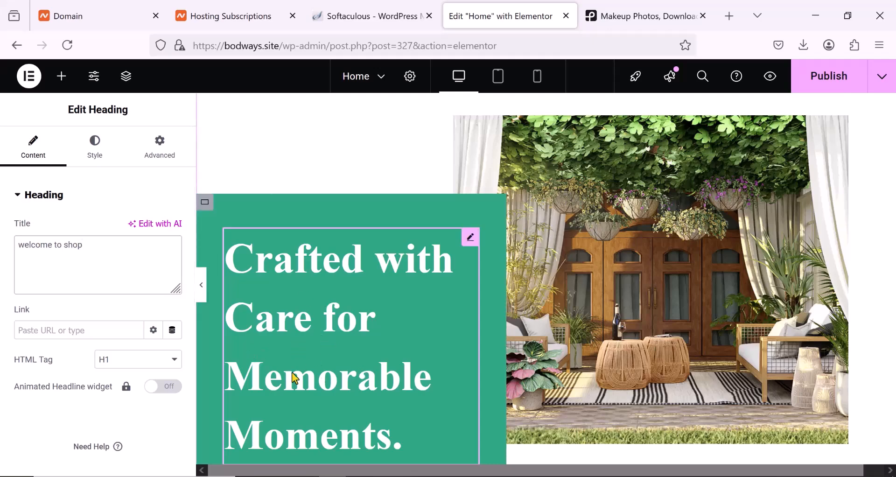
- Replace the placeholder paragraph under the hero heading with "Shop quality homemade items."
{"action": "scroll", "coordinate": [322, 345], "scroll_direction": "down", "scroll_amount": 3}
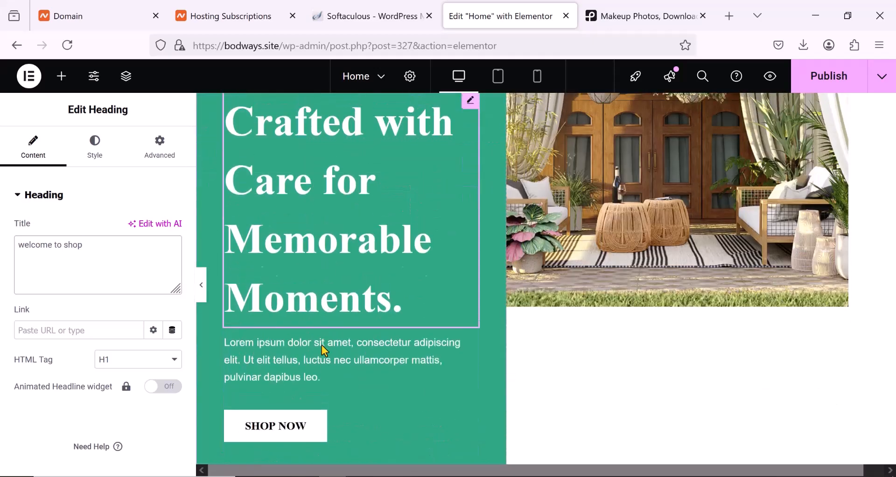
{"action": "scroll", "coordinate": [321, 347], "scroll_direction": "up", "scroll_amount": 3}
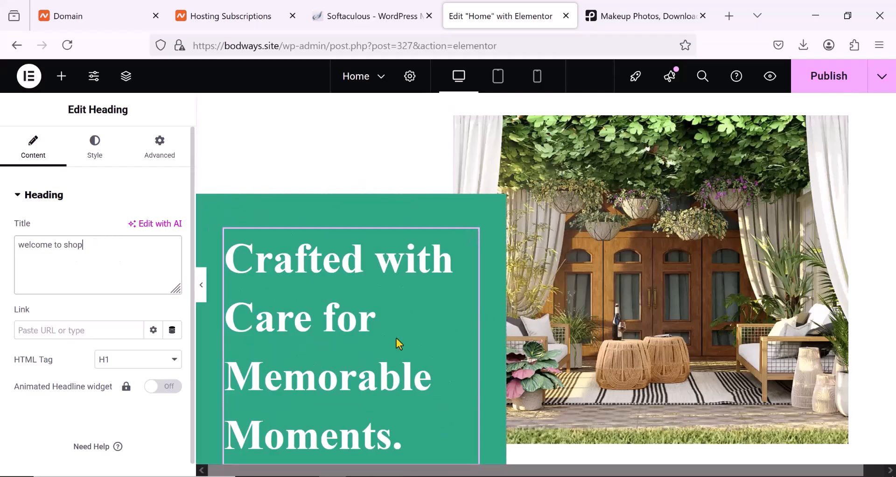
{"action": "scroll", "coordinate": [397, 339], "scroll_direction": "down", "scroll_amount": 3}
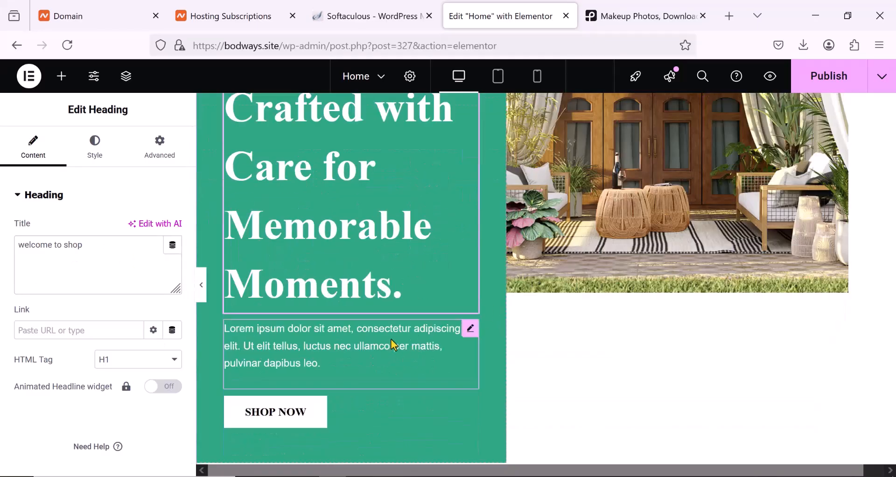
{"action": "left_click", "coordinate": [392, 340]}
{"action": "scroll", "coordinate": [392, 333], "scroll_direction": "up", "scroll_amount": 2}
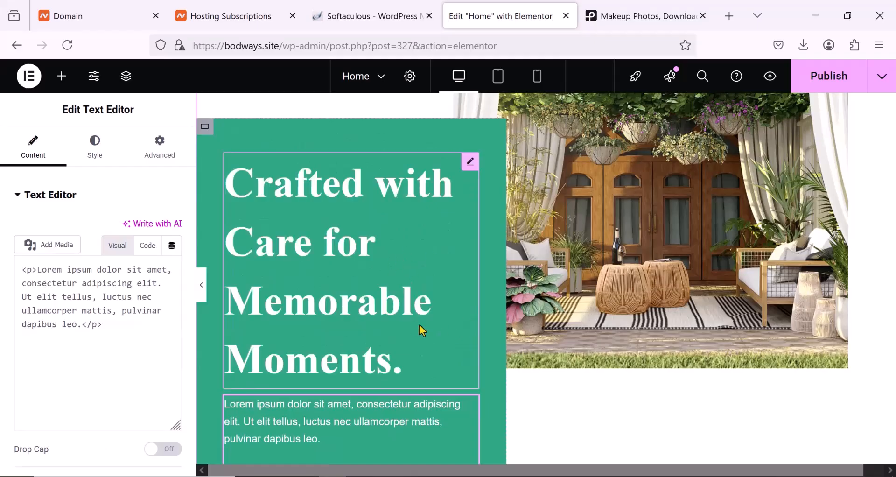
{"action": "scroll", "coordinate": [378, 345], "scroll_direction": "down", "scroll_amount": 2}
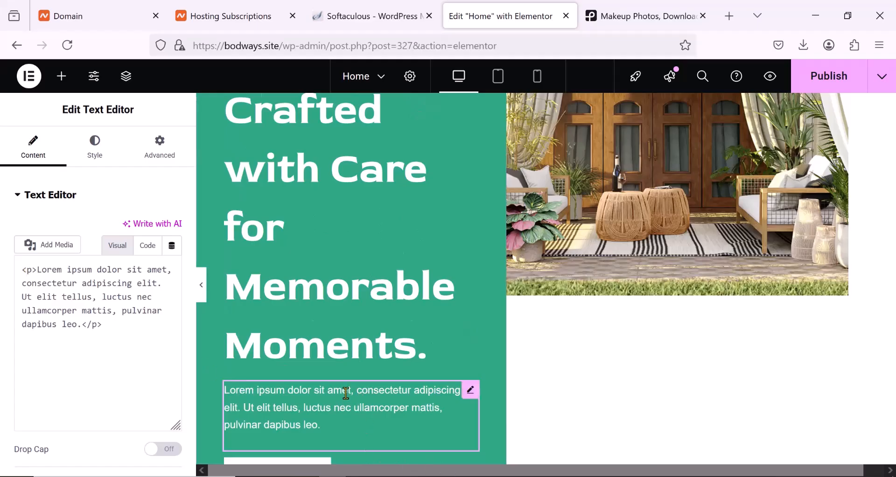
{"action": "scroll", "coordinate": [350, 364], "scroll_direction": "down", "scroll_amount": 2}
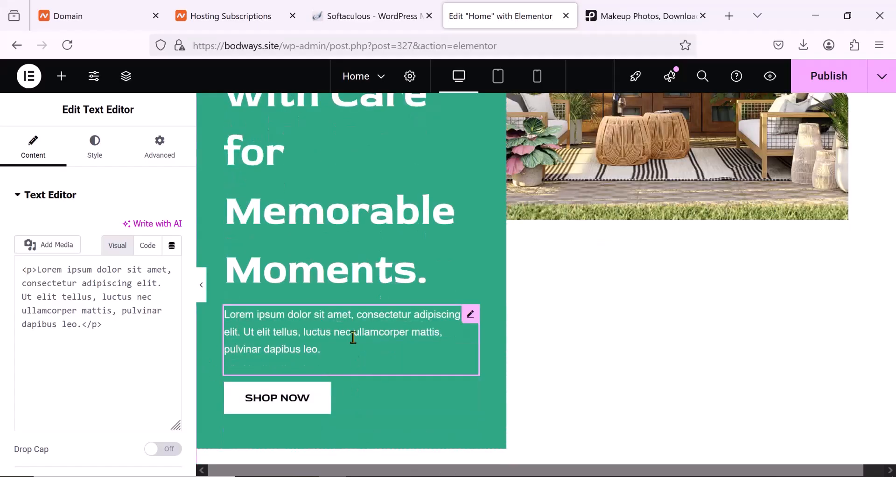
{"action": "triple_click", "coordinate": [37, 300]}
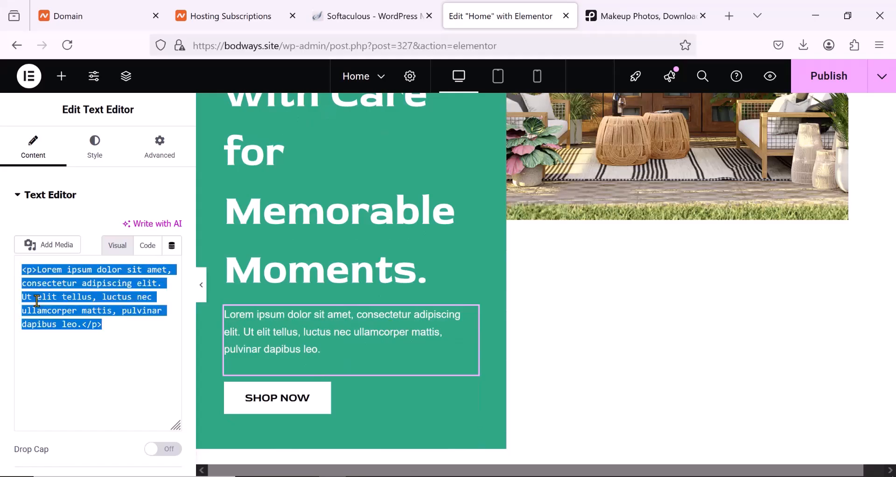
{"action": "type", "text": "Shop quality homemade items."}
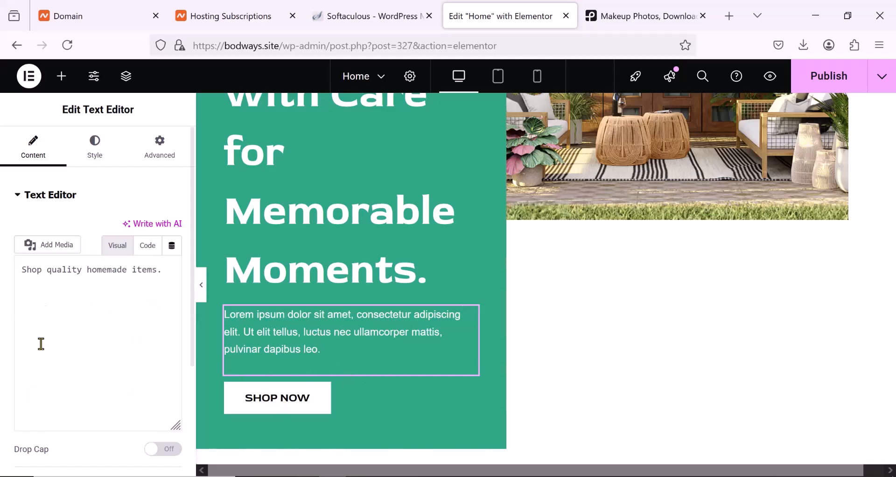
- Open the hero's SHOP NOW button for editing and examine its text and link settings
{"action": "mouse_move", "coordinate": [317, 403]}
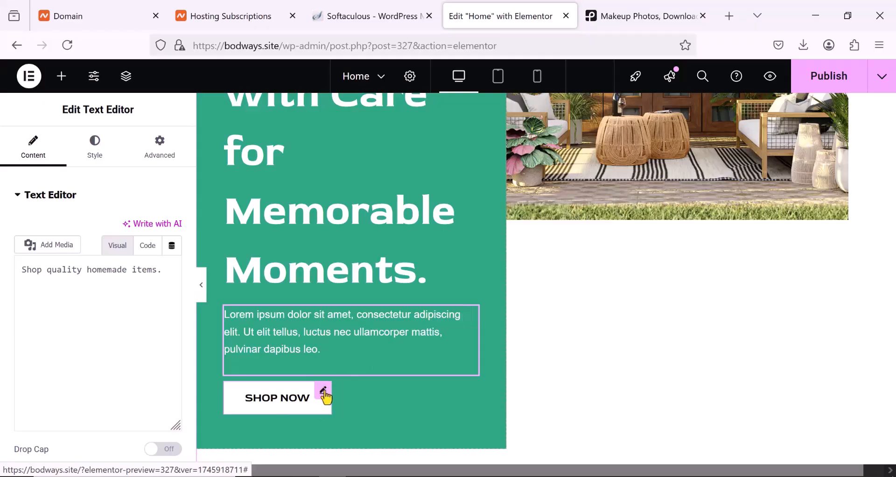
{"action": "left_click", "coordinate": [325, 393]}
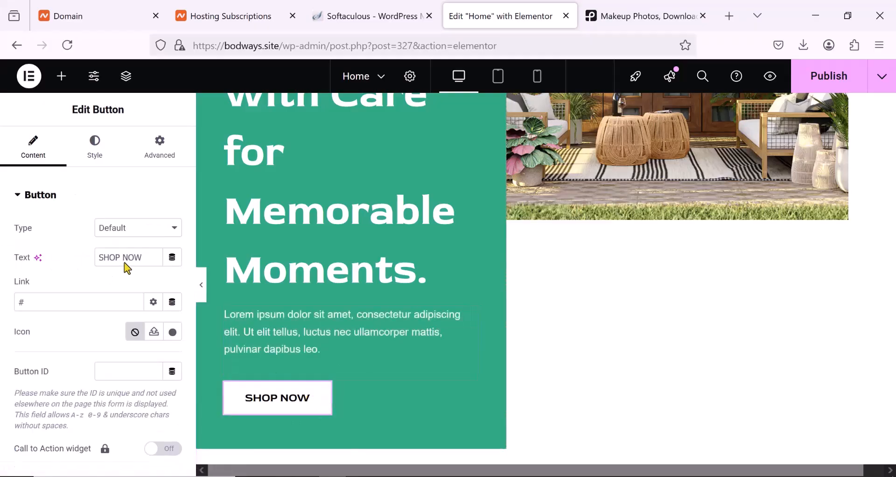
{"action": "scroll", "coordinate": [123, 259], "scroll_direction": "up", "scroll_amount": 6}
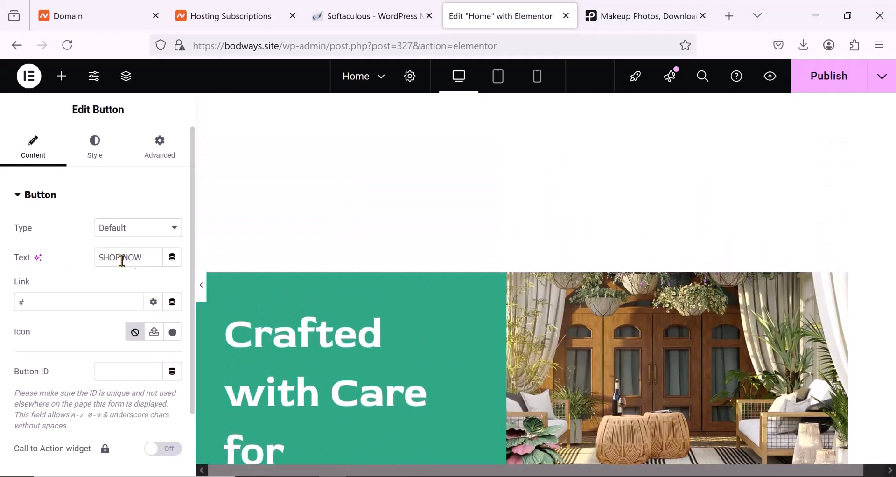
{"action": "left_click", "coordinate": [37, 306]}
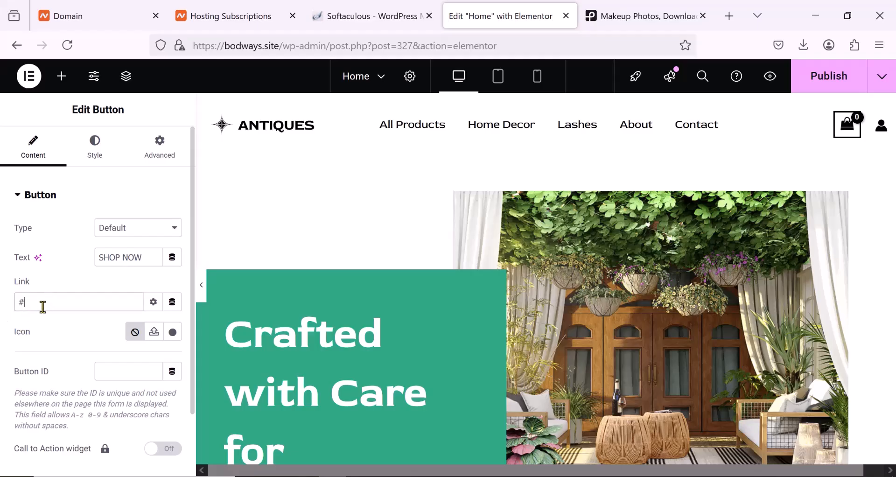
{"action": "scroll", "coordinate": [345, 314], "scroll_direction": "down", "scroll_amount": 5}
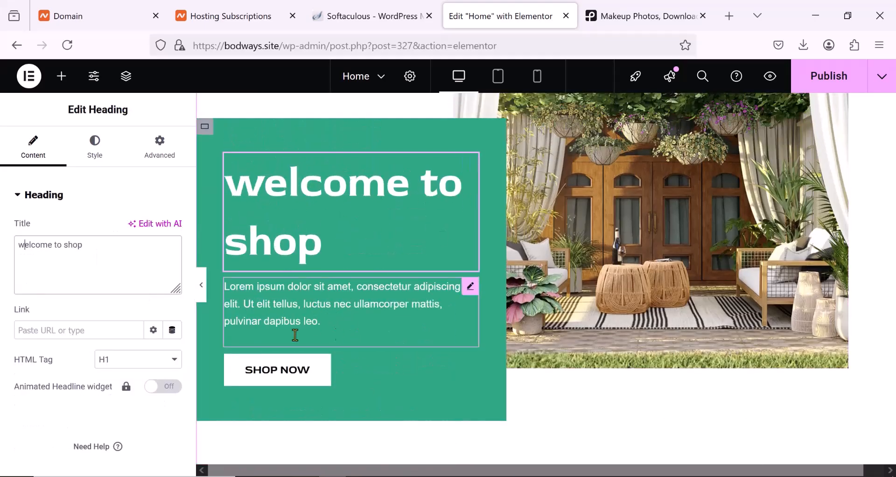
{"action": "left_click", "coordinate": [295, 318]}
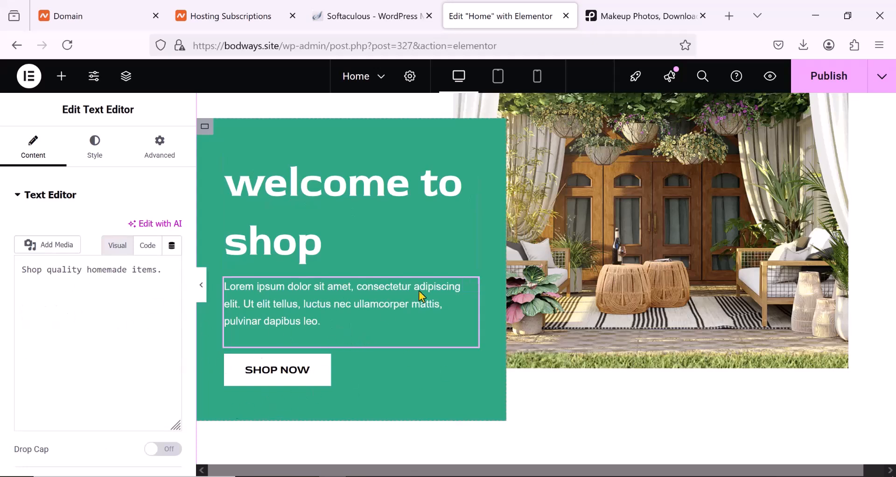
{"action": "left_click", "coordinate": [306, 374]}
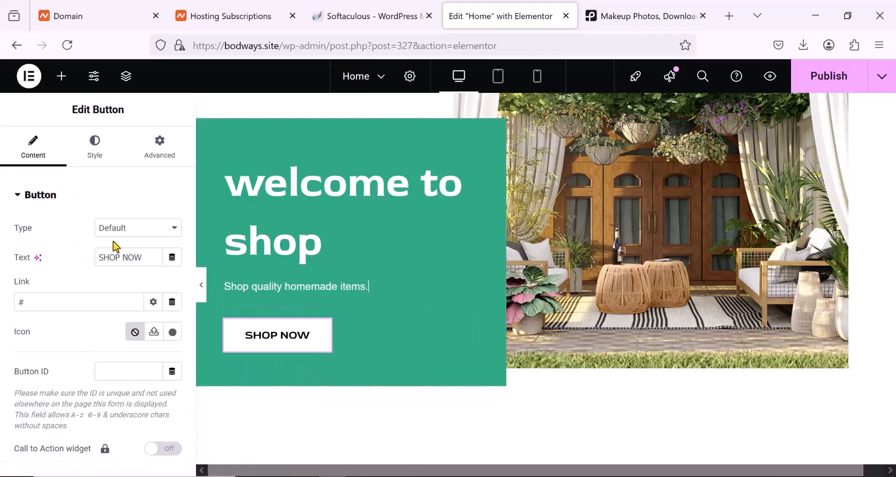
{"action": "scroll", "coordinate": [528, 359], "scroll_direction": "up", "scroll_amount": 4}
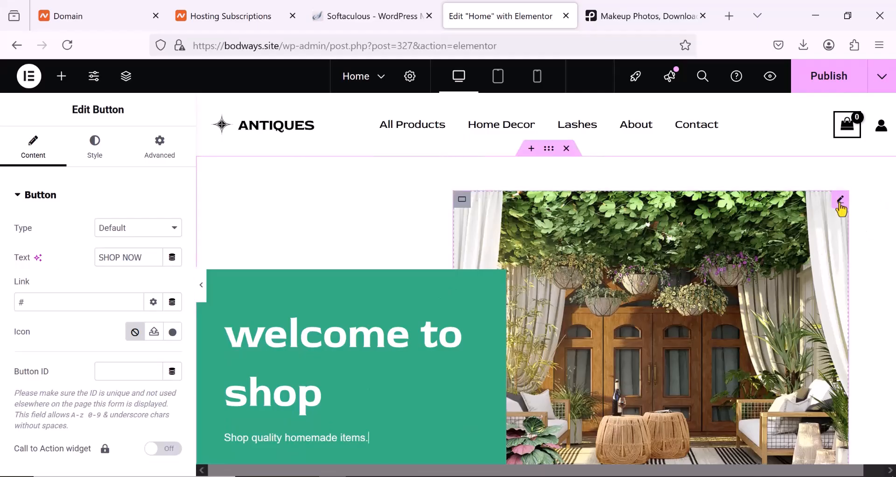
- Open the media chooser for the hero banner image and close it without picking a replacement
{"action": "left_click", "coordinate": [840, 205]}
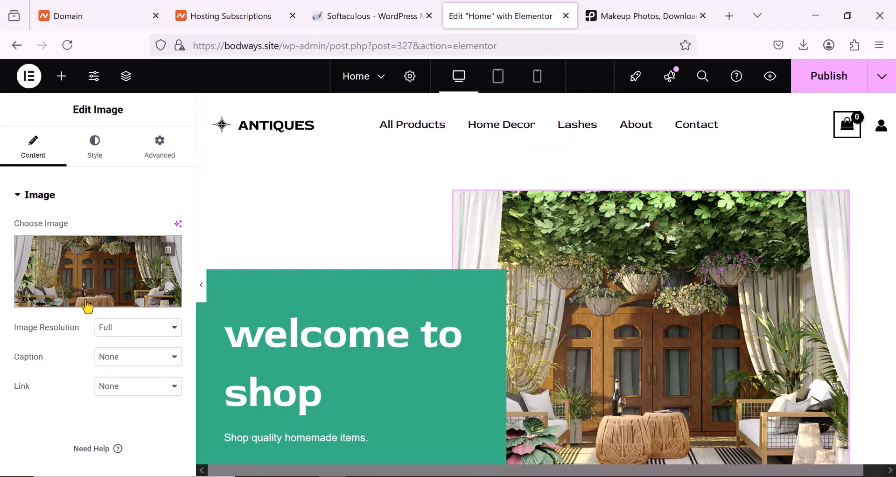
{"action": "mouse_move", "coordinate": [87, 305]}
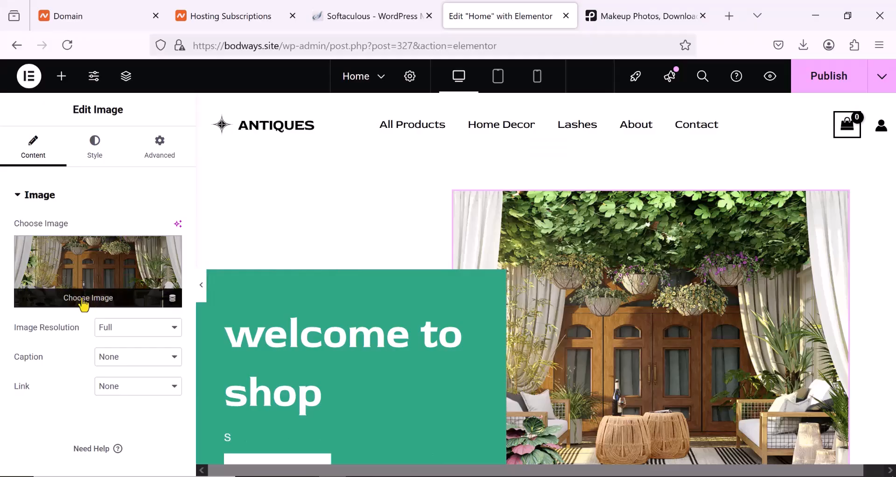
{"action": "left_click", "coordinate": [84, 303]}
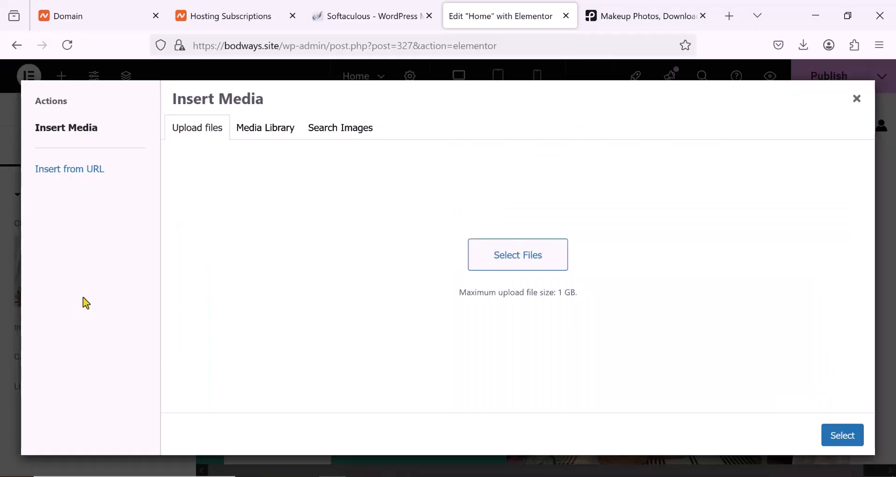
{"action": "left_click", "coordinate": [858, 101]}
- Look through the Explore, discount offer, New Arrivals and Unique Designs sections of the Home page
{"action": "scroll", "coordinate": [488, 266], "scroll_direction": "down", "scroll_amount": 9}
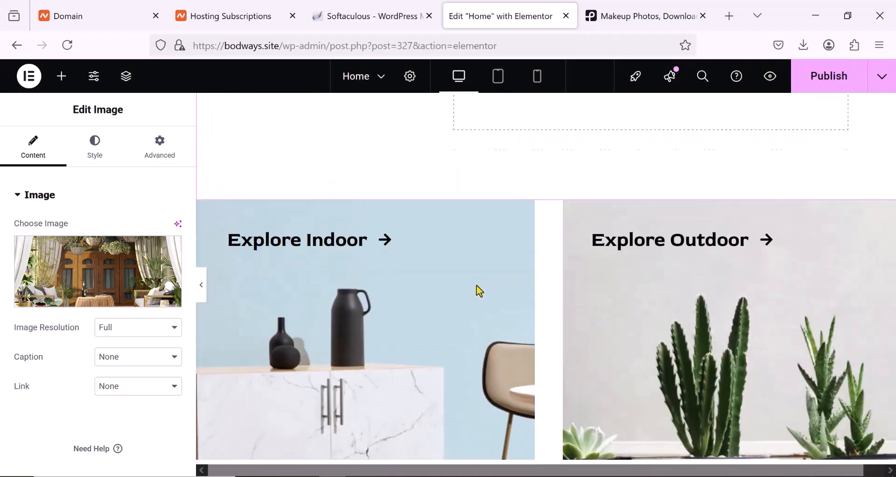
{"action": "scroll", "coordinate": [477, 285], "scroll_direction": "down", "scroll_amount": 5}
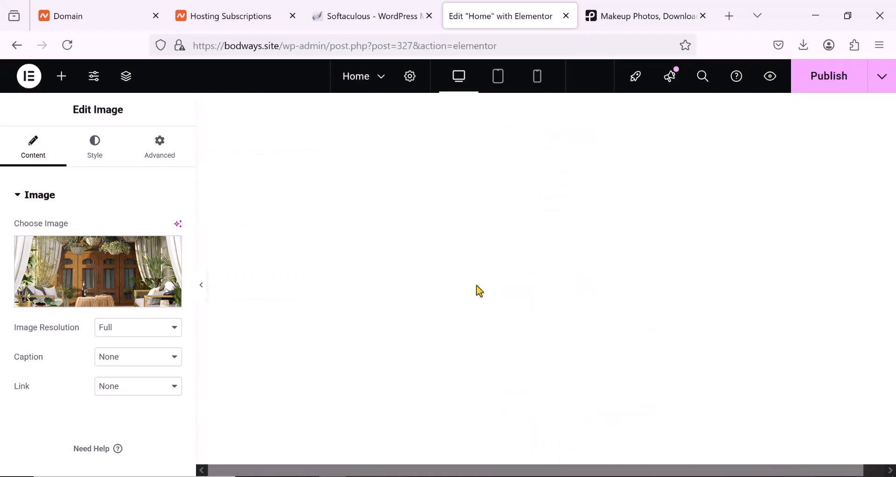
{"action": "scroll", "coordinate": [480, 291], "scroll_direction": "down", "scroll_amount": 3}
{"action": "scroll", "coordinate": [471, 303], "scroll_direction": "down", "scroll_amount": 6}
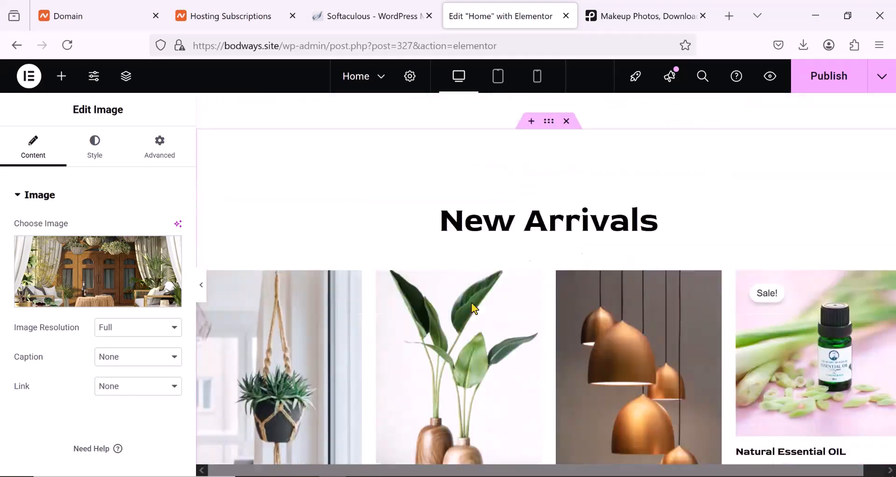
{"action": "scroll", "coordinate": [471, 304], "scroll_direction": "up", "scroll_amount": 2}
{"action": "scroll", "coordinate": [471, 302], "scroll_direction": "up", "scroll_amount": 10}
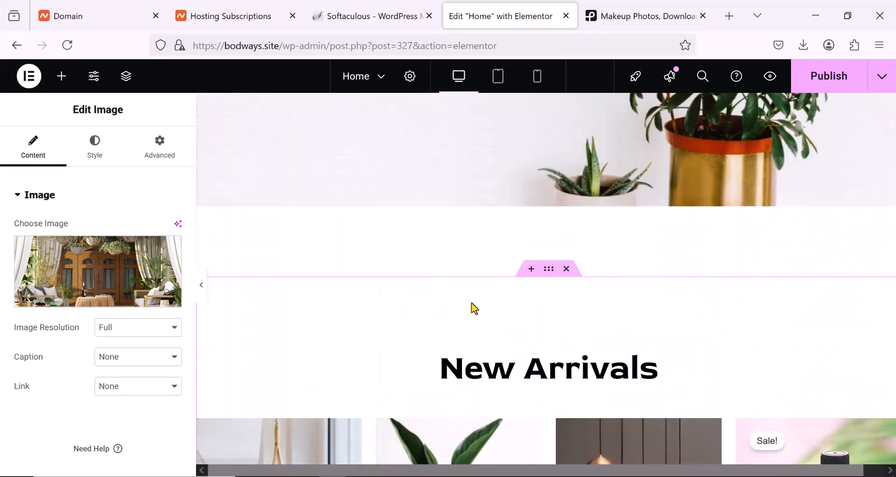
{"action": "scroll", "coordinate": [472, 302], "scroll_direction": "up", "scroll_amount": 3}
{"action": "scroll", "coordinate": [471, 303], "scroll_direction": "down", "scroll_amount": 3}
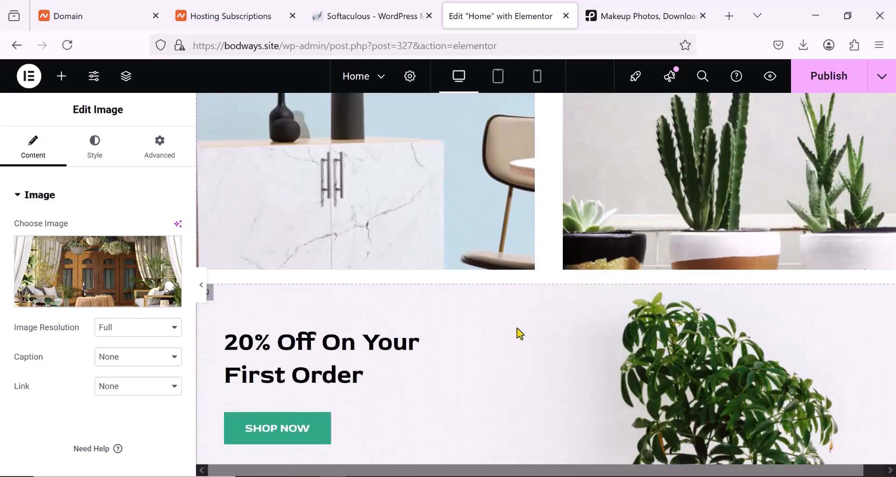
{"action": "scroll", "coordinate": [516, 324], "scroll_direction": "down", "scroll_amount": 5}
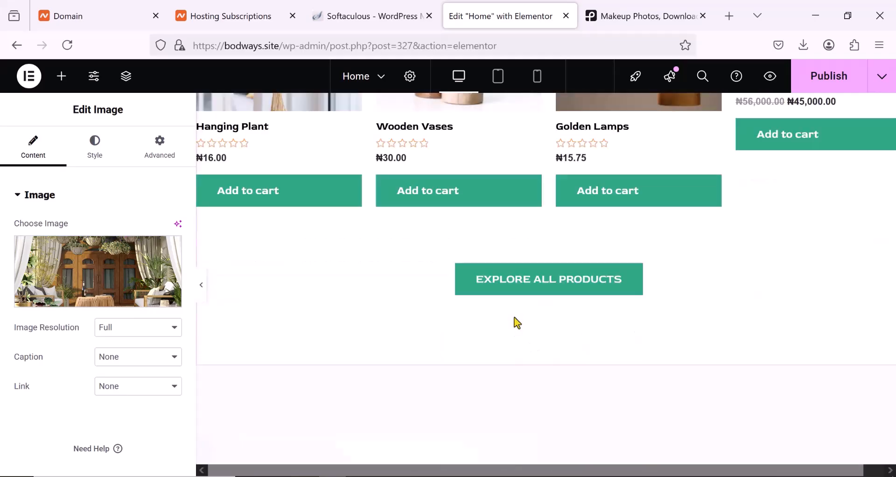
{"action": "scroll", "coordinate": [517, 322], "scroll_direction": "down", "scroll_amount": 4}
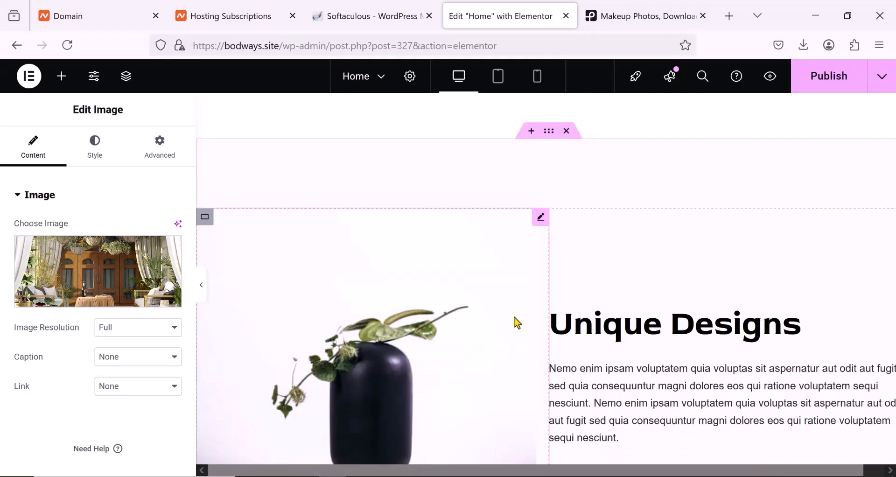
- Delete the Unique Designs section below the Explore All Products button
{"action": "scroll", "coordinate": [537, 275], "scroll_direction": "up", "scroll_amount": 2}
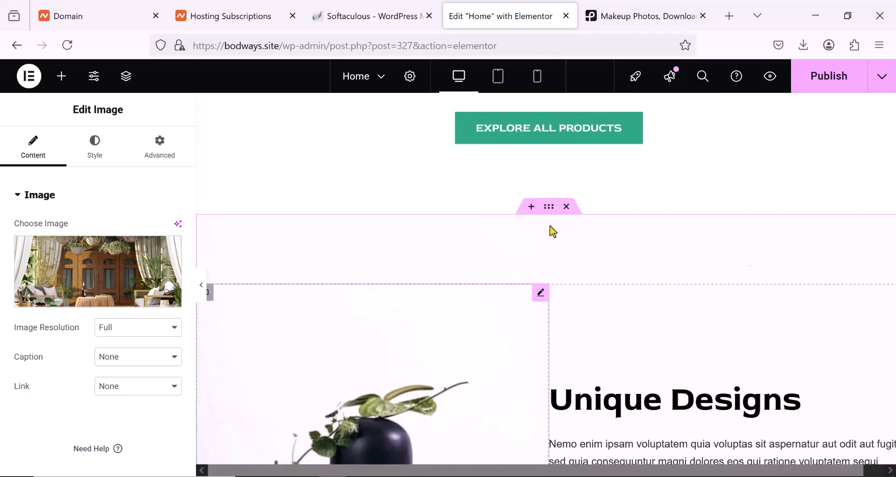
{"action": "left_click", "coordinate": [568, 209]}
{"action": "scroll", "coordinate": [555, 224], "scroll_direction": "down", "scroll_amount": 3}
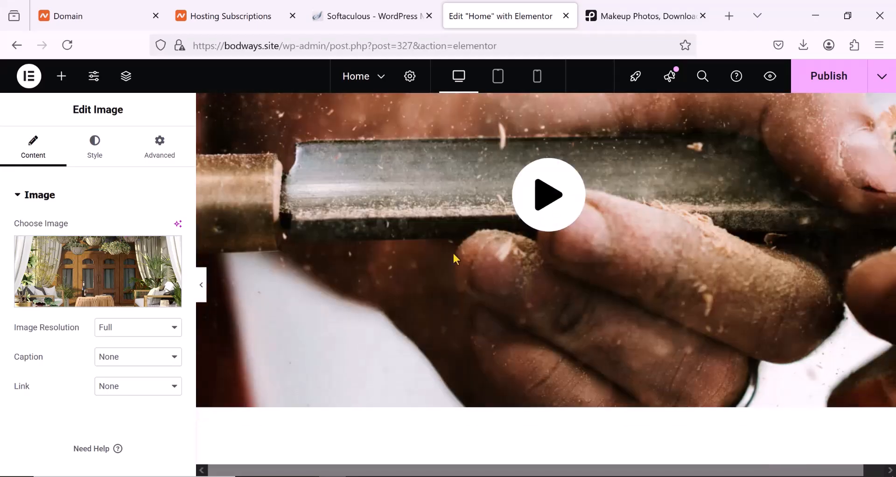
- Delete the woodworking video section with the play icon and move on to the customer testimonials
{"action": "scroll", "coordinate": [621, 265], "scroll_direction": "up", "scroll_amount": 5}
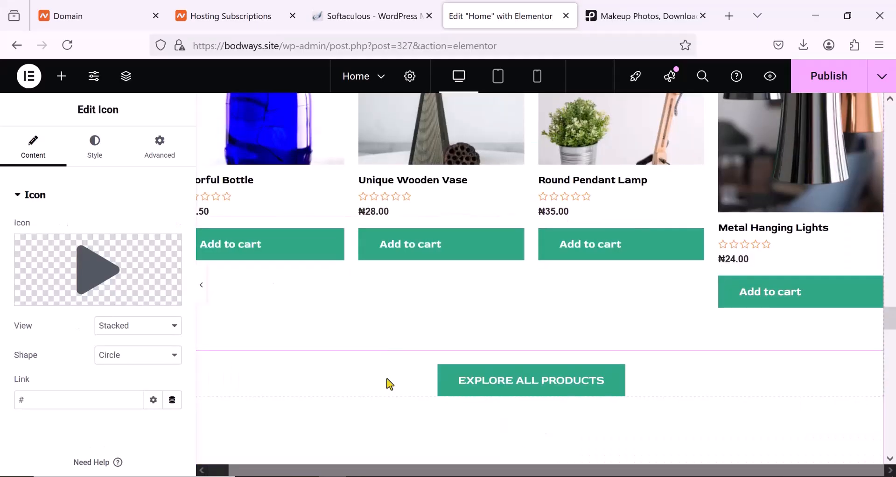
{"action": "scroll", "coordinate": [391, 383], "scroll_direction": "down", "scroll_amount": 2}
{"action": "scroll", "coordinate": [450, 395], "scroll_direction": "down", "scroll_amount": 4}
{"action": "scroll", "coordinate": [445, 397], "scroll_direction": "down", "scroll_amount": 3}
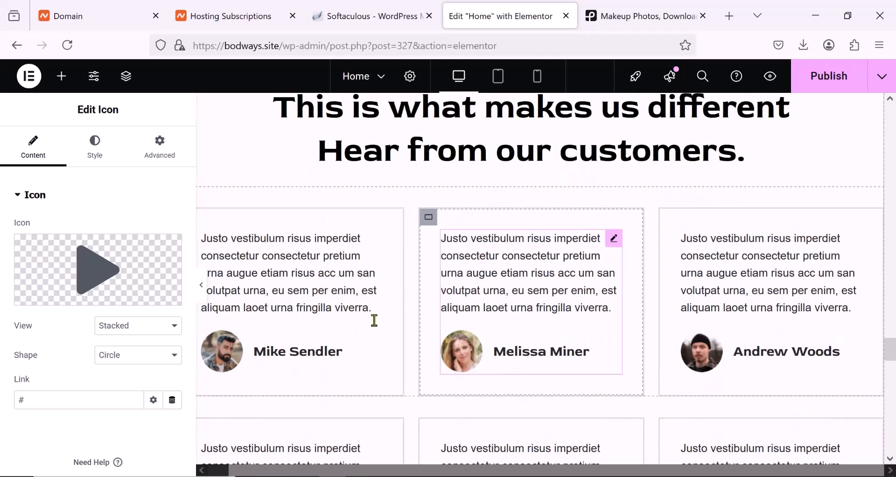
- Delete the first testimonial card in the upper row under the "Hear from our customers" heading
{"action": "scroll", "coordinate": [374, 320], "scroll_direction": "up", "scroll_amount": 3}
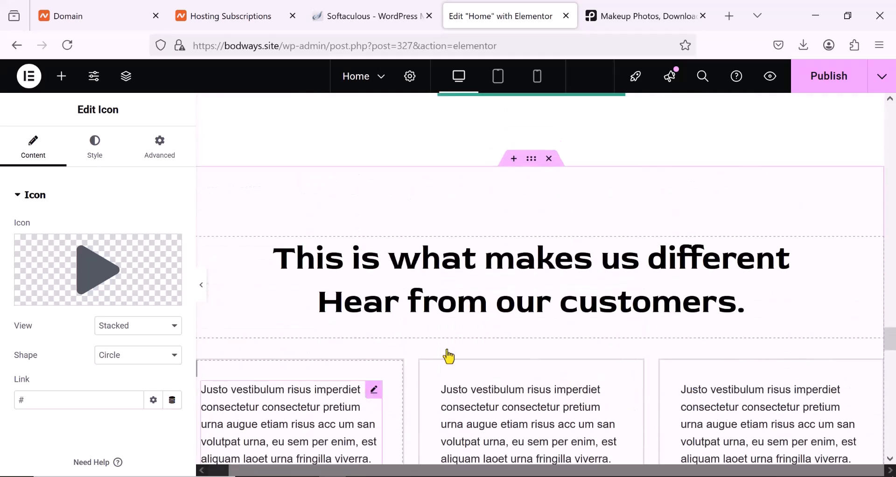
{"action": "right_click", "coordinate": [313, 371]}
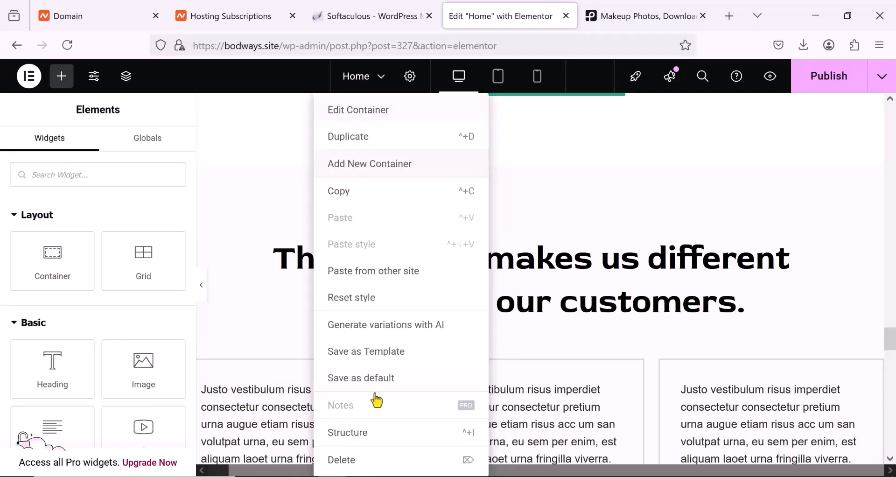
{"action": "left_click", "coordinate": [346, 462]}
{"action": "scroll", "coordinate": [362, 420], "scroll_direction": "down", "scroll_amount": 4}
{"action": "scroll", "coordinate": [361, 420], "scroll_direction": "up", "scroll_amount": 3}
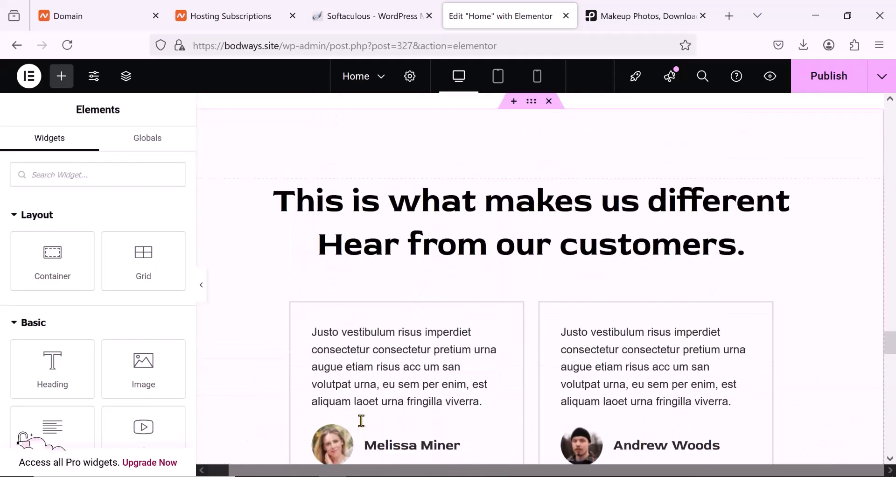
- Delete the whole customer testimonials section and check the rest of the page down to the footer
{"action": "scroll", "coordinate": [361, 421], "scroll_direction": "up", "scroll_amount": 1}
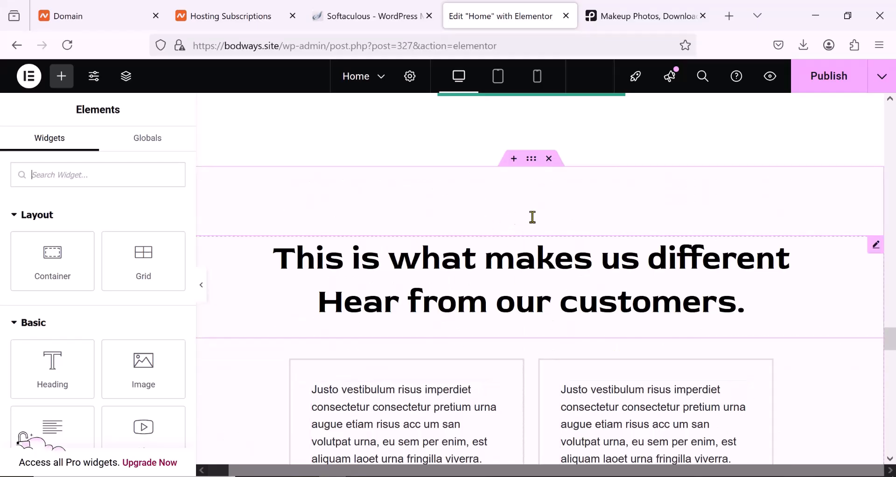
{"action": "left_click", "coordinate": [550, 159]}
{"action": "scroll", "coordinate": [493, 290], "scroll_direction": "down", "scroll_amount": 6}
{"action": "scroll", "coordinate": [491, 288], "scroll_direction": "down", "scroll_amount": 10}
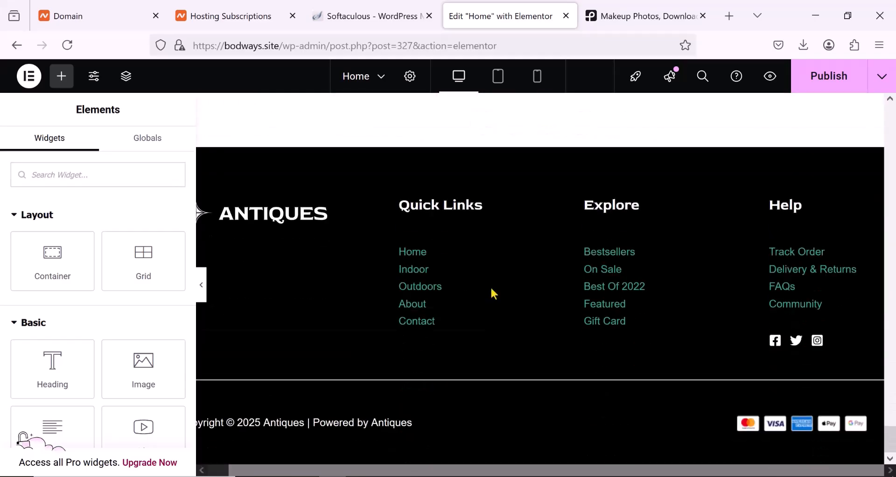
- Publish the edited Home page after looking it over from the footer up to the hero section
{"action": "scroll", "coordinate": [491, 291], "scroll_direction": "up", "scroll_amount": 10}
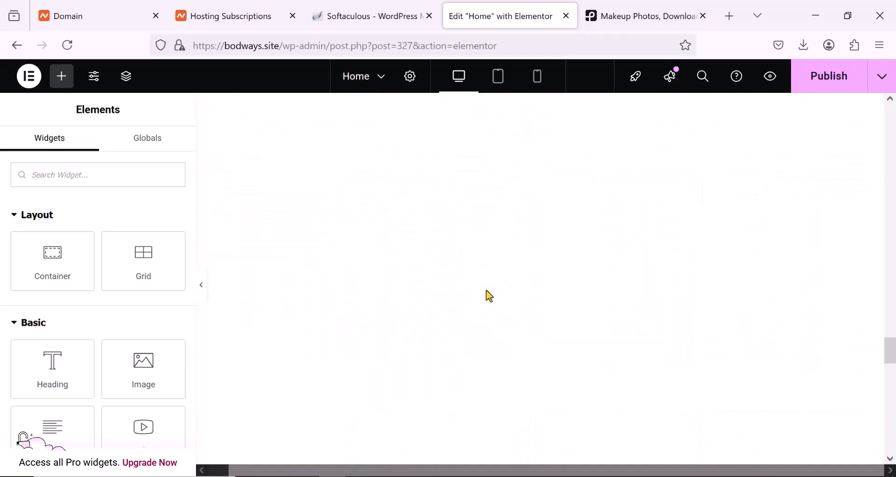
{"action": "scroll", "coordinate": [490, 295], "scroll_direction": "up", "scroll_amount": 10}
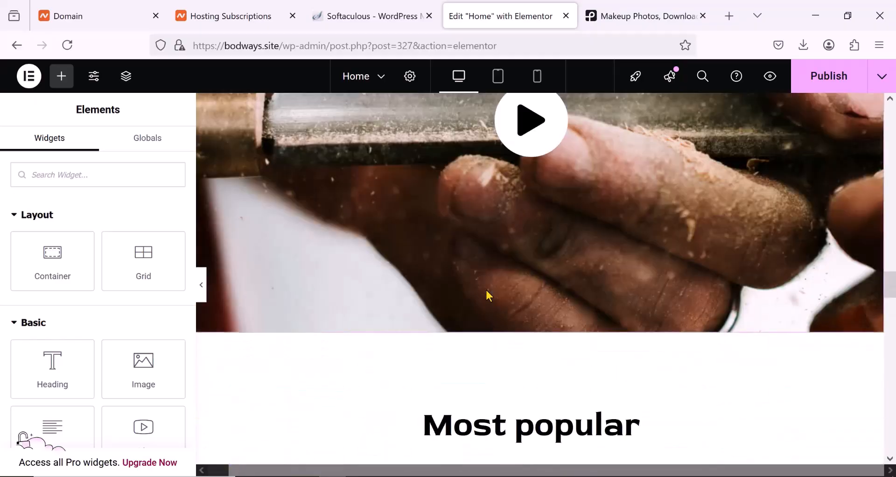
{"action": "scroll", "coordinate": [489, 296], "scroll_direction": "down", "scroll_amount": 5}
{"action": "scroll", "coordinate": [487, 295], "scroll_direction": "up", "scroll_amount": 10}
{"action": "scroll", "coordinate": [487, 295], "scroll_direction": "up", "scroll_amount": 10}
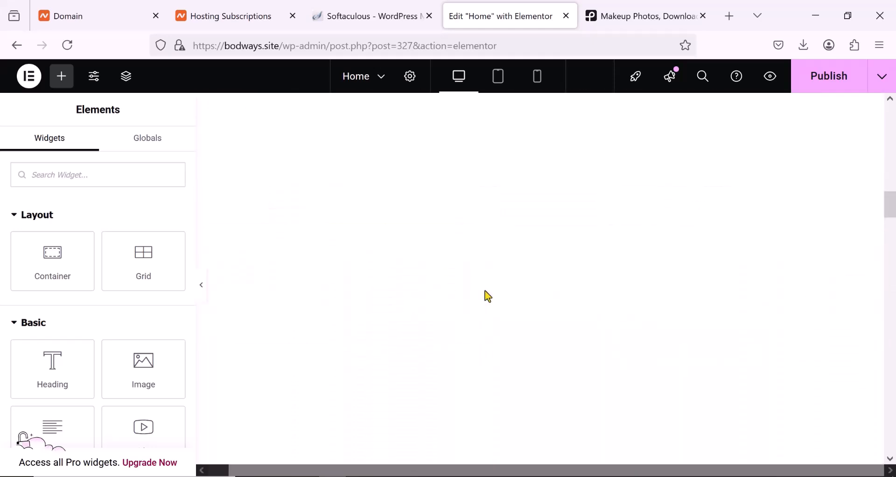
{"action": "scroll", "coordinate": [485, 292], "scroll_direction": "up", "scroll_amount": 5}
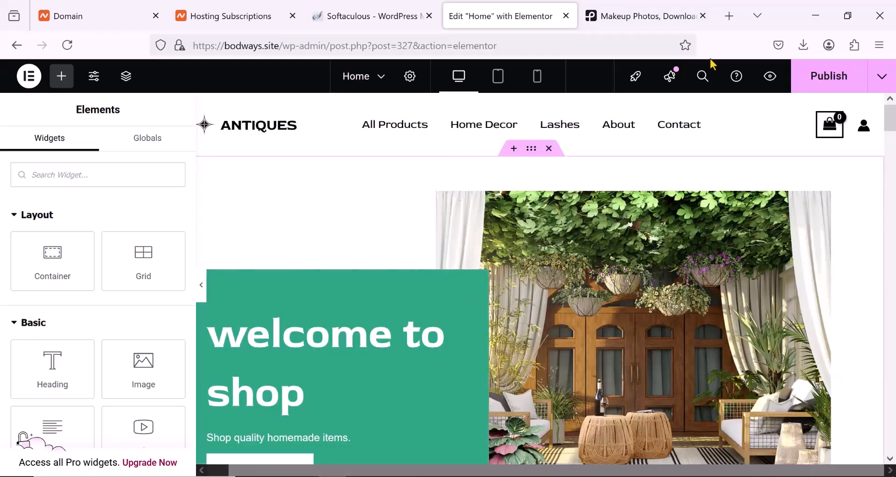
{"action": "left_click", "coordinate": [820, 78]}
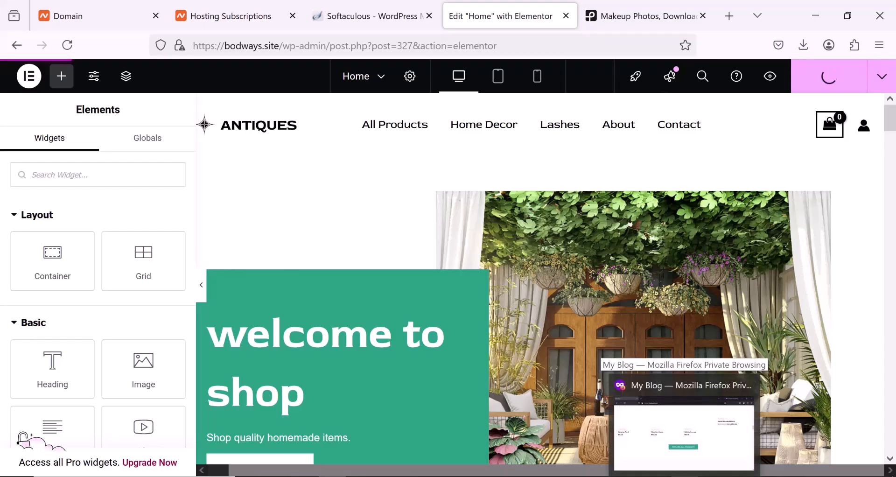
- Switch to the private Firefox window, reload the live bodways.site homepage, and review its sections from the hero to the footer
{"action": "left_click", "coordinate": [684, 476]}
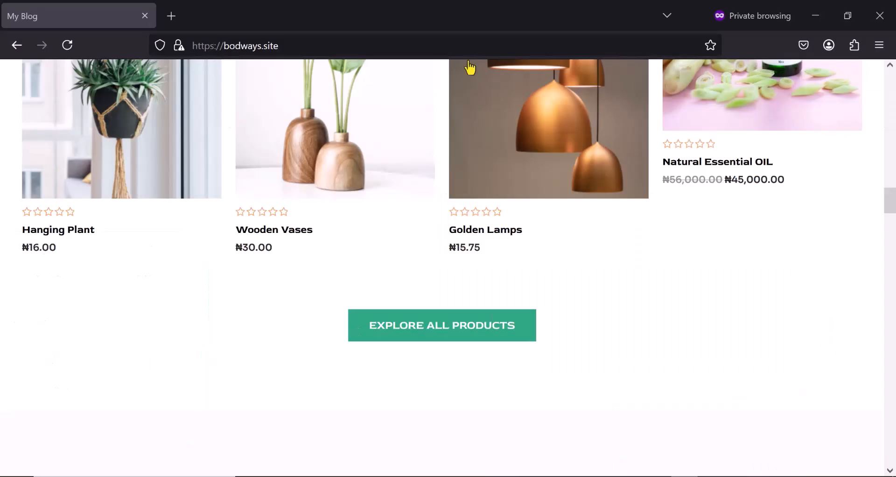
{"action": "left_click", "coordinate": [68, 47]}
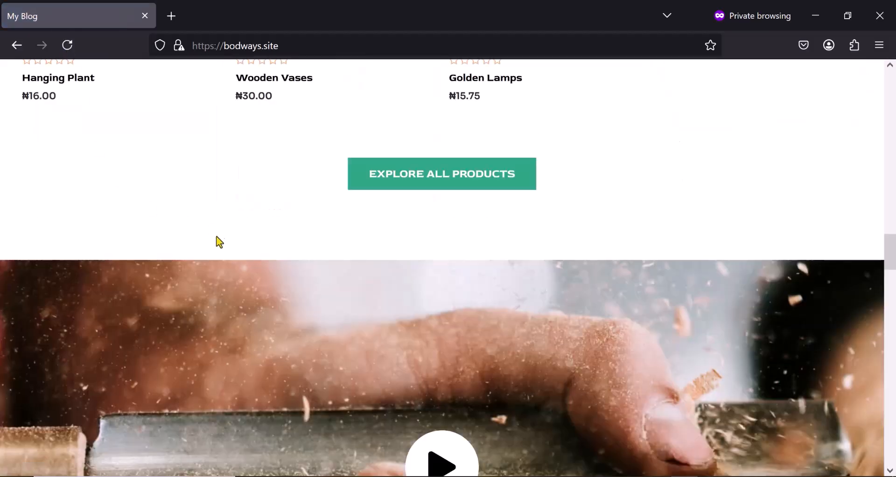
{"action": "scroll", "coordinate": [219, 243], "scroll_direction": "up", "scroll_amount": 10}
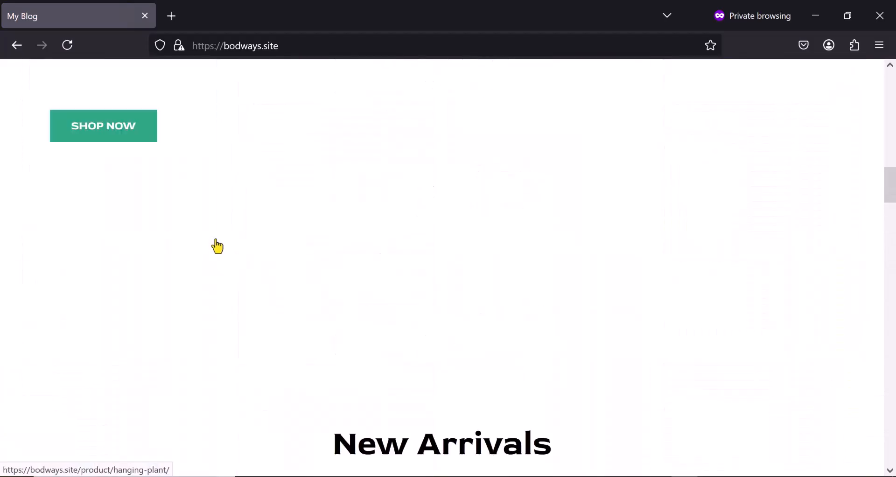
{"action": "scroll", "coordinate": [217, 246], "scroll_direction": "up", "scroll_amount": 10}
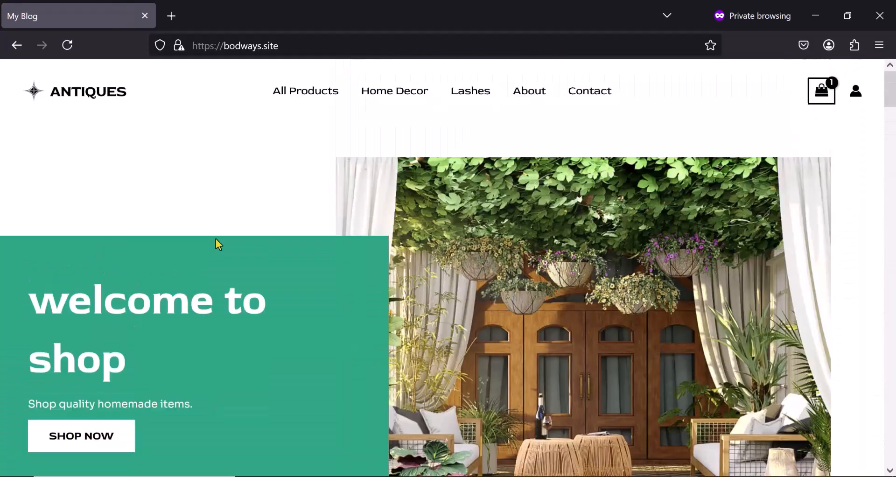
{"action": "scroll", "coordinate": [218, 242], "scroll_direction": "down", "scroll_amount": 3}
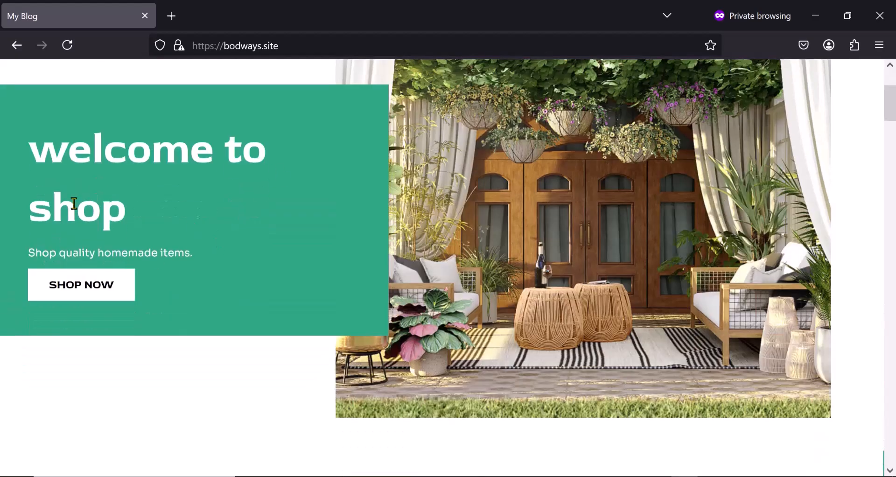
{"action": "scroll", "coordinate": [106, 247], "scroll_direction": "down", "scroll_amount": 15}
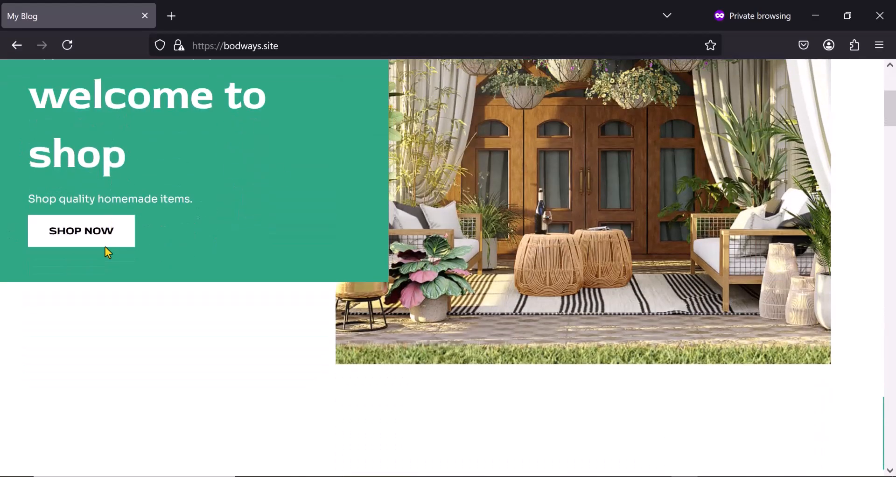
{"action": "scroll", "coordinate": [105, 248], "scroll_direction": "down", "scroll_amount": 15}
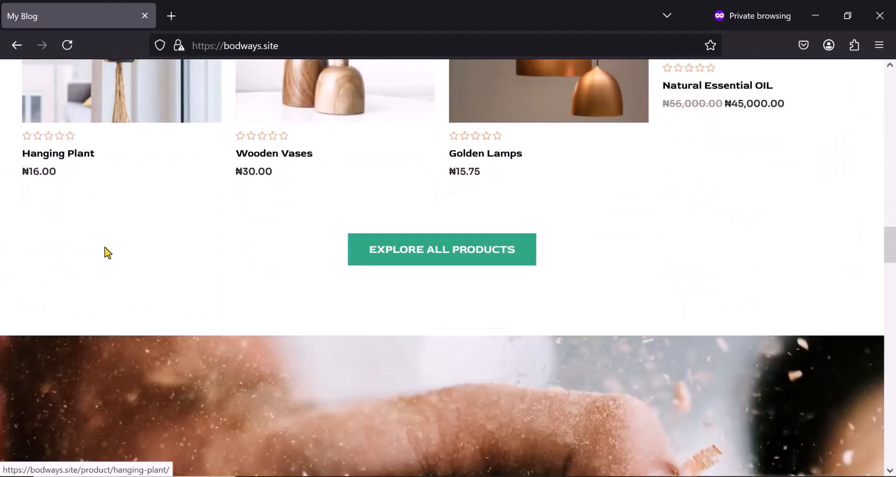
{"action": "scroll", "coordinate": [106, 253], "scroll_direction": "down", "scroll_amount": 15}
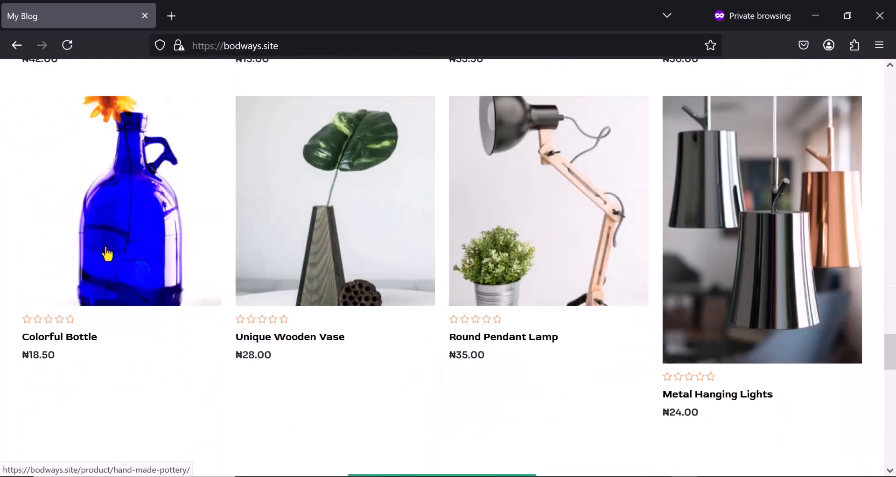
{"action": "scroll", "coordinate": [109, 252], "scroll_direction": "down", "scroll_amount": 6}
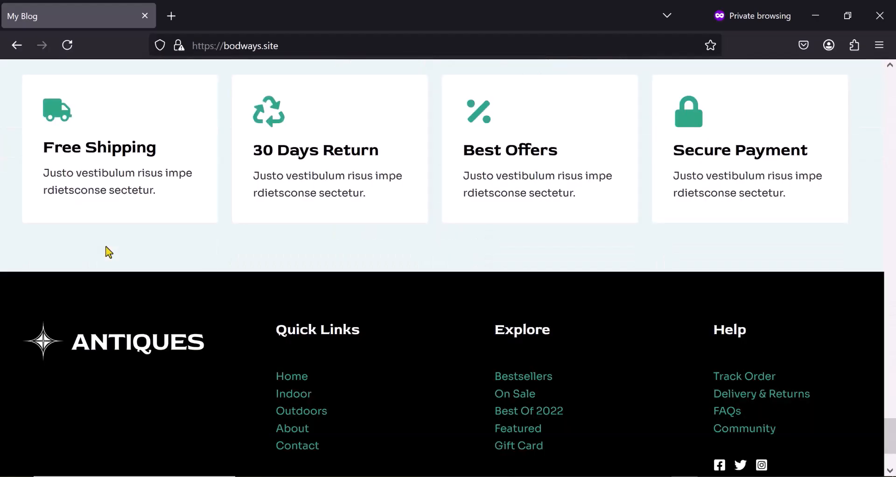
{"action": "scroll", "coordinate": [108, 252], "scroll_direction": "up", "scroll_amount": 9}
{"action": "scroll", "coordinate": [108, 252], "scroll_direction": "up", "scroll_amount": 15}
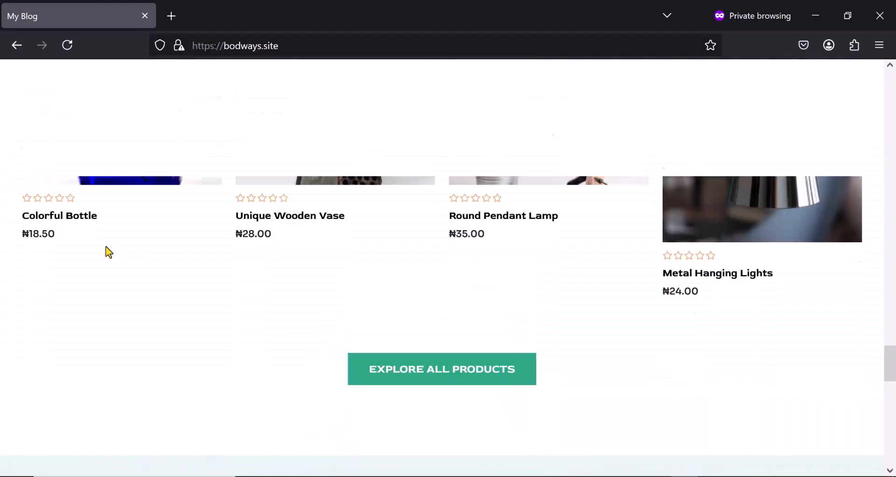